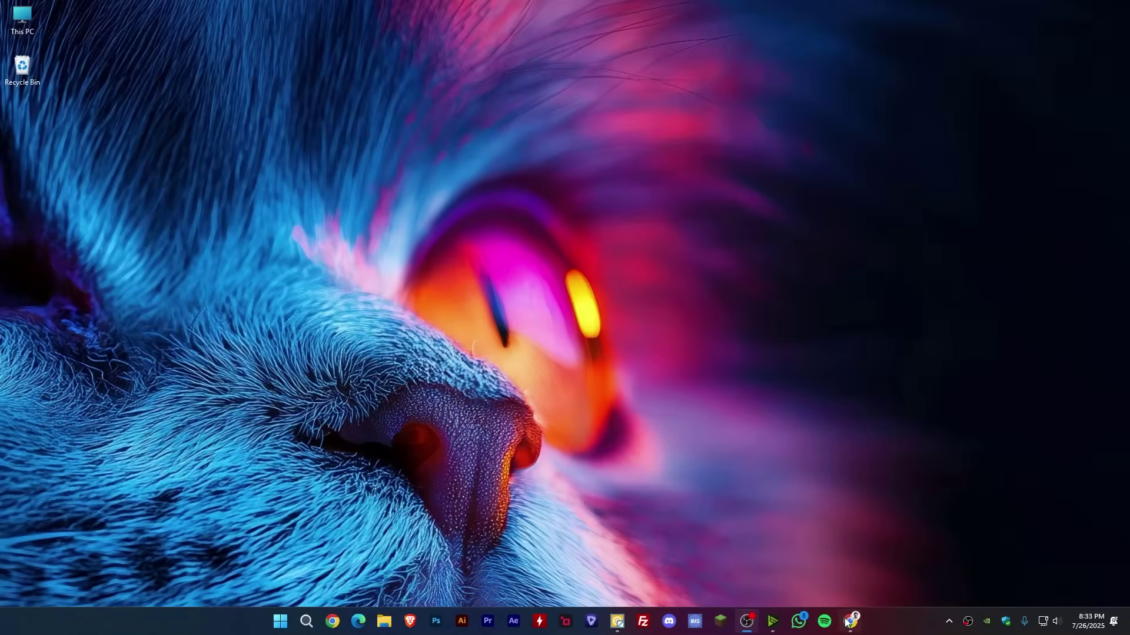
Step: Open the Adobe-CEP CEP-Resources GitHub repository in a new Chrome tab
{"action": "left_click", "coordinate": [846, 620]}
{"action": "left_click", "coordinate": [172, 11]}
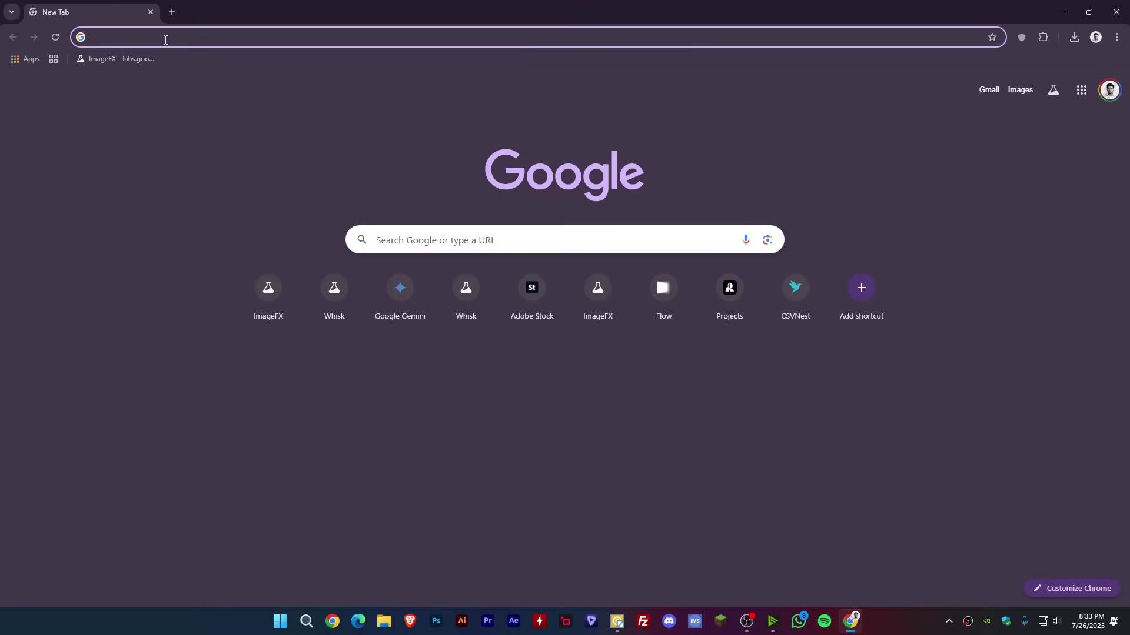
{"action": "left_click", "coordinate": [184, 37]}
{"action": "key", "text": "super+v"}
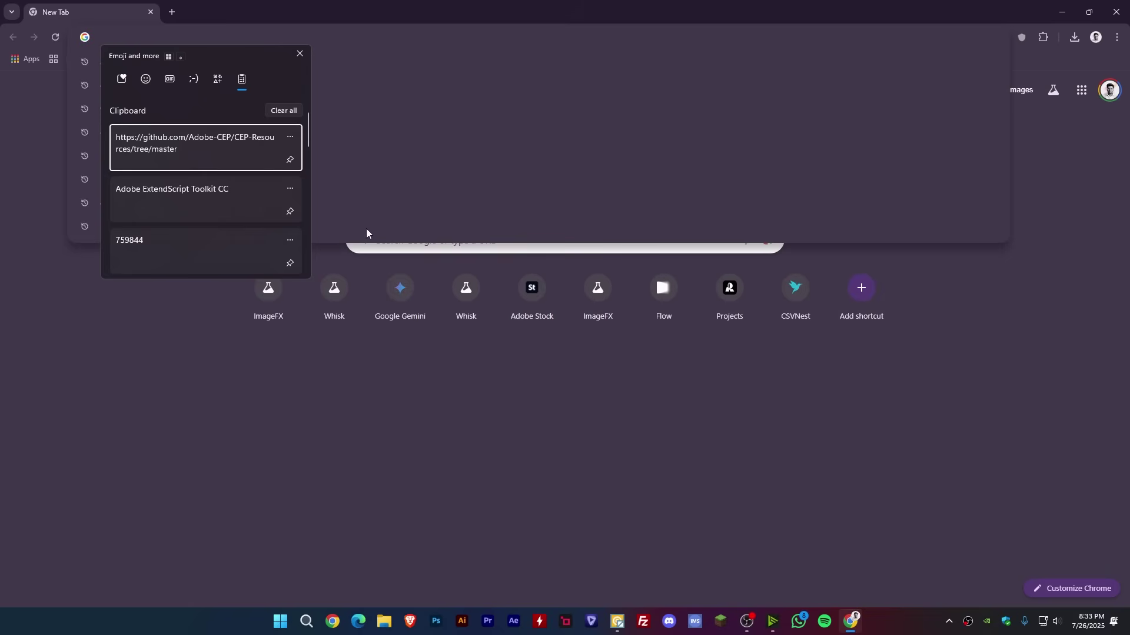
{"action": "left_click", "coordinate": [187, 140]}
{"action": "key", "text": "Return"}
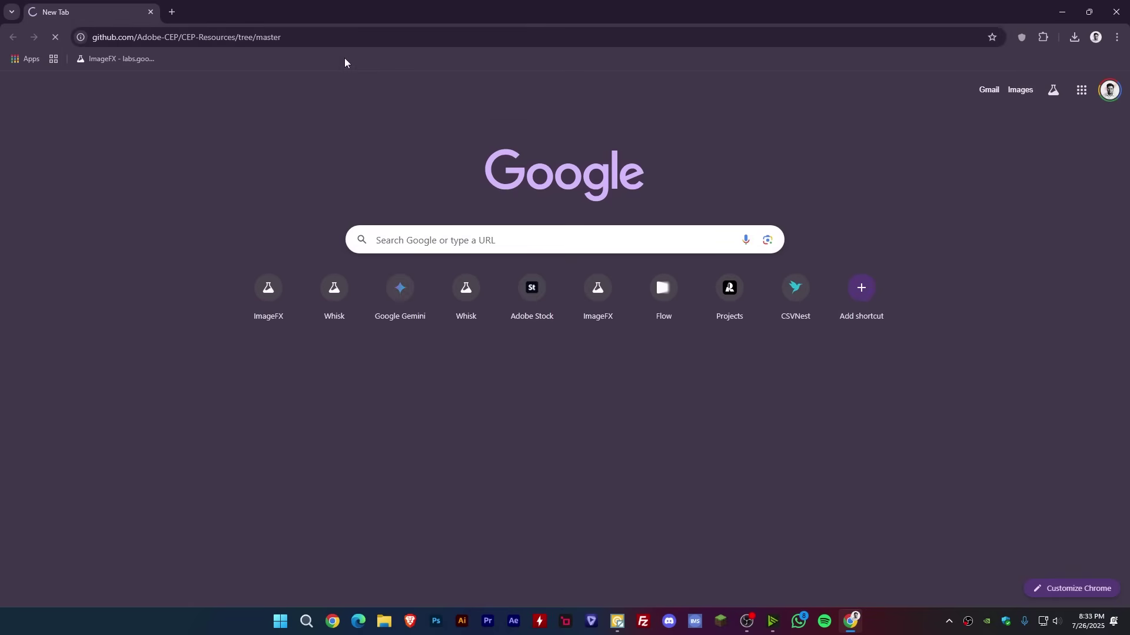
Step: Download AdobeExtendScriptToolkit_4_LS22.exe from the ExtendScript-Toolkit folder as a raw file
{"action": "scroll", "coordinate": [500, 273], "scroll_direction": "down", "scroll_amount": 3}
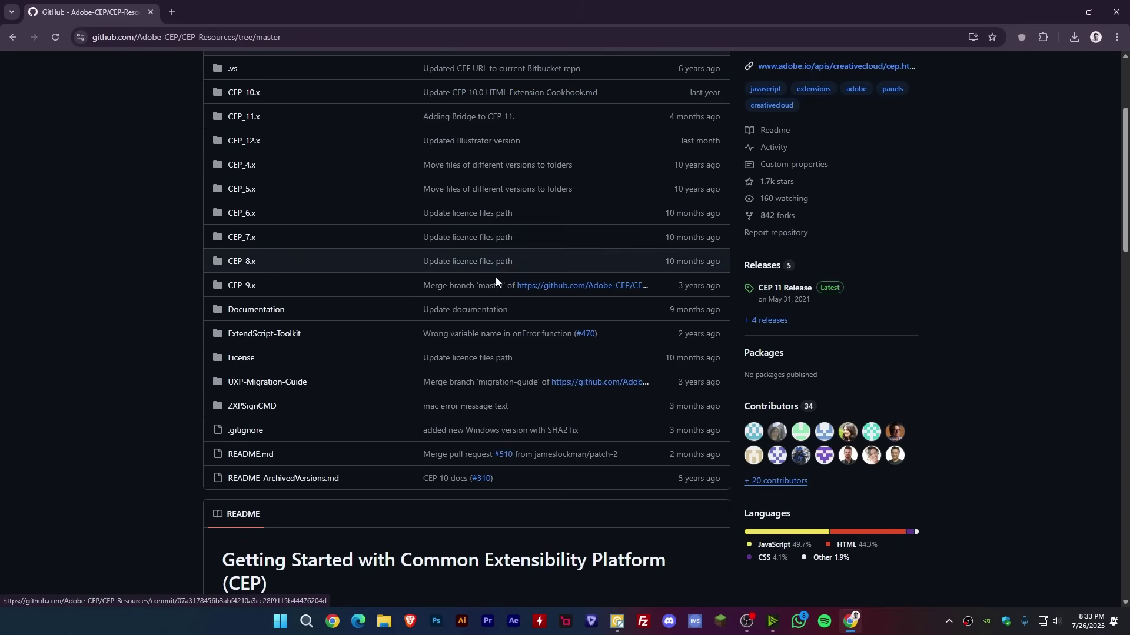
{"action": "left_click", "coordinate": [265, 334]}
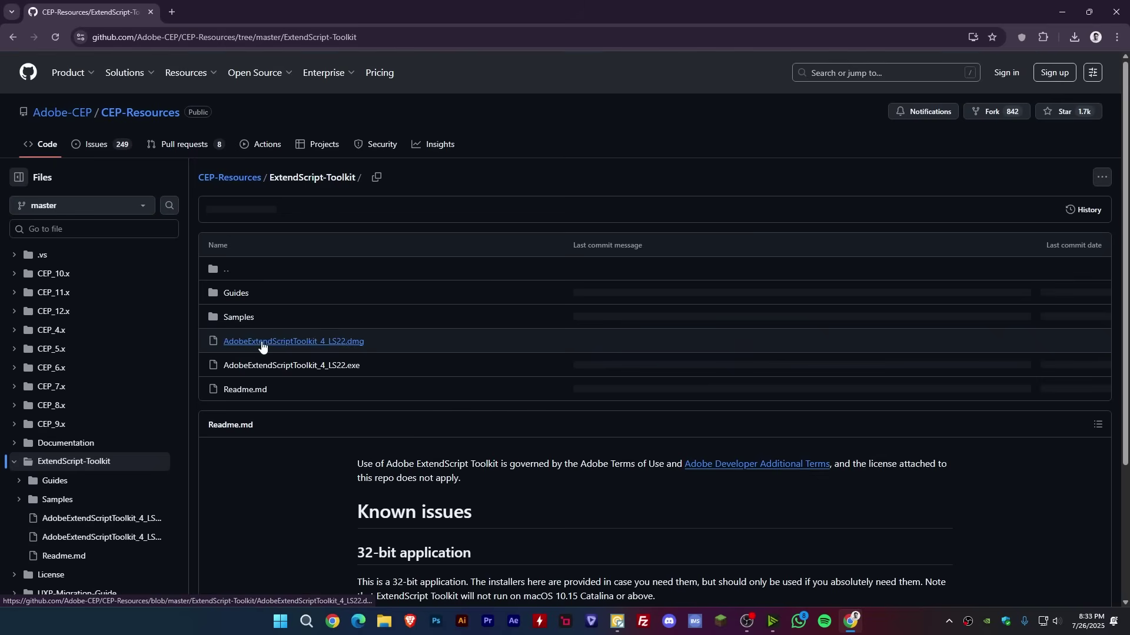
{"action": "left_click", "coordinate": [425, 39]}
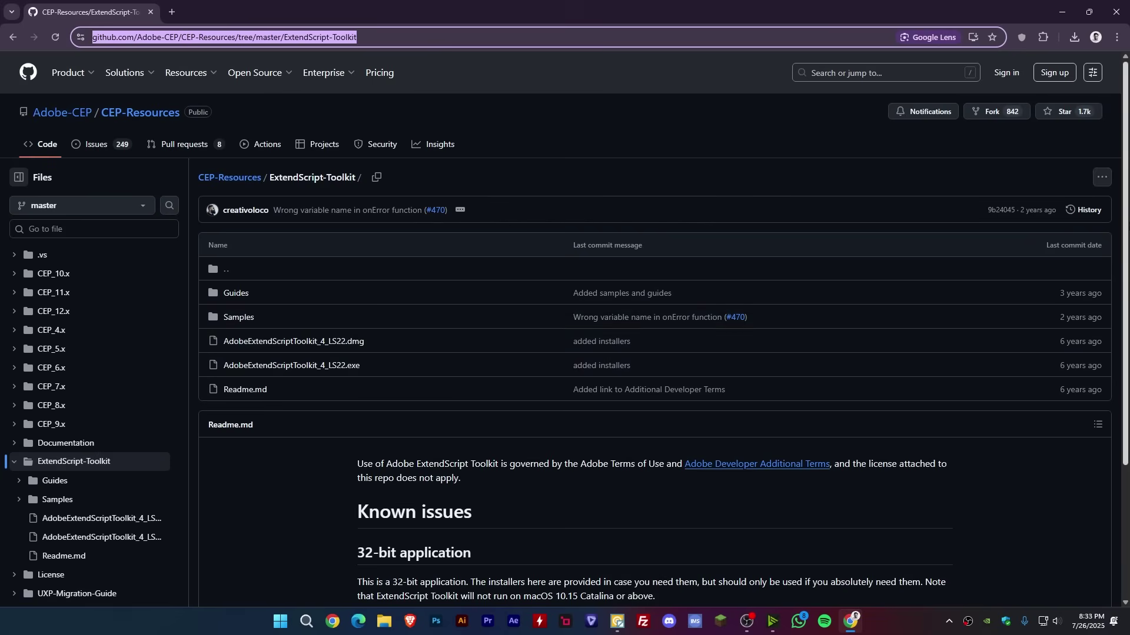
{"action": "left_click", "coordinate": [310, 366]}
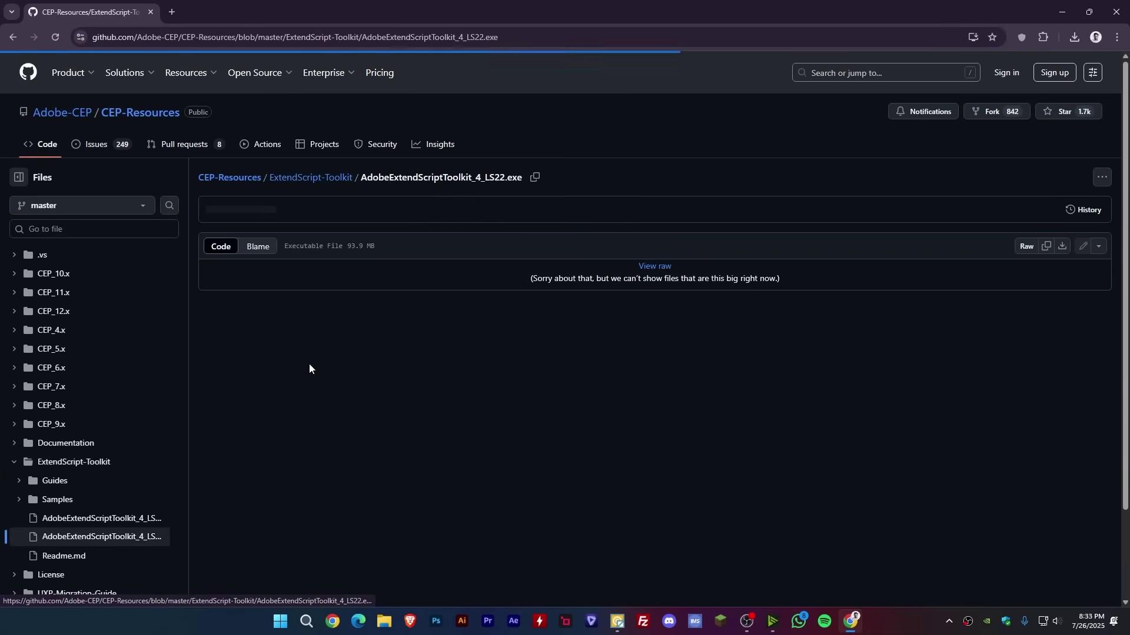
{"action": "left_click", "coordinate": [1061, 247]}
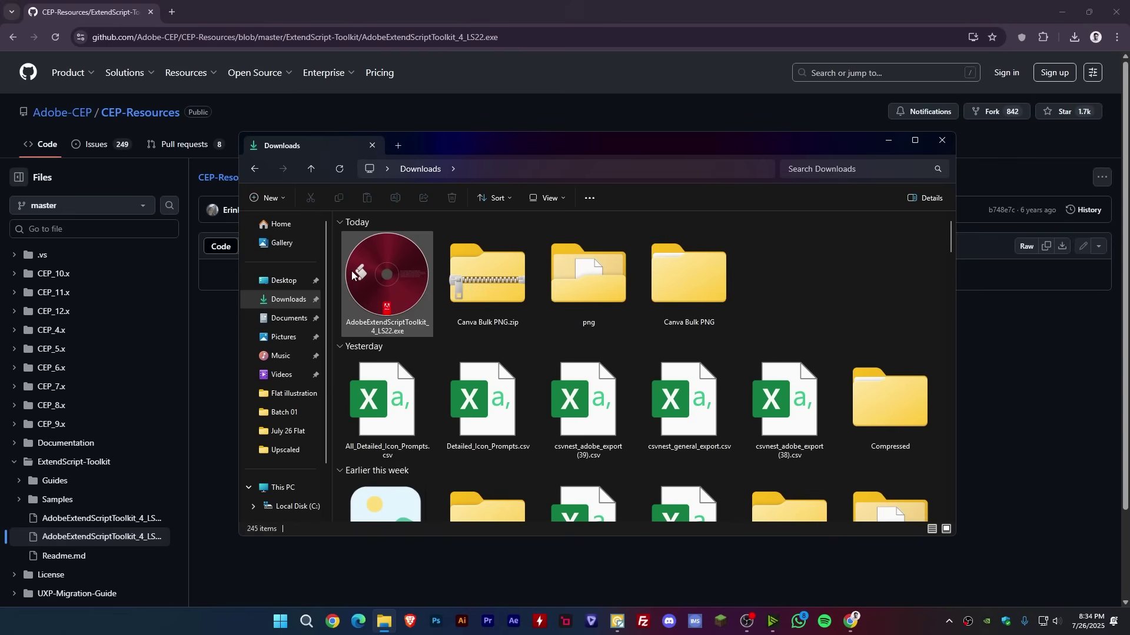
Step: Run AdobeExtendScriptToolkit_4_LS22.exe from Downloads, close Chrome, and extract to the desktop folder
{"action": "left_click", "coordinate": [389, 276]}
{"action": "double_click", "coordinate": [388, 277]}
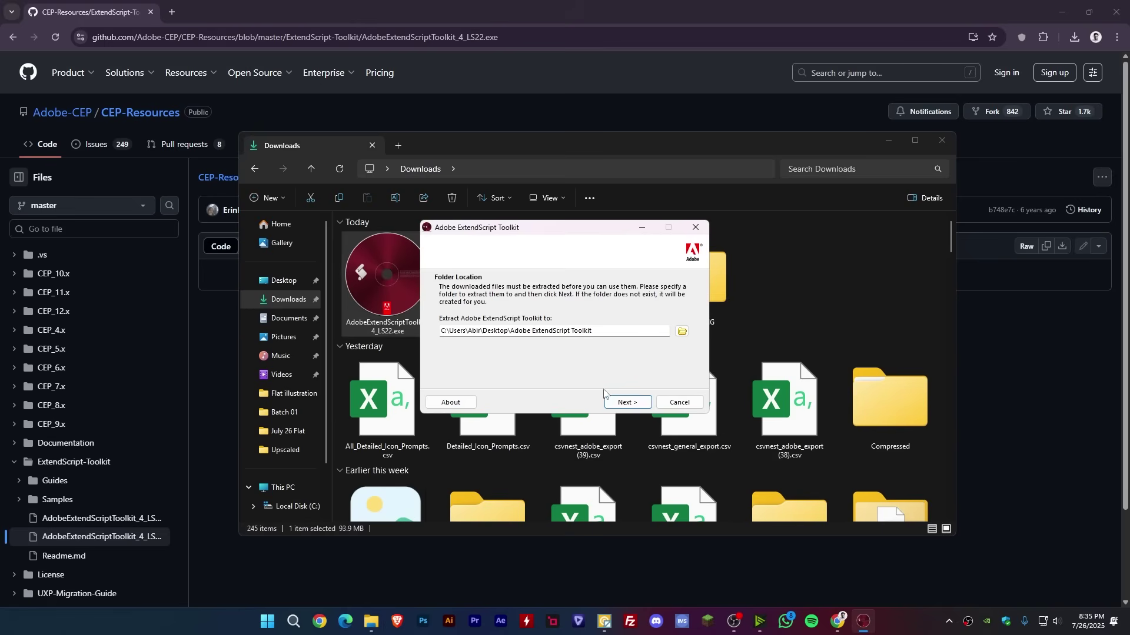
{"action": "left_click", "coordinate": [889, 141]}
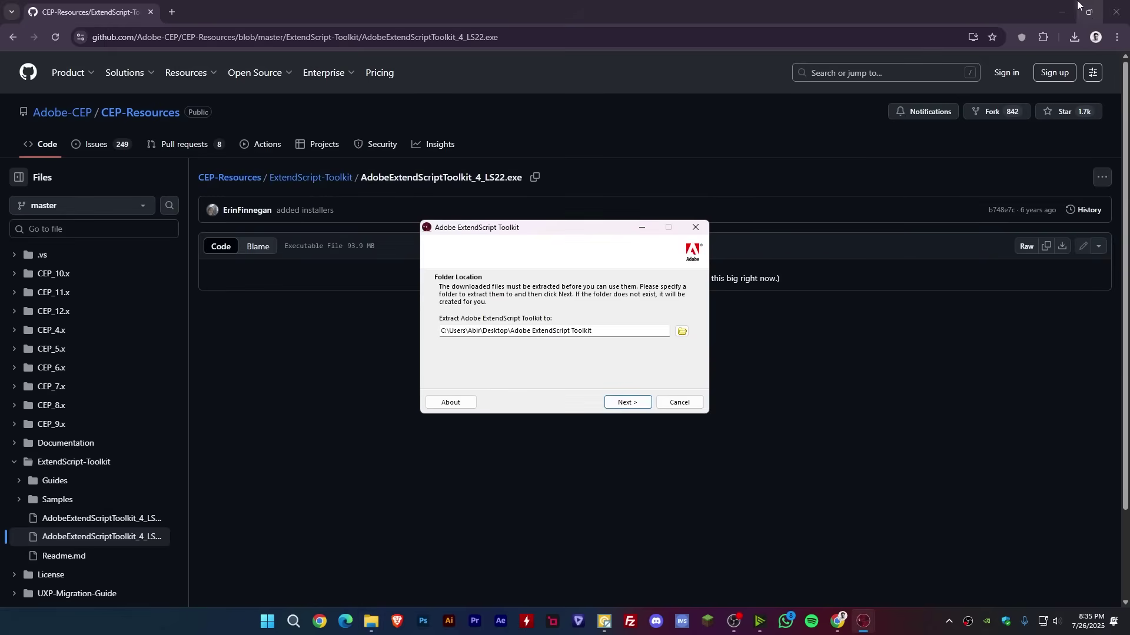
{"action": "left_click", "coordinate": [1117, 12]}
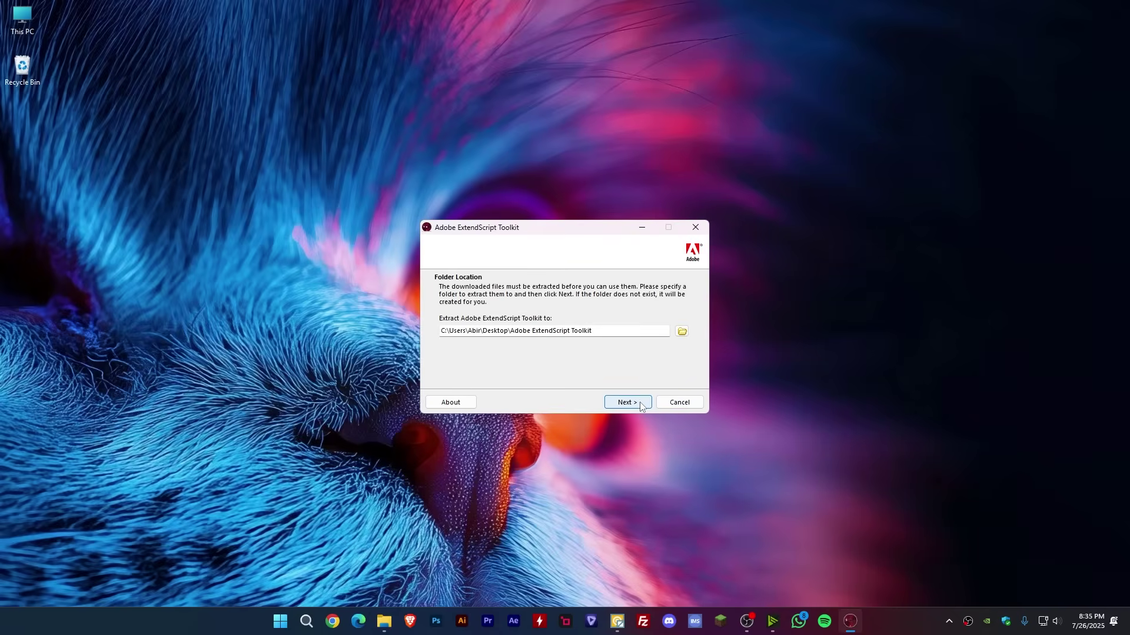
{"action": "left_click", "coordinate": [617, 405]}
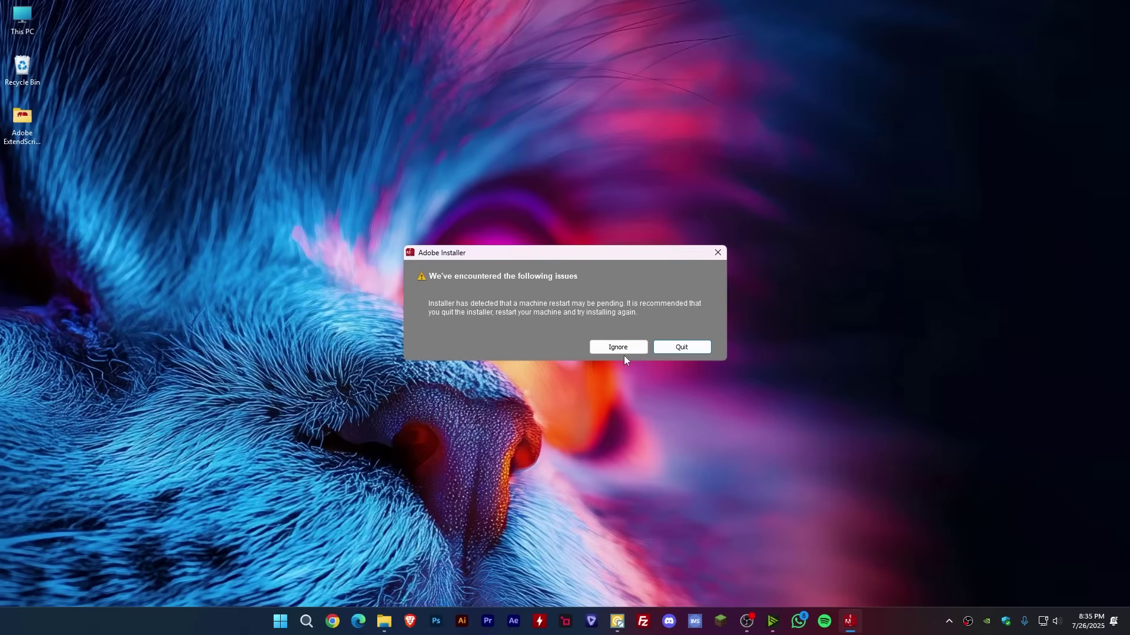
Step: Ignore the restart warning, accept the license, install ExtendScript Toolkit CC and launch it
{"action": "left_click", "coordinate": [621, 349]}
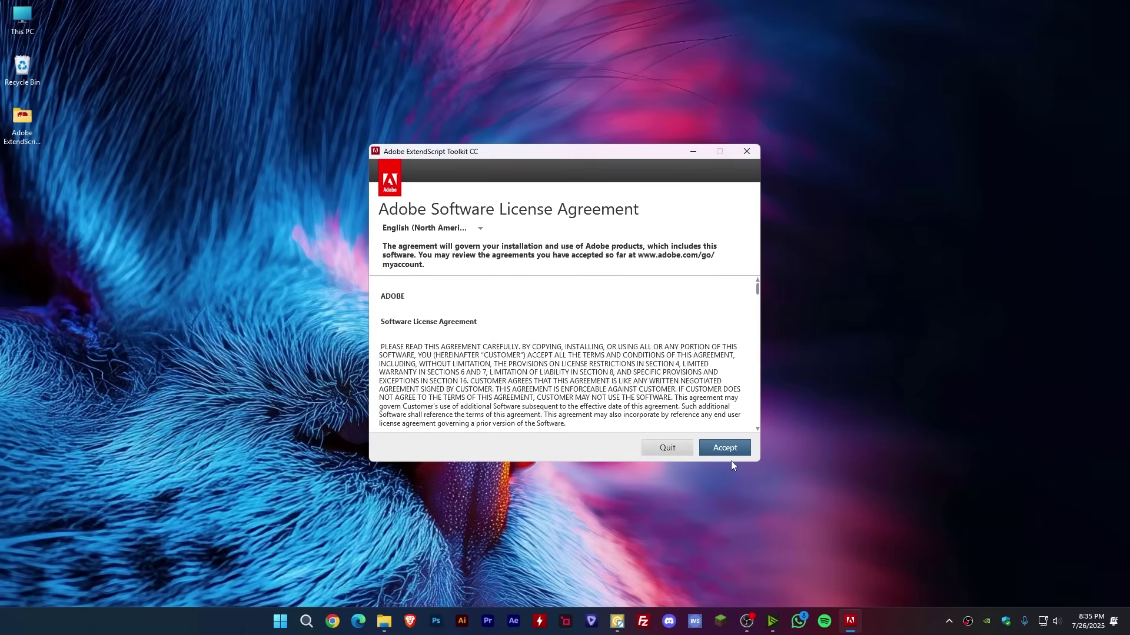
{"action": "left_click", "coordinate": [730, 449]}
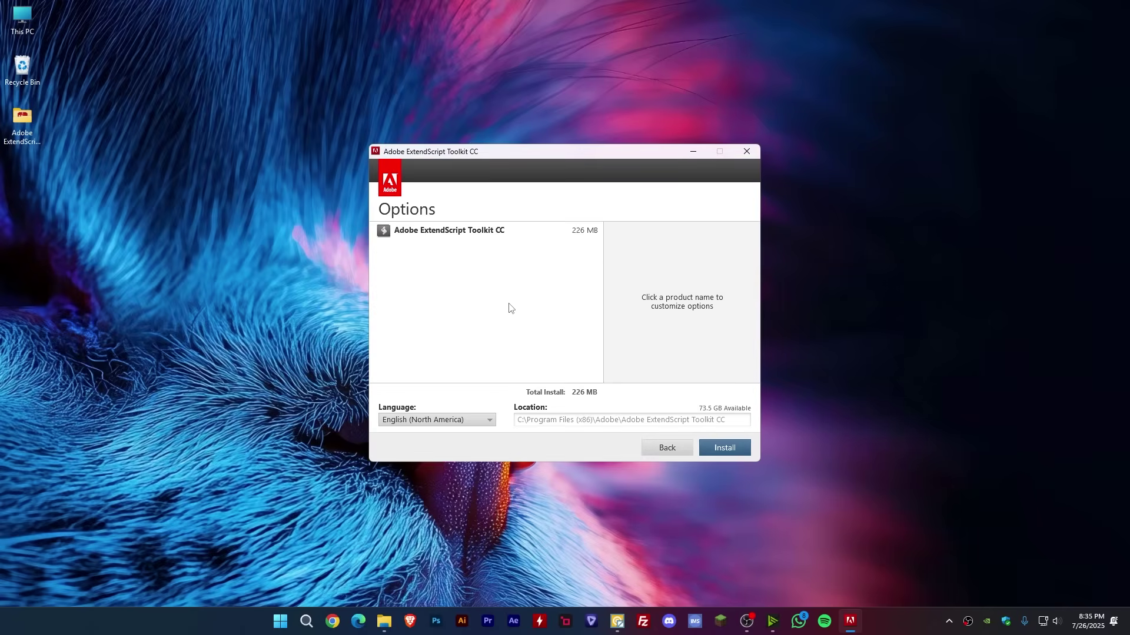
{"action": "left_click", "coordinate": [725, 448]}
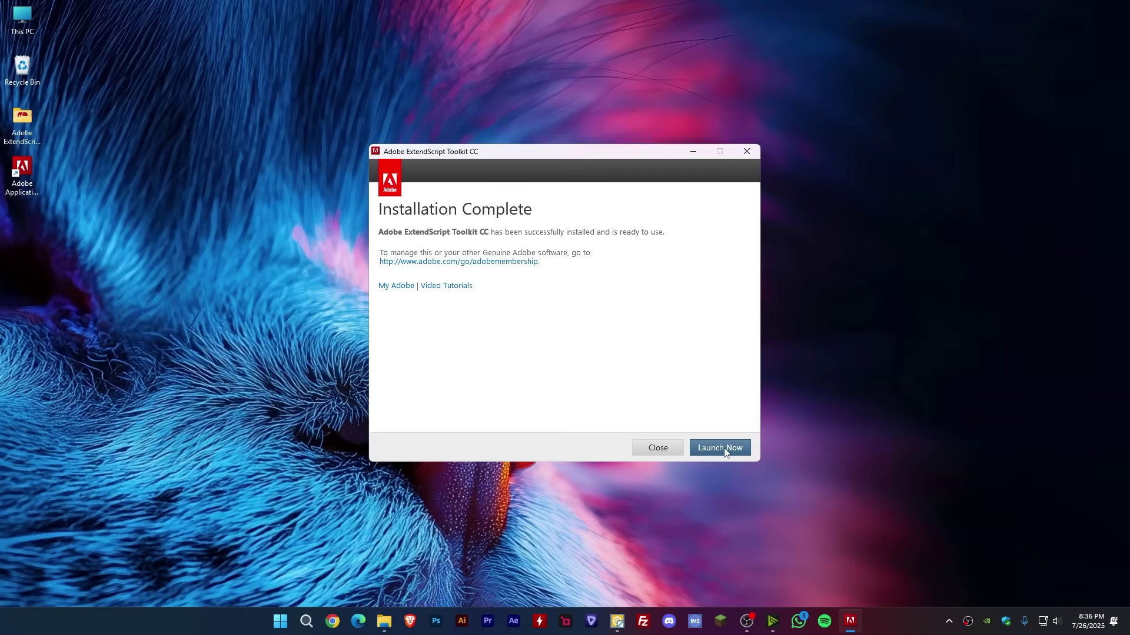
{"action": "left_click", "coordinate": [724, 451]}
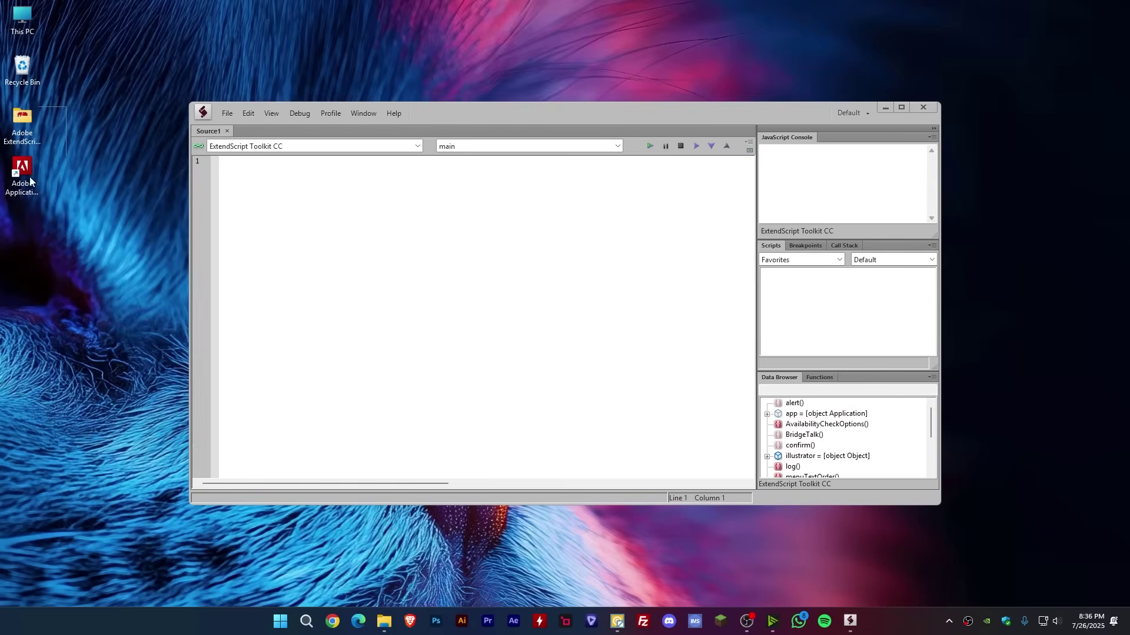
Step: Delete the three leftover Adobe setup icons and empty the Recycle Bin
{"action": "left_click_drag", "start_coordinate": [41, 122], "coordinate": [28, 65]}
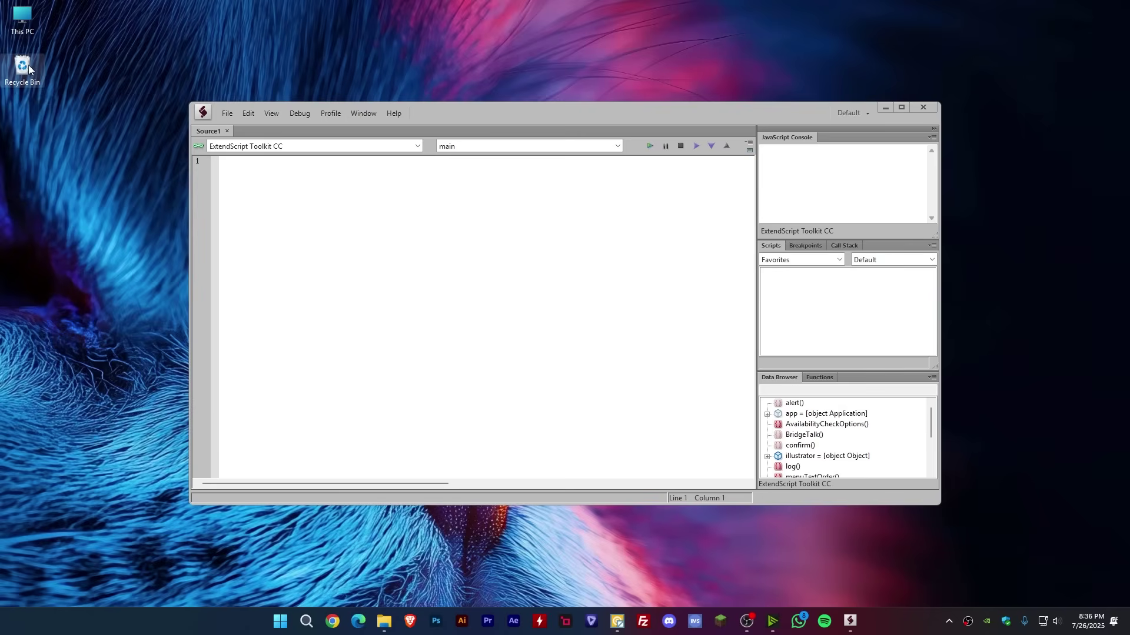
{"action": "right_click", "coordinate": [28, 64]}
{"action": "left_click", "coordinate": [76, 129]}
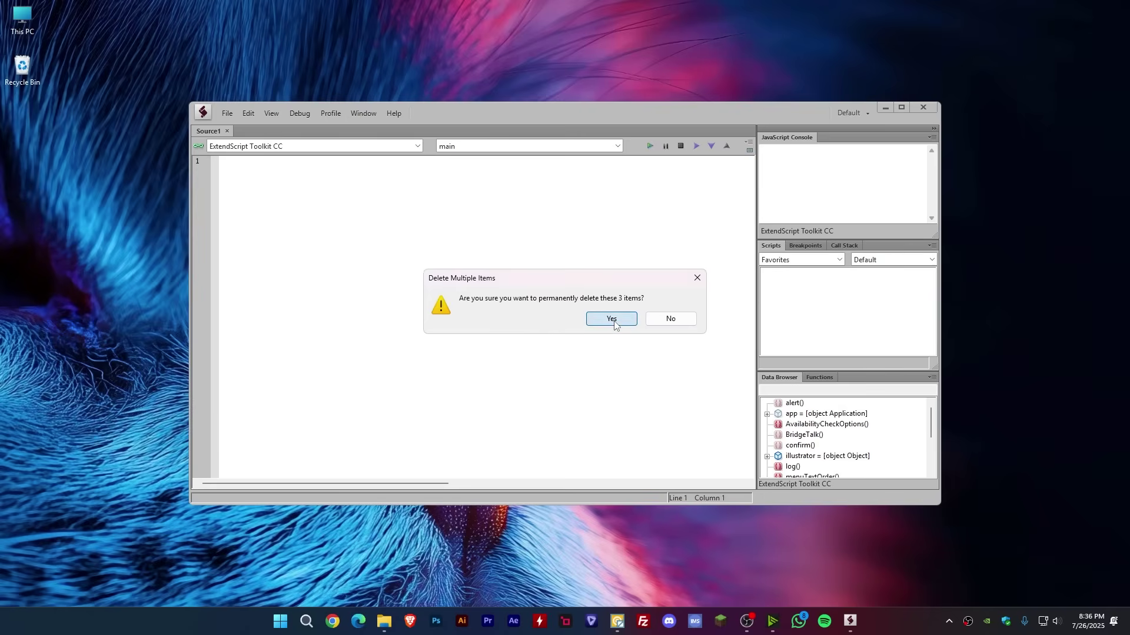
{"action": "left_click", "coordinate": [611, 318]}
Step: Reopen Adobe ExtendScript Toolkit CC from the Start menu's full app list
{"action": "left_click", "coordinate": [279, 627]}
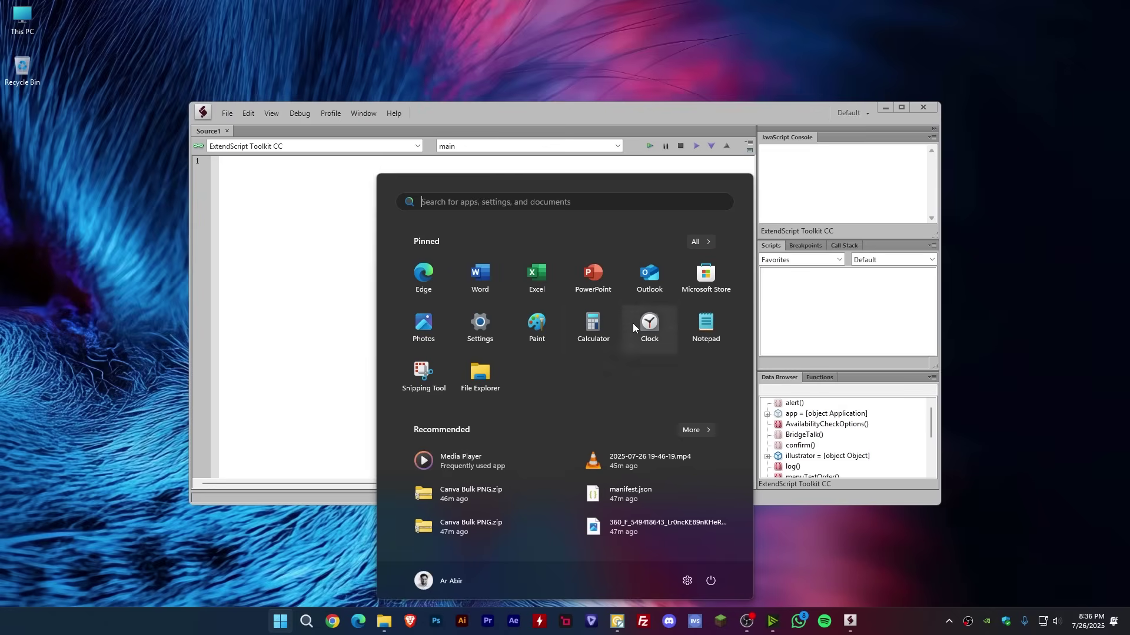
{"action": "left_click", "coordinate": [693, 242]}
{"action": "scroll", "coordinate": [511, 383], "scroll_direction": "down", "scroll_amount": 1}
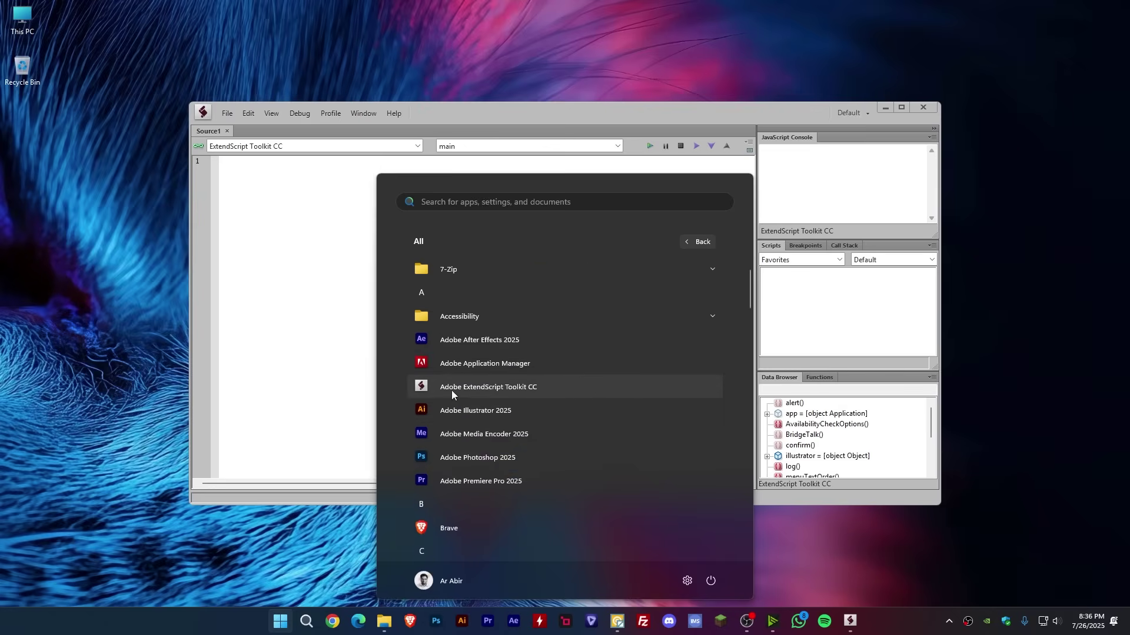
{"action": "left_click", "coordinate": [312, 285]}
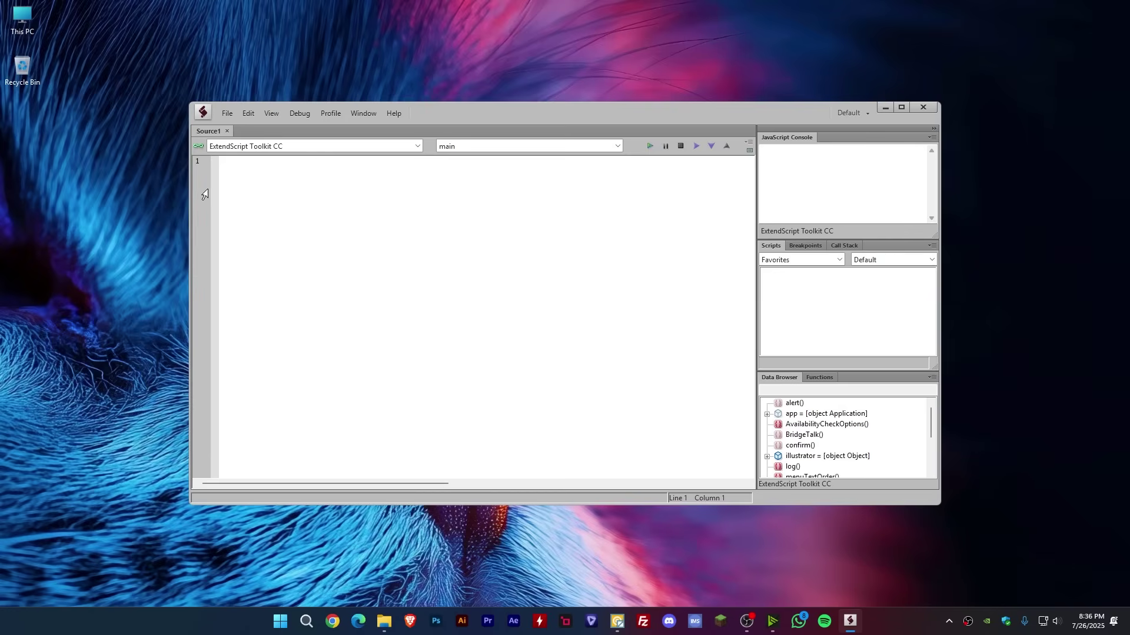
Step: Connect the toolkit to Adobe Illustrator 2025, launching Illustrator, then minimize Illustrator
{"action": "left_click", "coordinate": [286, 147]}
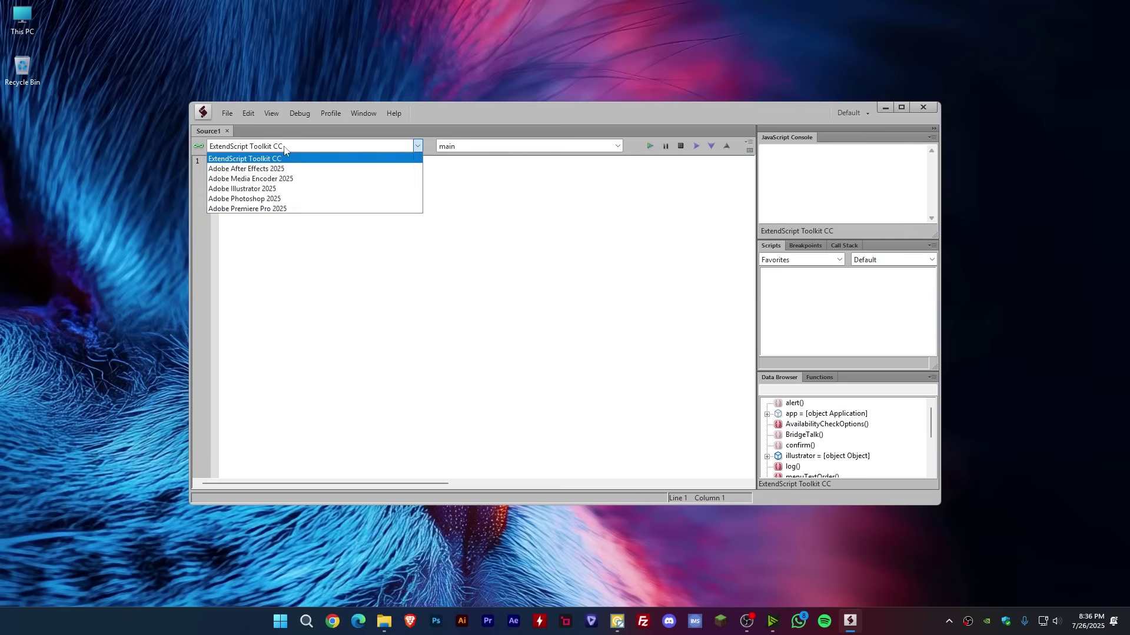
{"action": "left_click", "coordinate": [274, 190]}
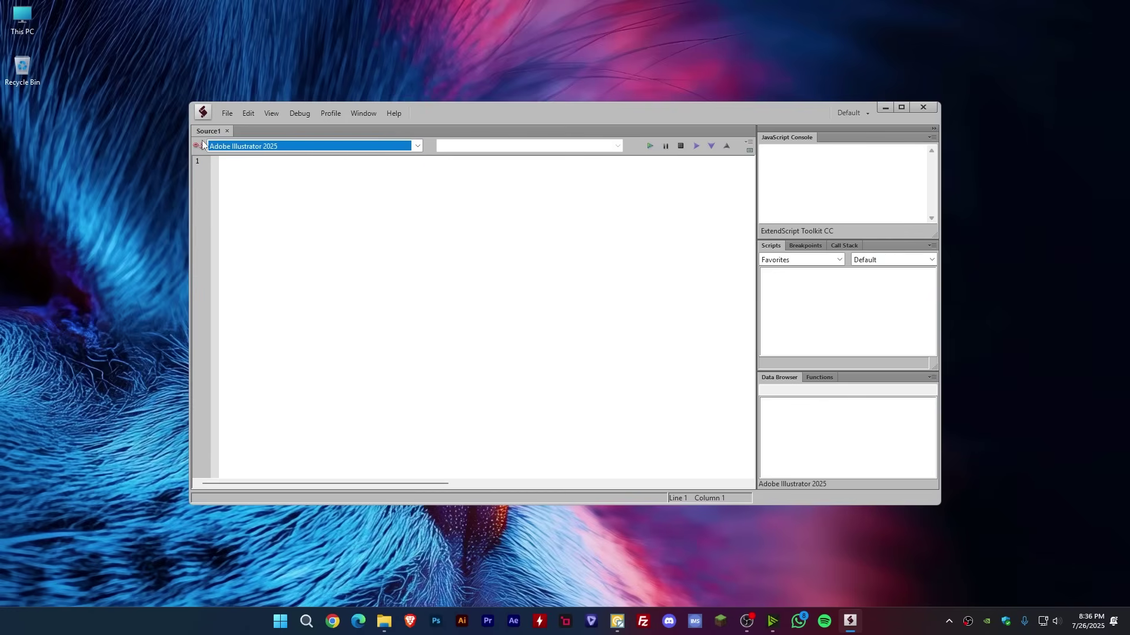
{"action": "left_click", "coordinate": [198, 147]}
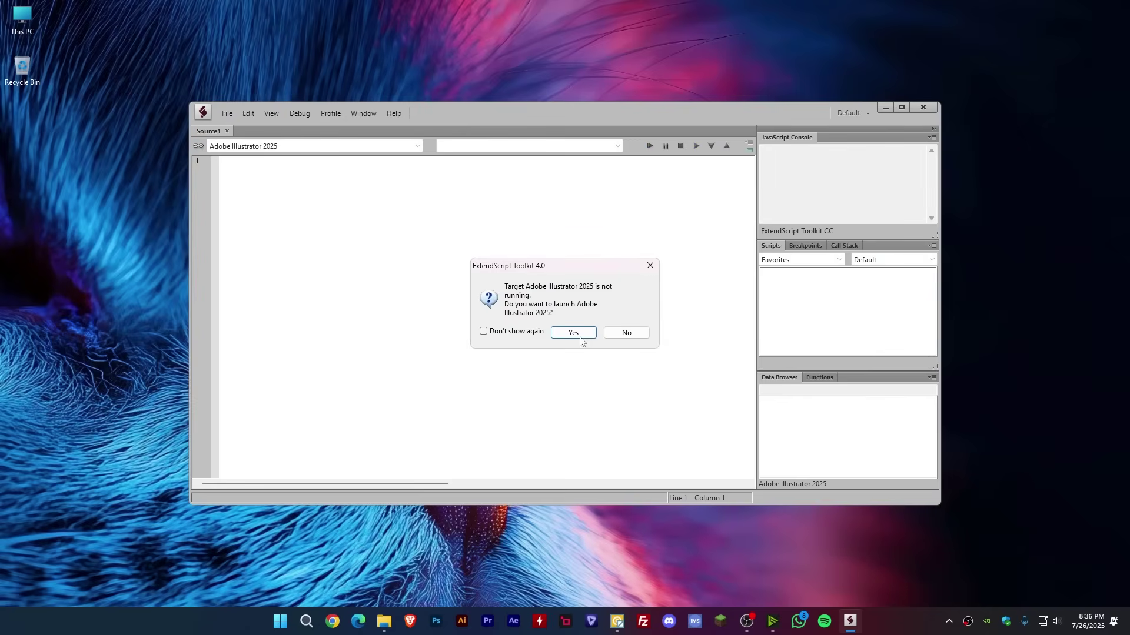
{"action": "left_click", "coordinate": [573, 333]}
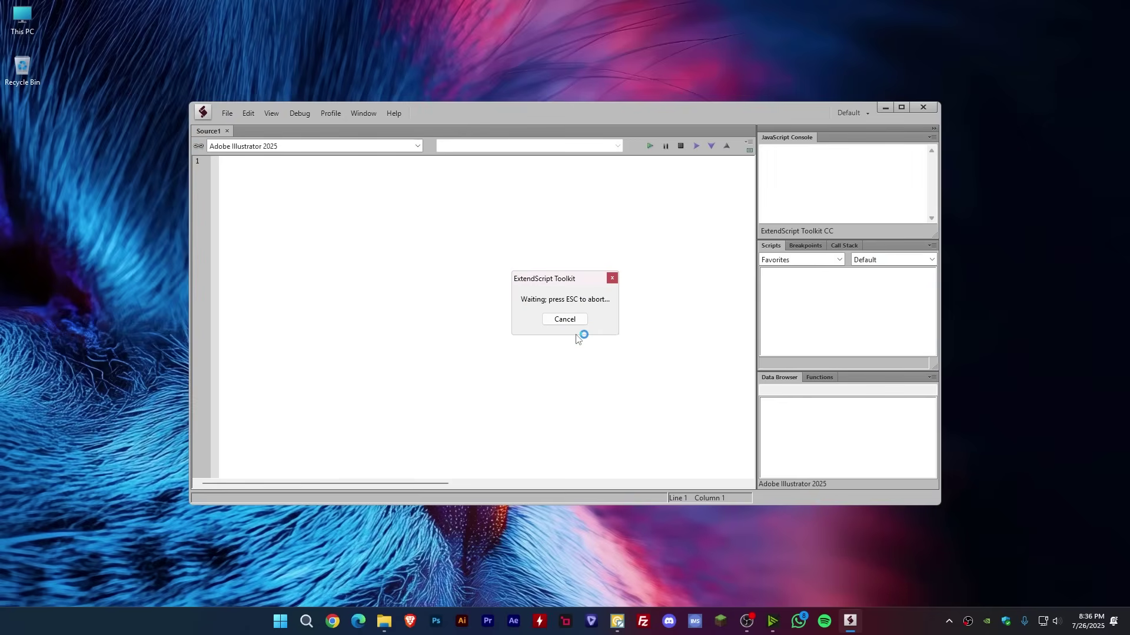
{"action": "left_click", "coordinate": [287, 148]}
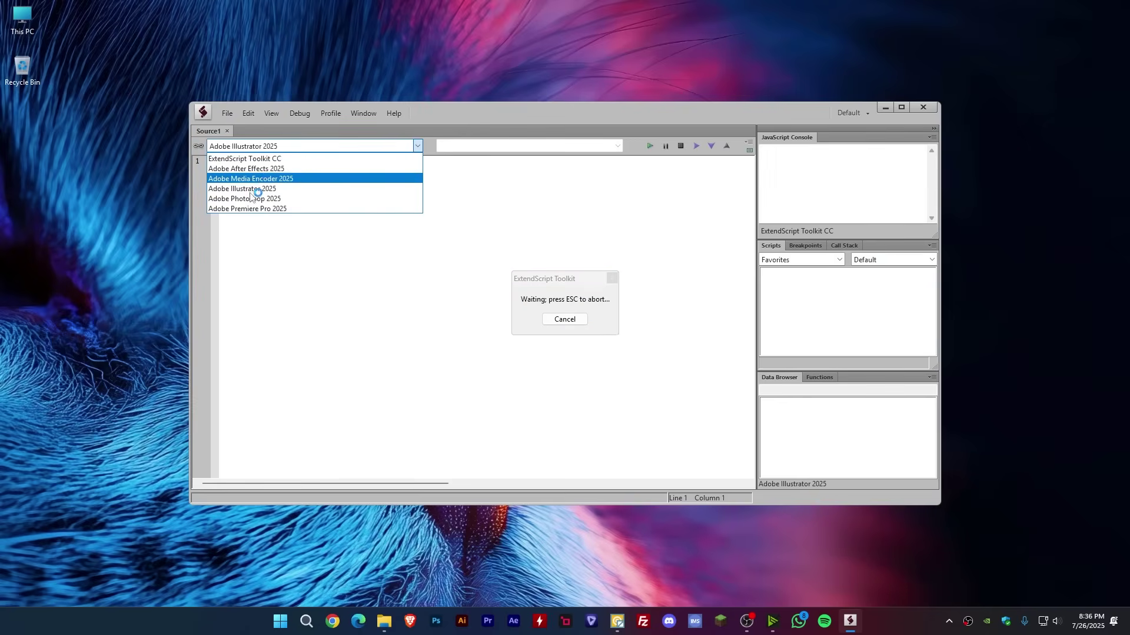
{"action": "left_click", "coordinate": [320, 308]}
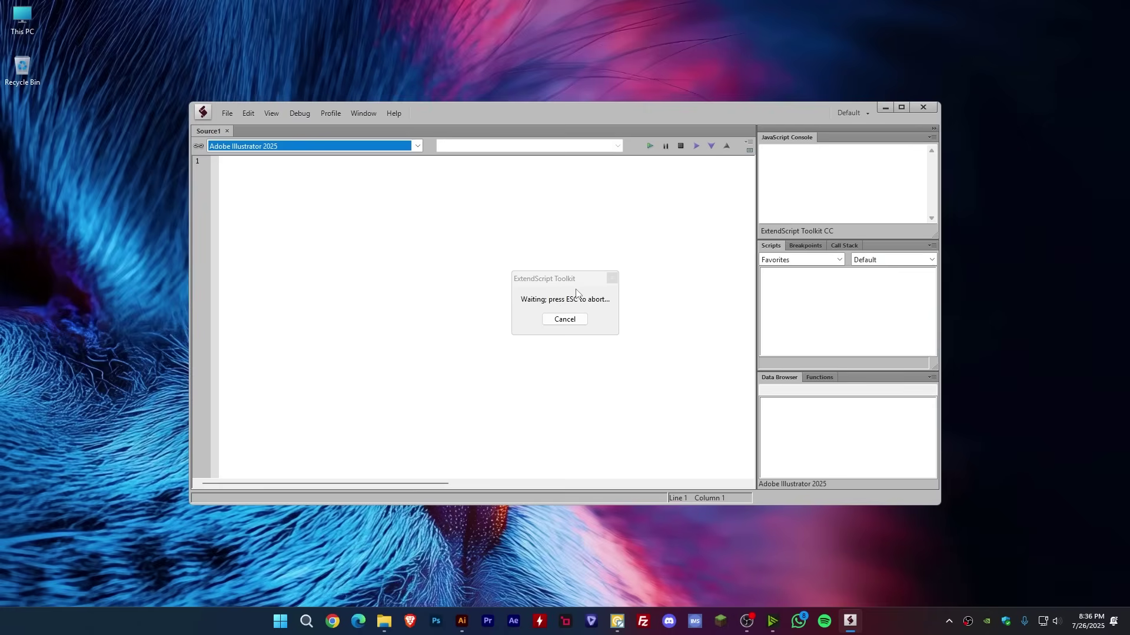
{"action": "left_click", "coordinate": [462, 620]}
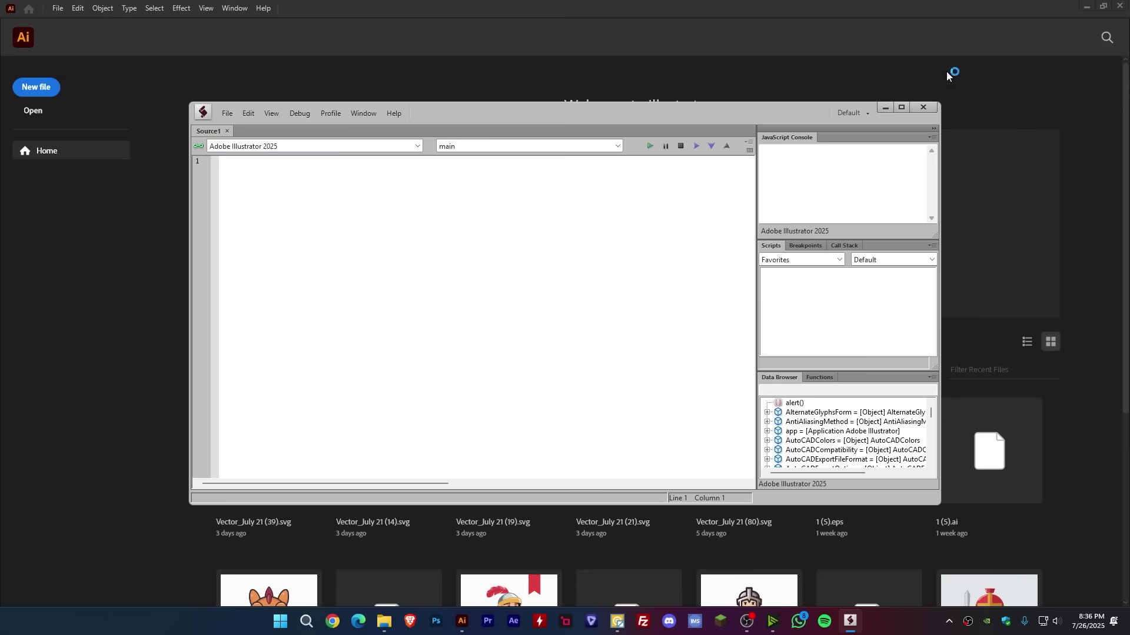
{"action": "left_click", "coordinate": [1087, 7]}
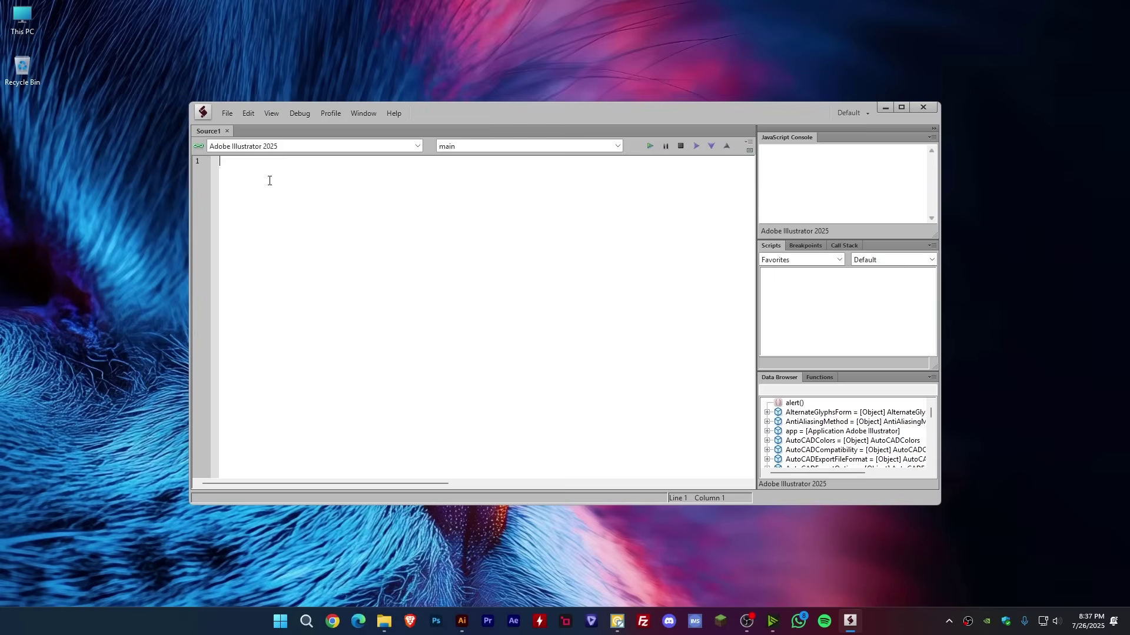
{"action": "left_click", "coordinate": [335, 622]}
Step: Go to the Gemini site in Chrome and collapse its recent chats sidebar
{"action": "left_click", "coordinate": [240, 39]}
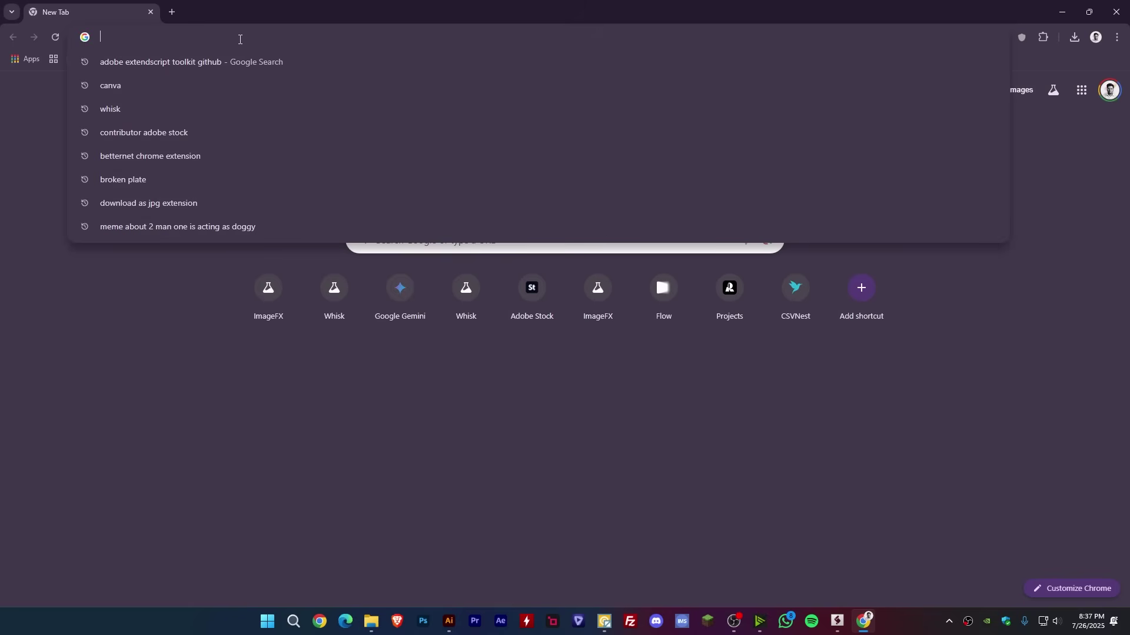
{"action": "type", "text": "gem"}
{"action": "key", "text": "Return"}
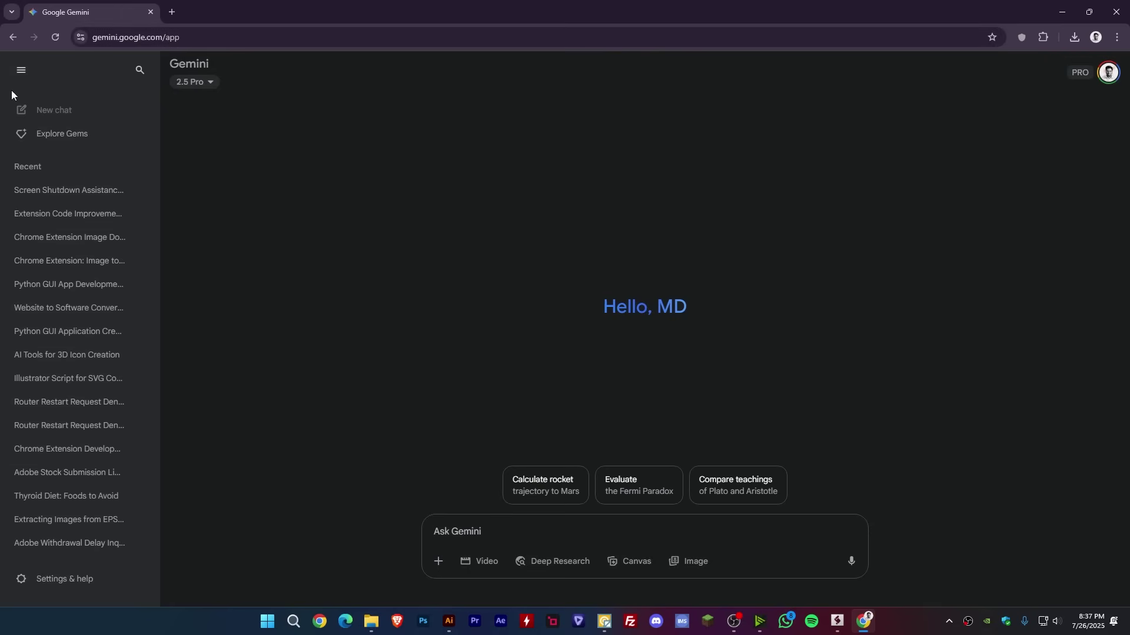
{"action": "left_click", "coordinate": [20, 74]}
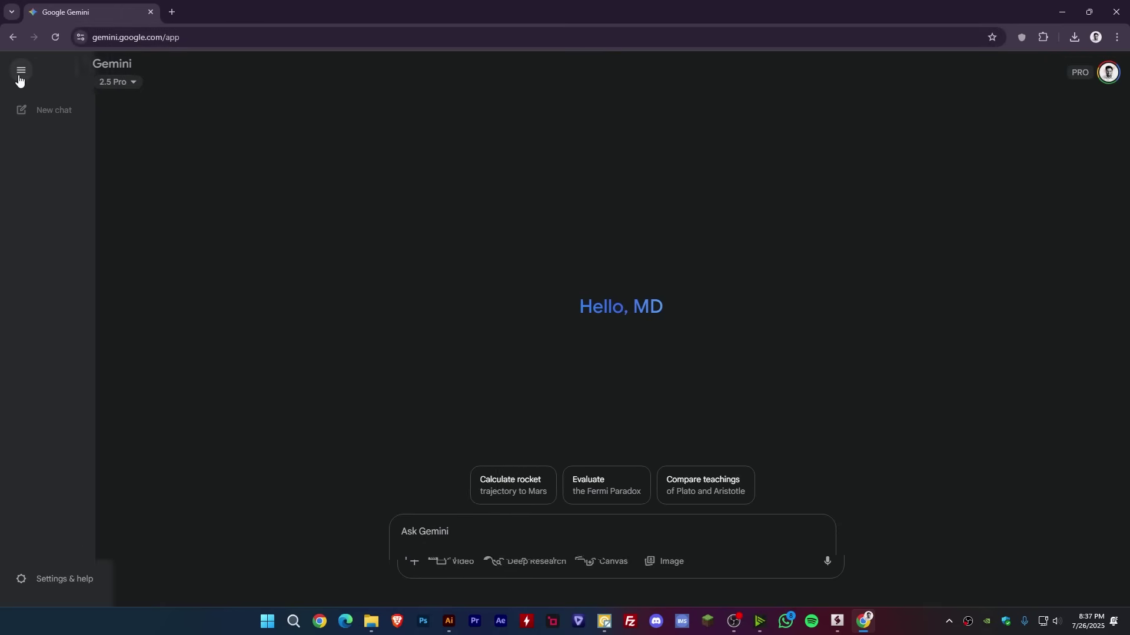
Step: Type 'I want to create a illustrator scripts with adobe extend toolkit cc' and 'Our Goals is:'
{"action": "left_click", "coordinate": [503, 530]}
{"action": "type", "text": "I want to "}
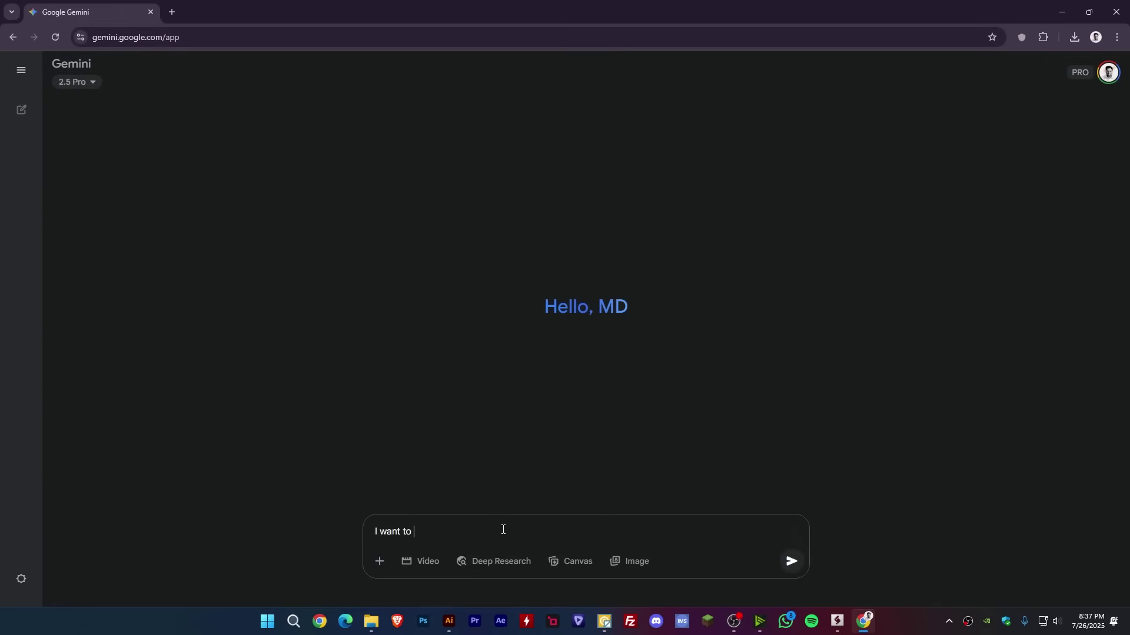
{"action": "type", "text": "create "}
{"action": "type", "text": "and"}
{"action": "type", "text": " ill"}
{"action": "type", "text": "ustra"}
{"action": "type", "text": "tion"}
{"action": "left_click", "coordinate": [463, 529]}
{"action": "key", "text": "BackSpace"}
{"action": "key", "text": "BackSpace"}
{"action": "key", "text": "BackSpace"}
{"action": "left_click", "coordinate": [526, 533]}
{"action": "type", "text": "="}
{"action": "type", "text": "or"}
{"action": "type", "text": "scrip"}
{"action": "type", "text": "ts with ado"}
{"action": "type", "text": "be exte"}
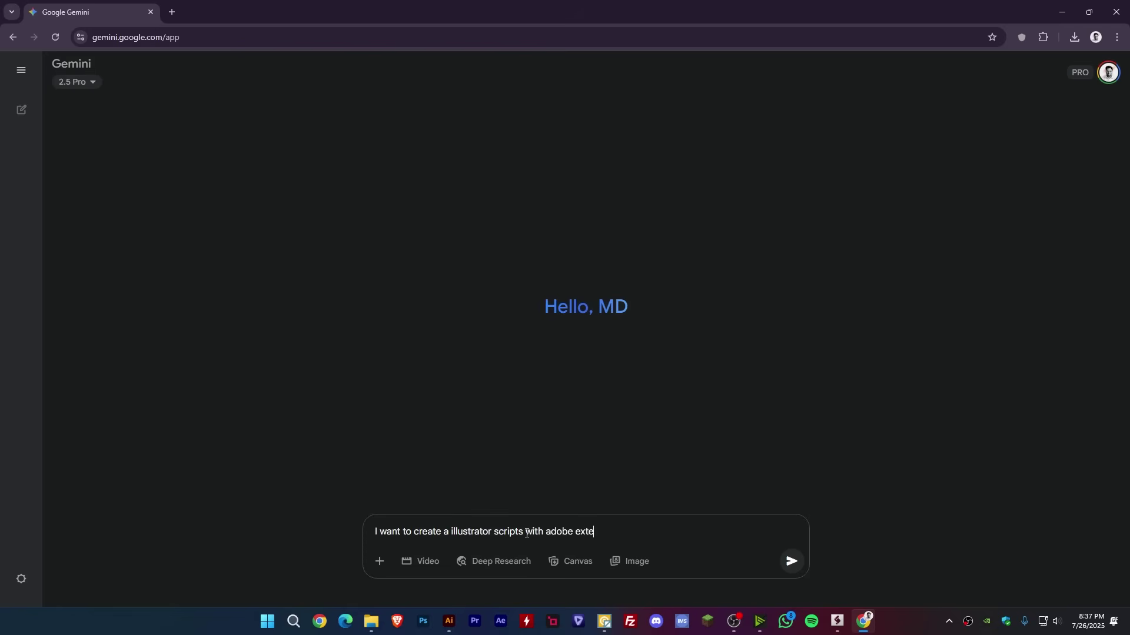
{"action": "type", "text": "nd toolk"}
{"action": "type", "text": "it cc"}
{"action": "key", "text": "shift+Return"}
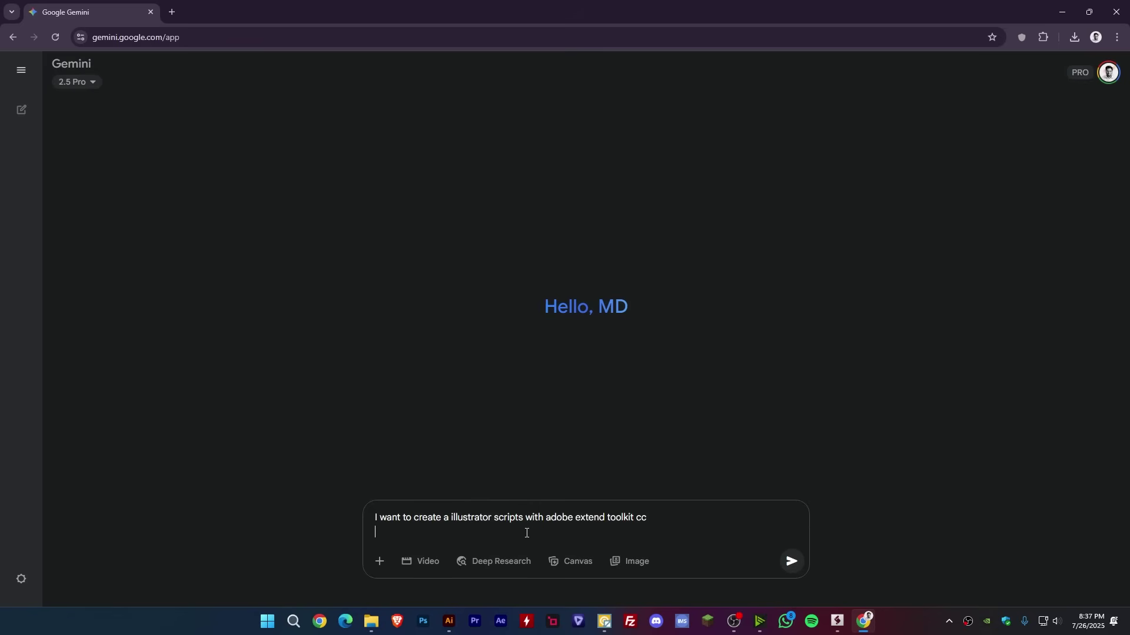
{"action": "type", "text": "Our Goals "}
{"action": "type", "text": "is:"}
{"action": "key", "text": "shift+Return"}
Step: Add goals: the script first asks for the Input Folder, then the Output Folder
{"action": "type", "text": "F"}
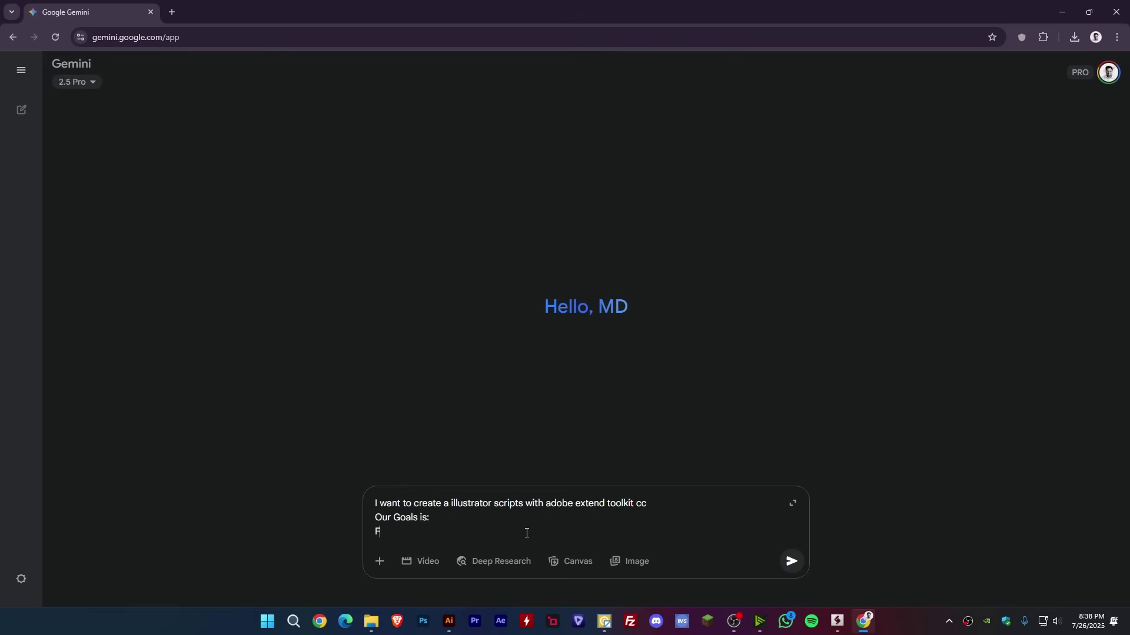
{"action": "type", "text": "irst script "}
{"action": "type", "text": "will ask"}
{"action": "type", "text": " Inpu"}
{"action": "type", "text": "t"}
{"action": "type", "text": " Folder"}
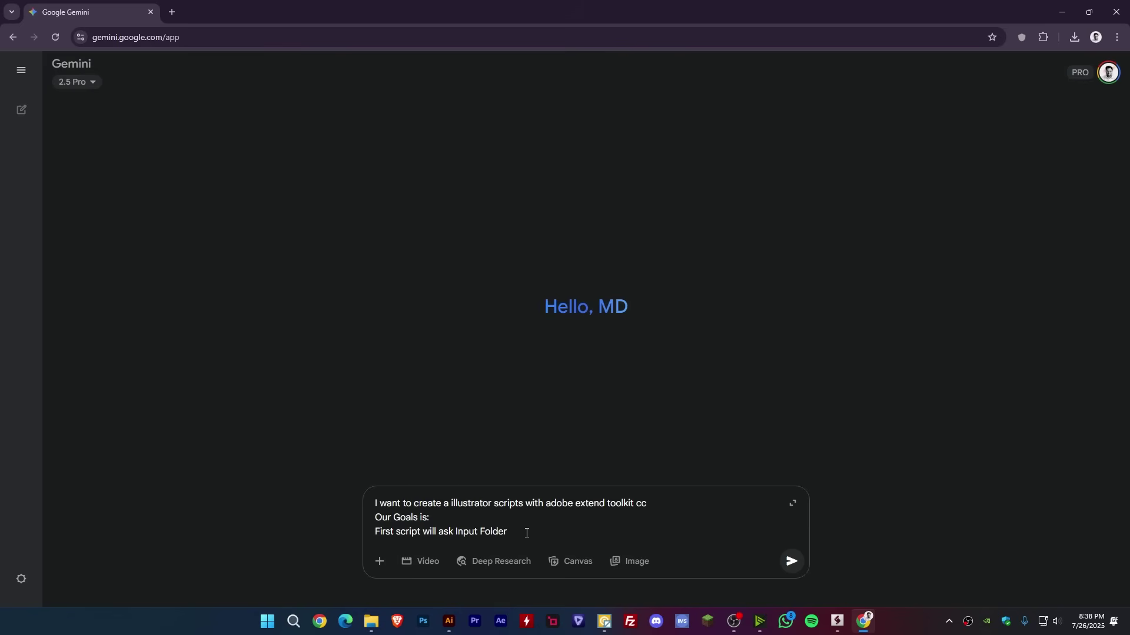
{"action": "key", "text": "shift+Return"}
{"action": "type", "text": "hen "}
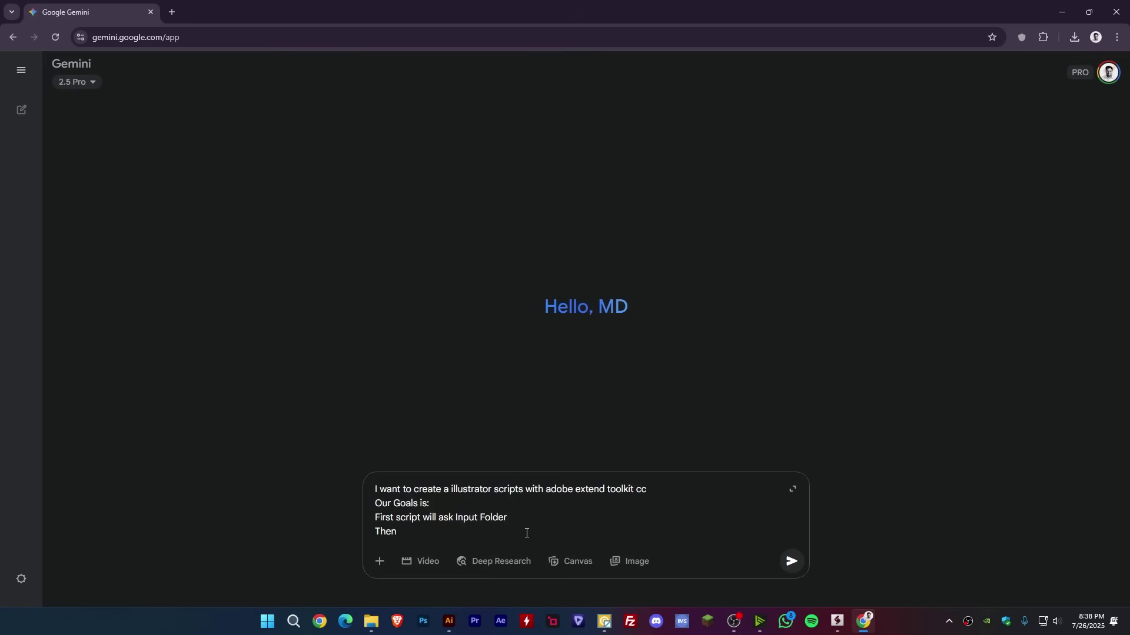
{"action": "type", "text": "Script"}
{"action": "type", "text": " Will"}
{"action": "type", "text": " Ask "}
{"action": "type", "text": "I"}
{"action": "key", "text": "BackSpace"}
{"action": "key", "text": "BackSpace"}
{"action": "type", "text": "Output "}
{"action": "type", "text": "Folde"}
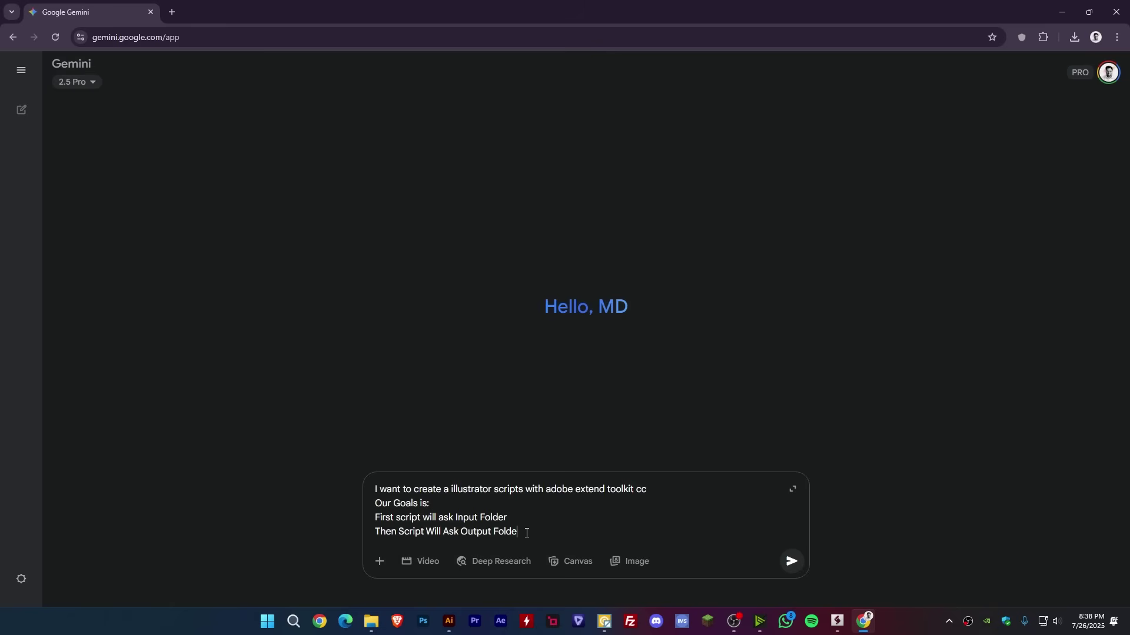
{"action": "type", "text": "r"}
{"action": "key", "text": "Return"}
{"action": "left_click", "coordinate": [541, 527]}
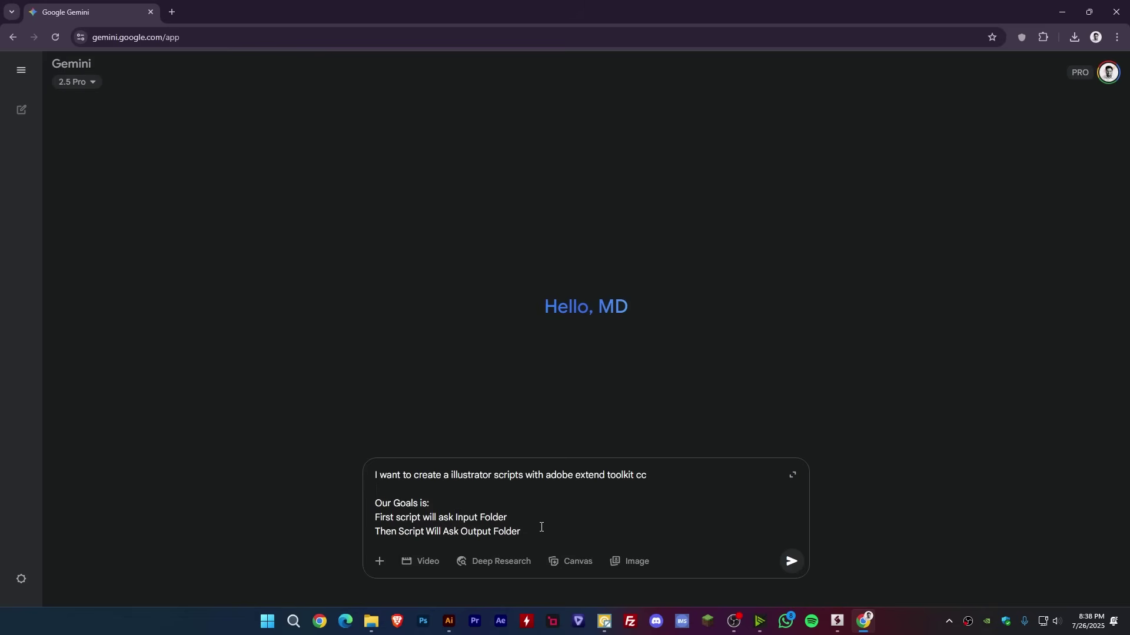
{"action": "key", "text": "shift+Return"}
{"action": "key", "text": "shift+Return"}
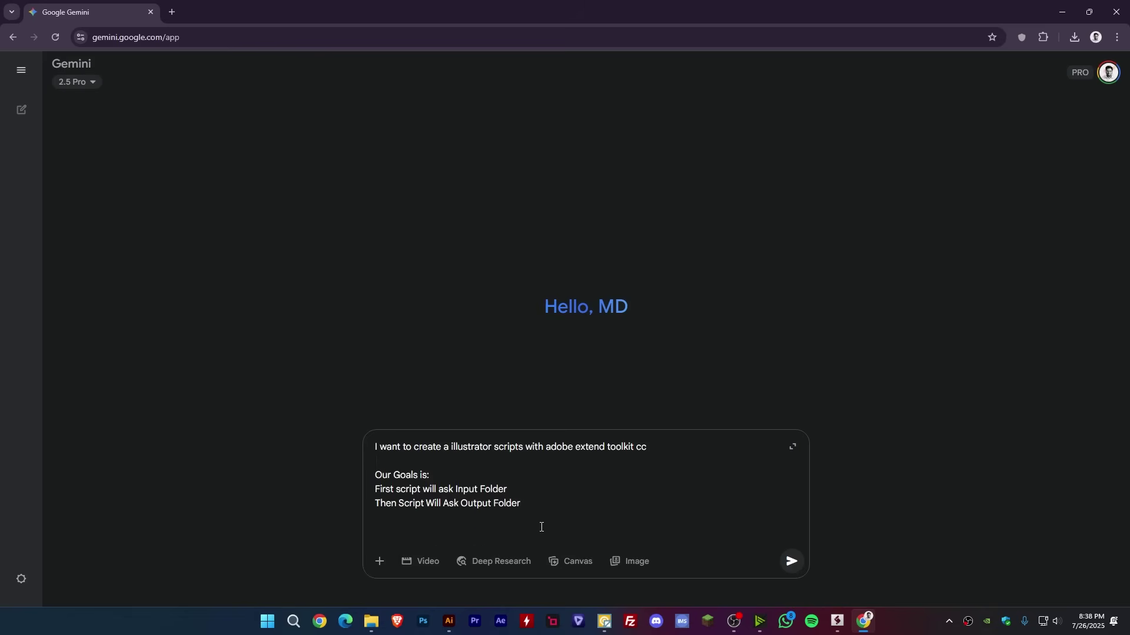
Step: Add a Script Functionality line: convert SVG files to EPS 10 using Illustrator CC 2025
{"action": "type", "text": "Scripts"}
{"action": "type", "text": "Fu"}
{"action": "type", "text": "nctionality:"}
{"action": "key", "text": "shift+Return"}
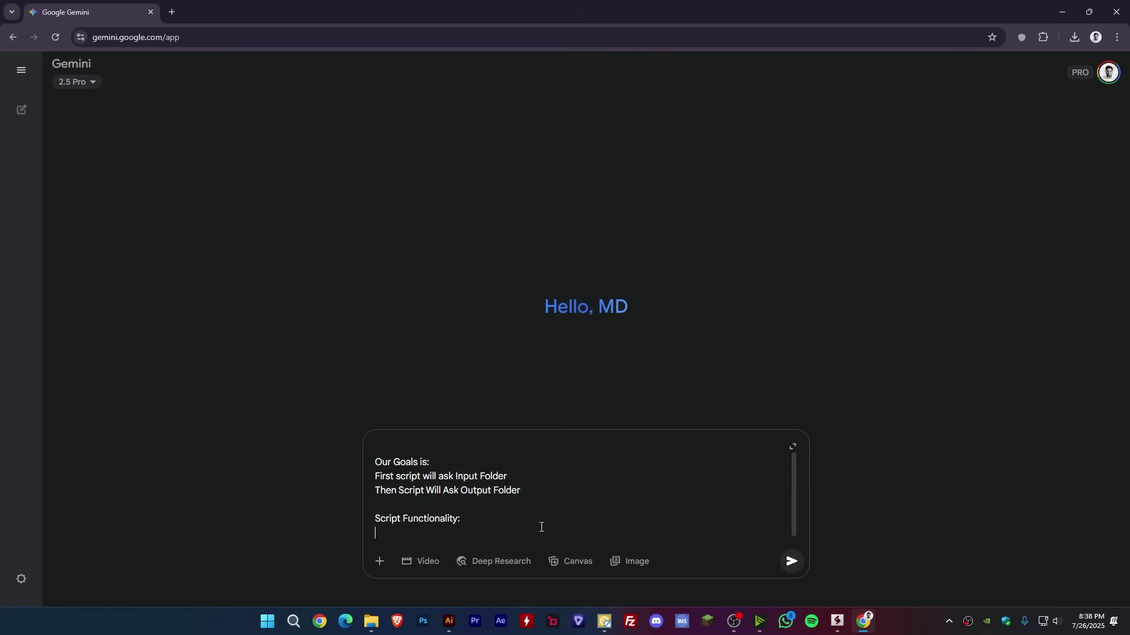
{"action": "type", "text": "Wel"}
{"action": "key", "text": "BackSpace"}
{"action": "key", "text": "BackSpace"}
{"action": "type", "text": "want t"}
{"action": "type", "text": "o convert"}
{"action": "type", "text": " ado"}
{"action": "key", "text": "BackSpace"}
{"action": "key", "text": "BackSpace"}
{"action": "type", "text": "s"}
{"action": "type", "text": "vg f"}
{"action": "type", "text": "ile to eps"}
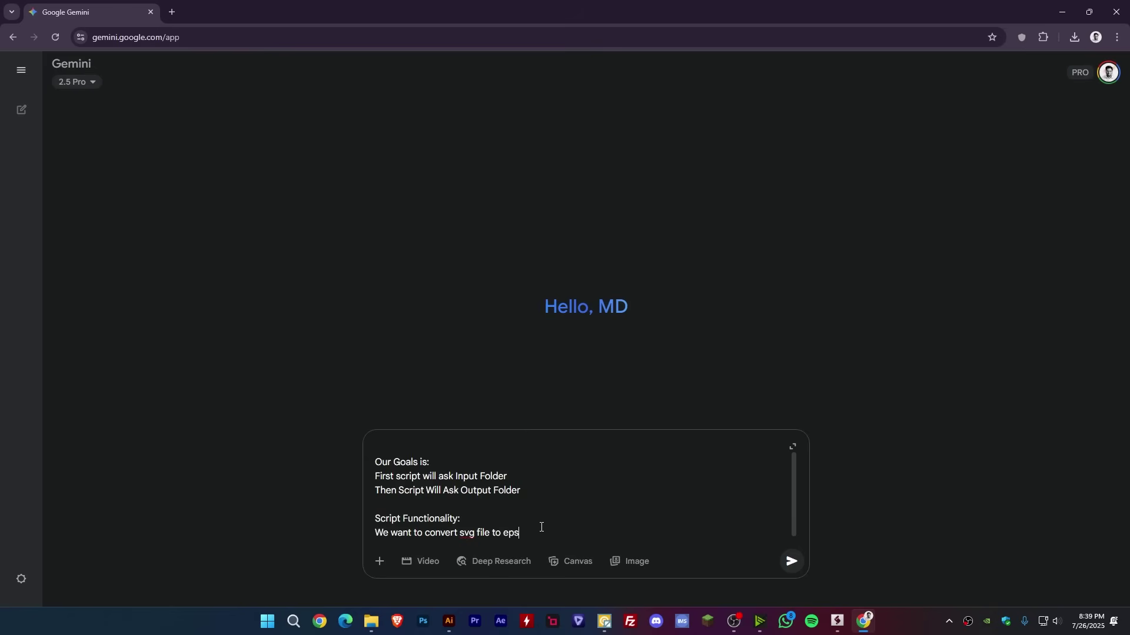
{"action": "type", "text": " 10 and"}
{"action": "type", "text": " er"}
{"action": "key", "text": "BackSpace"}
{"action": "type", "text": "we are"}
{"action": "type", "text": " using adobe "}
{"action": "type", "text": "illustrato"}
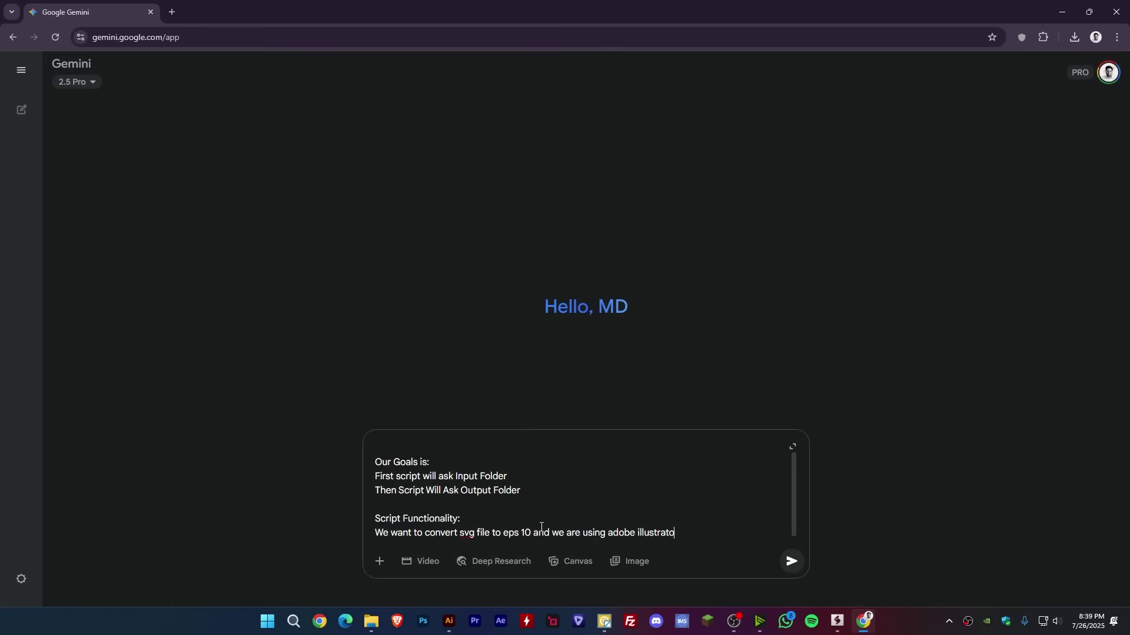
{"action": "type", "text": "r cc "}
{"action": "type", "text": "2025 ve"}
{"action": "type", "text": "rsion"}
Step: Add that finished EPS10 files are exported into the Output folder, and send the prompt
{"action": "key", "text": "Return"}
{"action": "type", "text": "afte"}
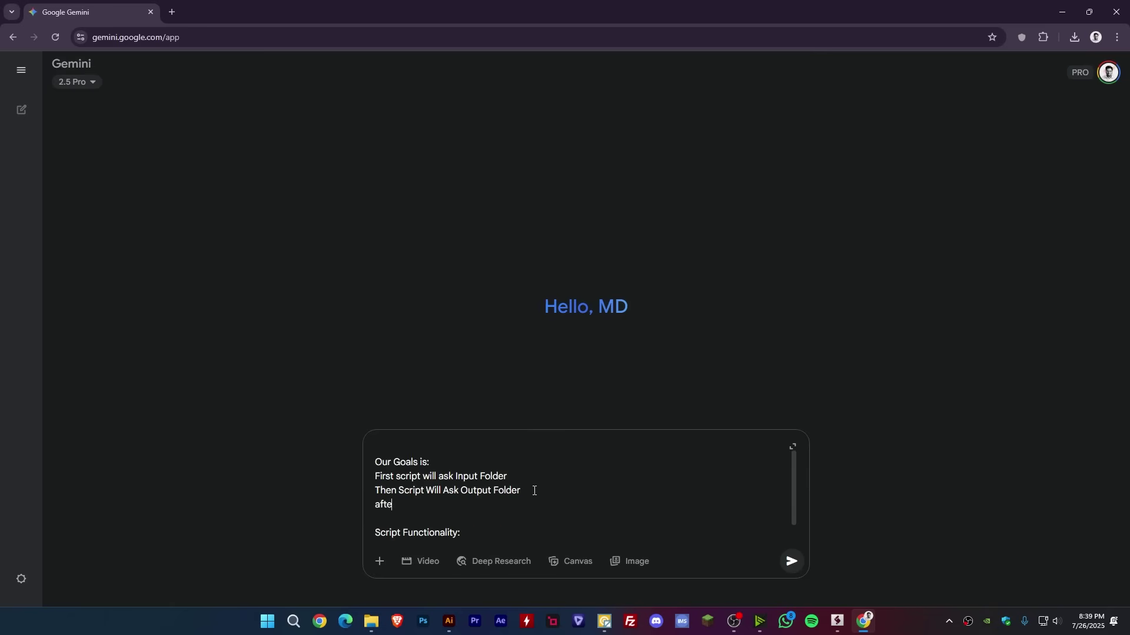
{"action": "type", "text": "r finsi"}
{"action": "type", "text": "hin"}
{"action": "type", "text": "g EPS"}
{"action": "type", "text": " 10 Fi"}
{"action": "type", "text": "le w"}
{"action": "type", "text": "l be e"}
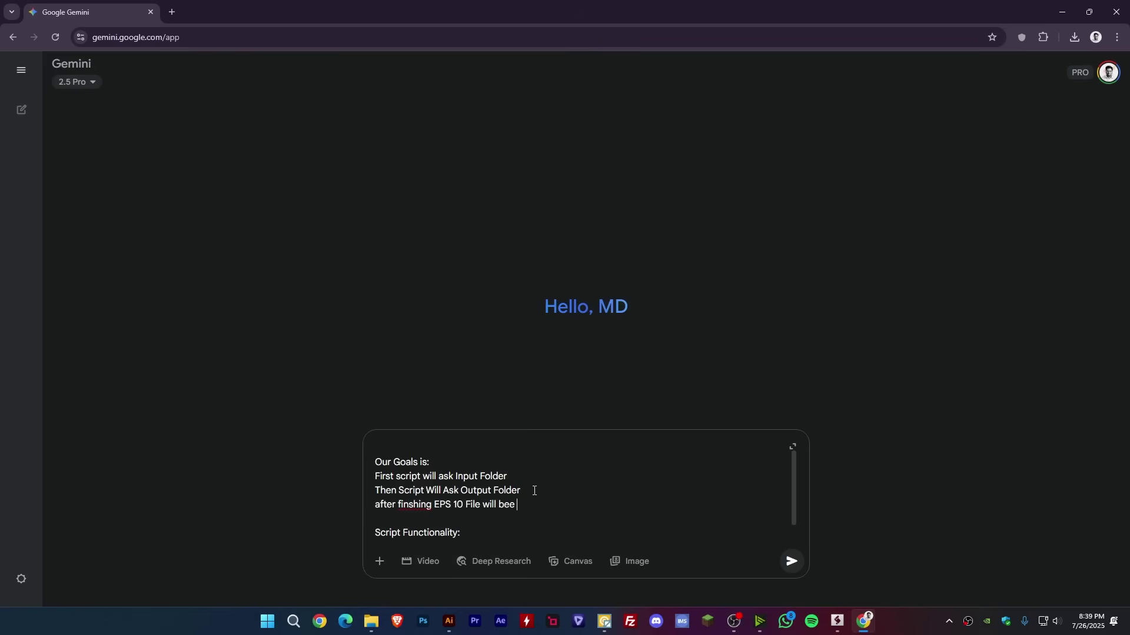
{"action": "key", "text": "BackSpace"}
{"action": "key", "text": "BackSpace"}
{"action": "type", "text": "expor"}
{"action": "type", "text": "ted into"}
{"action": "type", "text": " Outpu"}
{"action": "type", "text": "t foldedr"}
{"action": "key", "text": "BackSpace"}
{"action": "key", "text": "BackSpace"}
{"action": "type", "text": "er"}
{"action": "left_click", "coordinate": [791, 561]}
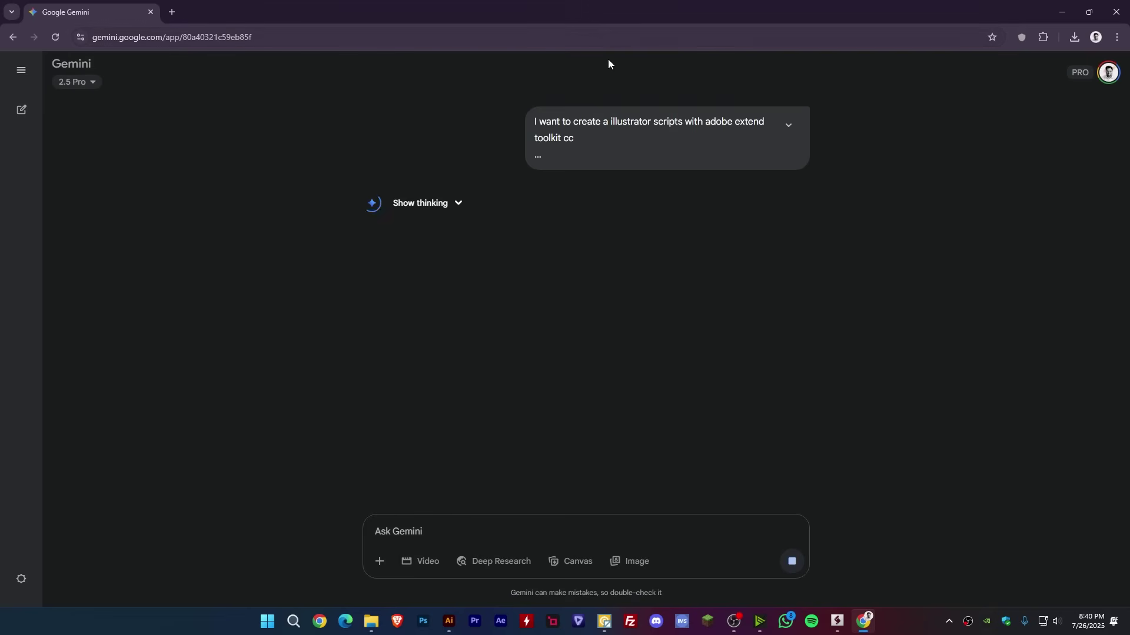
Step: Review the 'Batch Convert SVG to EPS 10' script canvas, then bring up Downloads in File Explorer
{"action": "left_click", "coordinate": [453, 204]}
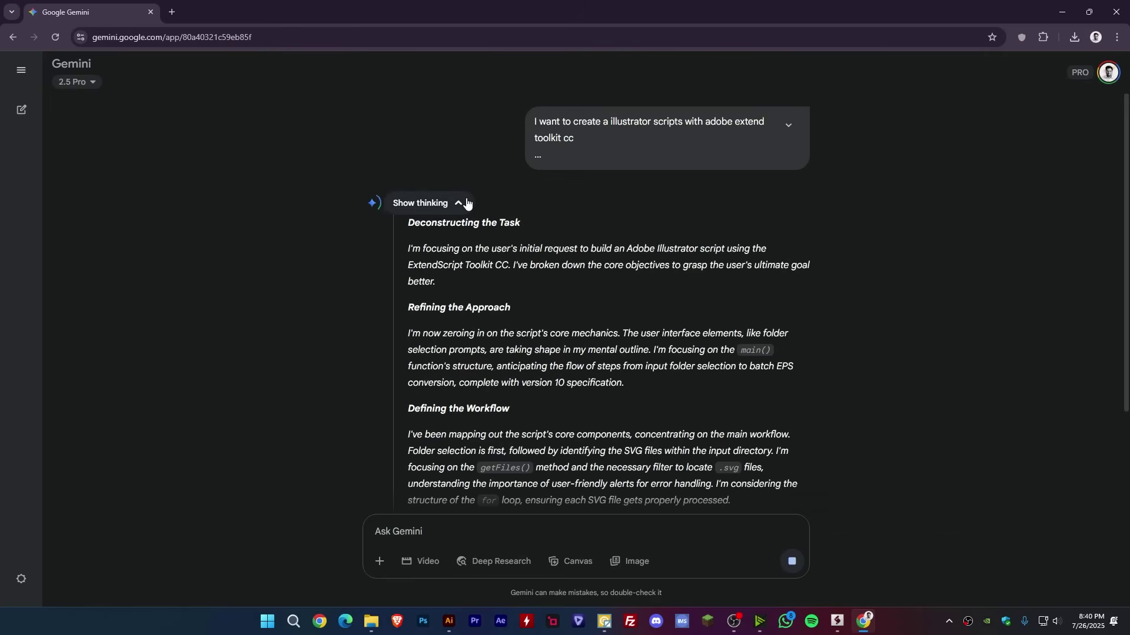
{"action": "left_click", "coordinate": [447, 203]}
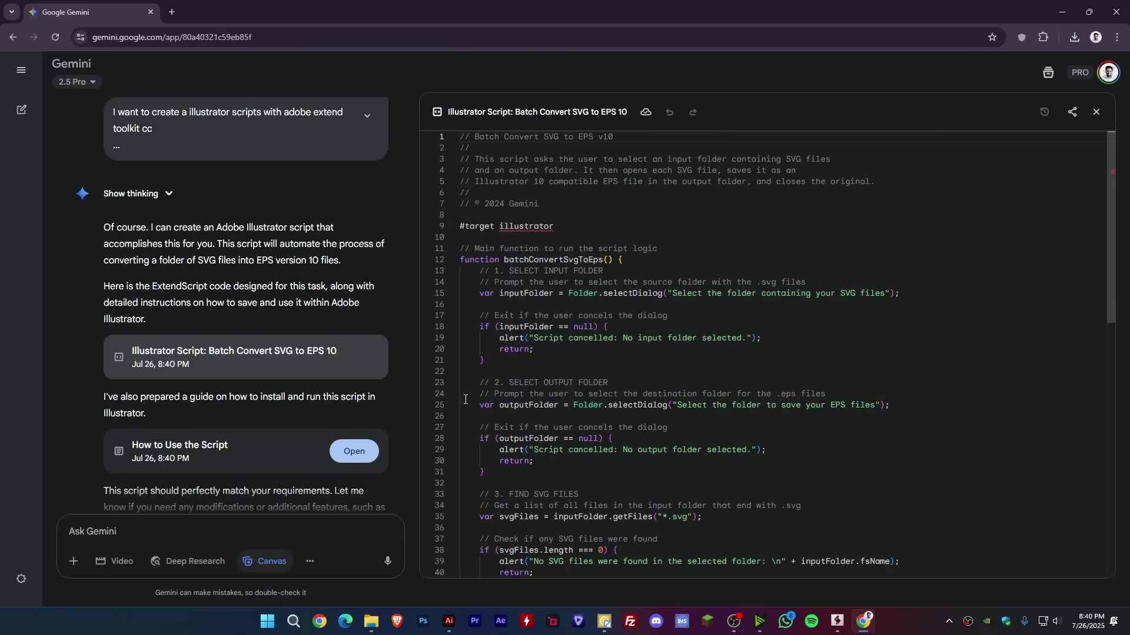
{"action": "scroll", "coordinate": [783, 400], "scroll_direction": "down", "scroll_amount": 2}
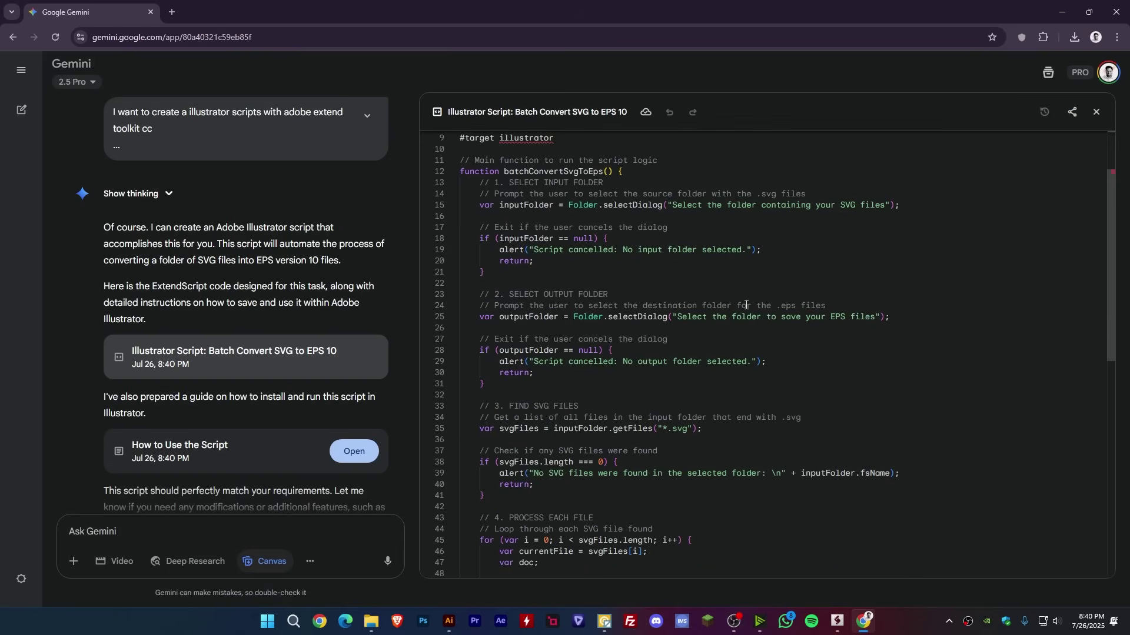
{"action": "scroll", "coordinate": [776, 388], "scroll_direction": "down", "scroll_amount": 2}
{"action": "scroll", "coordinate": [768, 371], "scroll_direction": "down", "scroll_amount": 3}
{"action": "scroll", "coordinate": [758, 353], "scroll_direction": "down", "scroll_amount": 3}
{"action": "scroll", "coordinate": [755, 348], "scroll_direction": "up", "scroll_amount": 1}
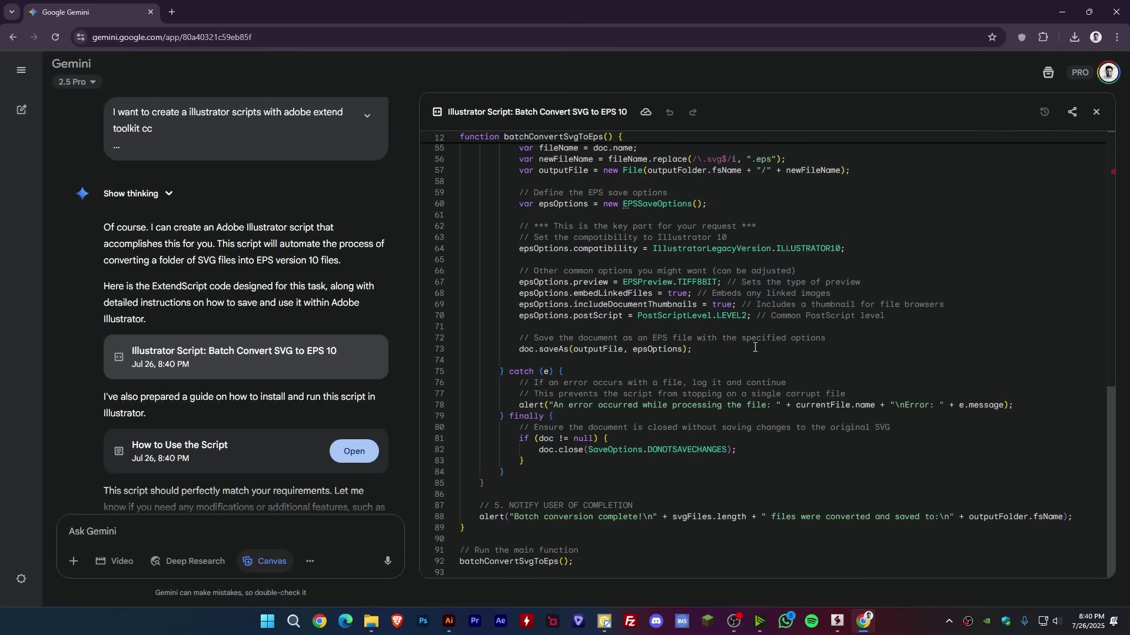
{"action": "scroll", "coordinate": [754, 347], "scroll_direction": "up", "scroll_amount": 5}
{"action": "scroll", "coordinate": [755, 347], "scroll_direction": "up", "scroll_amount": 3}
{"action": "scroll", "coordinate": [755, 347], "scroll_direction": "up", "scroll_amount": 2}
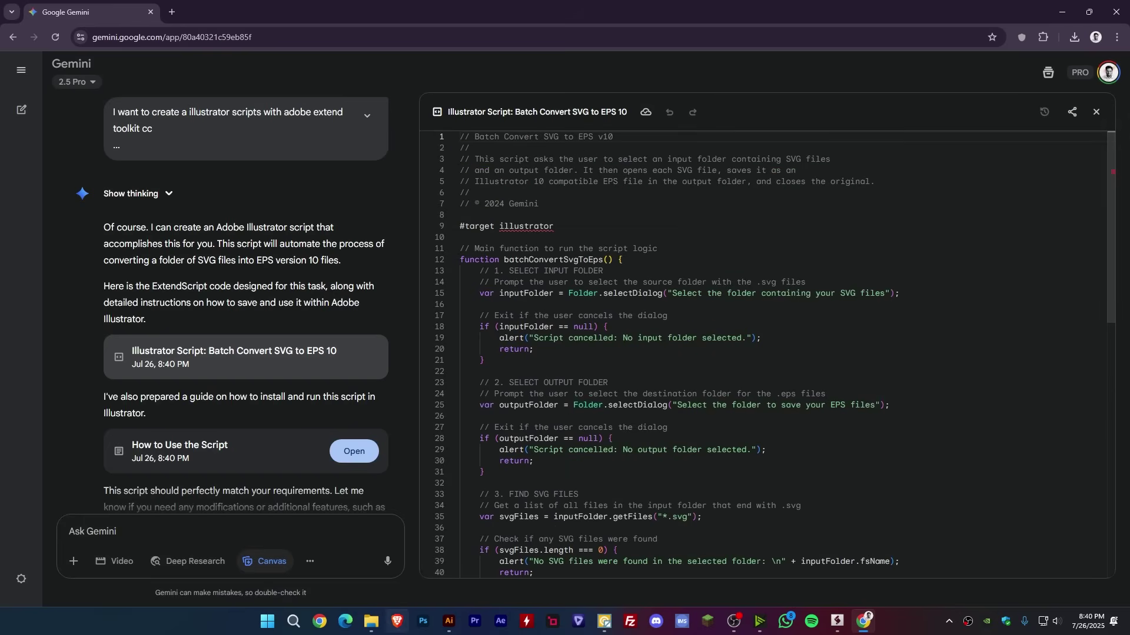
{"action": "left_click", "coordinate": [371, 621]}
Step: Create a new folder named Input in Downloads
{"action": "scroll", "coordinate": [570, 393], "scroll_direction": "down", "scroll_amount": 3}
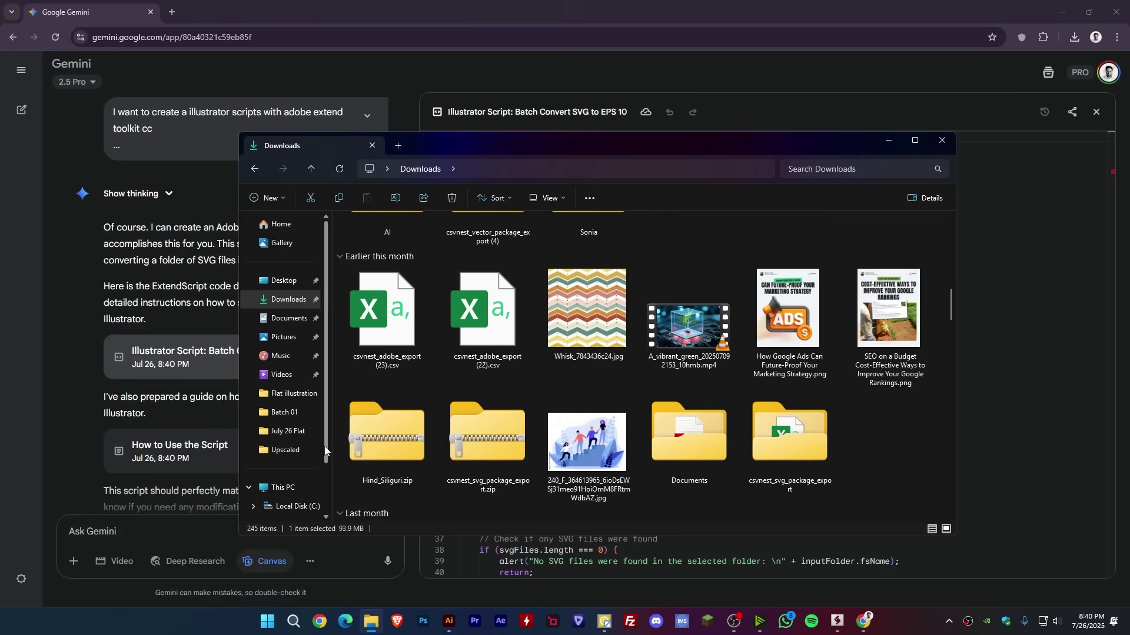
{"action": "scroll", "coordinate": [678, 334], "scroll_direction": "up", "scroll_amount": 3}
{"action": "left_click", "coordinate": [804, 286]}
{"action": "key", "text": "ctrl+shift+n"}
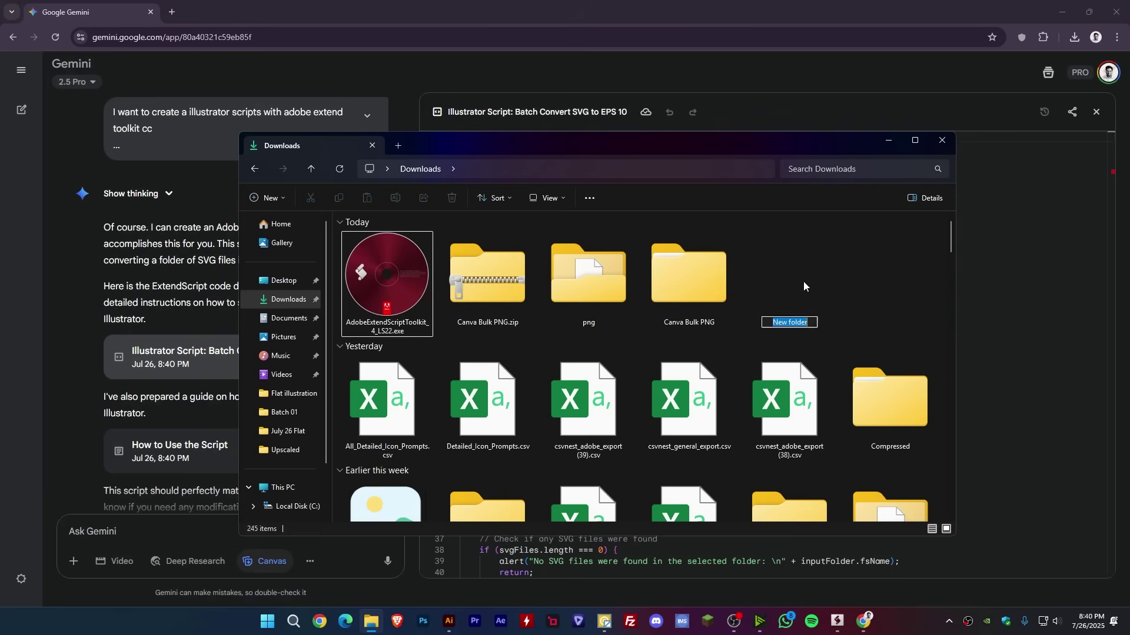
{"action": "type", "text": "Input"}
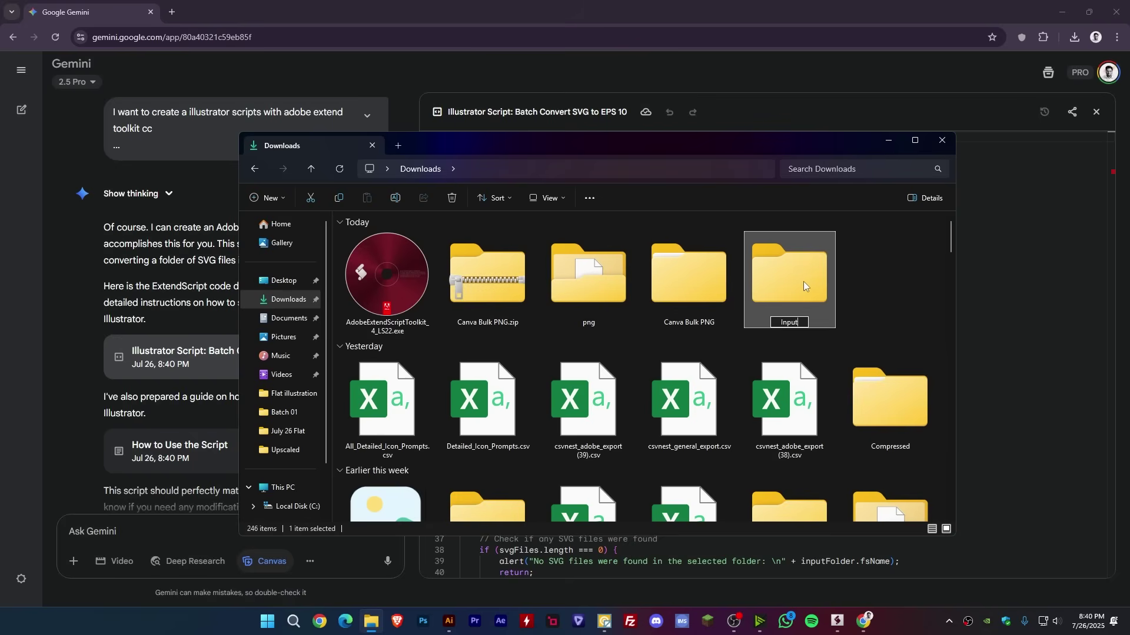
{"action": "key", "text": "Return"}
Step: Create a second Downloads folder, avoiding existing Output and EPS names, and name it EPS10
{"action": "left_click", "coordinate": [862, 284]}
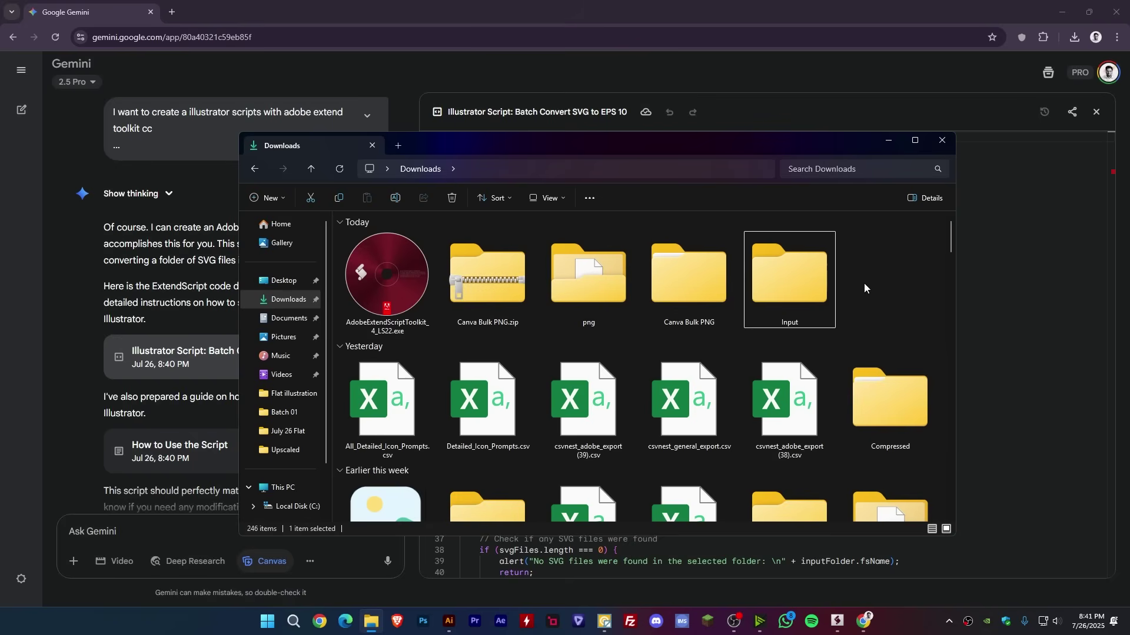
{"action": "key", "text": "ctrl+shift+n"}
{"action": "type", "text": "O"}
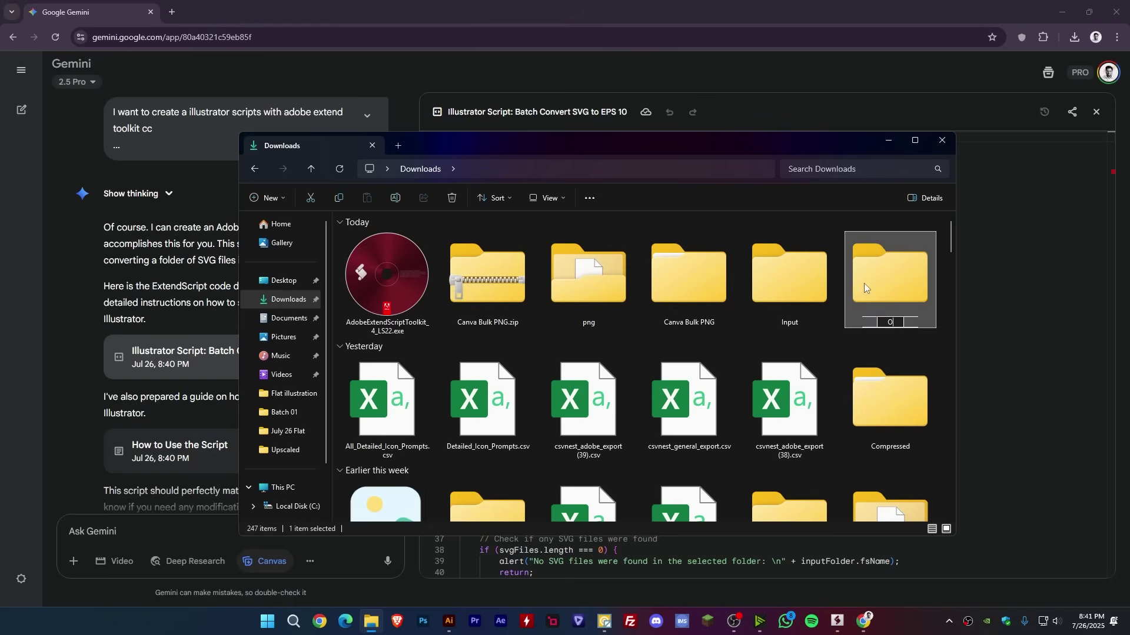
{"action": "type", "text": "utp"}
{"action": "type", "text": "ut"}
{"action": "key", "text": "Return"}
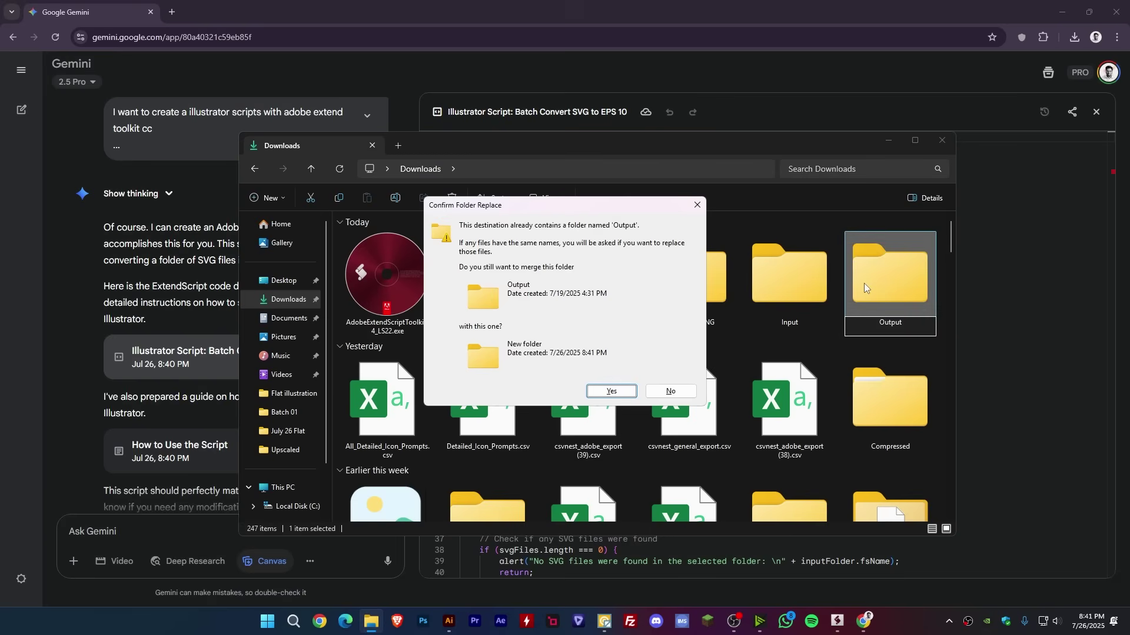
{"action": "left_click", "coordinate": [650, 392]}
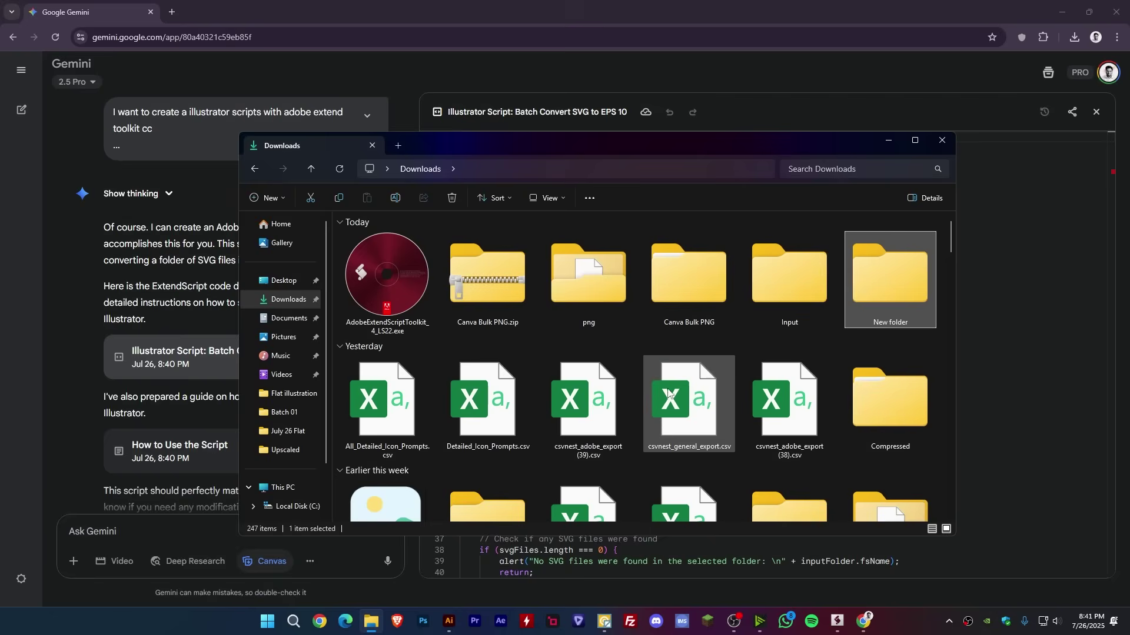
{"action": "key", "text": "F2"}
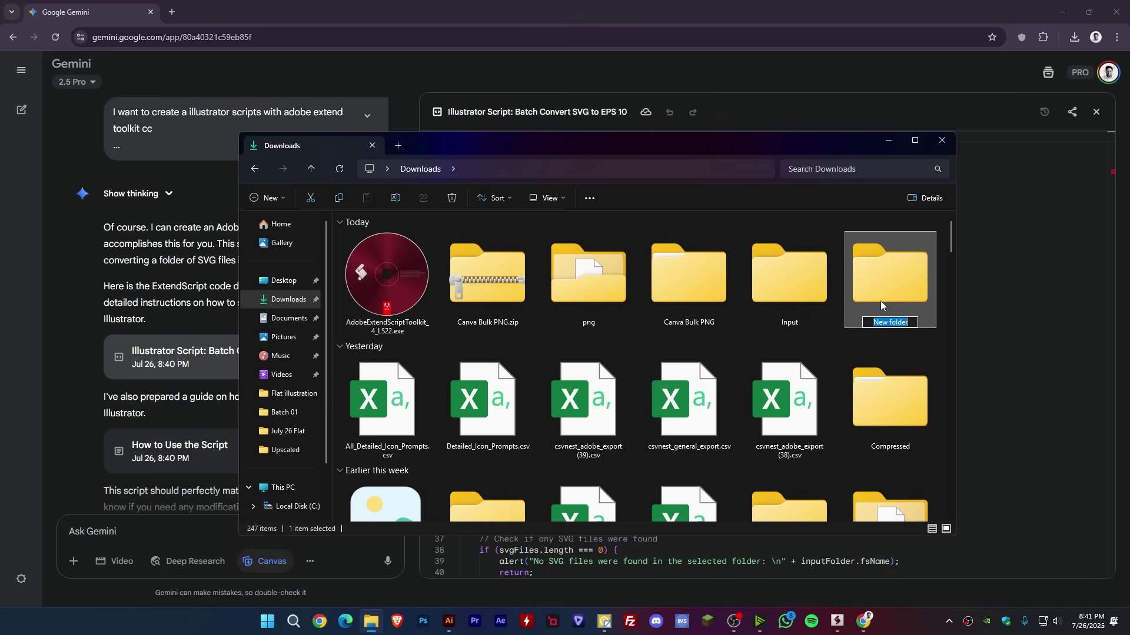
{"action": "type", "text": "EPS"}
{"action": "key", "text": "Return"}
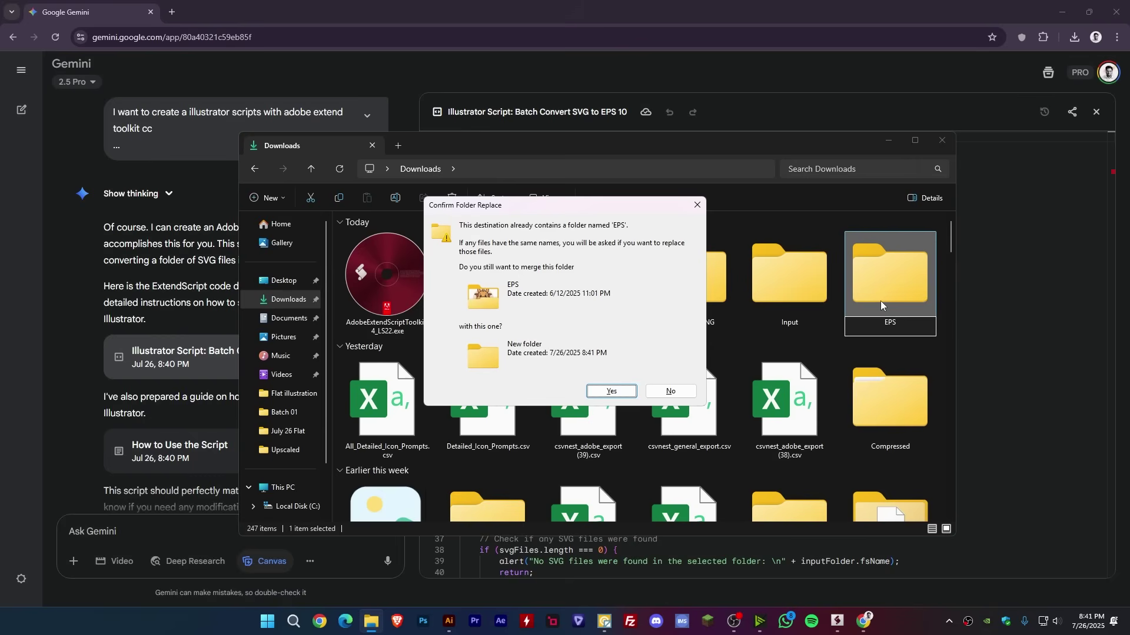
{"action": "left_click", "coordinate": [674, 392]}
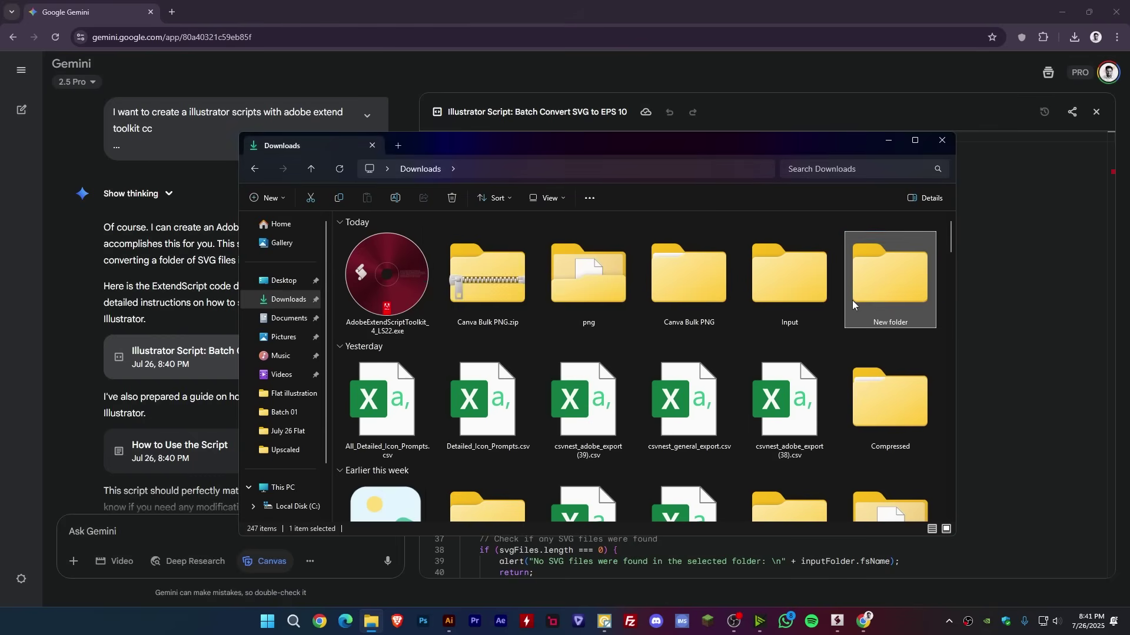
{"action": "key", "text": "F2"}
{"action": "type", "text": "Z"}
{"action": "type", "text": "EPS1"}
{"action": "type", "text": "0"}
{"action": "key", "text": "Return"}
Step: Browse to D:\Assets\Digital Assets\Vector\20K Vector Assets\SVG in a second Explorer view
{"action": "left_click", "coordinate": [396, 144]}
{"action": "double_click", "coordinate": [564, 252]}
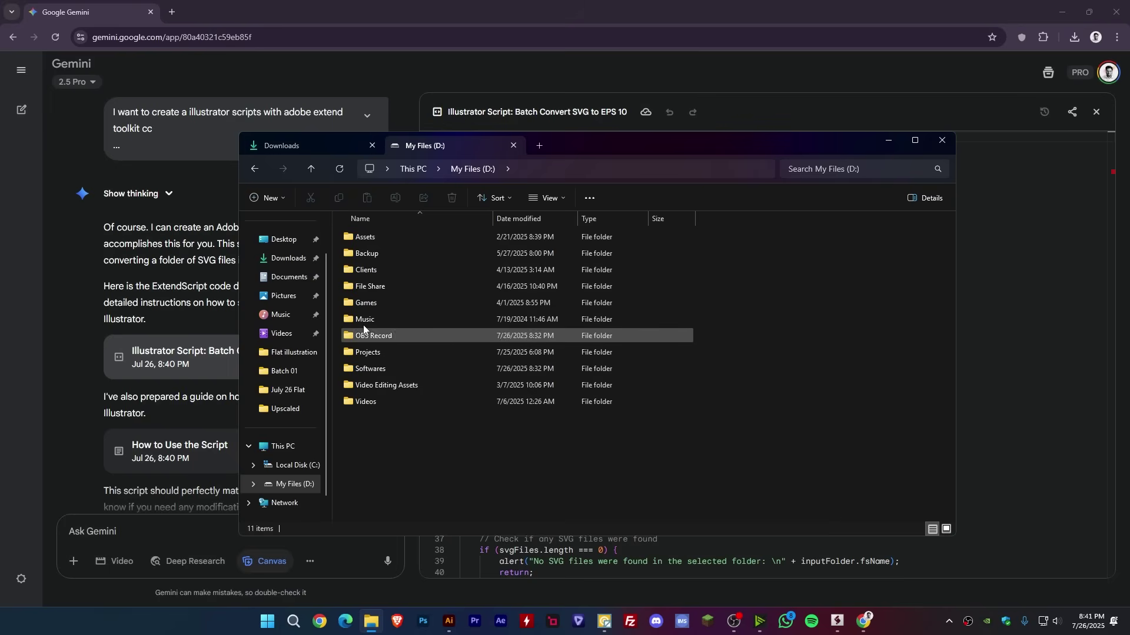
{"action": "double_click", "coordinate": [391, 237]}
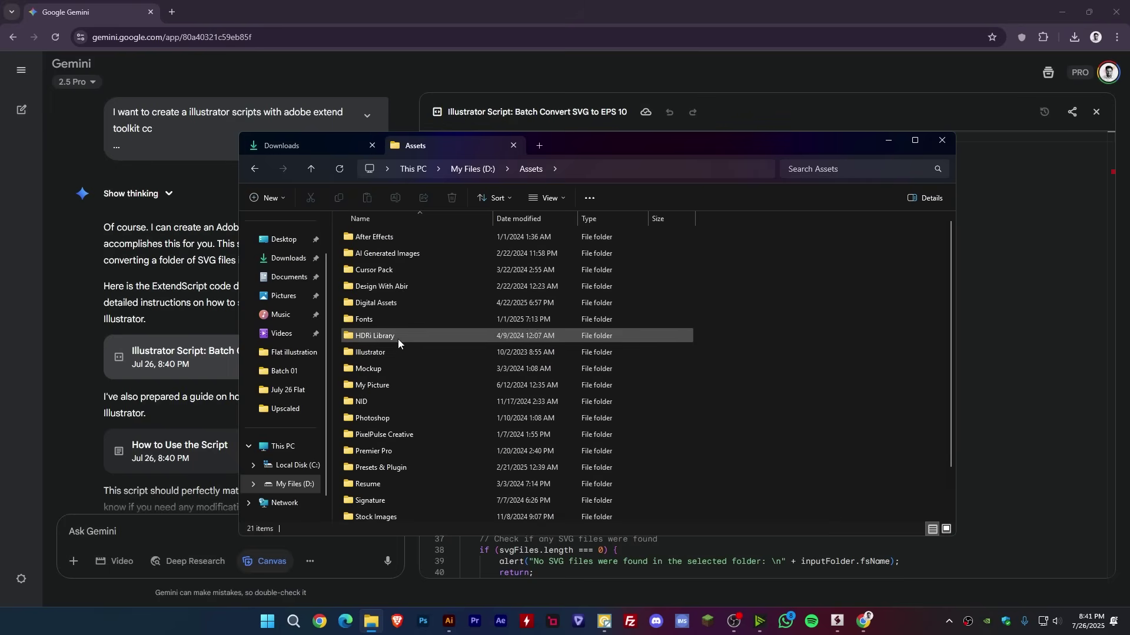
{"action": "scroll", "coordinate": [398, 339], "scroll_direction": "down", "scroll_amount": 1}
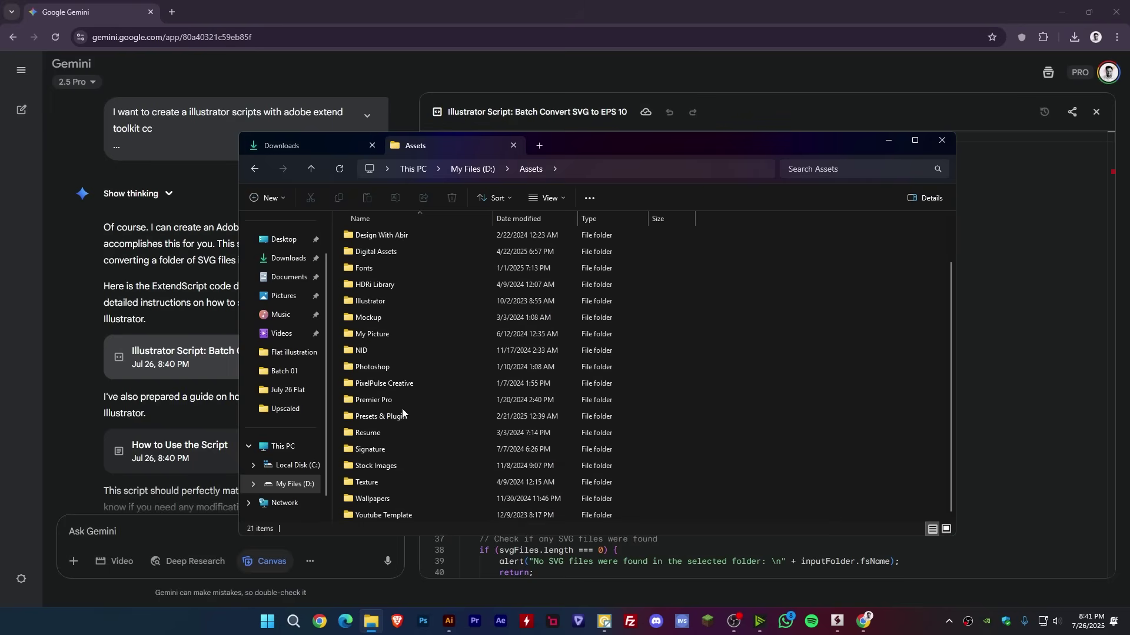
{"action": "double_click", "coordinate": [399, 253]}
{"action": "double_click", "coordinate": [377, 514]}
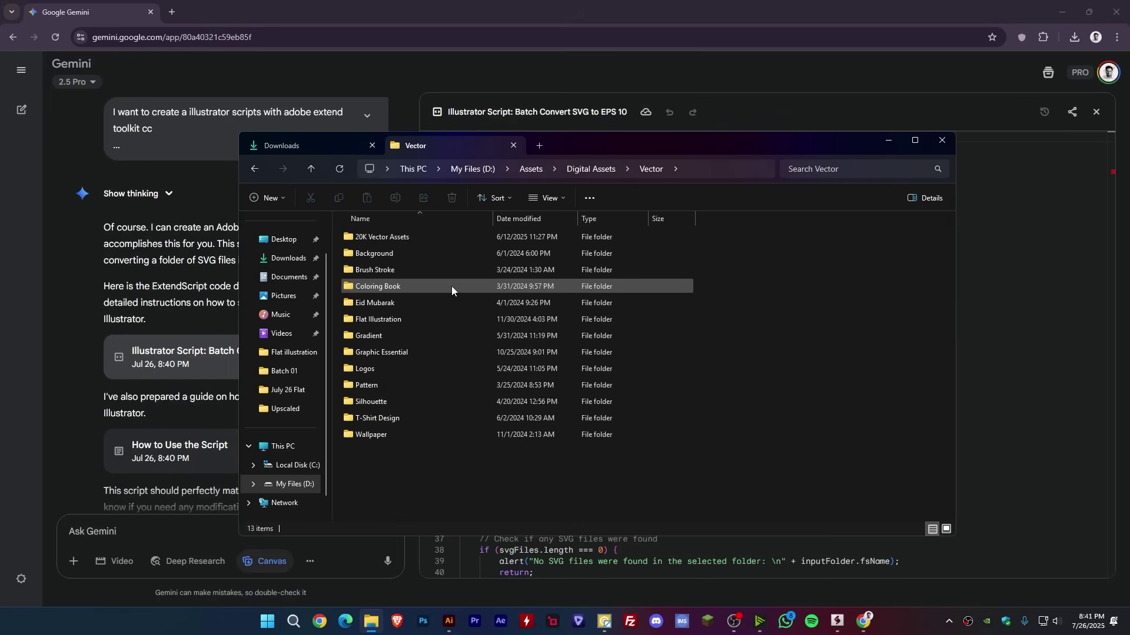
{"action": "double_click", "coordinate": [414, 239]}
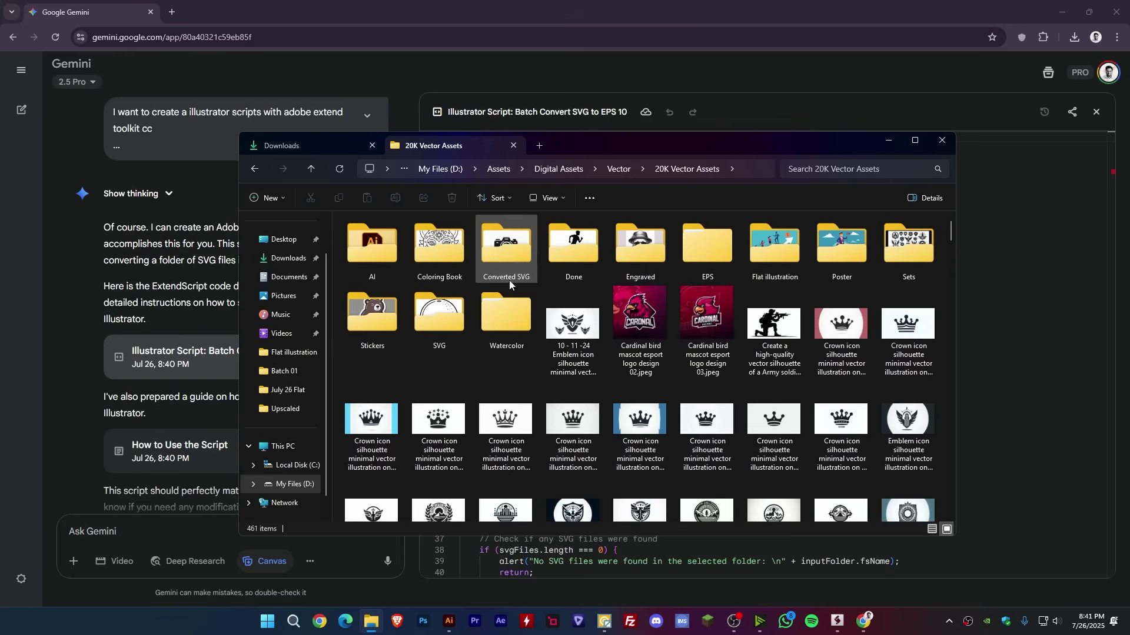
{"action": "double_click", "coordinate": [438, 321]}
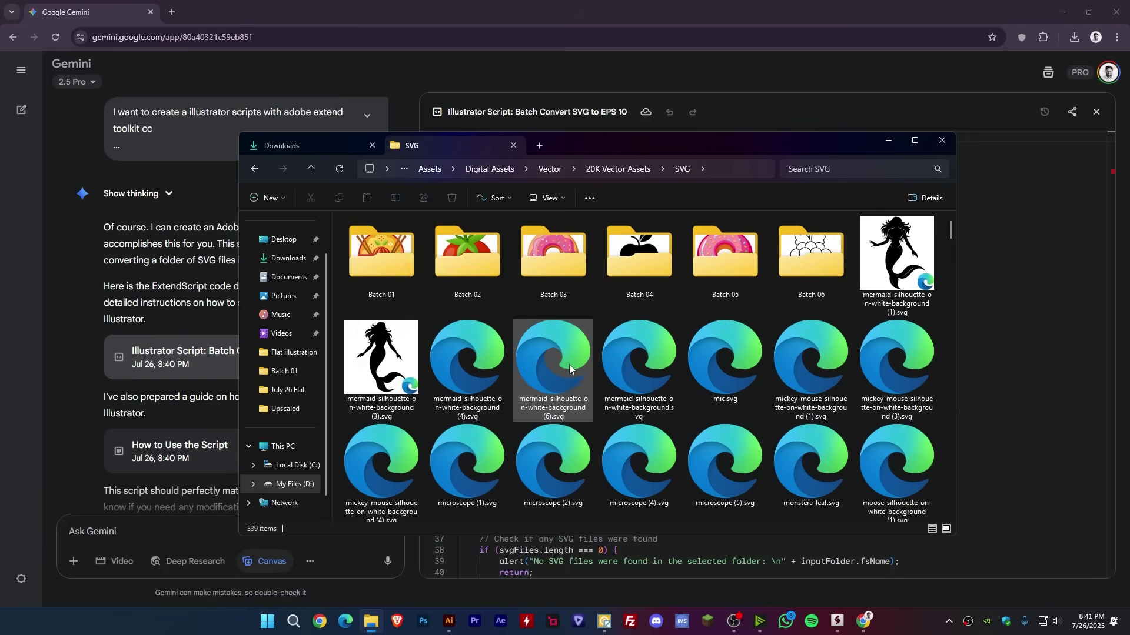
{"action": "scroll", "coordinate": [550, 365], "scroll_direction": "down", "scroll_amount": 3}
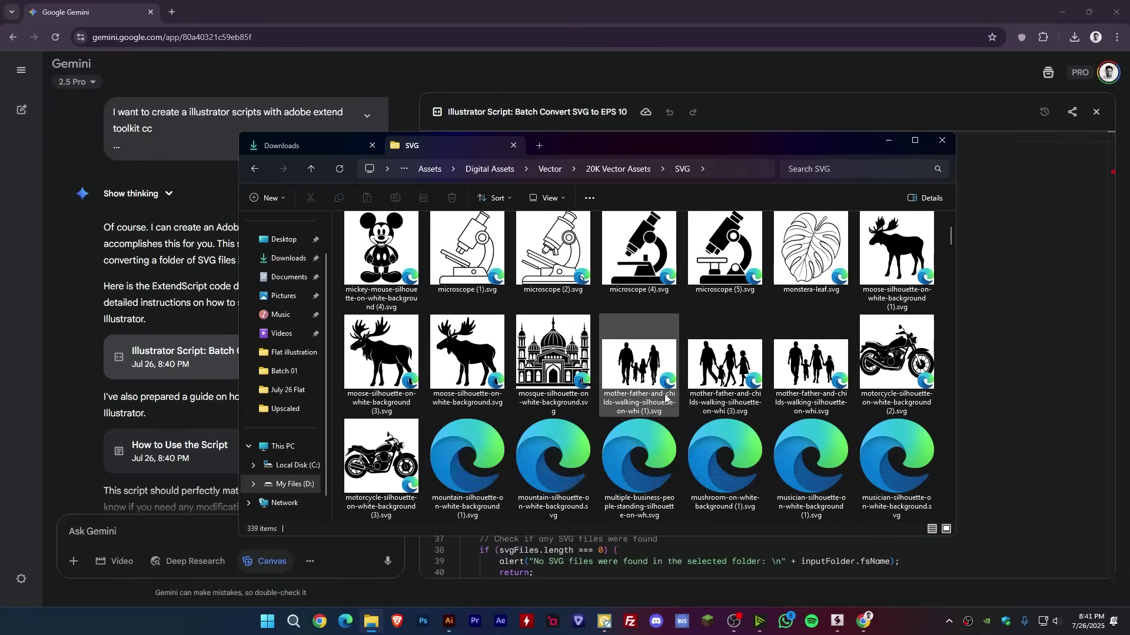
Step: Copy seven SVG files into Downloads\Input and show them as thumbnails
{"action": "left_click", "coordinate": [403, 254]}
{"action": "left_click", "coordinate": [868, 273], "text": "shift"}
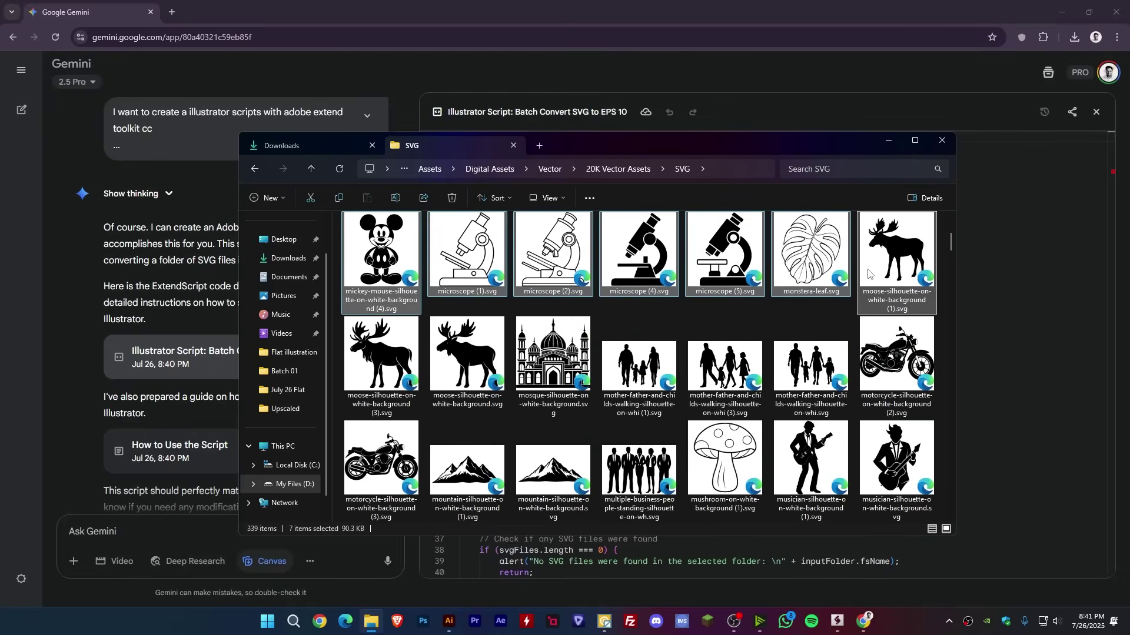
{"action": "key", "text": "ctrl+c"}
{"action": "left_click", "coordinate": [282, 145]}
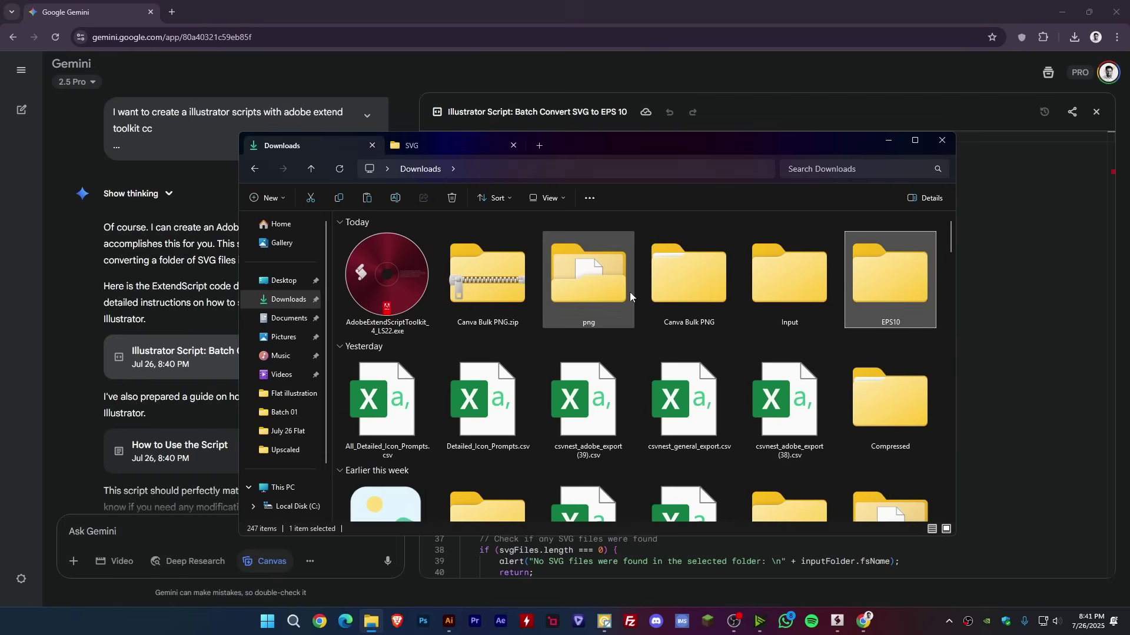
{"action": "double_click", "coordinate": [806, 284]}
{"action": "key", "text": "ctrl+v"}
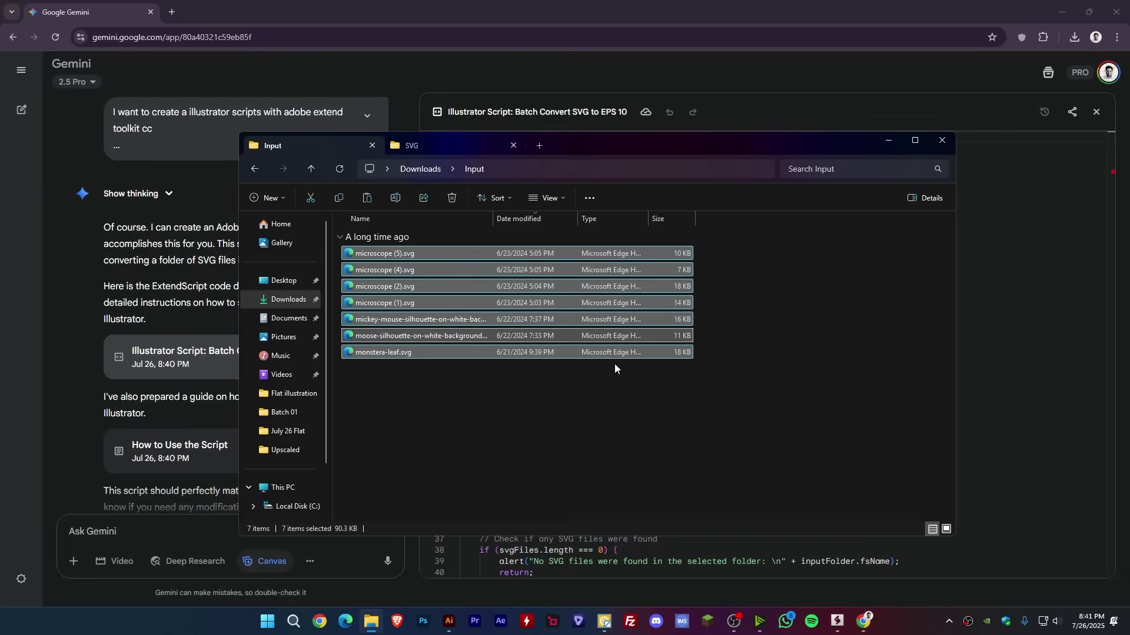
{"action": "key", "text": "ctrl+shift+3"}
{"action": "key", "text": "alt+Tab"}
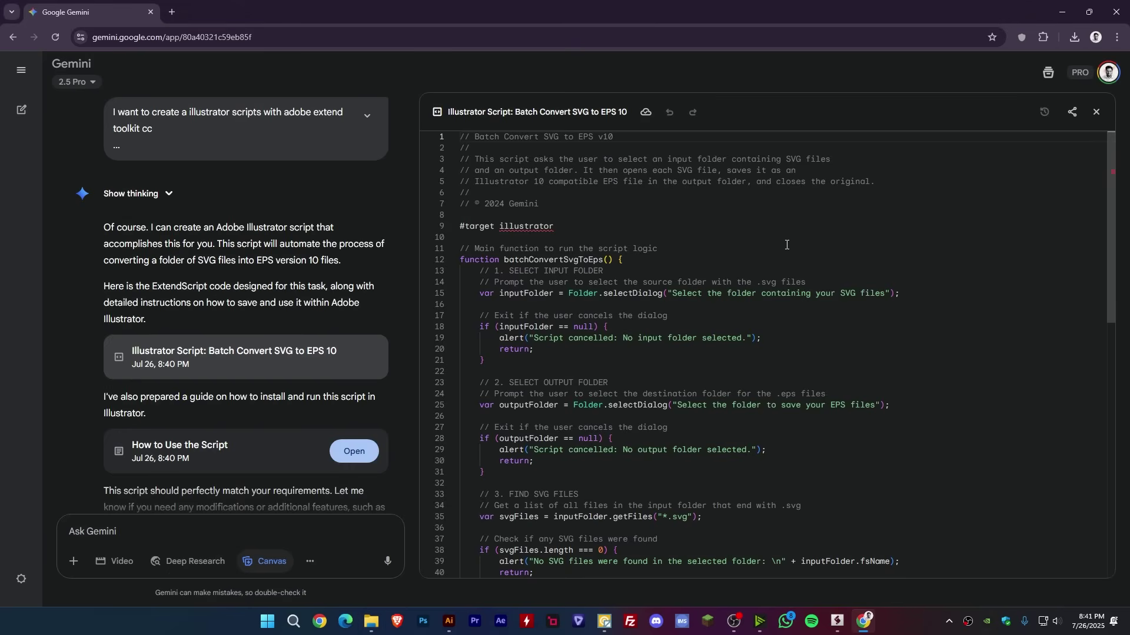
Step: Select and copy the full Batch Convert SVG to EPS 10 code from Gemini's canvas, then switch to ExtendScript Toolkit
{"action": "left_click", "coordinate": [612, 208]}
{"action": "key", "text": "ctrl+a"}
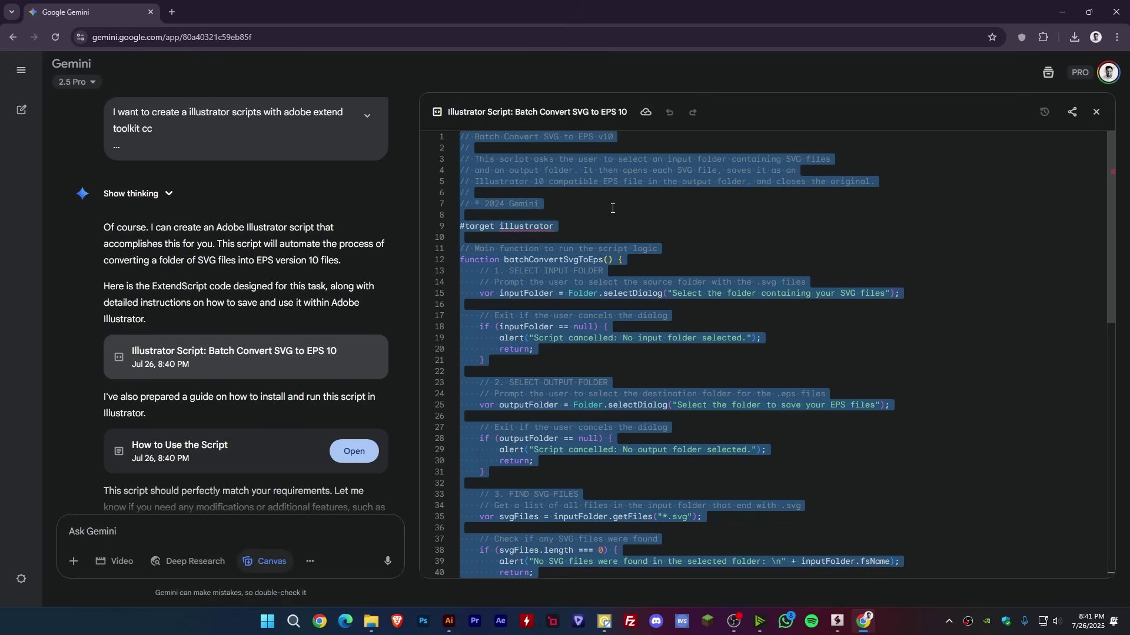
{"action": "scroll", "coordinate": [612, 208], "scroll_direction": "down", "scroll_amount": 2}
{"action": "scroll", "coordinate": [614, 215], "scroll_direction": "down", "scroll_amount": 2}
{"action": "scroll", "coordinate": [620, 226], "scroll_direction": "down", "scroll_amount": 2}
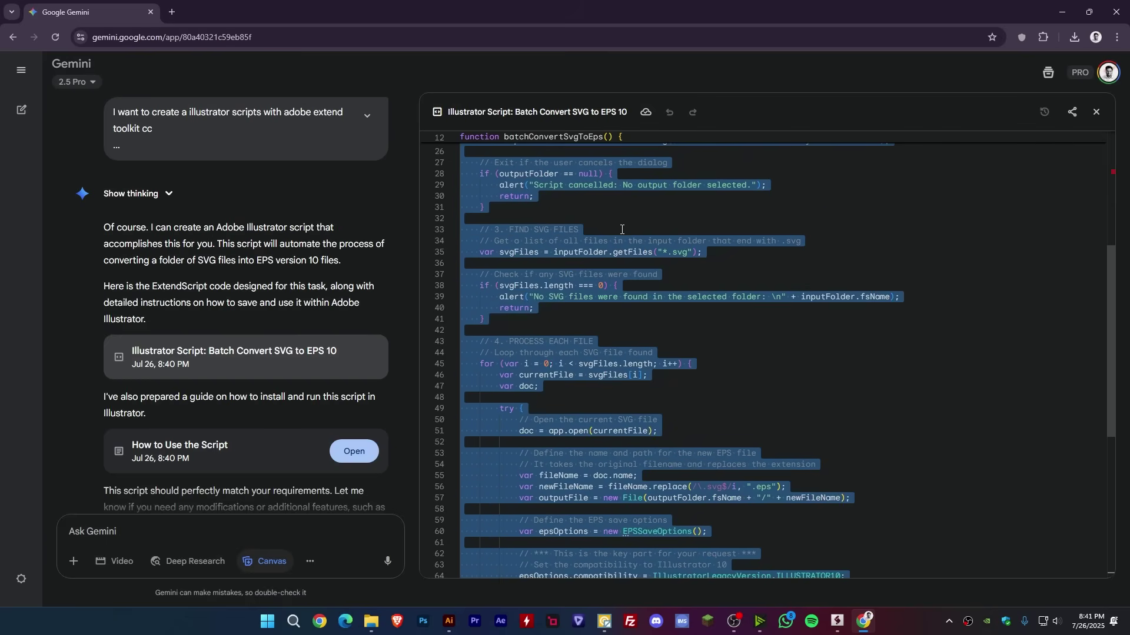
{"action": "scroll", "coordinate": [622, 230], "scroll_direction": "down", "scroll_amount": 2}
{"action": "scroll", "coordinate": [622, 230], "scroll_direction": "down", "scroll_amount": 1}
{"action": "scroll", "coordinate": [622, 229], "scroll_direction": "down", "scroll_amount": 2}
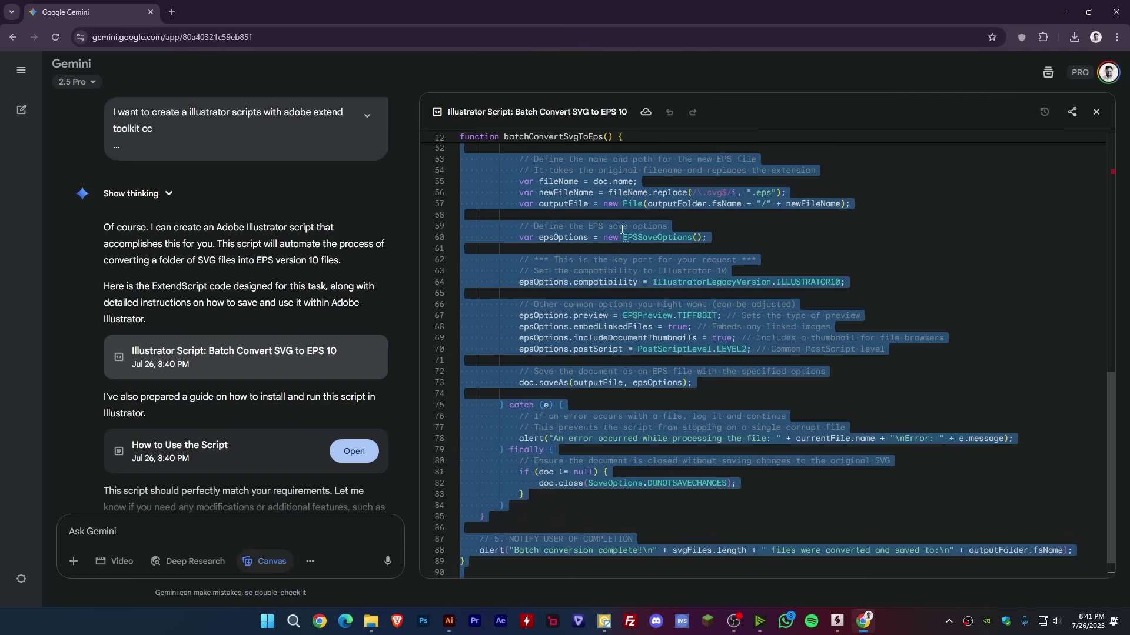
{"action": "scroll", "coordinate": [622, 229], "scroll_direction": "down", "scroll_amount": 1}
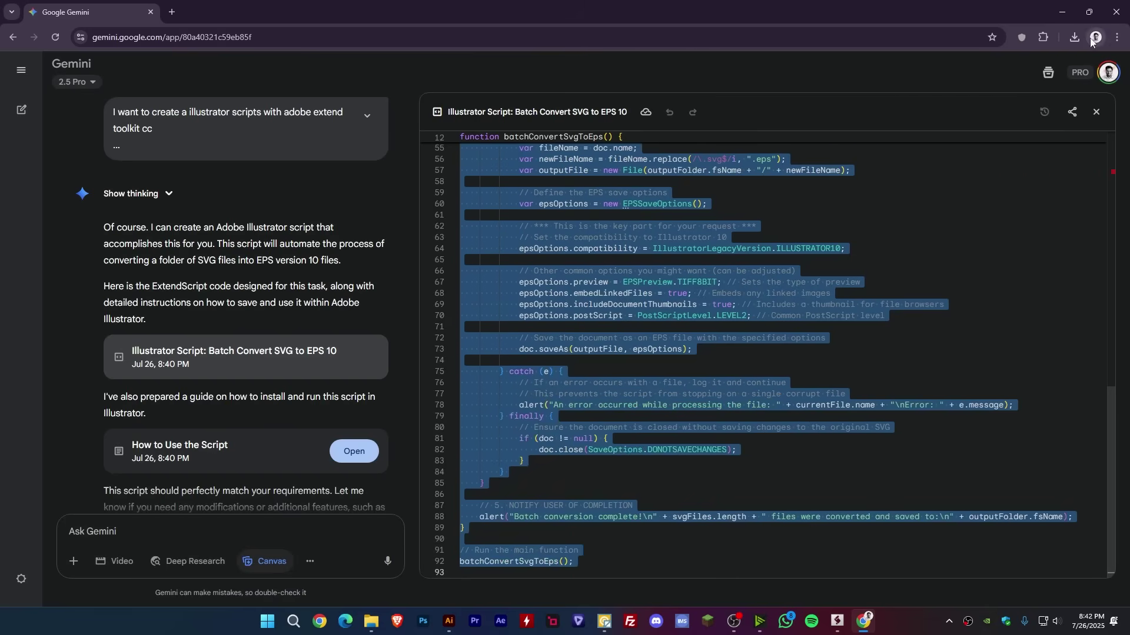
{"action": "left_click", "coordinate": [1058, 15]}
Step: Paste the 93-line conversion script into the empty Source1 editor and return to its top
{"action": "left_click", "coordinate": [614, 111]}
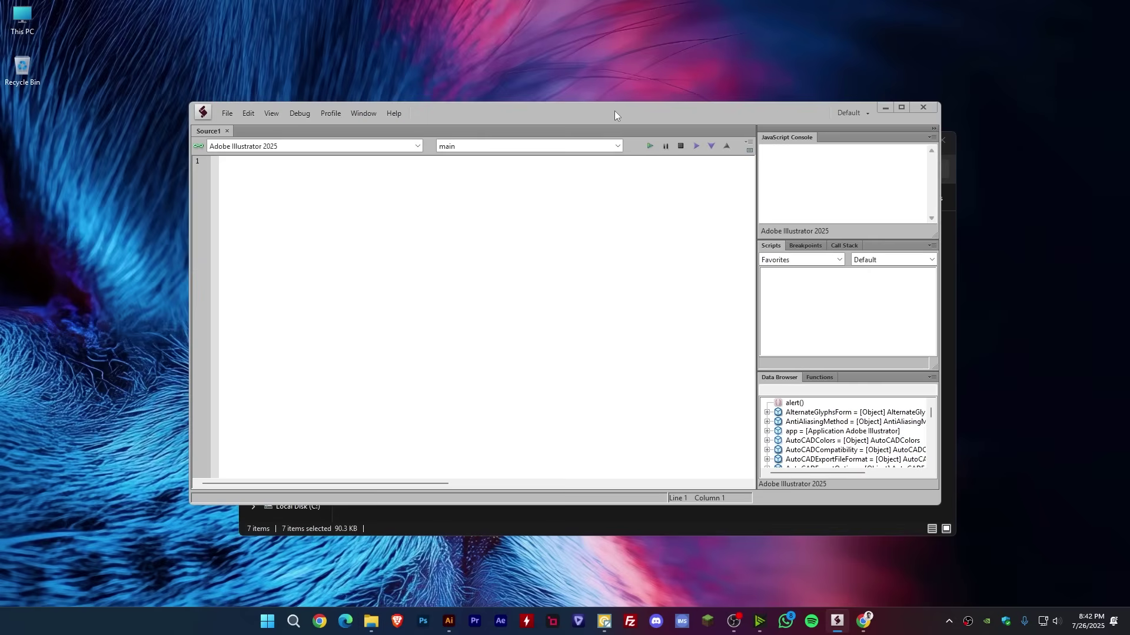
{"action": "key", "text": "ctrl+v"}
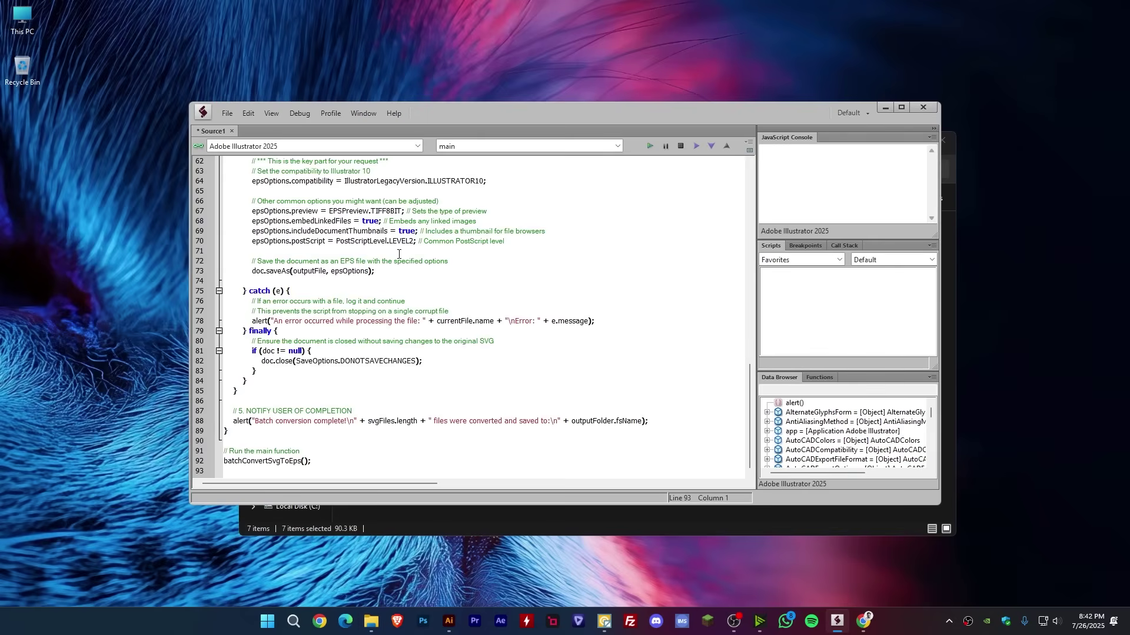
{"action": "scroll", "coordinate": [398, 255], "scroll_direction": "up", "scroll_amount": 6}
{"action": "scroll", "coordinate": [403, 257], "scroll_direction": "up", "scroll_amount": 5}
{"action": "scroll", "coordinate": [407, 259], "scroll_direction": "up", "scroll_amount": 9}
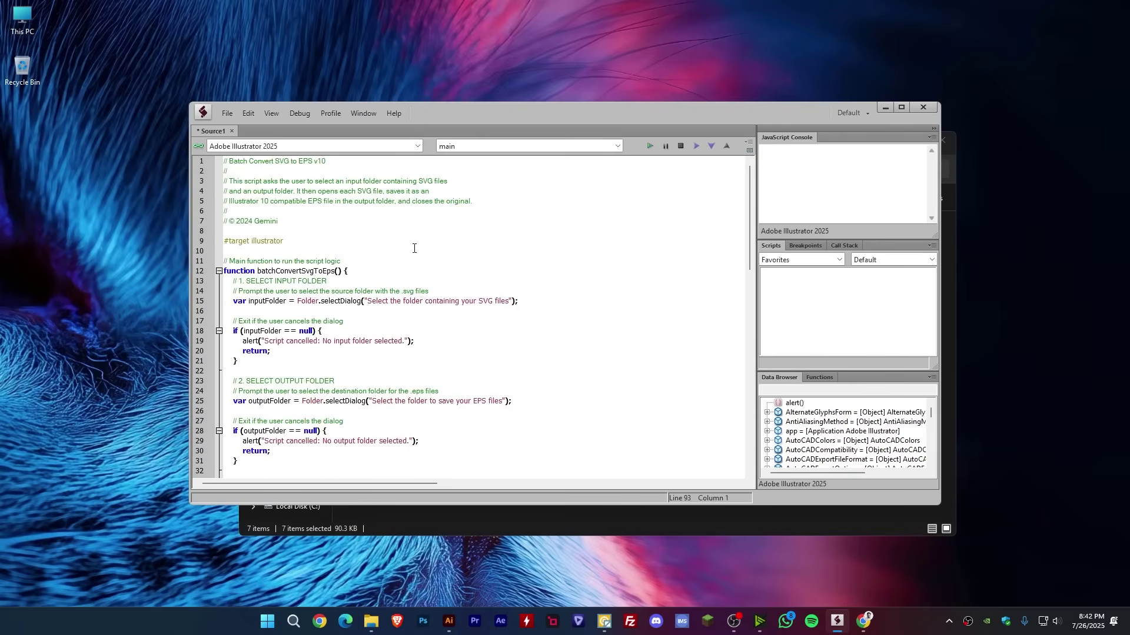
Step: Run the script and choose Downloads\Input as the SVG source folder
{"action": "left_click", "coordinate": [649, 147]}
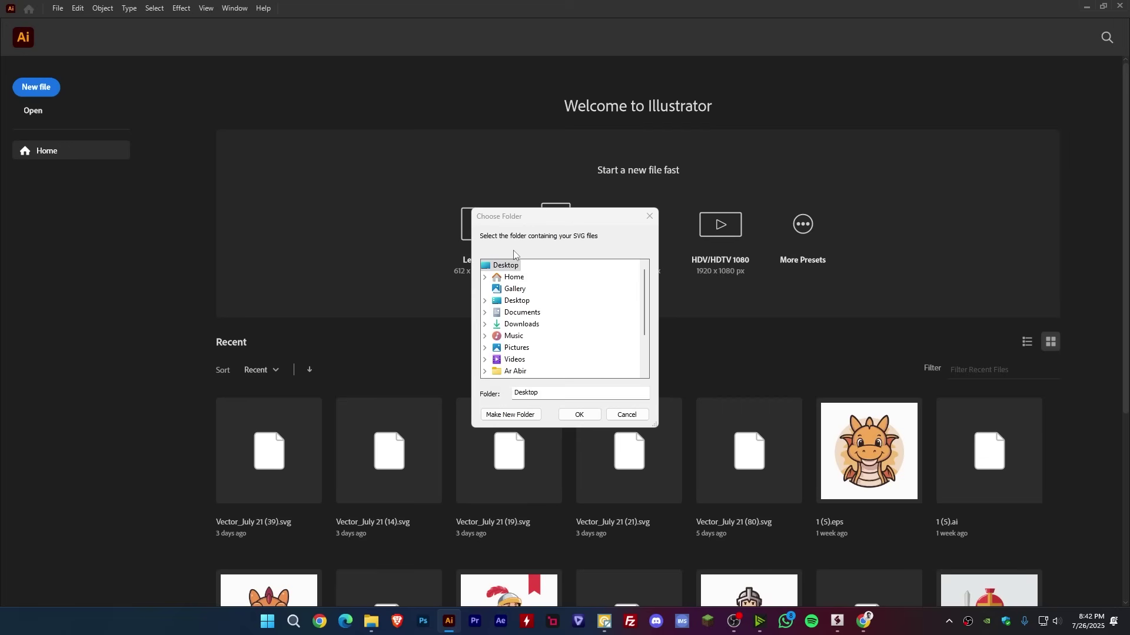
{"action": "left_click", "coordinate": [486, 324]}
{"action": "scroll", "coordinate": [536, 358], "scroll_direction": "down", "scroll_amount": 3}
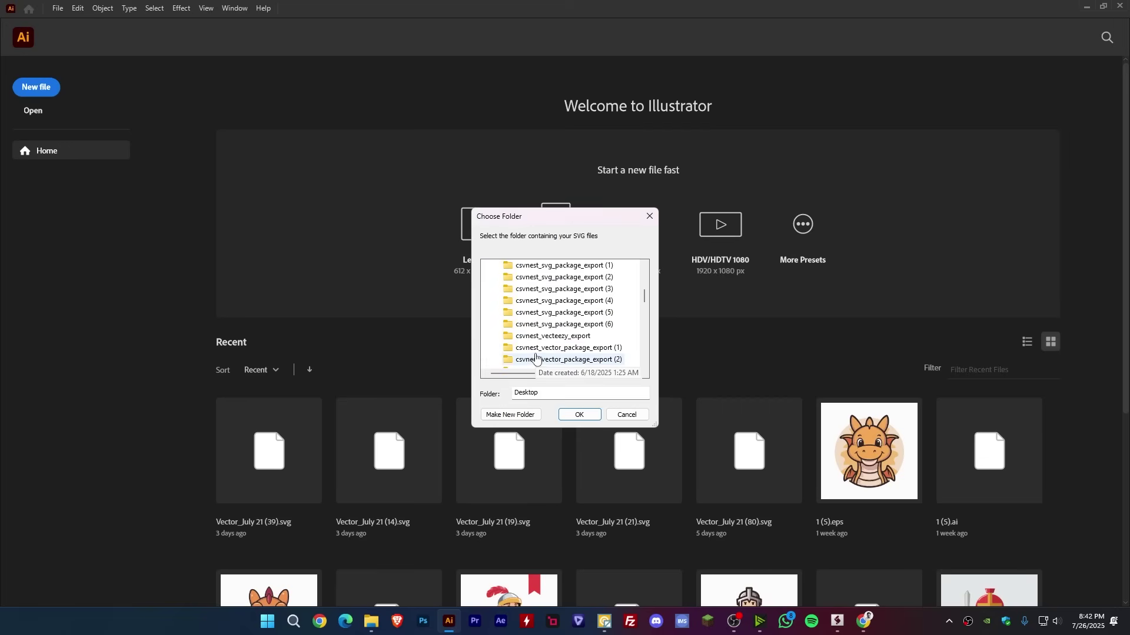
{"action": "scroll", "coordinate": [536, 358], "scroll_direction": "down", "scroll_amount": 5}
{"action": "scroll", "coordinate": [538, 350], "scroll_direction": "up", "scroll_amount": 1}
{"action": "scroll", "coordinate": [541, 346], "scroll_direction": "up", "scroll_amount": 1}
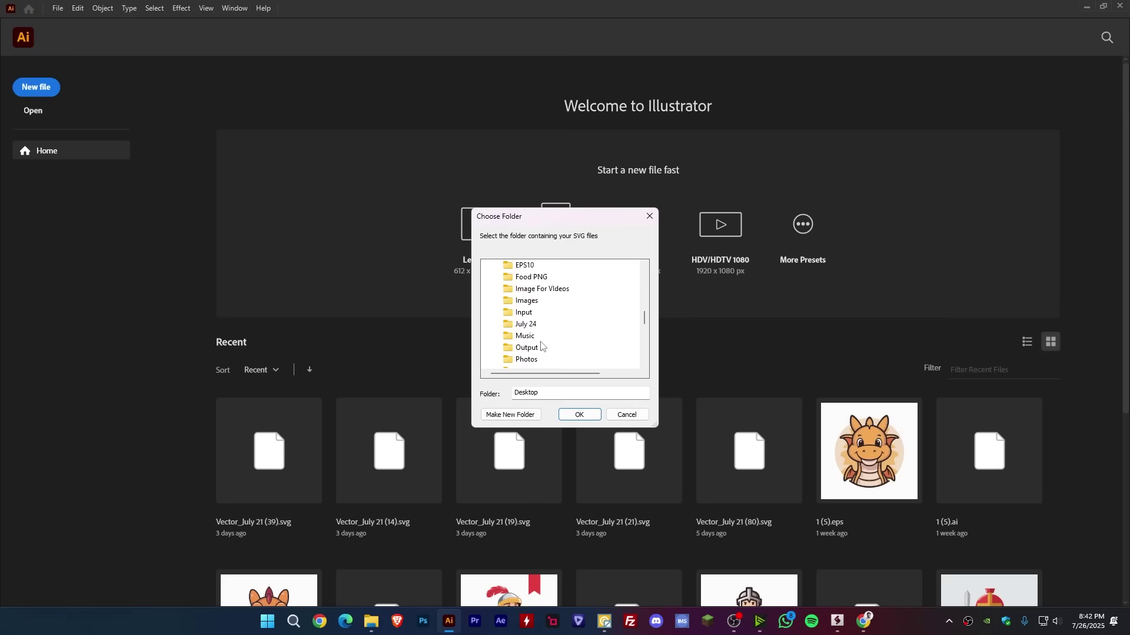
{"action": "left_click", "coordinate": [524, 312]}
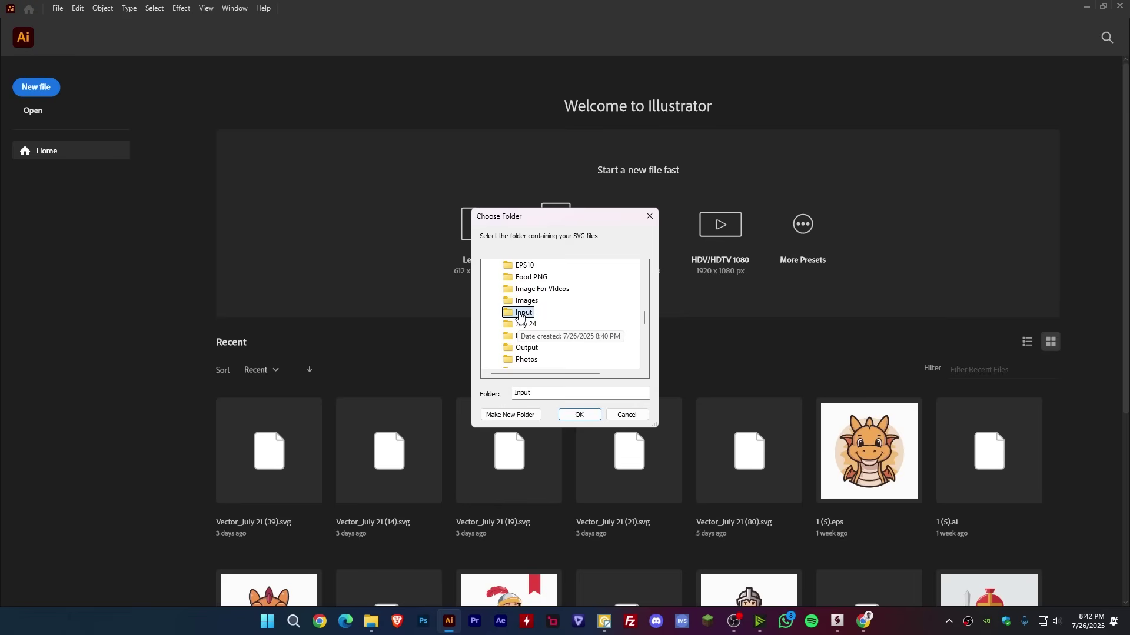
{"action": "left_click", "coordinate": [580, 415]}
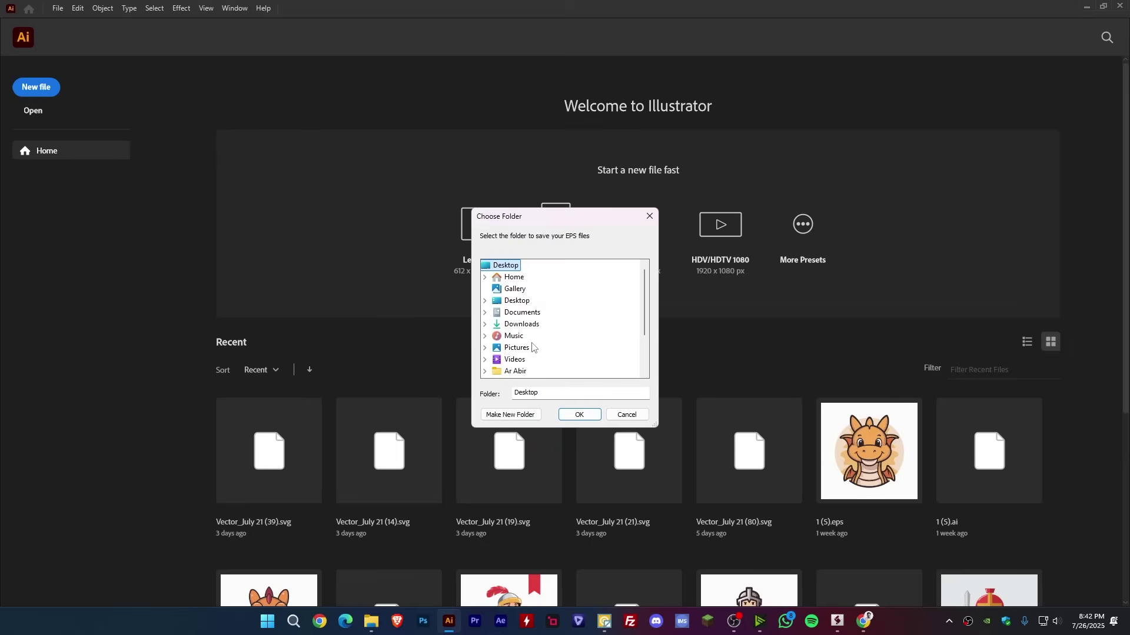
Step: Choose Downloads\Output as the EPS destination folder to start the conversion
{"action": "left_click", "coordinate": [484, 324]}
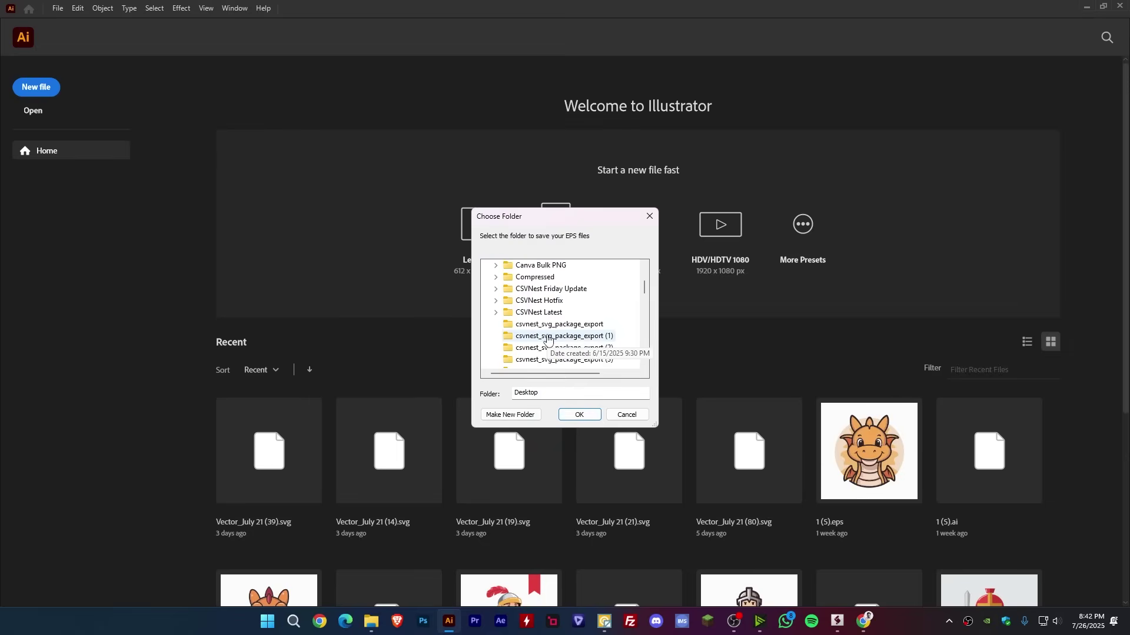
{"action": "scroll", "coordinate": [547, 338], "scroll_direction": "down", "scroll_amount": 5}
{"action": "scroll", "coordinate": [542, 341], "scroll_direction": "down", "scroll_amount": 1}
{"action": "scroll", "coordinate": [540, 342], "scroll_direction": "up", "scroll_amount": 1}
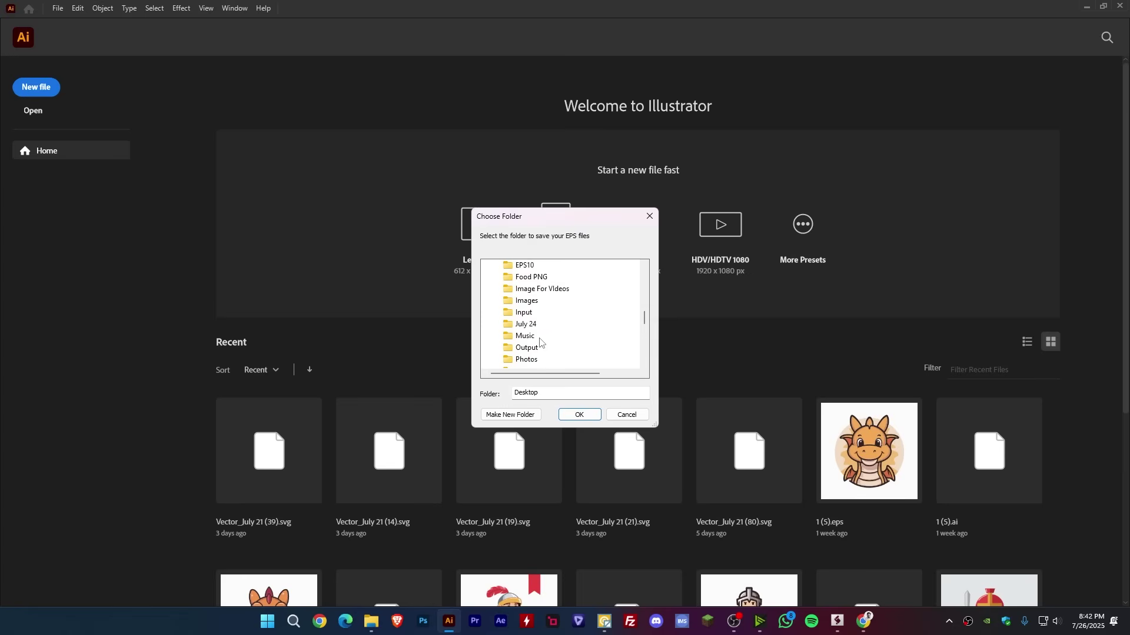
{"action": "left_click", "coordinate": [526, 348]}
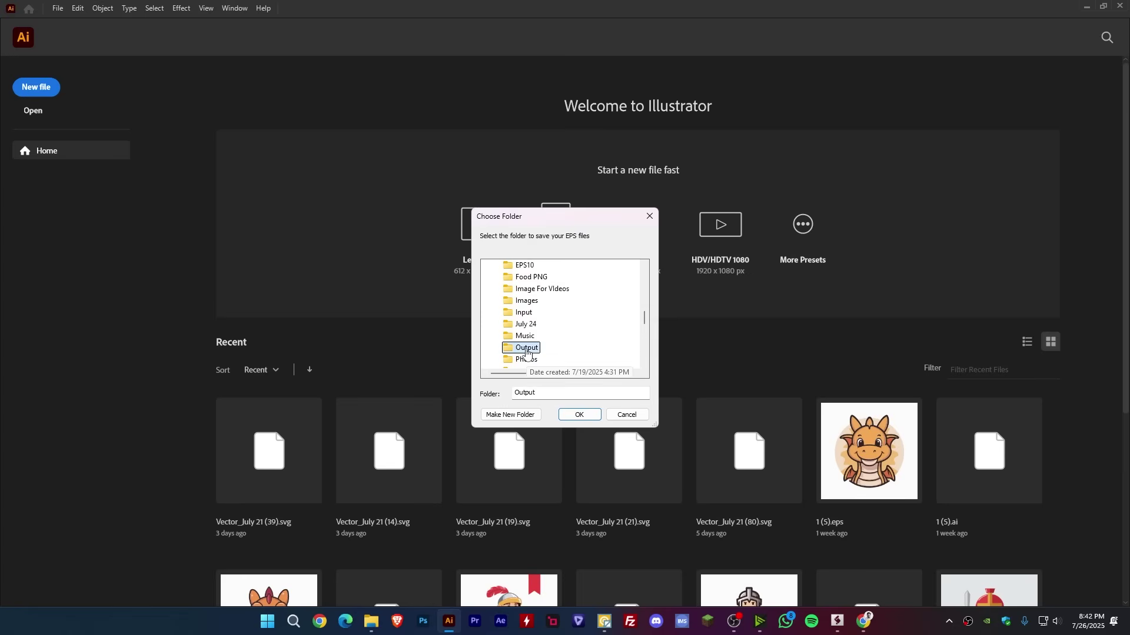
{"action": "left_click", "coordinate": [579, 415]}
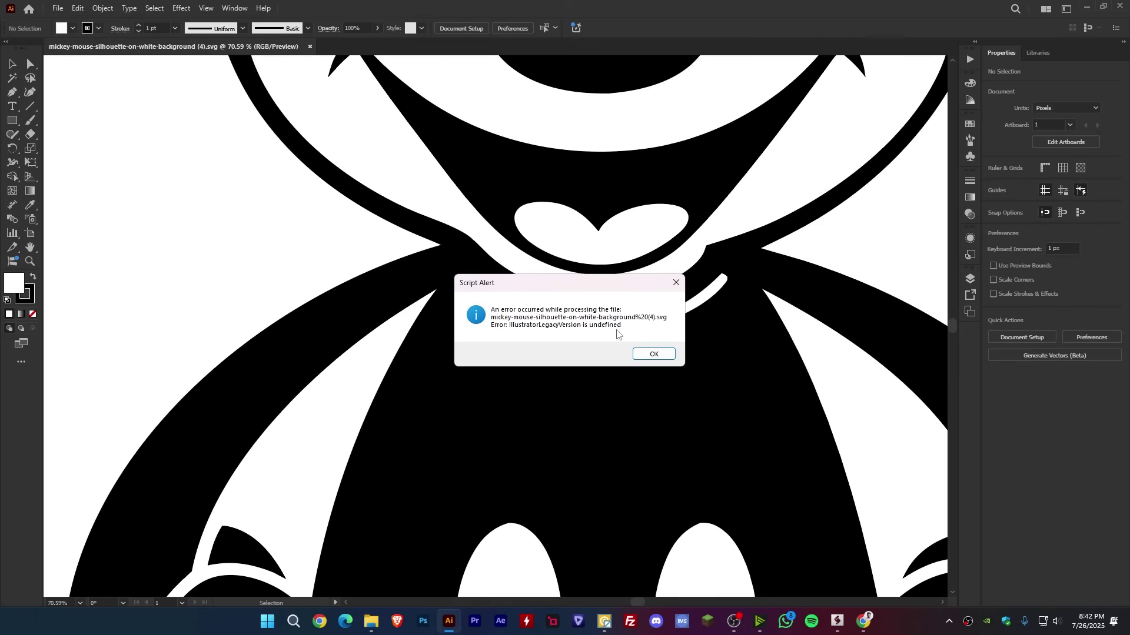
Step: Screenshot the 'IllustratorLegacyVersion is undefined' script alert
{"action": "key", "text": "super+shift+s"}
{"action": "left_click_drag", "start_coordinate": [452, 270], "coordinate": [690, 376]}
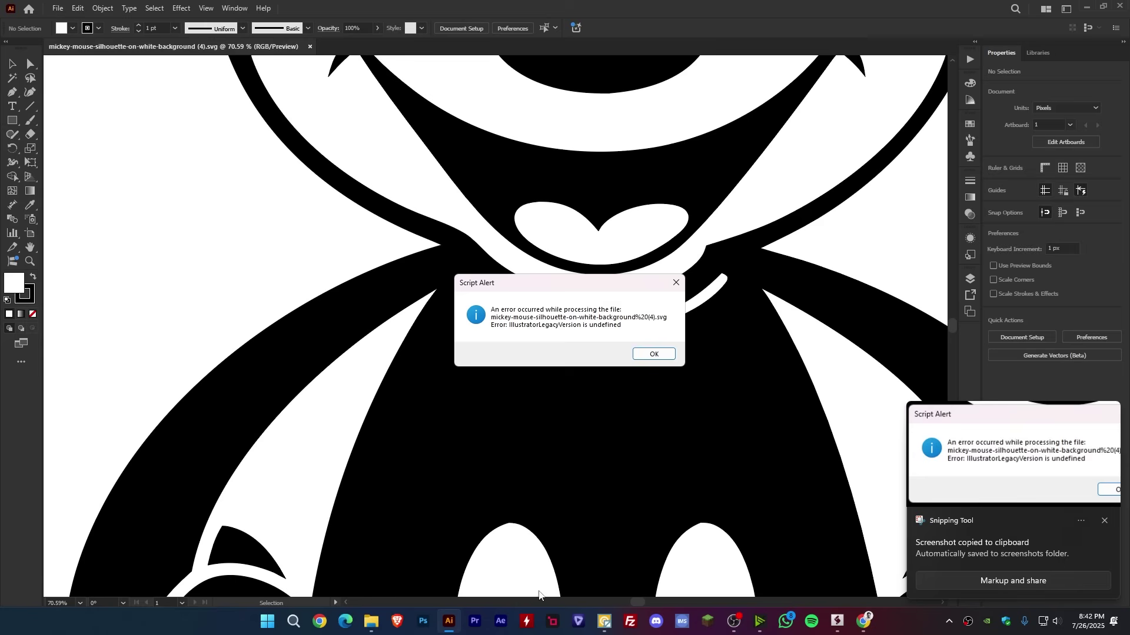
{"action": "left_click", "coordinate": [864, 622]}
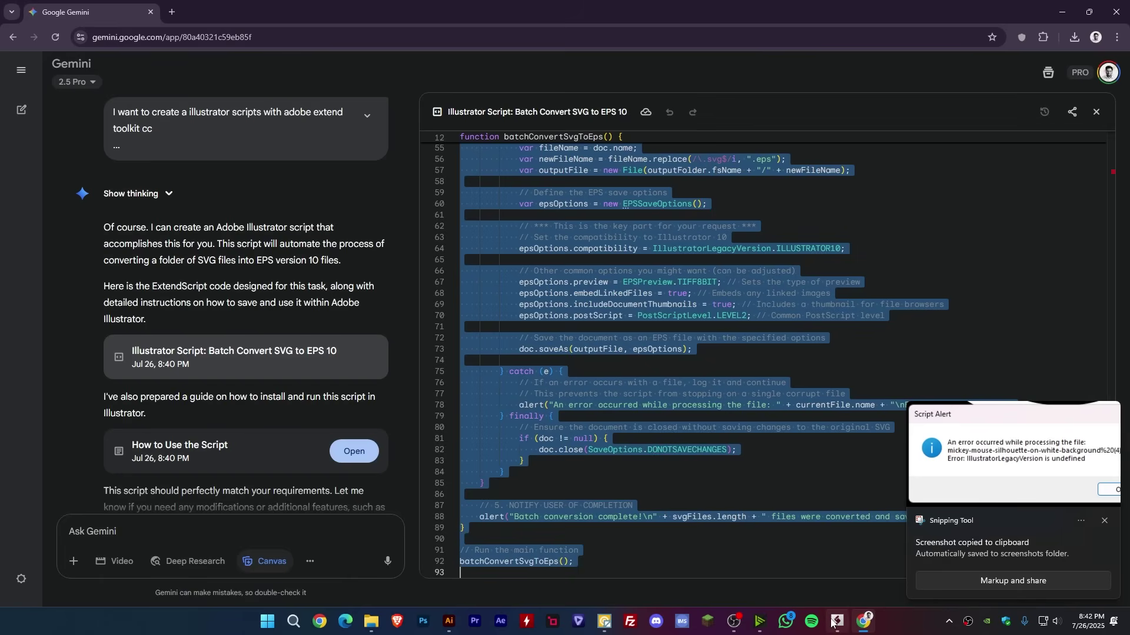
Step: Halt the script, dismiss Illustrator's error alert, and leave Illustrator at its Home screen
{"action": "left_click", "coordinate": [831, 622]}
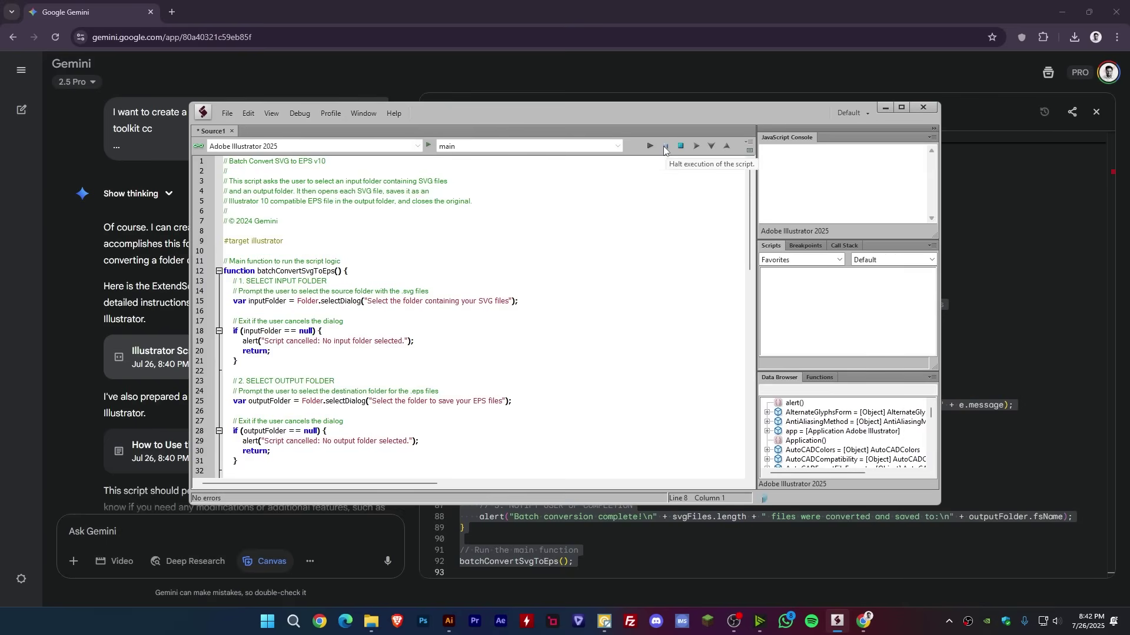
{"action": "left_click", "coordinate": [681, 146]}
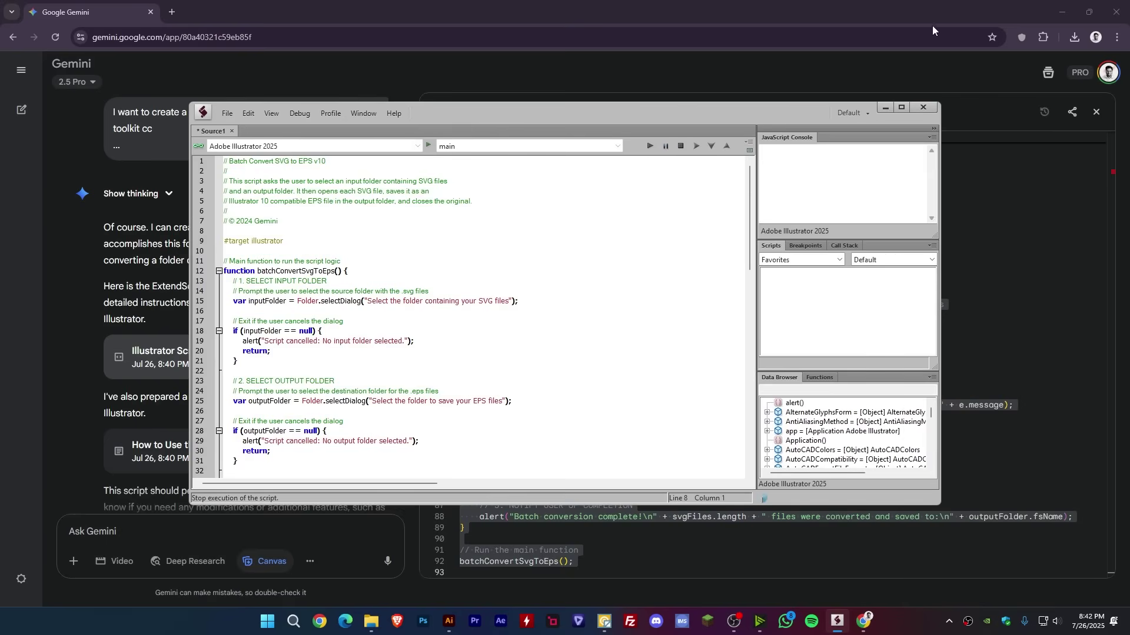
{"action": "left_click", "coordinate": [448, 621]}
{"action": "left_click", "coordinate": [674, 283]}
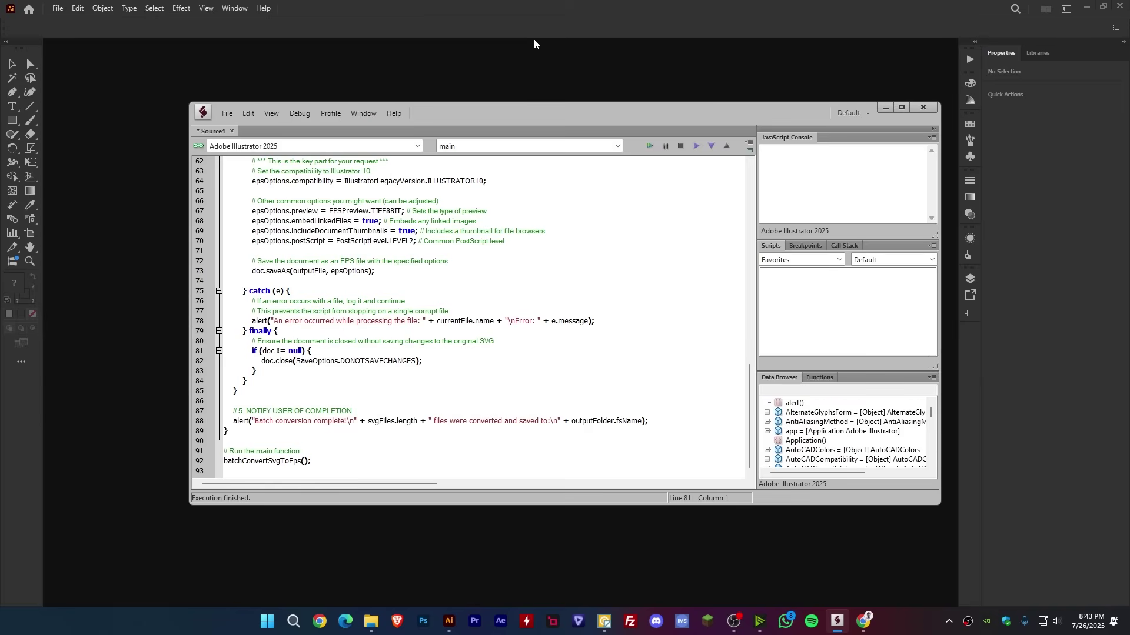
{"action": "left_click", "coordinate": [541, 12]}
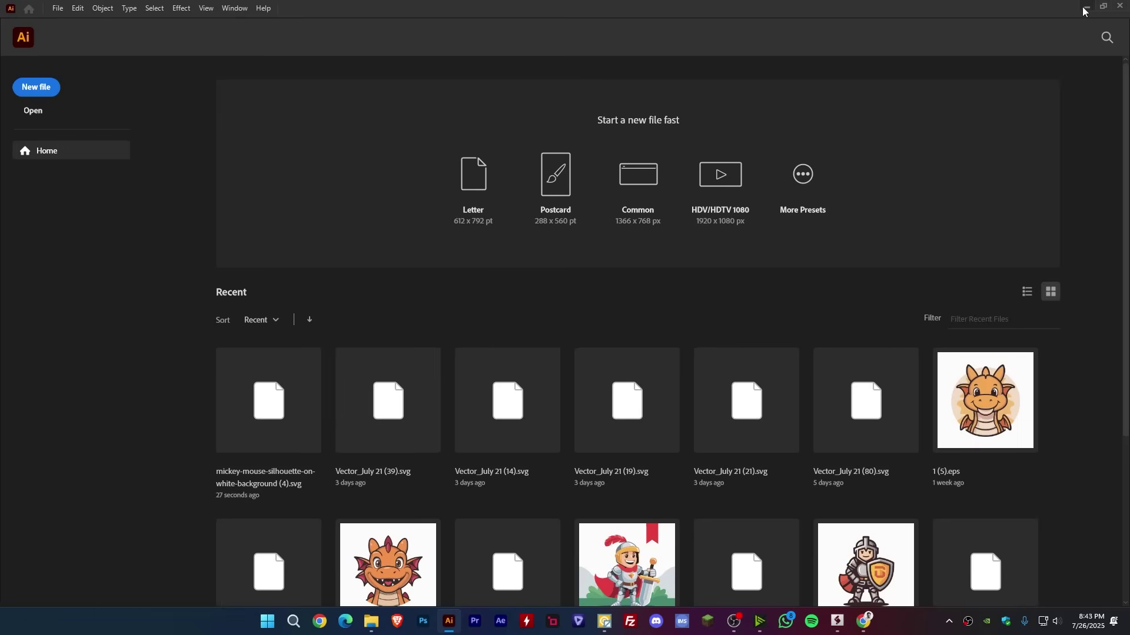
{"action": "left_click", "coordinate": [1087, 6]}
Step: Send Gemini the error screenshot with the message 'fix this issue'
{"action": "left_click", "coordinate": [223, 533]}
{"action": "left_click", "coordinate": [223, 532]}
{"action": "key", "text": "ctrl+v"}
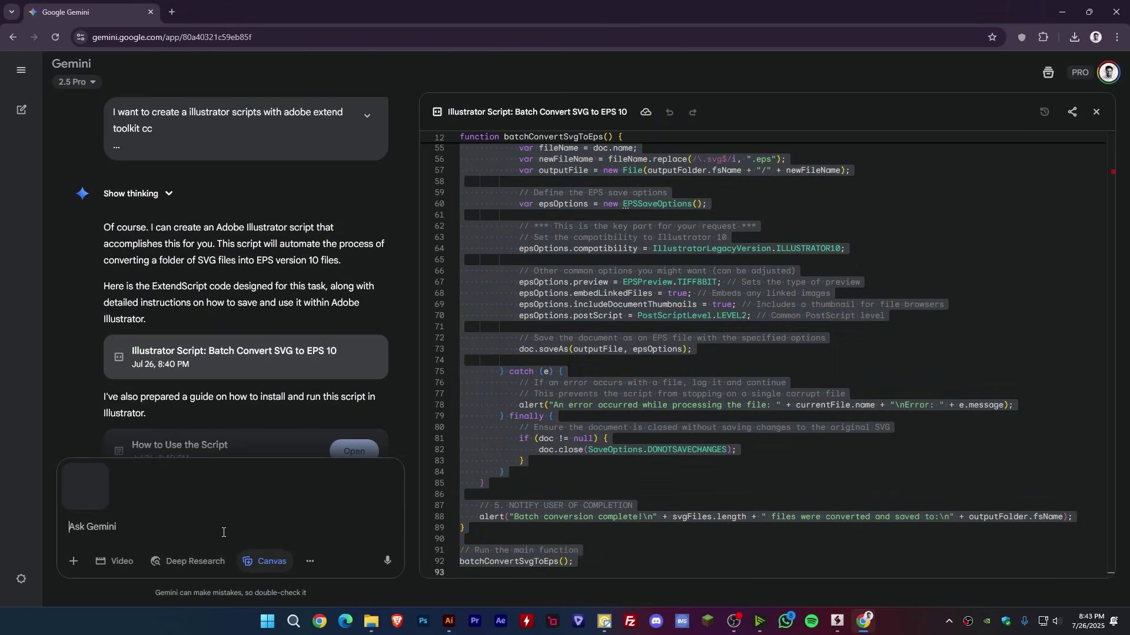
{"action": "type", "text": "fix t"}
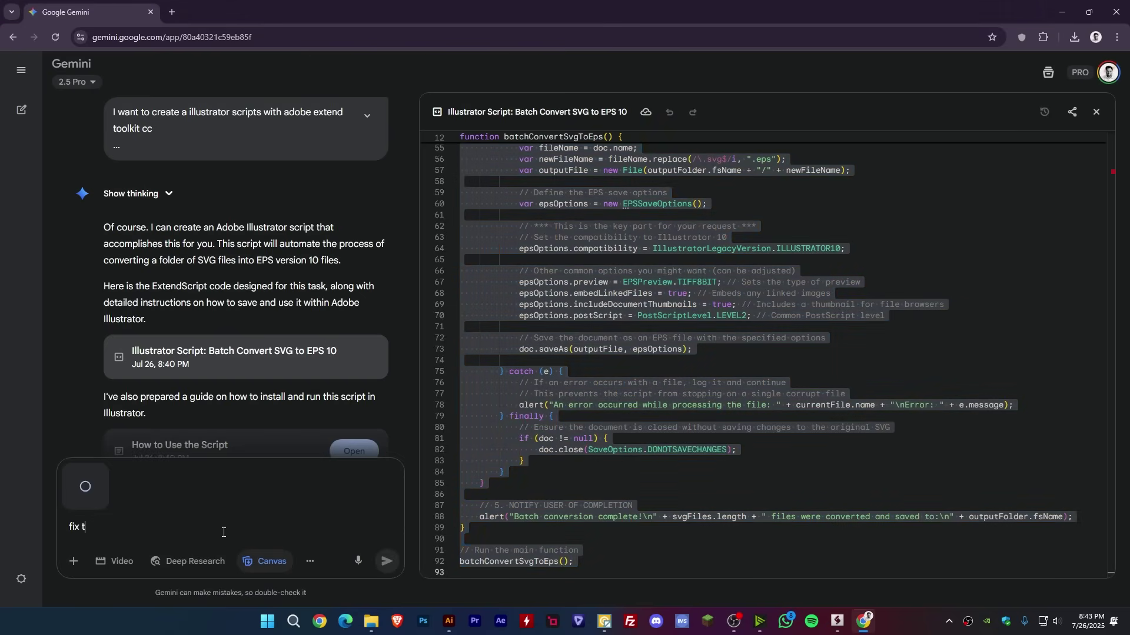
{"action": "type", "text": "his issue"}
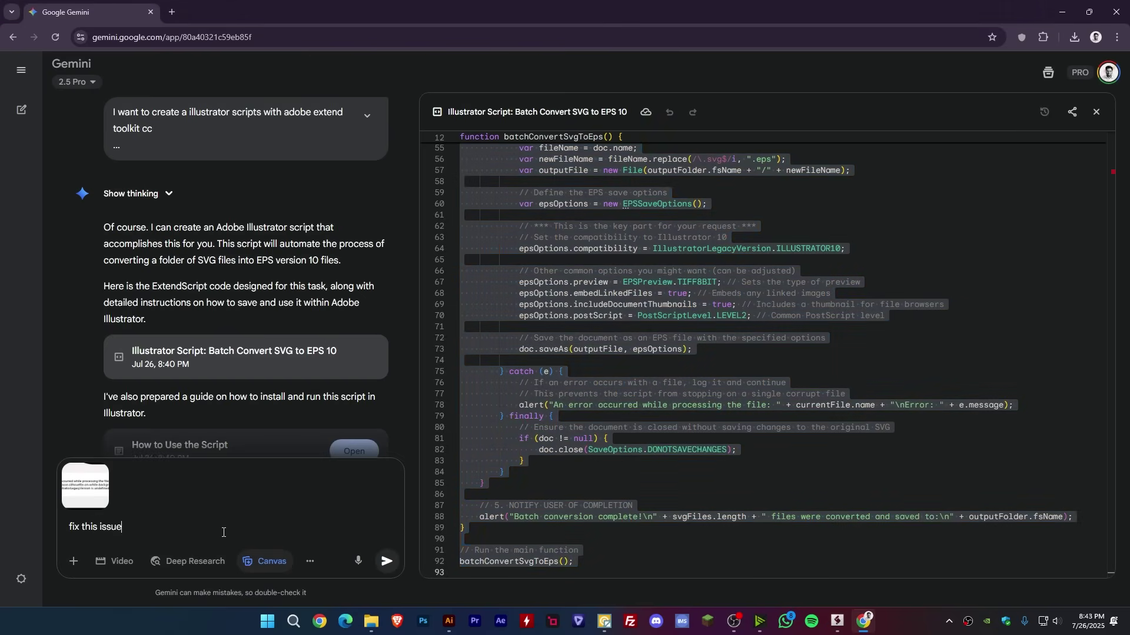
{"action": "key", "text": "Return"}
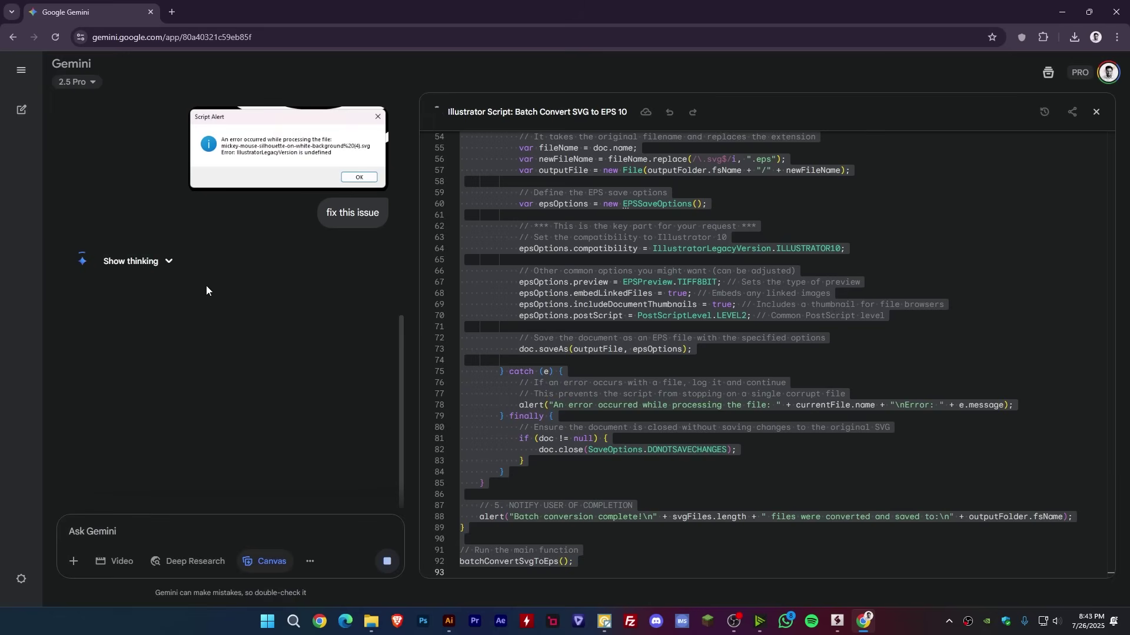
Step: Review the corrected canvas script using Compatibility.ILLUSTRATOR10 and select all of it
{"action": "scroll", "coordinate": [753, 318], "scroll_direction": "up", "scroll_amount": 1}
{"action": "scroll", "coordinate": [706, 300], "scroll_direction": "up", "scroll_amount": 1}
{"action": "scroll", "coordinate": [659, 286], "scroll_direction": "up", "scroll_amount": 1}
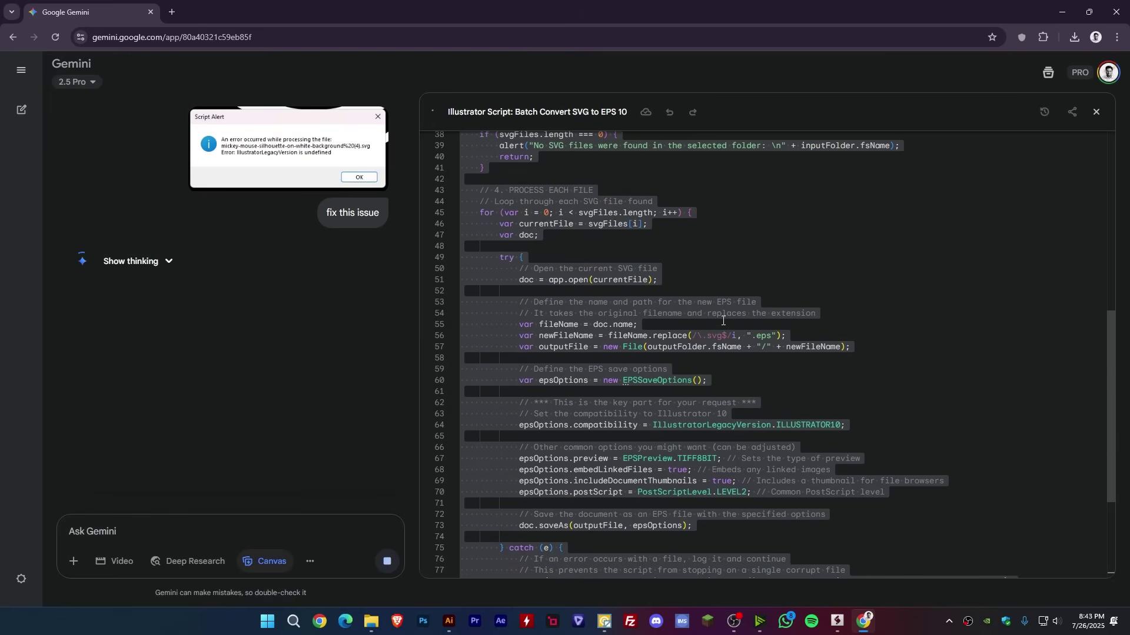
{"action": "scroll", "coordinate": [612, 271], "scroll_direction": "up", "scroll_amount": 1}
{"action": "scroll", "coordinate": [608, 267], "scroll_direction": "up", "scroll_amount": 1}
{"action": "scroll", "coordinate": [605, 267], "scroll_direction": "up", "scroll_amount": 1}
{"action": "scroll", "coordinate": [604, 268], "scroll_direction": "up", "scroll_amount": 1}
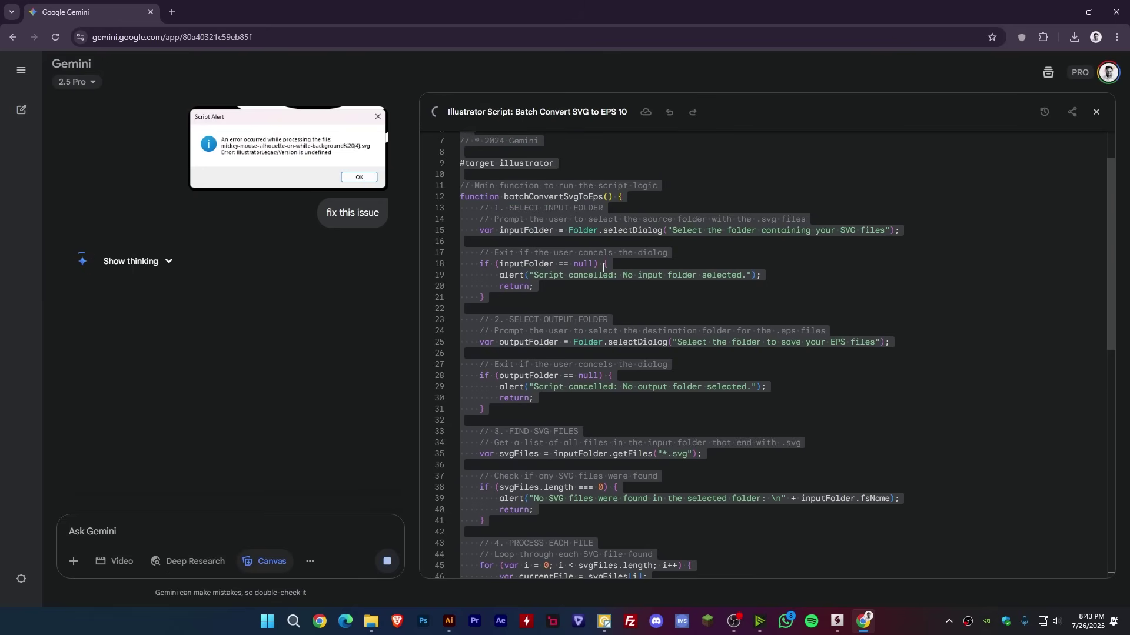
{"action": "scroll", "coordinate": [603, 267], "scroll_direction": "up", "scroll_amount": 1}
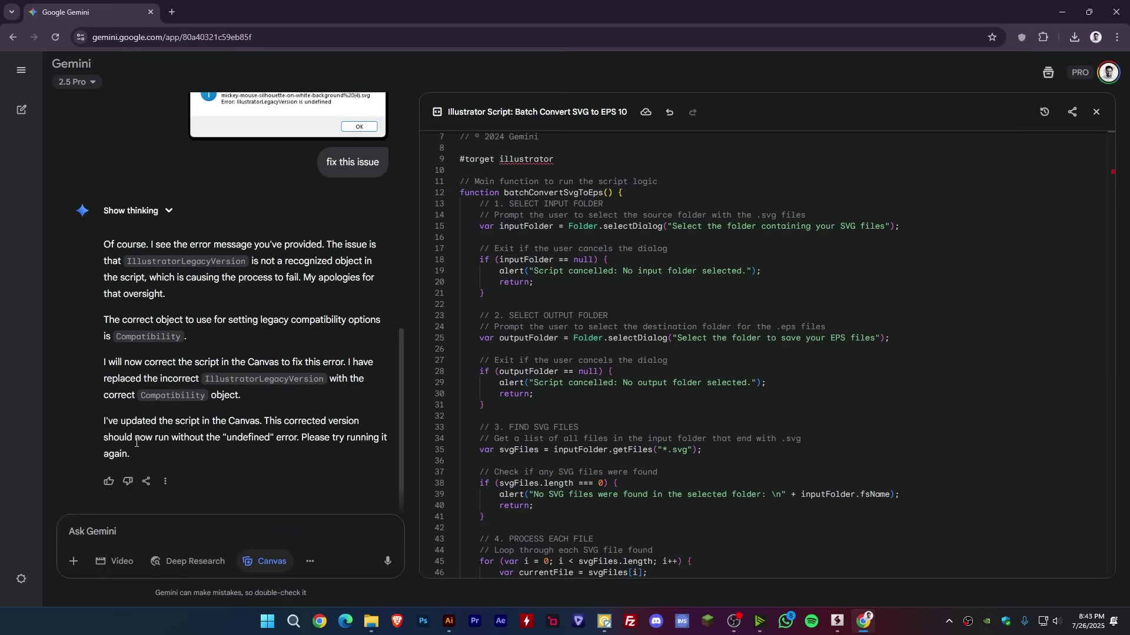
{"action": "scroll", "coordinate": [612, 417], "scroll_direction": "down", "scroll_amount": 2}
{"action": "scroll", "coordinate": [612, 416], "scroll_direction": "down", "scroll_amount": 2}
{"action": "scroll", "coordinate": [612, 417], "scroll_direction": "down", "scroll_amount": 2}
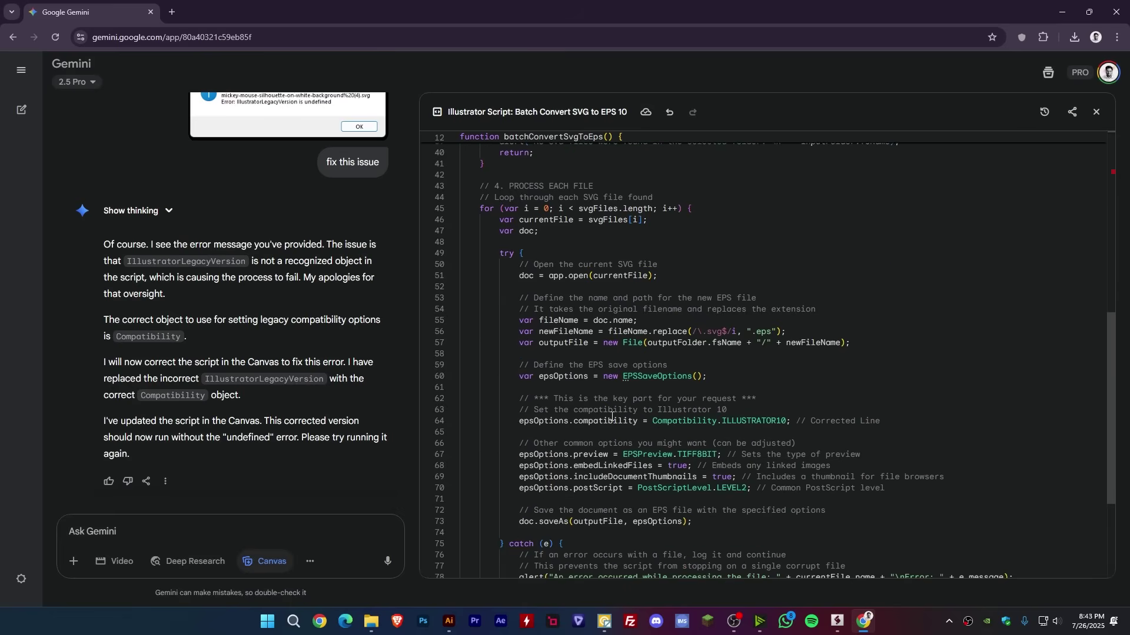
{"action": "scroll", "coordinate": [612, 416], "scroll_direction": "down", "scroll_amount": 1}
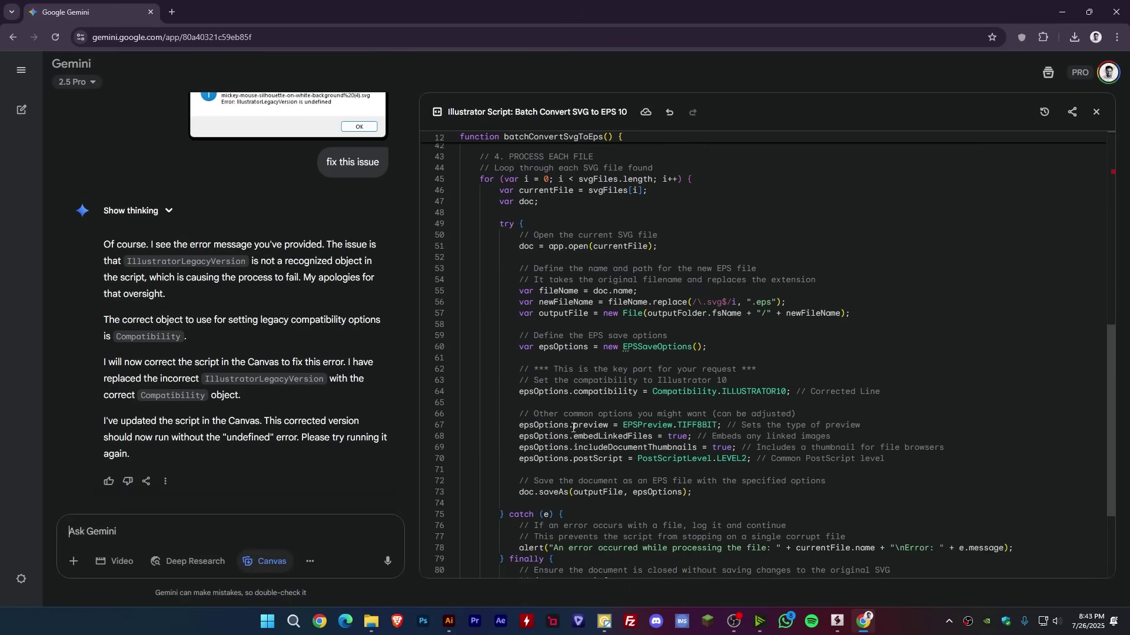
{"action": "left_click_drag", "start_coordinate": [875, 426], "coordinate": [515, 425]}
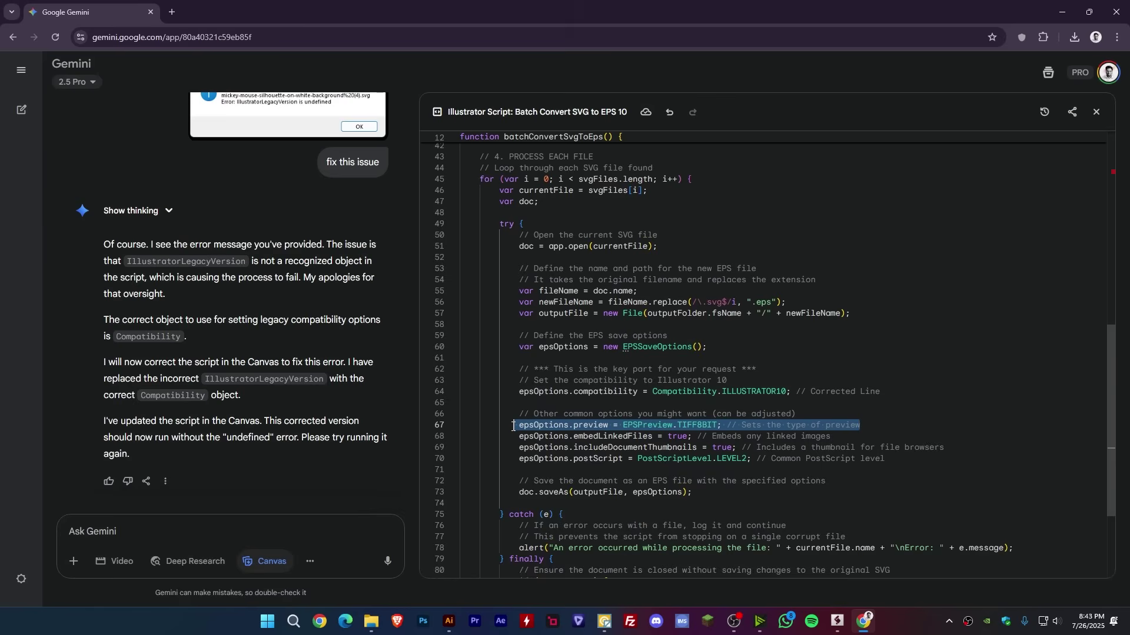
{"action": "left_click", "coordinate": [795, 425]}
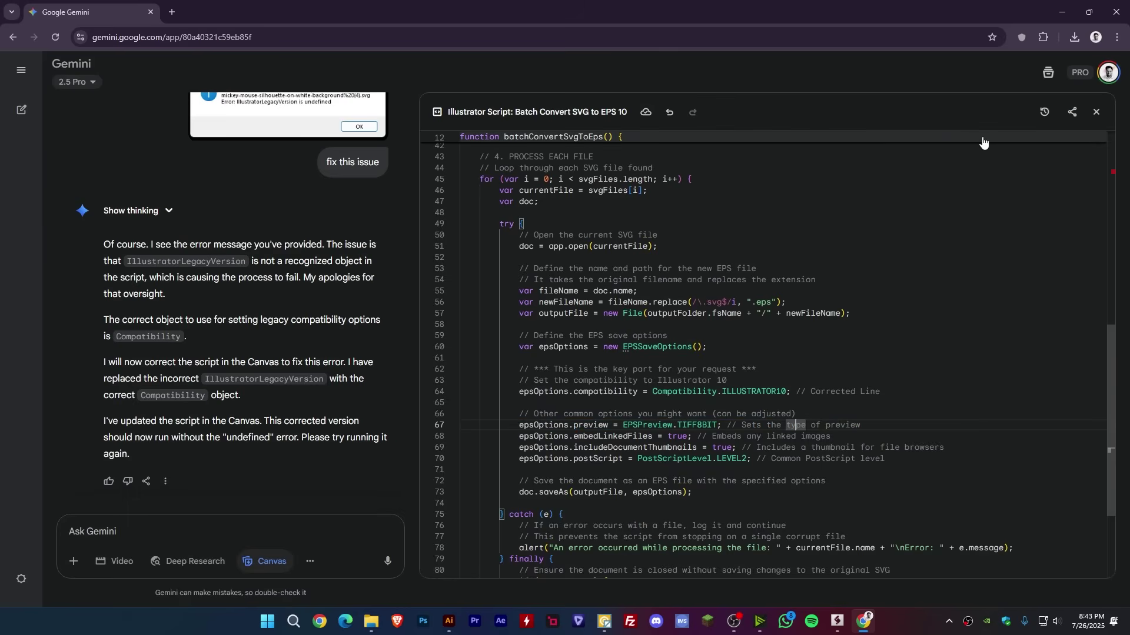
{"action": "scroll", "coordinate": [632, 240], "scroll_direction": "up", "scroll_amount": 5}
{"action": "scroll", "coordinate": [633, 259], "scroll_direction": "up", "scroll_amount": 4}
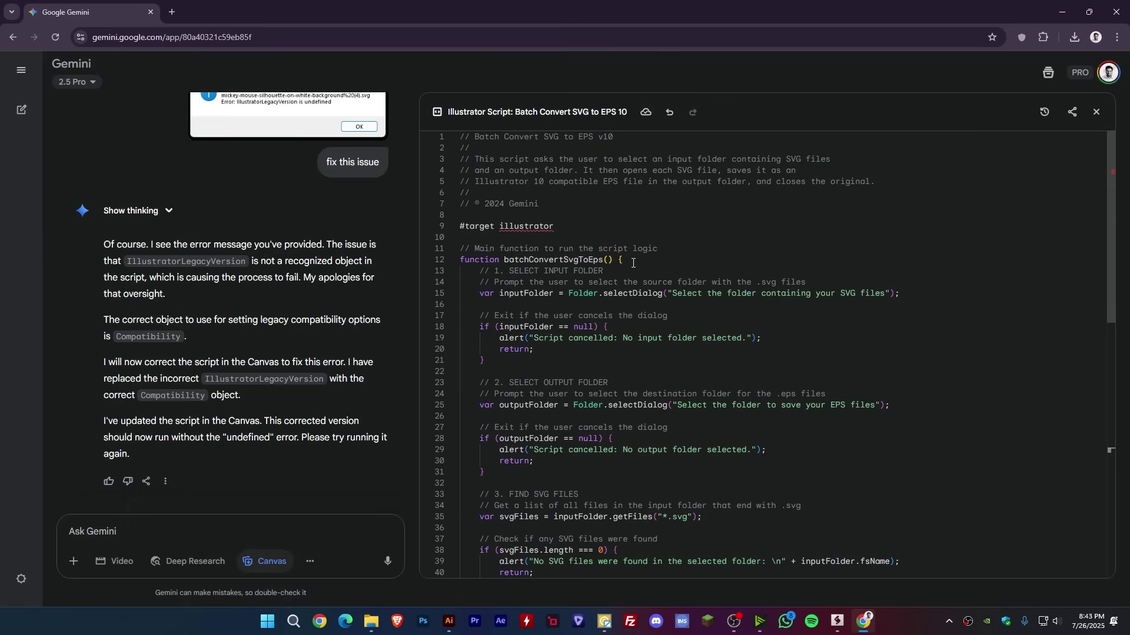
{"action": "key", "text": "ctrl+a"}
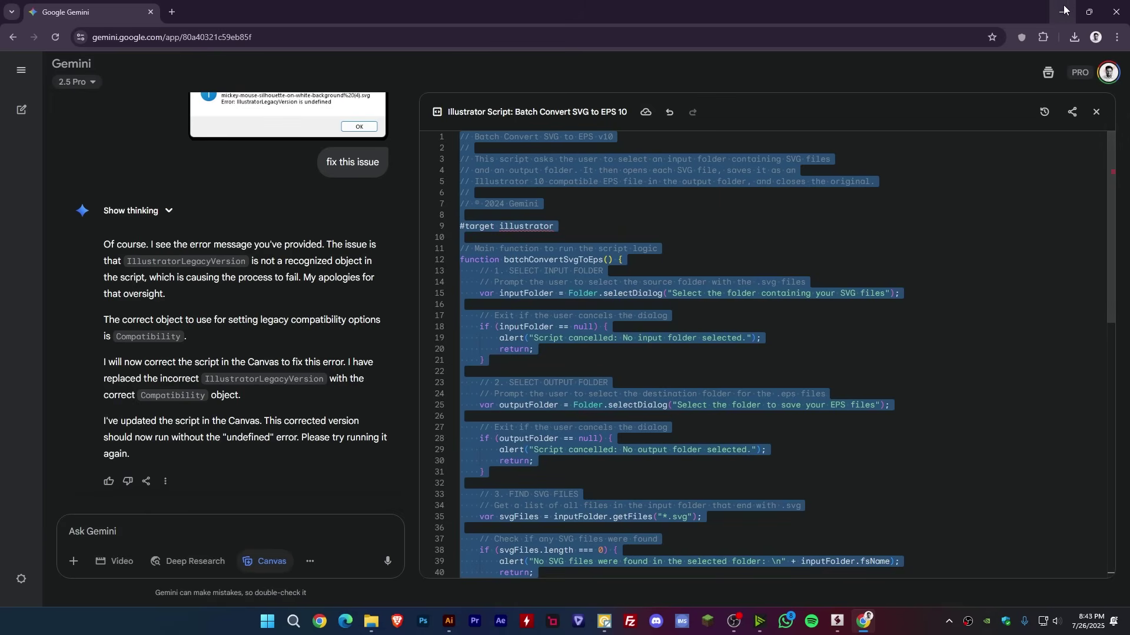
Step: Replace the editor's old code with the corrected ILLUSTRATOR10 script
{"action": "left_click", "coordinate": [1061, 12]}
{"action": "key", "text": "ctrl+a"}
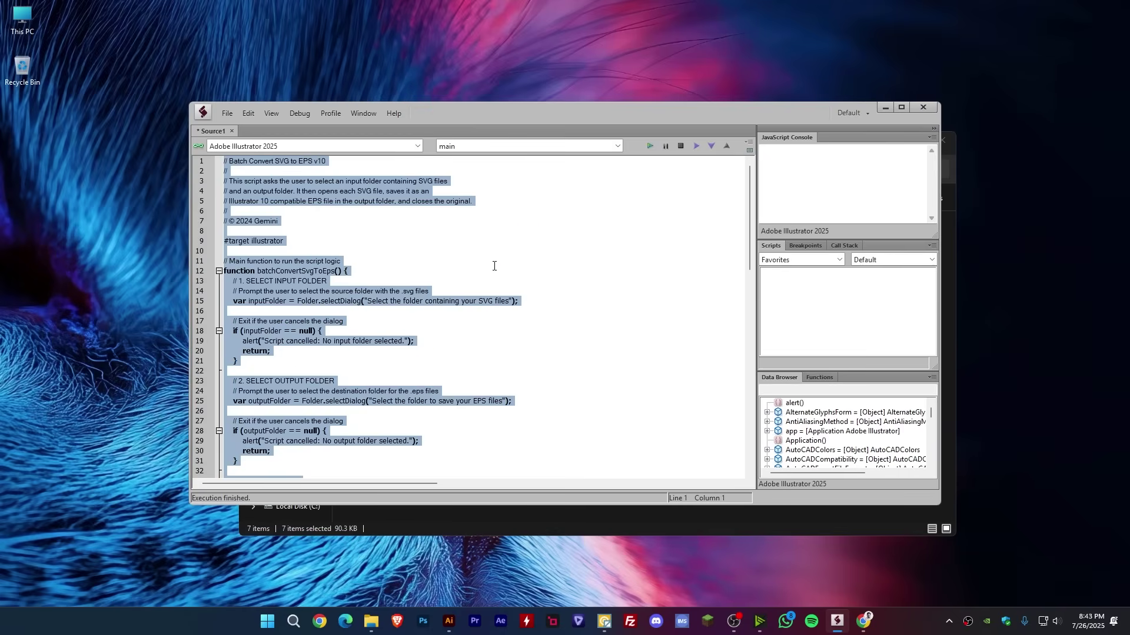
{"action": "key", "text": "ctrl+v"}
{"action": "scroll", "coordinate": [487, 297], "scroll_direction": "up", "scroll_amount": 10}
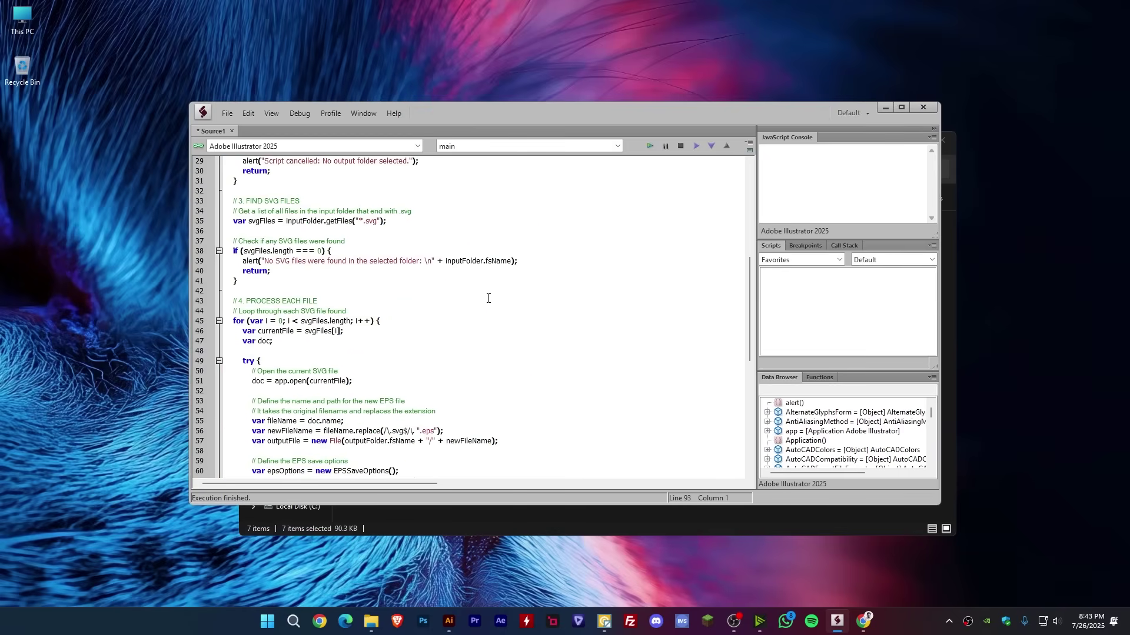
{"action": "scroll", "coordinate": [486, 295], "scroll_direction": "up", "scroll_amount": 10}
Step: Run the updated script and choose Downloads\Input as the SVG source folder
{"action": "left_click", "coordinate": [649, 146]}
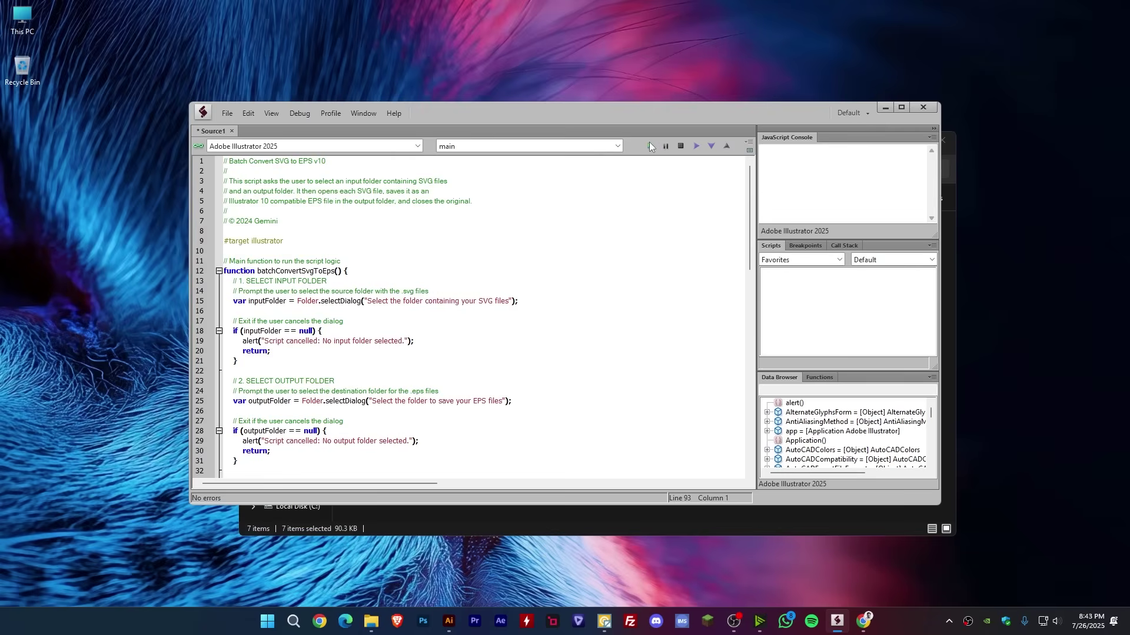
{"action": "left_click", "coordinate": [445, 628]}
{"action": "left_click", "coordinate": [485, 324]}
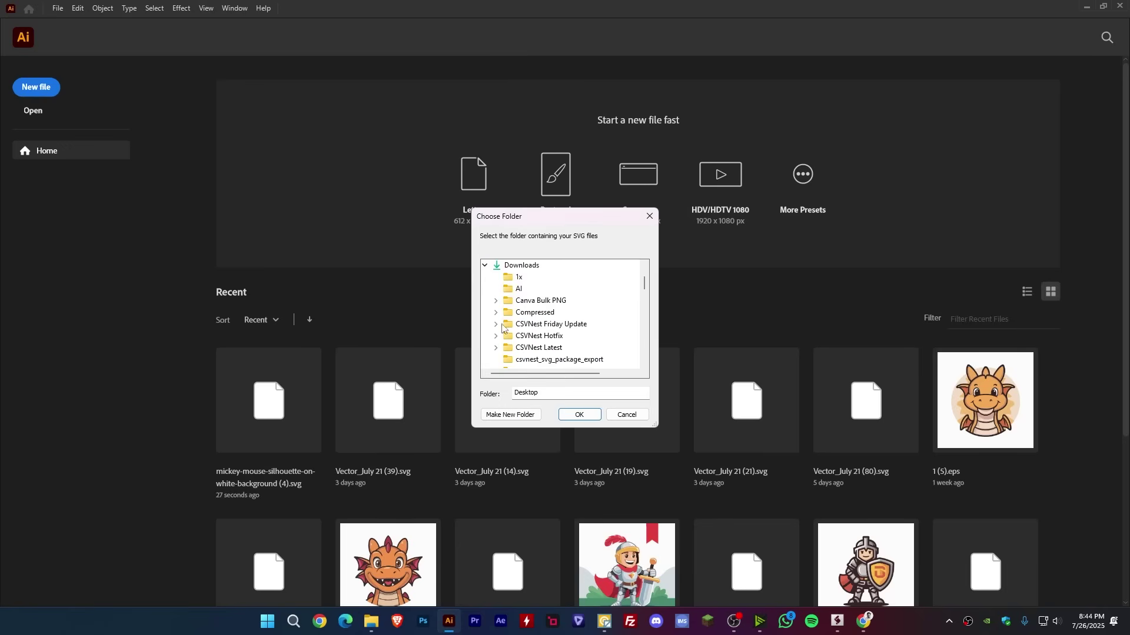
{"action": "scroll", "coordinate": [518, 323], "scroll_direction": "down", "scroll_amount": 5}
{"action": "scroll", "coordinate": [541, 325], "scroll_direction": "down", "scroll_amount": 5}
{"action": "scroll", "coordinate": [546, 325], "scroll_direction": "up", "scroll_amount": 1}
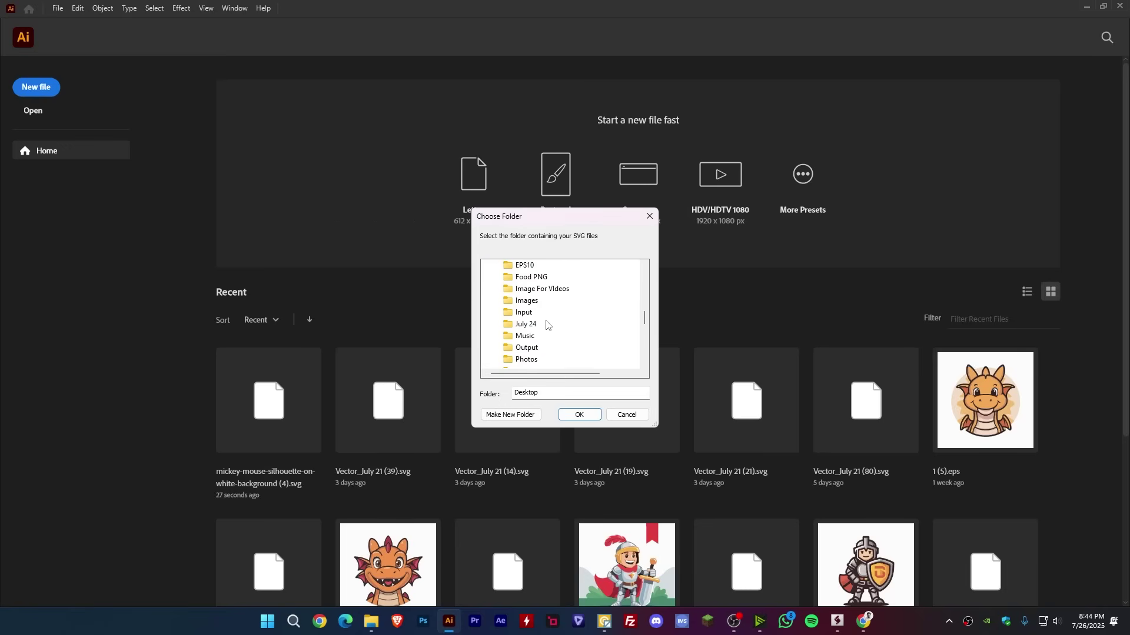
{"action": "left_click", "coordinate": [524, 312]}
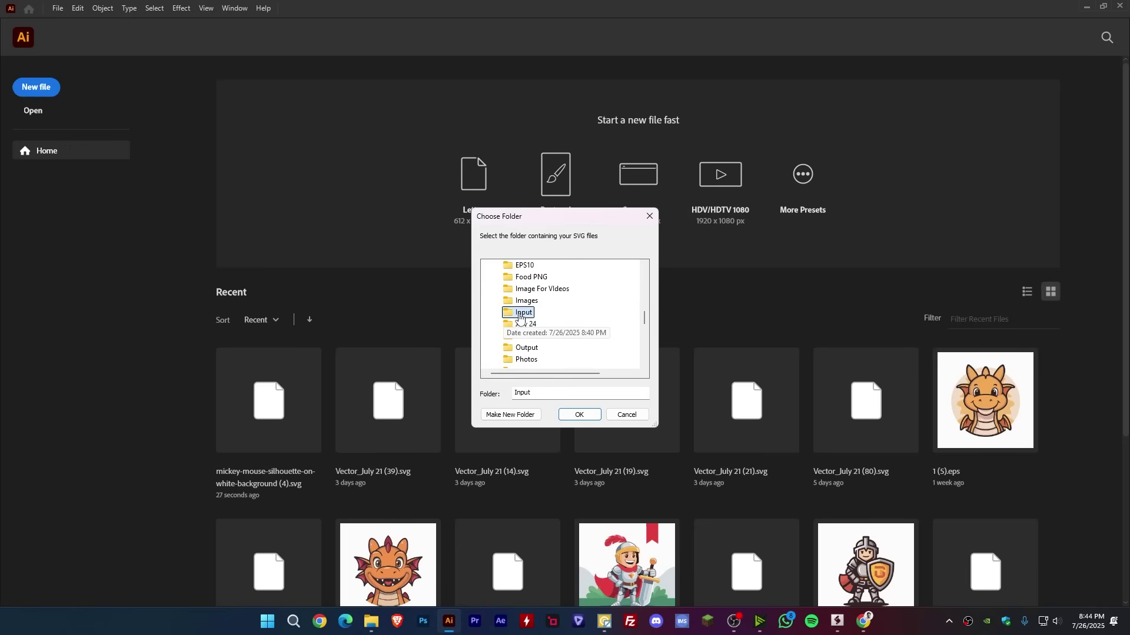
{"action": "left_click", "coordinate": [578, 415]}
Step: Choose Downloads\Output as the EPS destination folder
{"action": "double_click", "coordinate": [516, 325]}
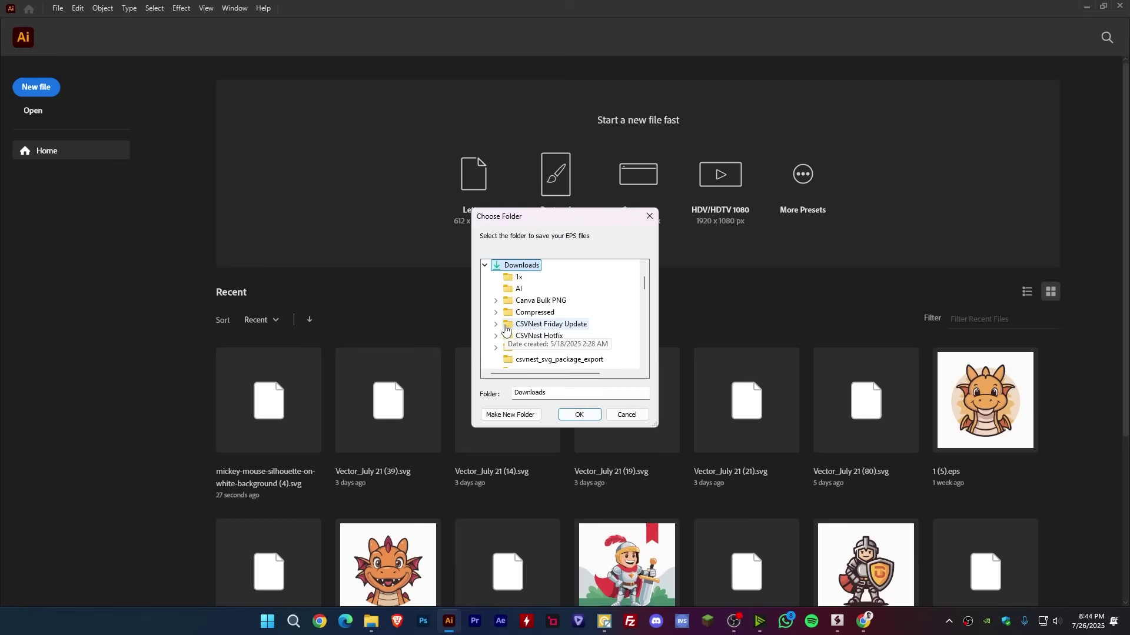
{"action": "scroll", "coordinate": [545, 333], "scroll_direction": "down", "scroll_amount": 3}
{"action": "scroll", "coordinate": [544, 336], "scroll_direction": "down", "scroll_amount": 3}
{"action": "scroll", "coordinate": [542, 337], "scroll_direction": "down", "scroll_amount": 2}
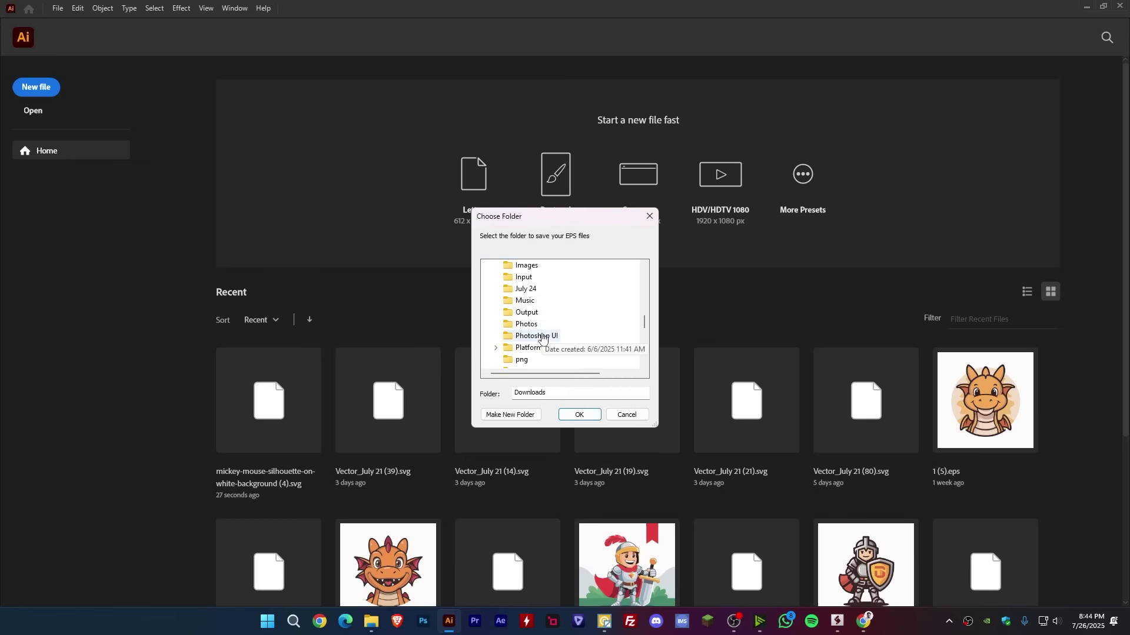
{"action": "left_click", "coordinate": [526, 312]}
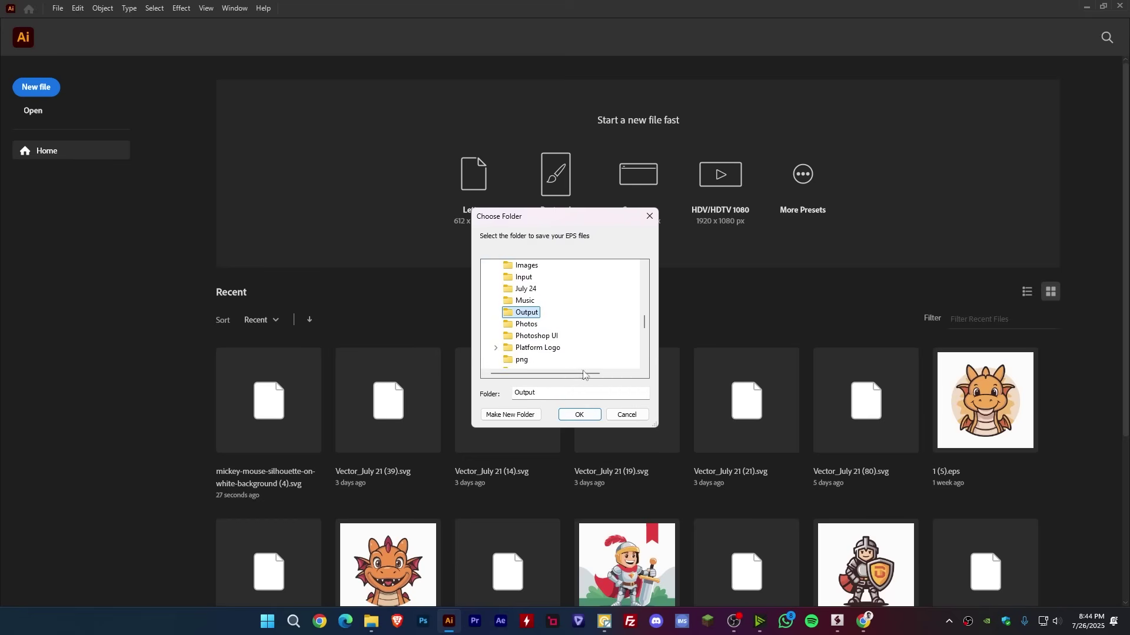
{"action": "left_click", "coordinate": [579, 415]}
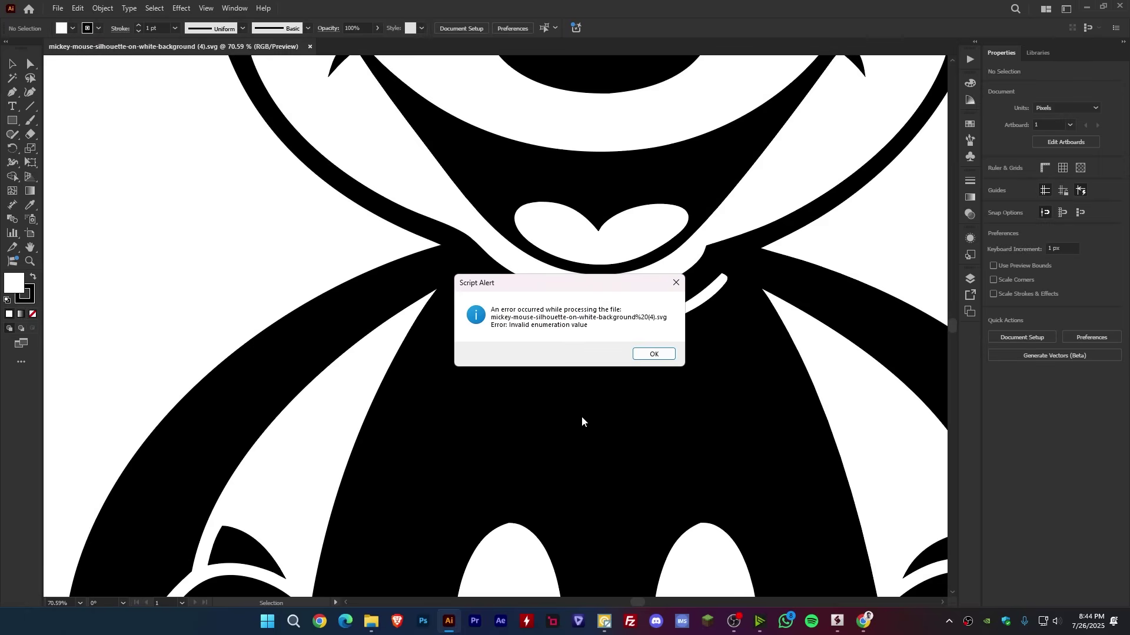
Step: Delete the epsOptions.preview line 67 from the script
{"action": "left_click", "coordinate": [837, 623]}
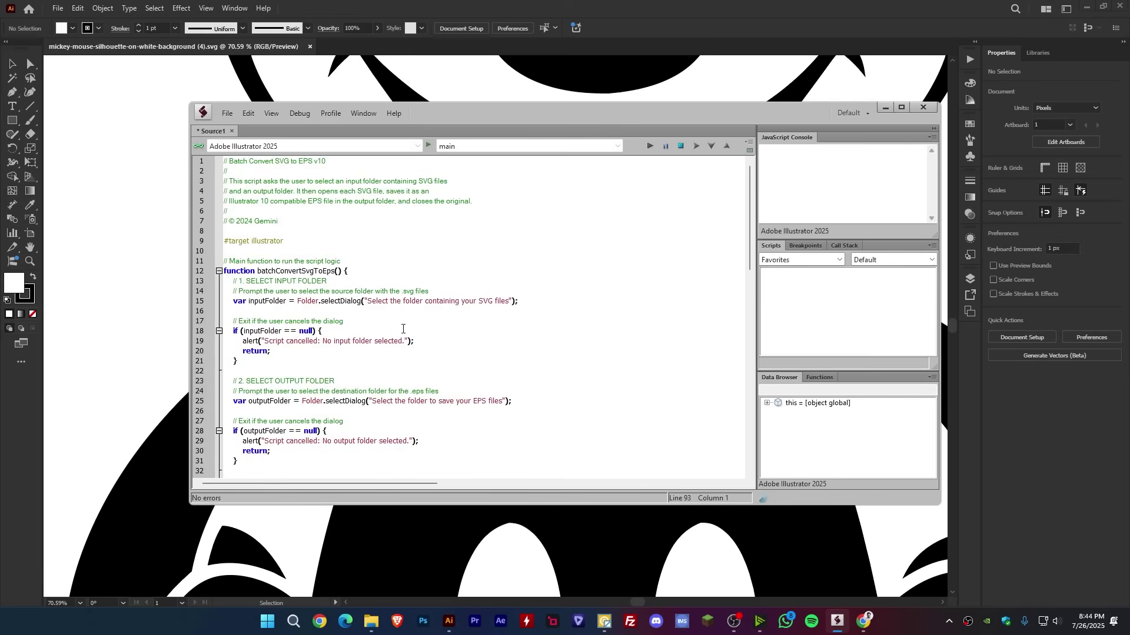
{"action": "scroll", "coordinate": [403, 329], "scroll_direction": "down", "scroll_amount": 9}
{"action": "scroll", "coordinate": [412, 334], "scroll_direction": "down", "scroll_amount": 10}
{"action": "scroll", "coordinate": [419, 339], "scroll_direction": "up", "scroll_amount": 1}
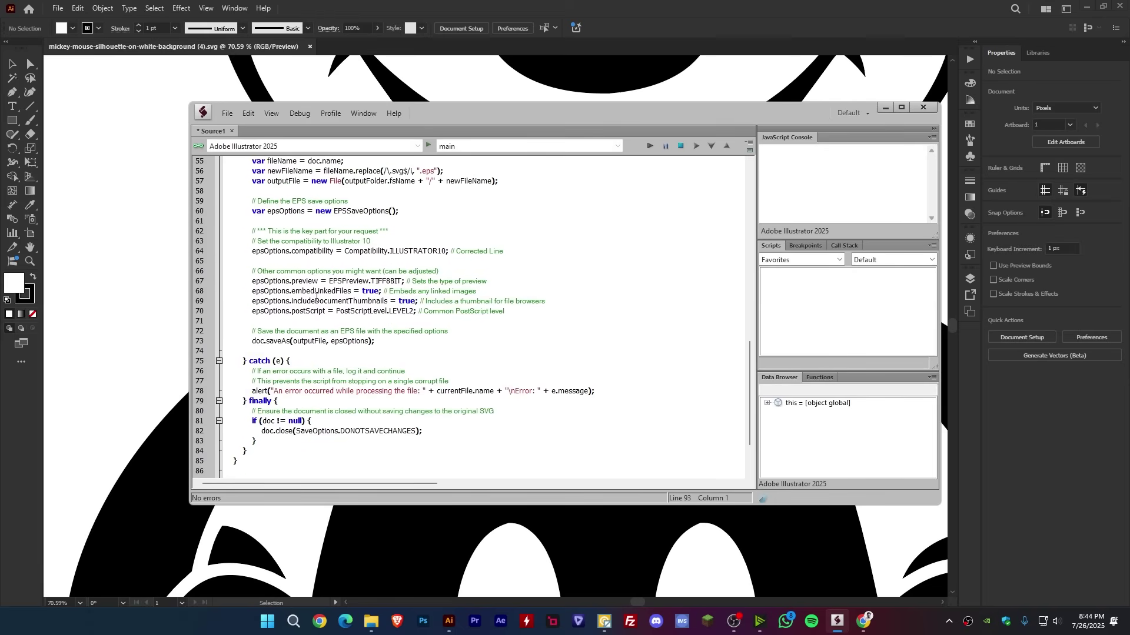
{"action": "mouse_move", "coordinate": [252, 281]}
{"action": "left_mouse_down"}
{"action": "mouse_move", "coordinate": [487, 281]}
{"action": "mouse_move", "coordinate": [252, 281]}
{"action": "left_mouse_up"}
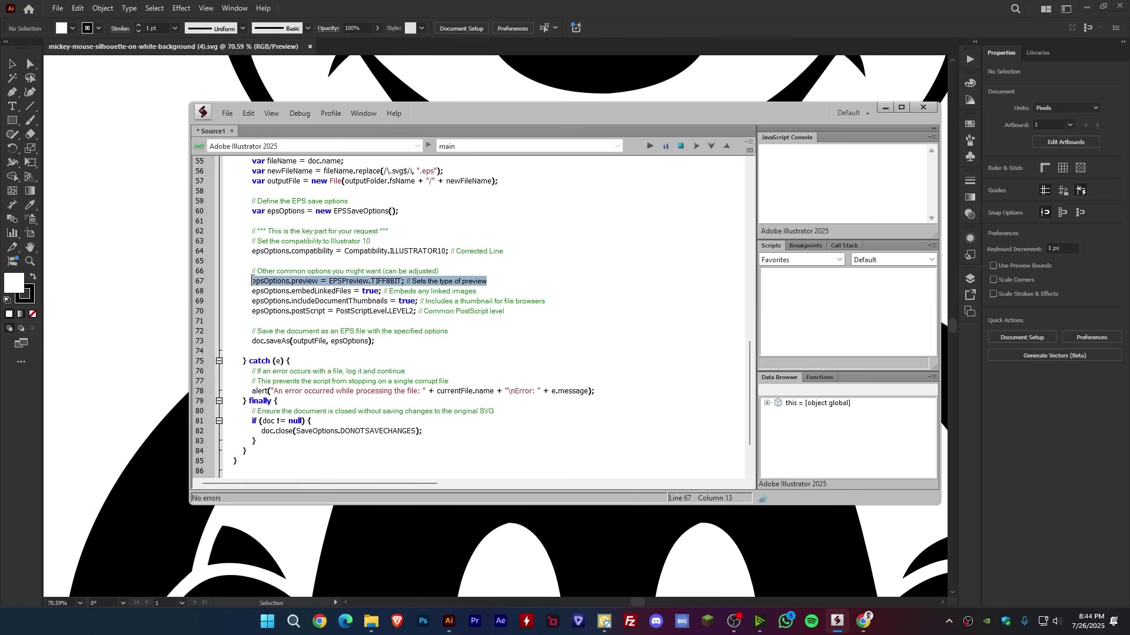
{"action": "key", "text": "Delete"}
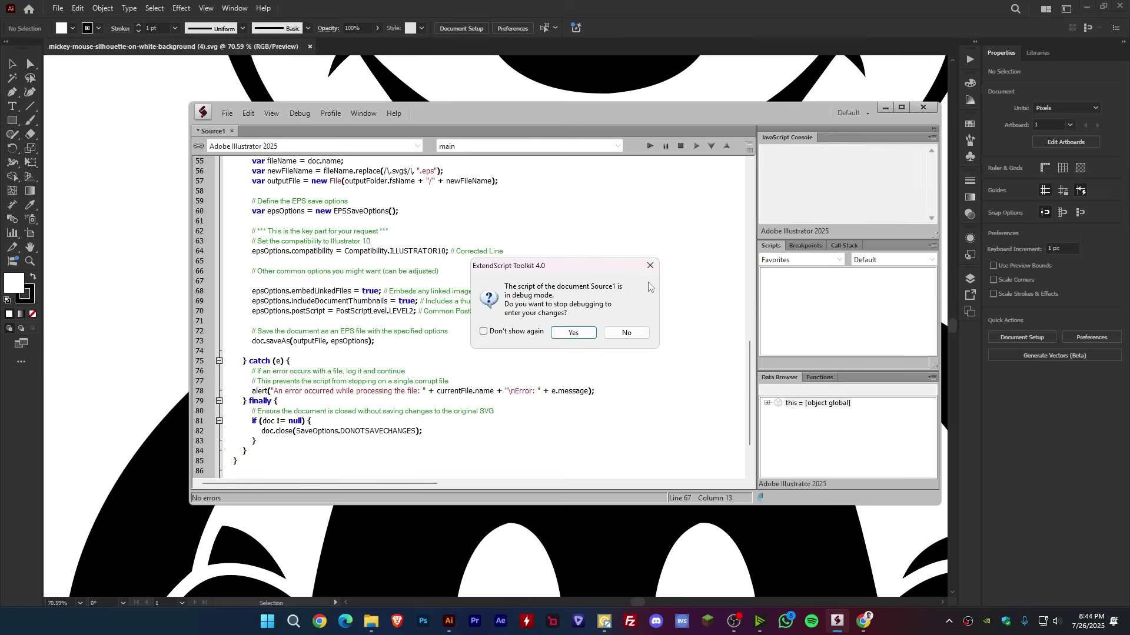
{"action": "left_click", "coordinate": [650, 266]}
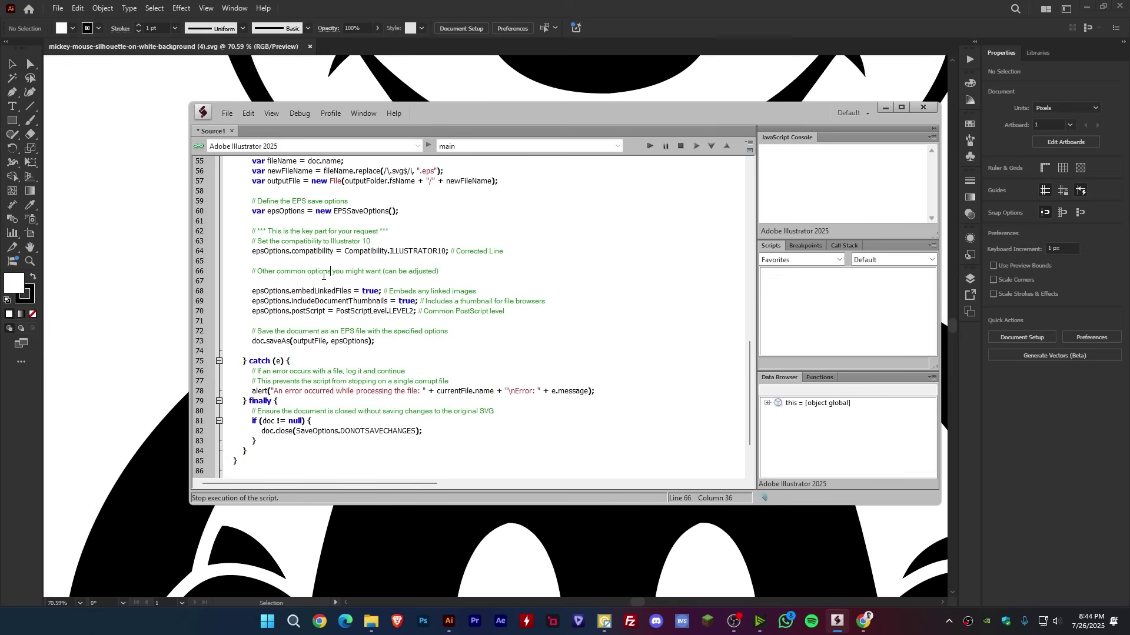
Step: Stop debugging, remove the leftover empty line 67, and rerun the script with F5
{"action": "key", "text": "BackSpace"}
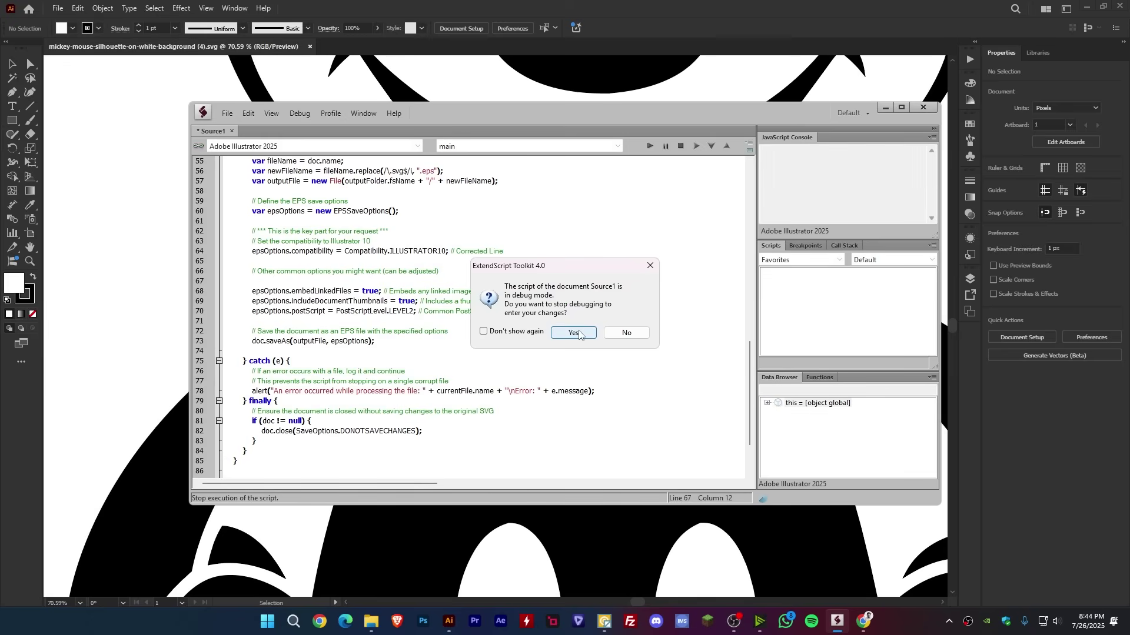
{"action": "left_click", "coordinate": [627, 334]}
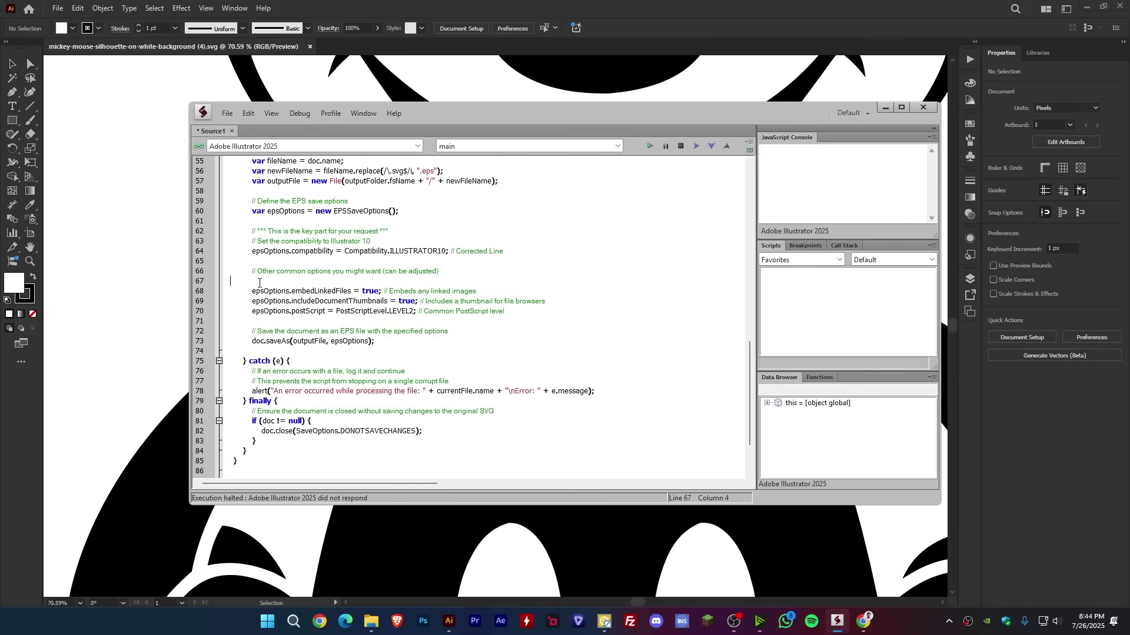
{"action": "key", "text": "BackSpace"}
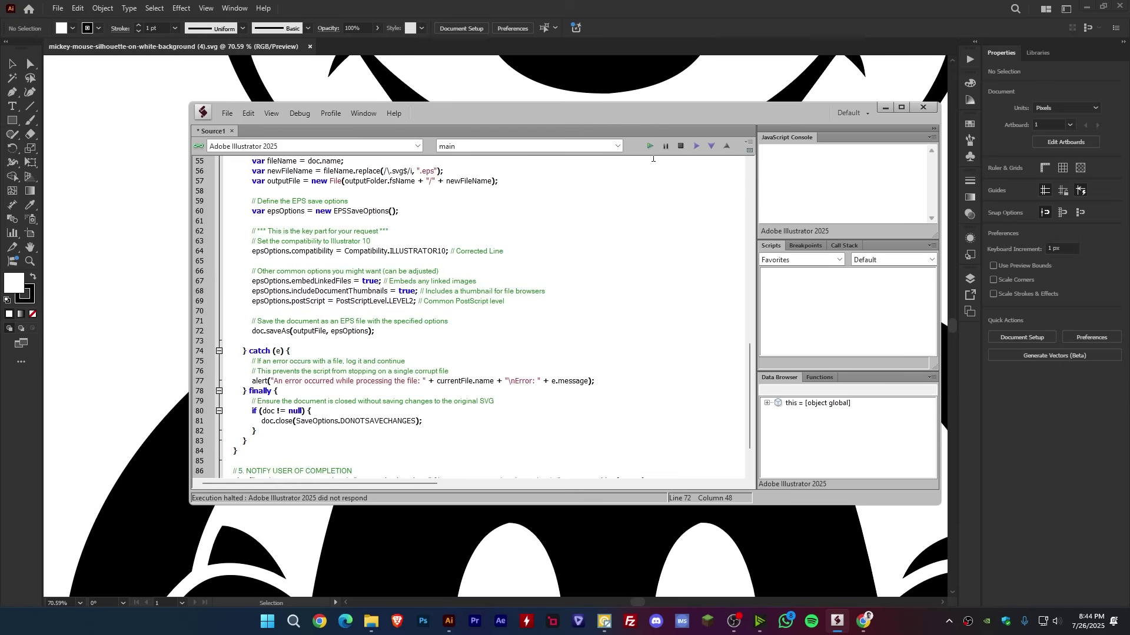
{"action": "key", "text": "F5"}
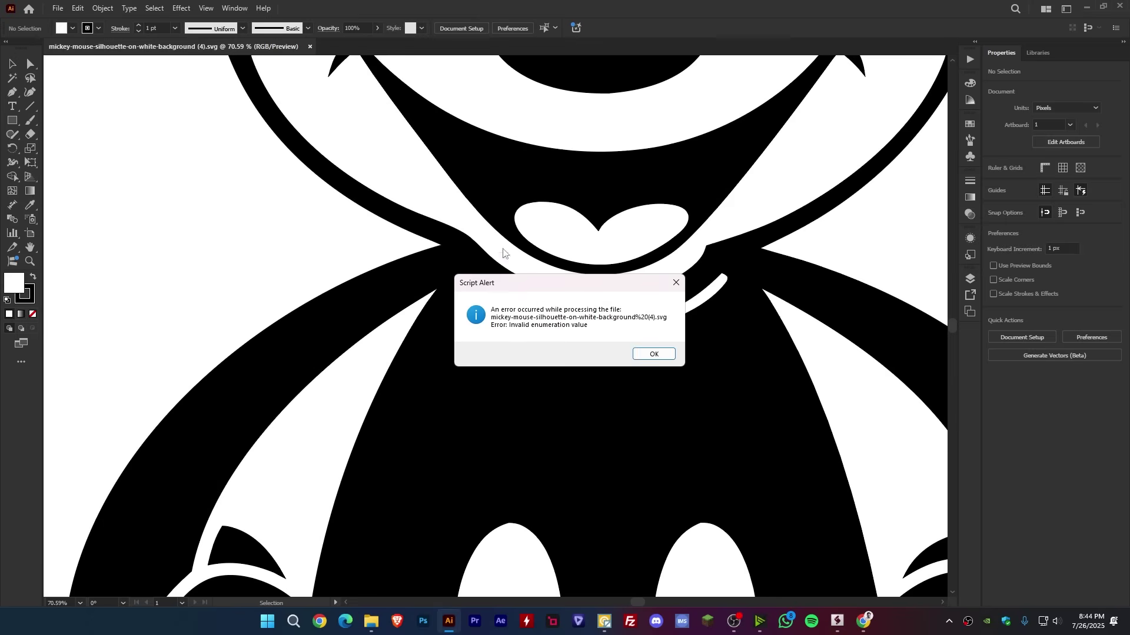
Step: Dismiss the 'Invalid enumeration value' alert and run the script again from ExtendScript Toolkit
{"action": "left_click", "coordinate": [653, 353]}
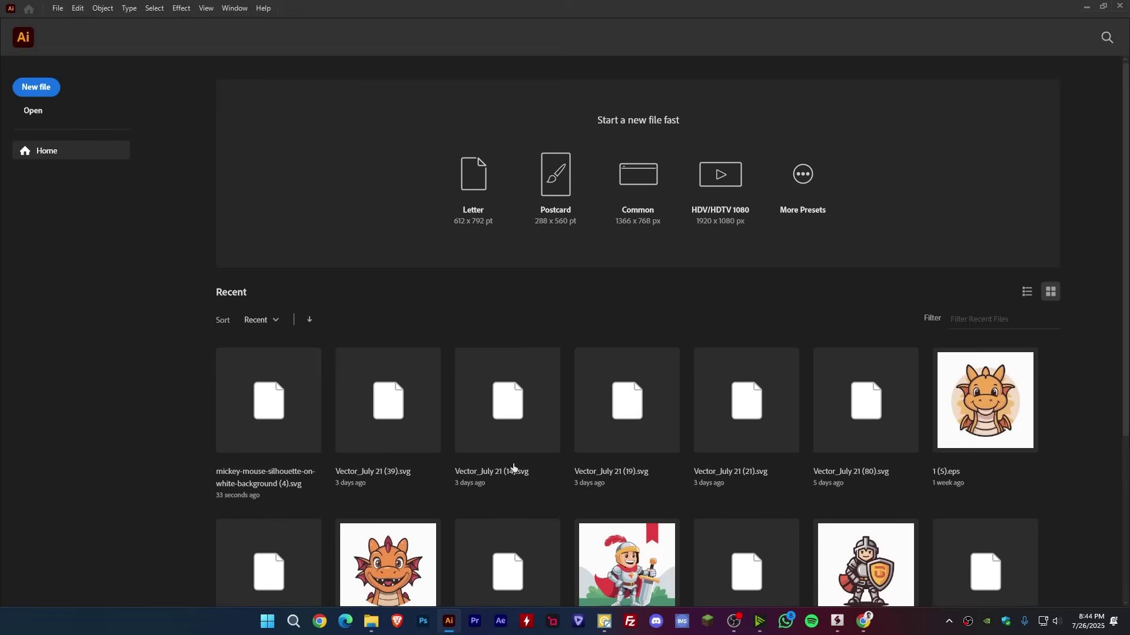
{"action": "left_click", "coordinate": [863, 623]}
{"action": "left_click", "coordinate": [863, 623]}
{"action": "left_click", "coordinate": [838, 623]}
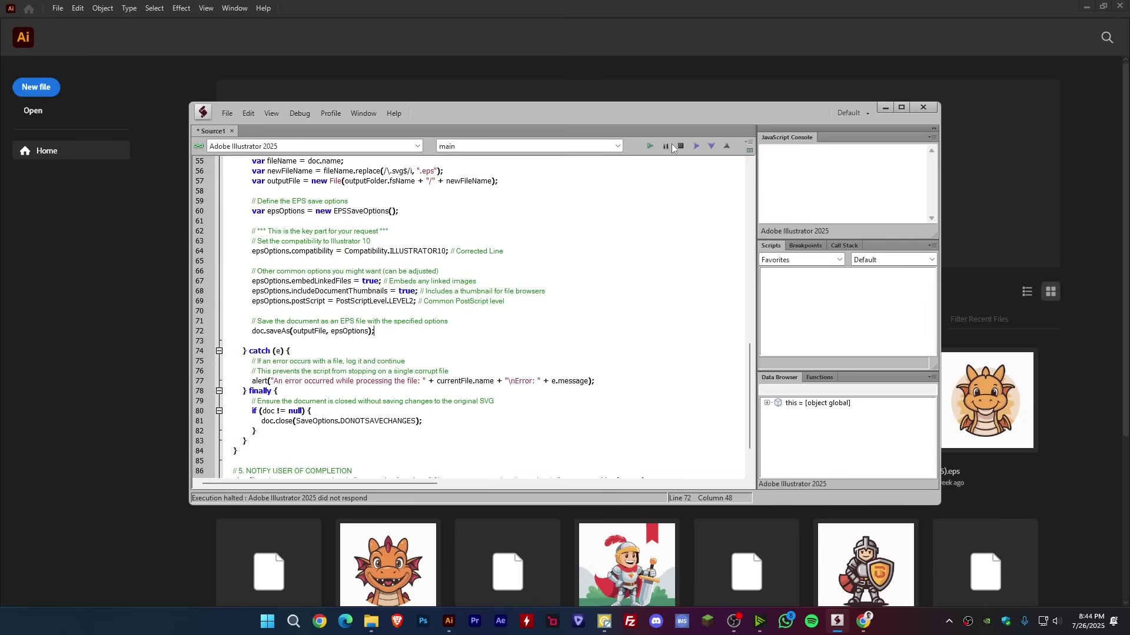
{"action": "left_click", "coordinate": [651, 146]}
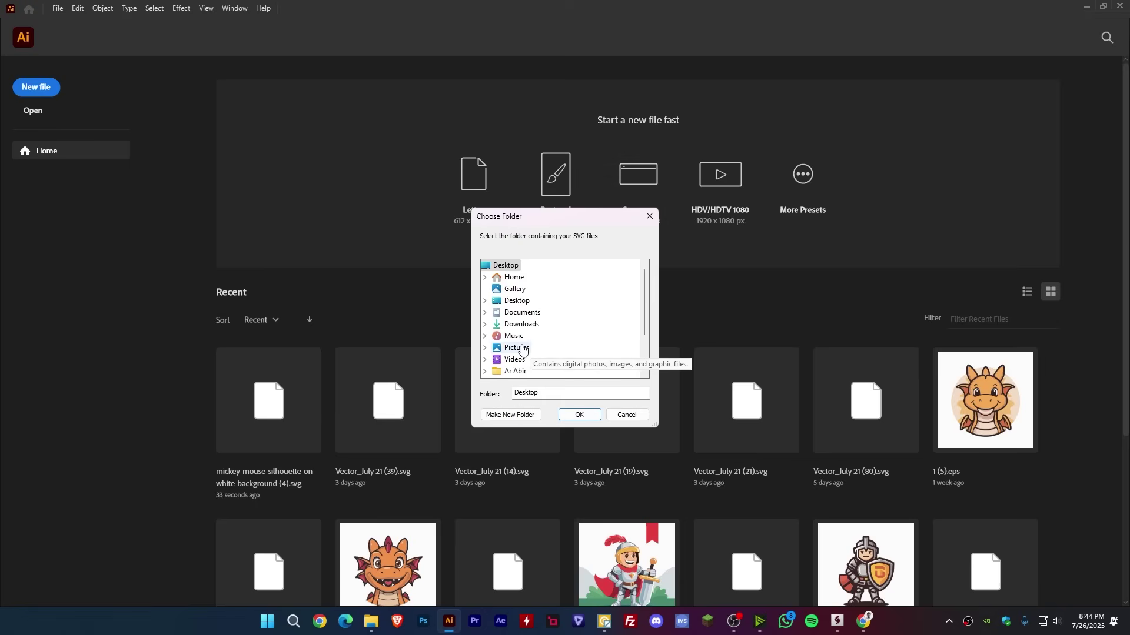
Step: Choose Downloads\Input as the SVG source folder
{"action": "double_click", "coordinate": [507, 324]}
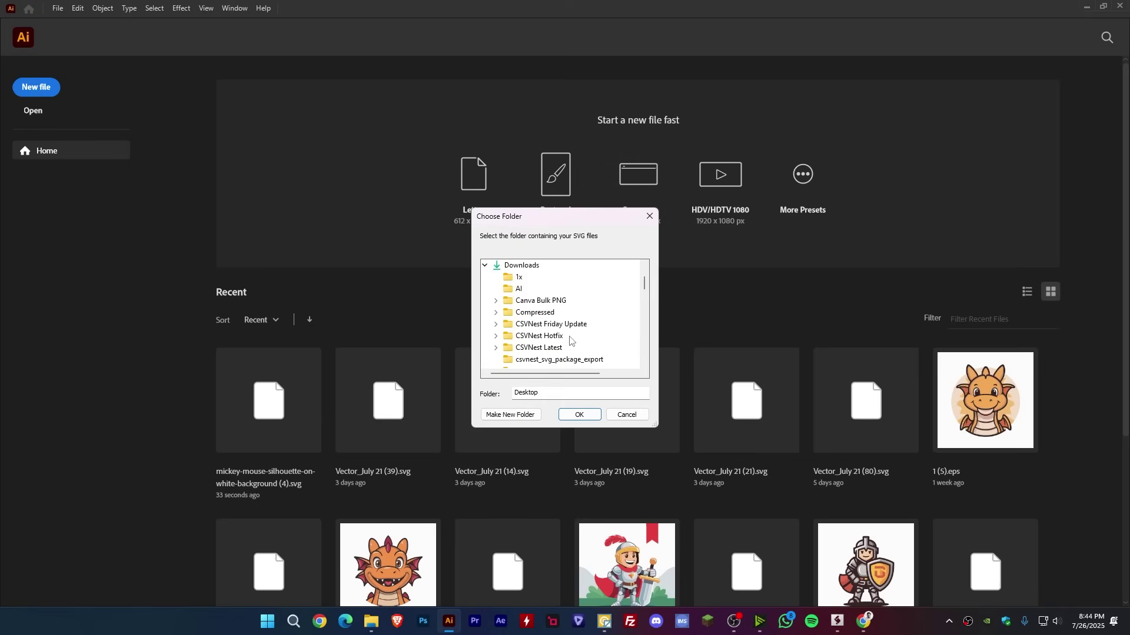
{"action": "scroll", "coordinate": [531, 308], "scroll_direction": "down", "scroll_amount": 2}
{"action": "scroll", "coordinate": [536, 310], "scroll_direction": "down", "scroll_amount": 2}
{"action": "scroll", "coordinate": [547, 313], "scroll_direction": "down", "scroll_amount": 2}
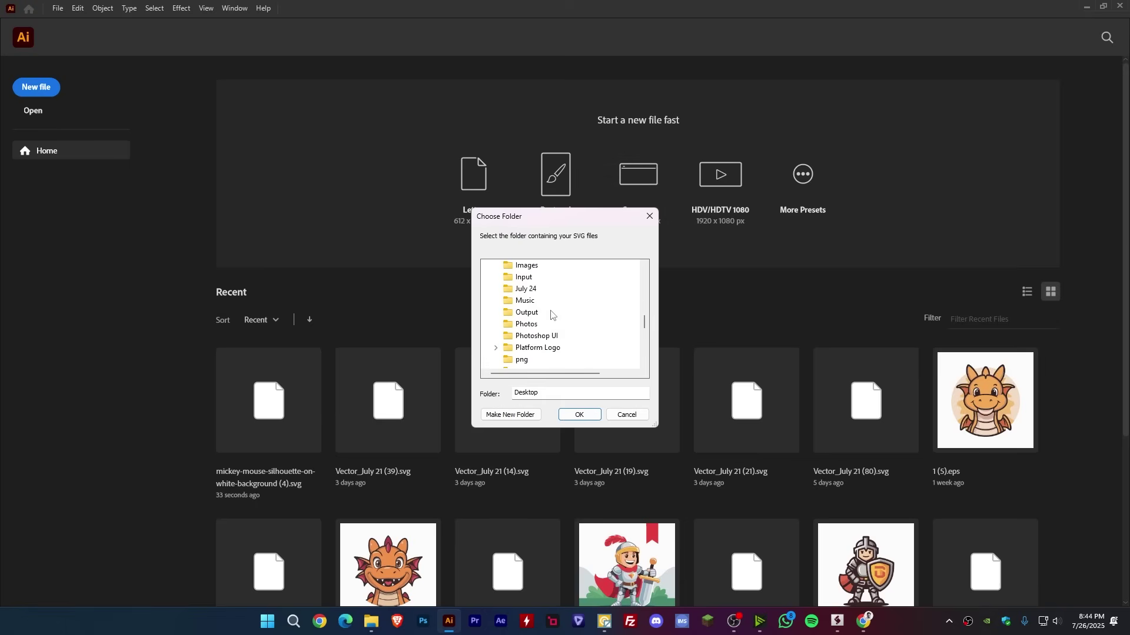
{"action": "left_click", "coordinate": [524, 277]}
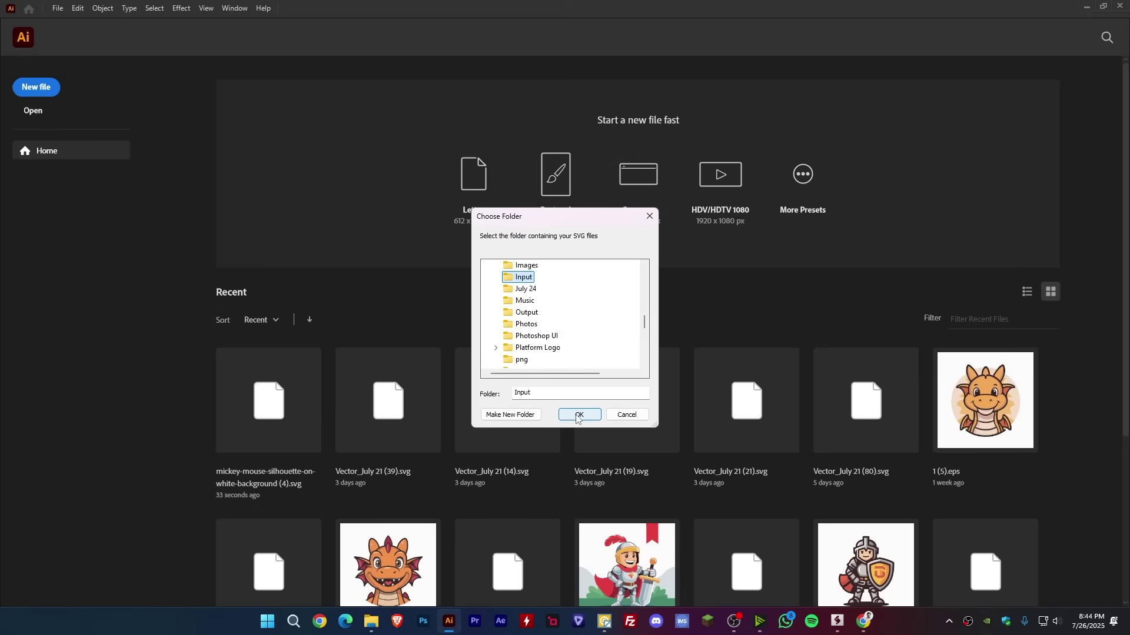
{"action": "left_click", "coordinate": [580, 414]}
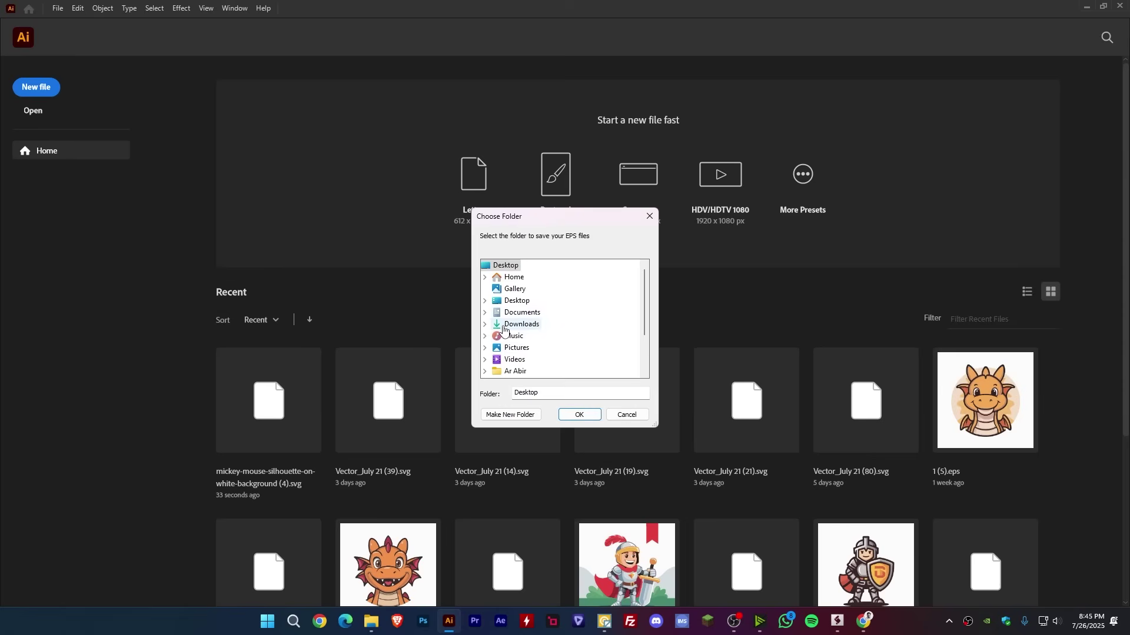
Step: Choose Downloads\Output as the EPS folder and screenshot the 'PostScriptLevel is undefined' alert
{"action": "double_click", "coordinate": [524, 325]}
{"action": "scroll", "coordinate": [530, 318], "scroll_direction": "down", "scroll_amount": 5}
{"action": "scroll", "coordinate": [530, 314], "scroll_direction": "down", "scroll_amount": 1}
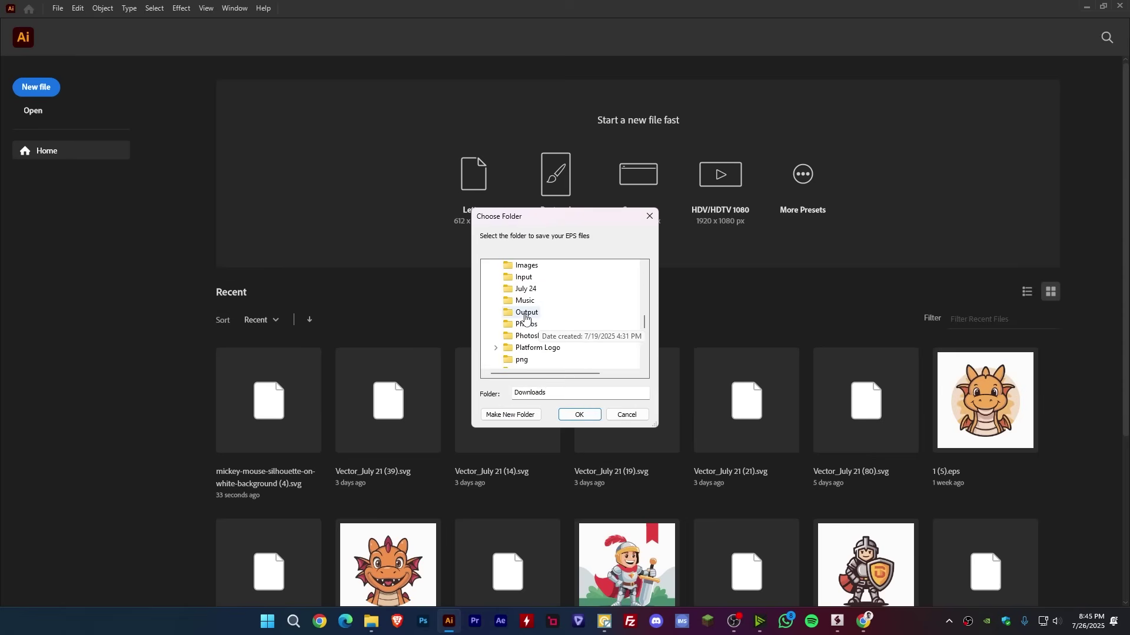
{"action": "left_click", "coordinate": [526, 312]}
{"action": "left_click", "coordinate": [578, 413]}
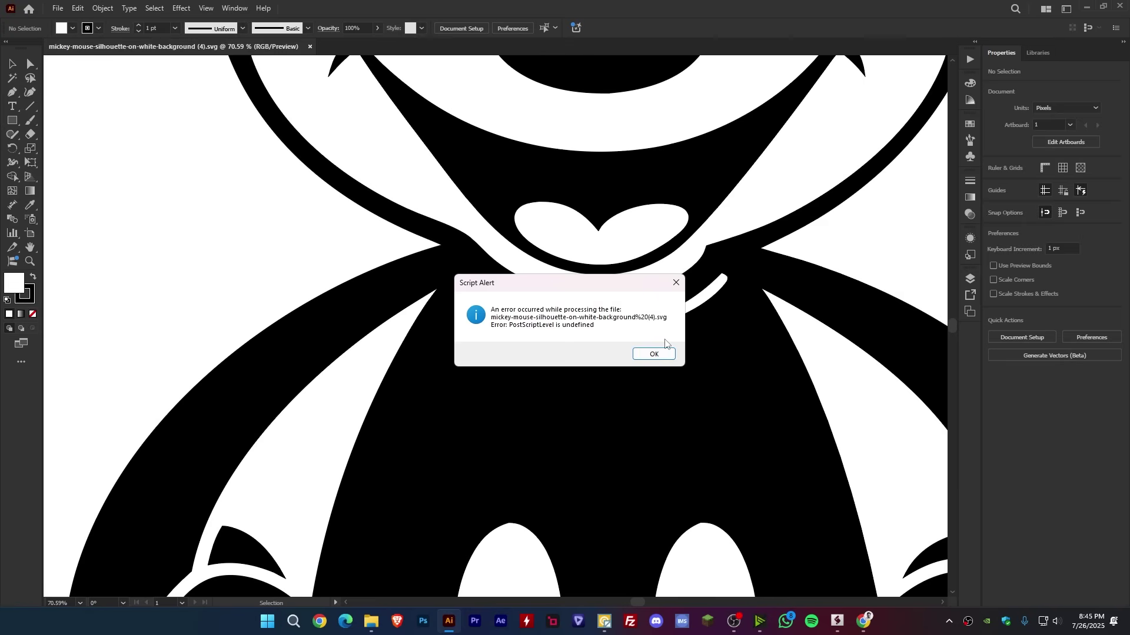
{"action": "key", "text": "super+shift+s"}
{"action": "left_click_drag", "start_coordinate": [441, 260], "coordinate": [695, 385]}
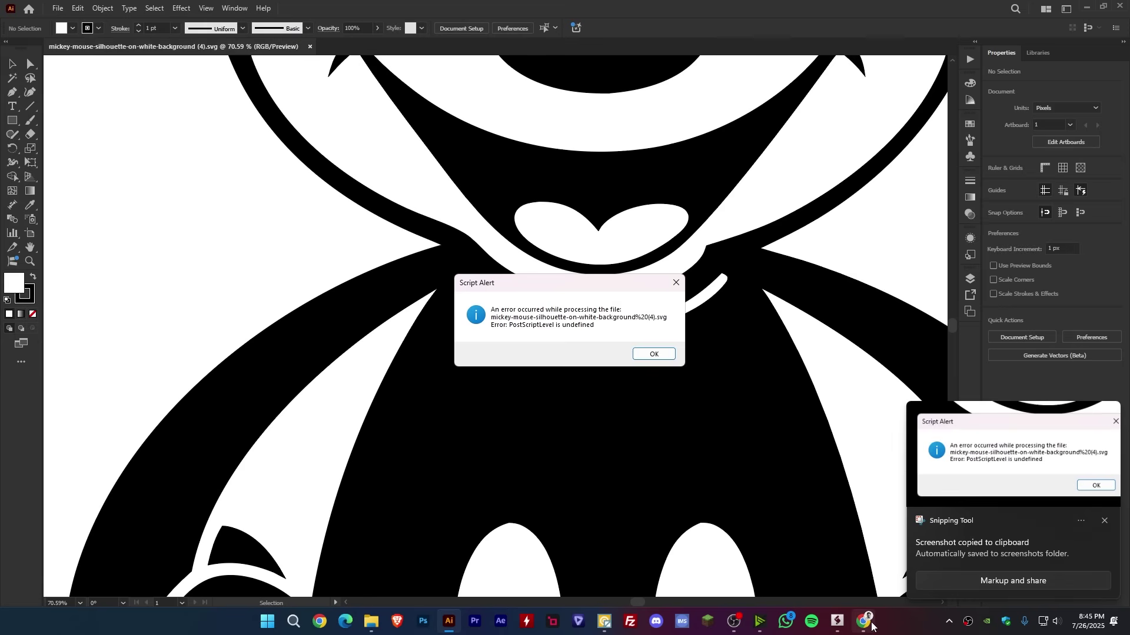
Step: Send Gemini the error screenshot with the message 'solve this problem'
{"action": "left_click", "coordinate": [862, 621]}
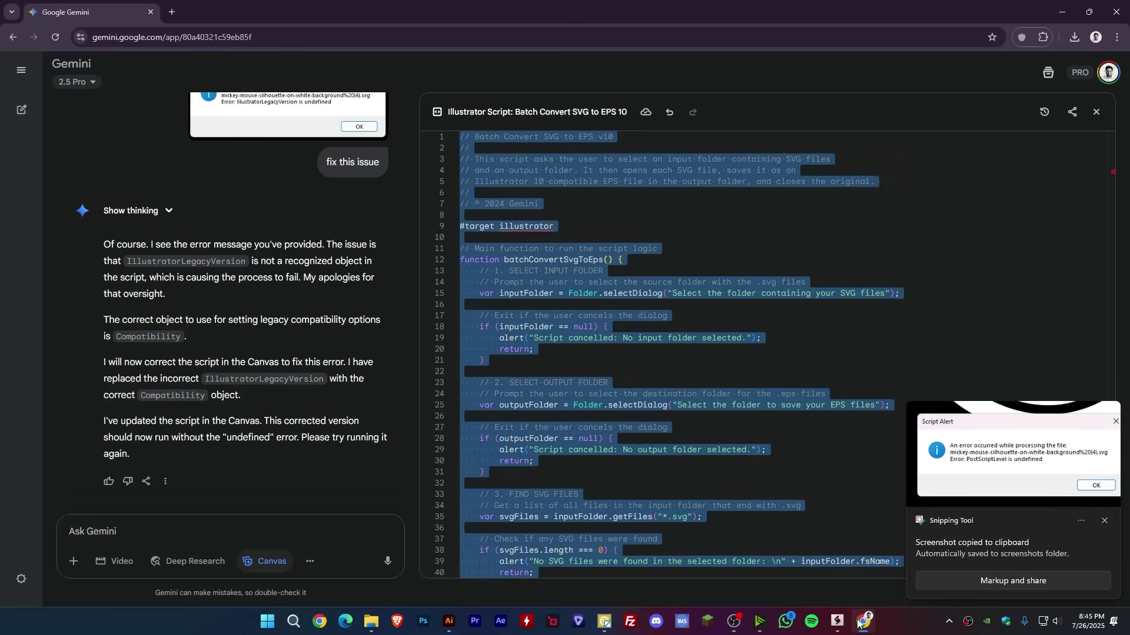
{"action": "left_click", "coordinate": [214, 527]}
{"action": "key", "text": "ctrl+v"}
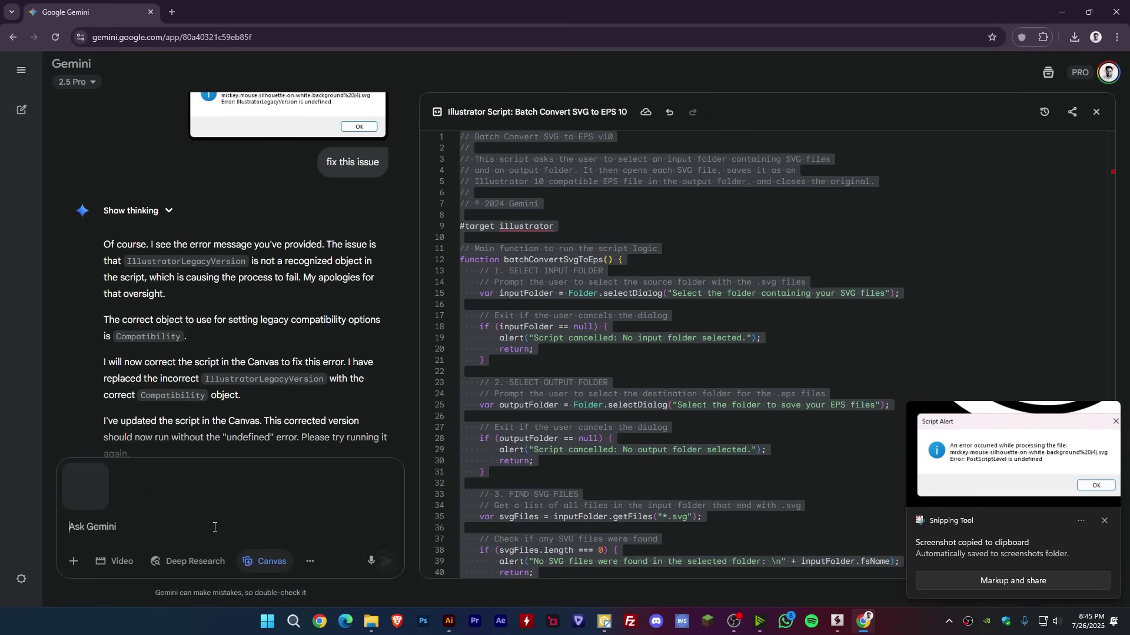
{"action": "type", "text": "solve t"}
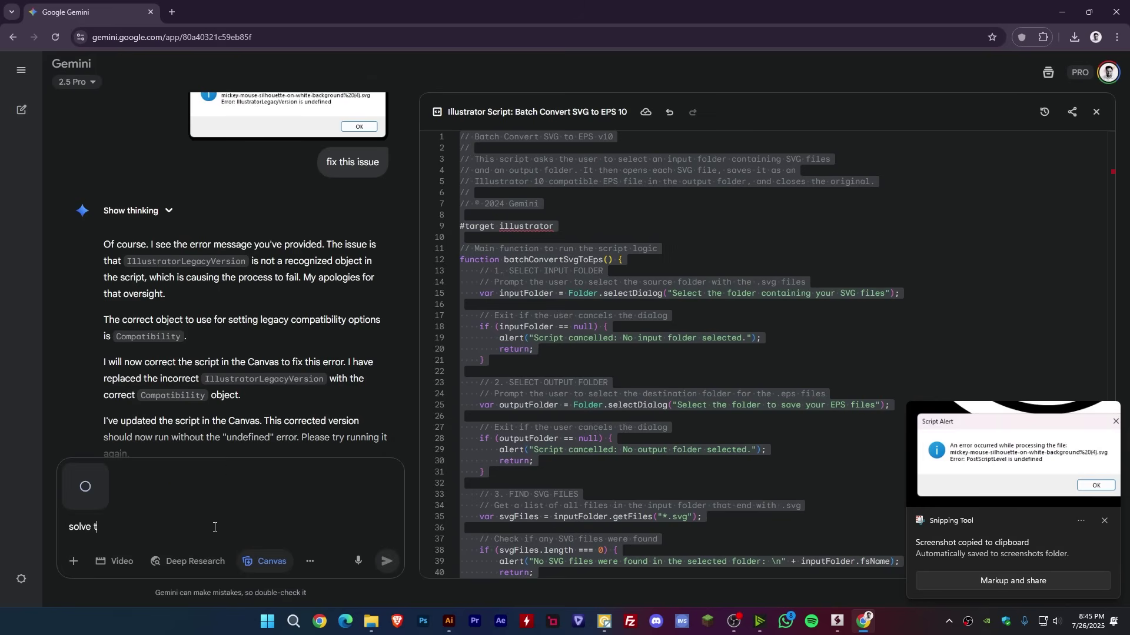
{"action": "type", "text": "his problem"}
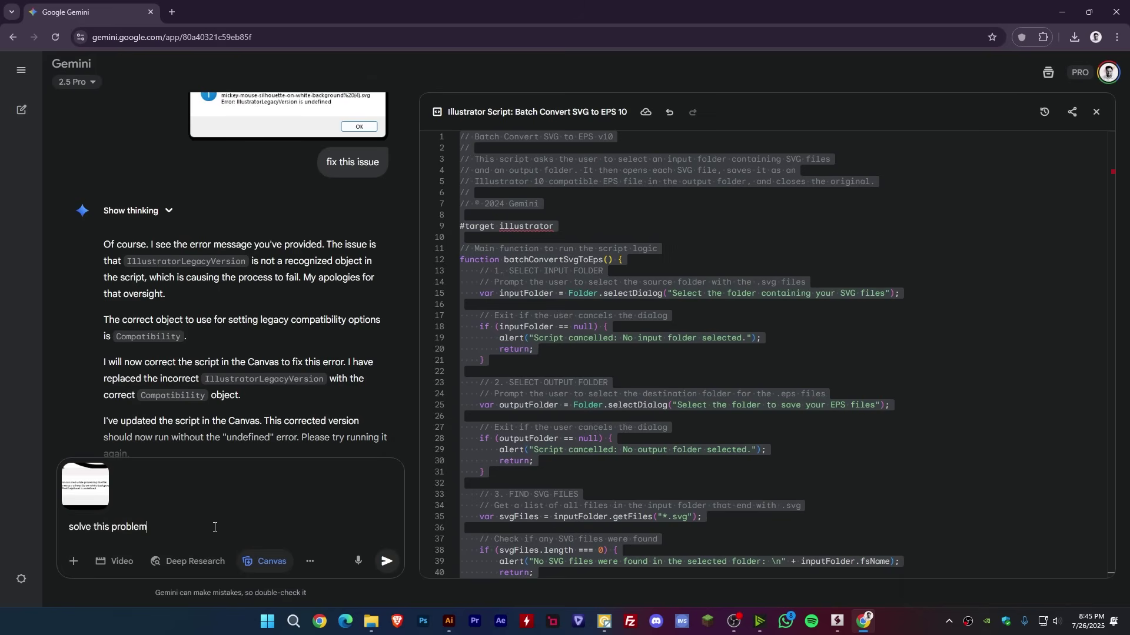
{"action": "key", "text": "Return"}
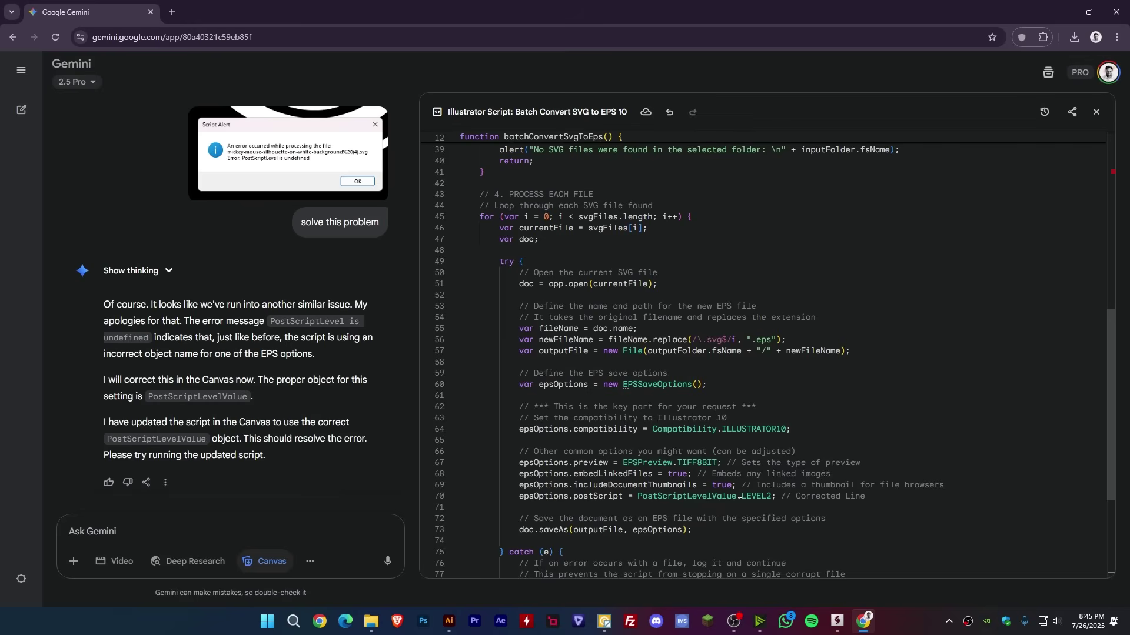
Step: Select and copy the updated PostScriptLevelValue.LEVEL2 script from the canvas
{"action": "scroll", "coordinate": [884, 444], "scroll_direction": "down", "scroll_amount": 2}
{"action": "scroll", "coordinate": [883, 445], "scroll_direction": "down", "scroll_amount": 1}
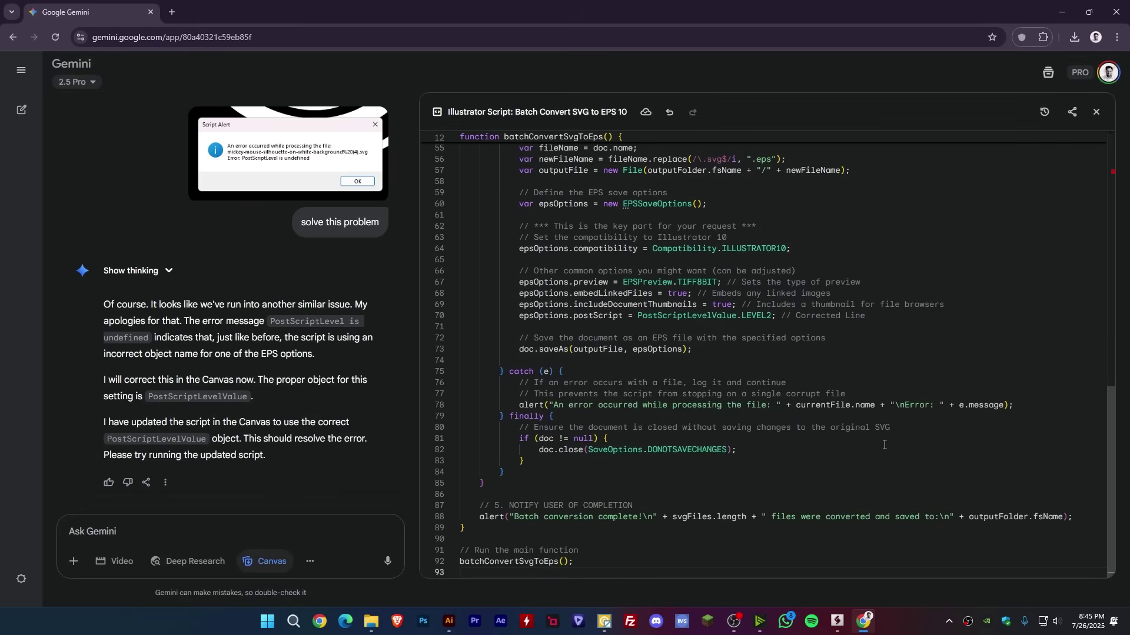
{"action": "scroll", "coordinate": [883, 445], "scroll_direction": "up", "scroll_amount": 3}
{"action": "scroll", "coordinate": [884, 445], "scroll_direction": "up", "scroll_amount": 5}
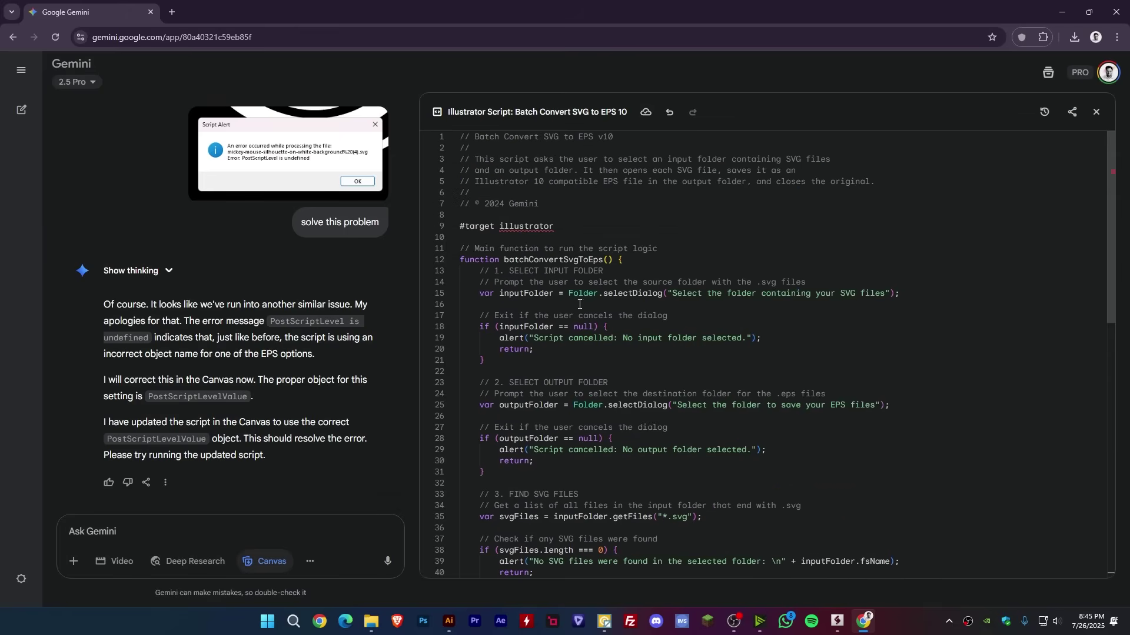
{"action": "key", "text": "ctrl+a"}
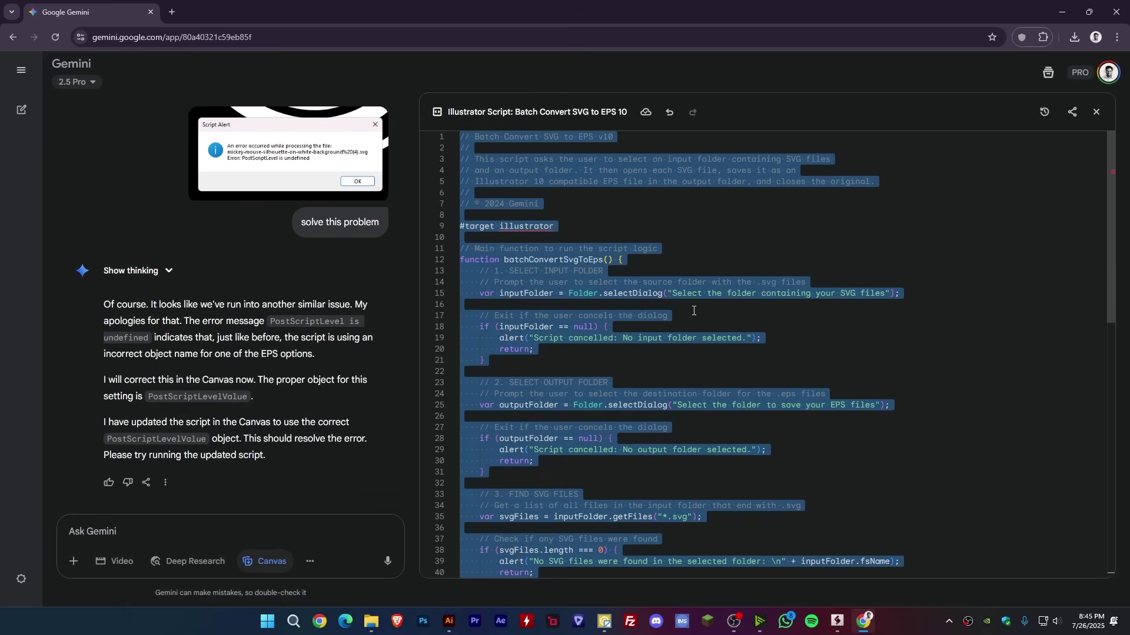
{"action": "left_click", "coordinate": [1062, 12]}
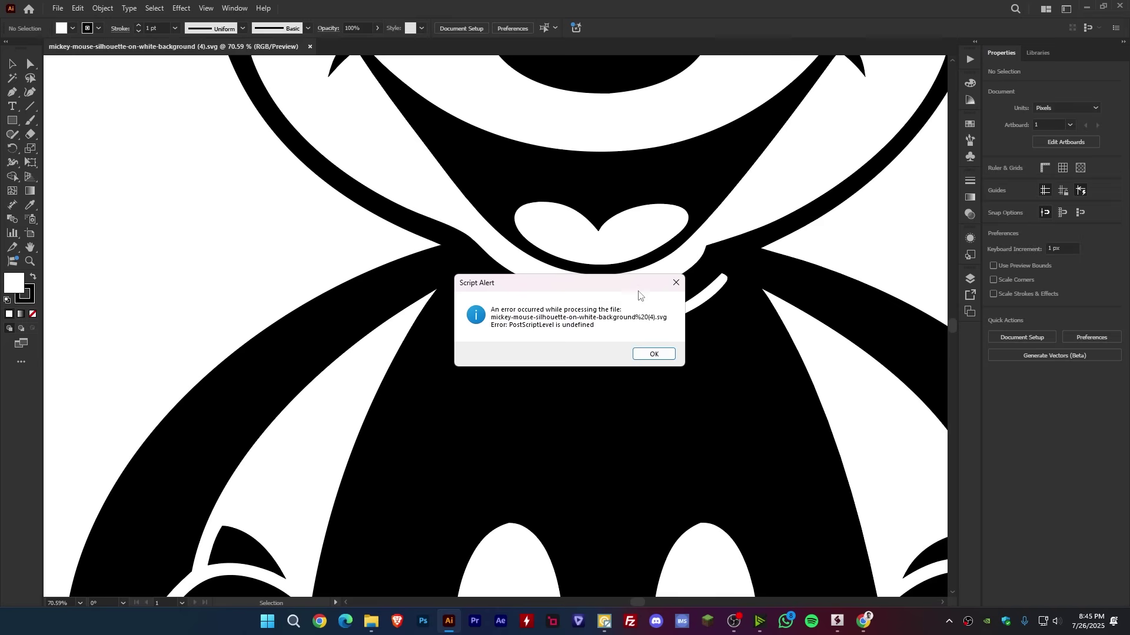
Step: Stop the running script and dismiss the 'PostScriptLevel is undefined' alert
{"action": "left_click", "coordinate": [843, 625]}
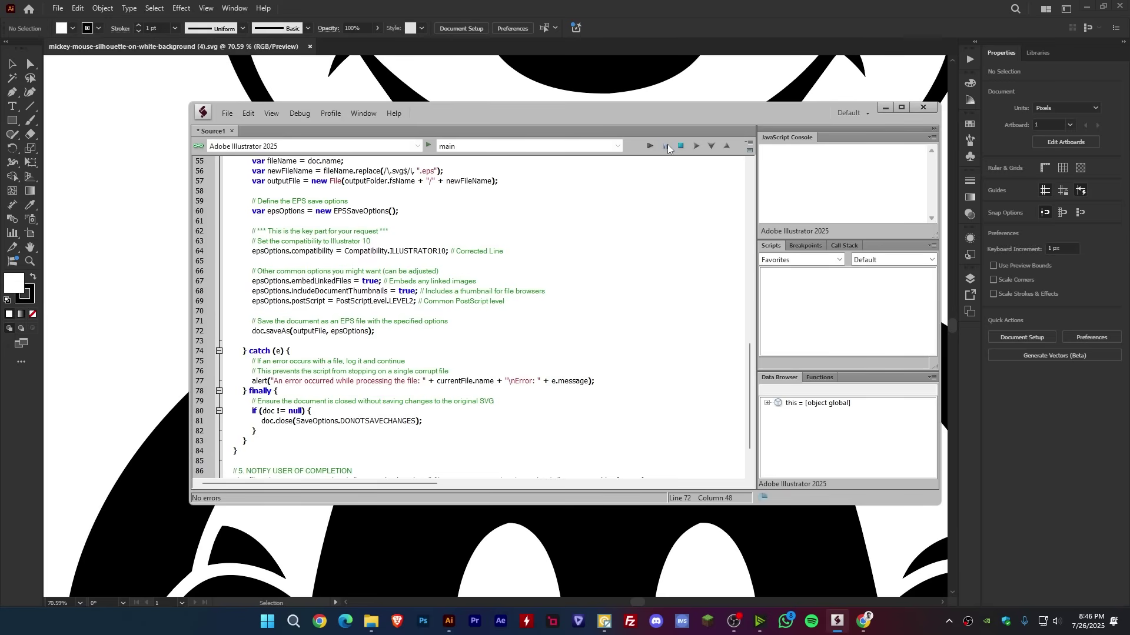
{"action": "scroll", "coordinate": [595, 232], "scroll_direction": "up", "scroll_amount": 2}
{"action": "key", "text": "F5"}
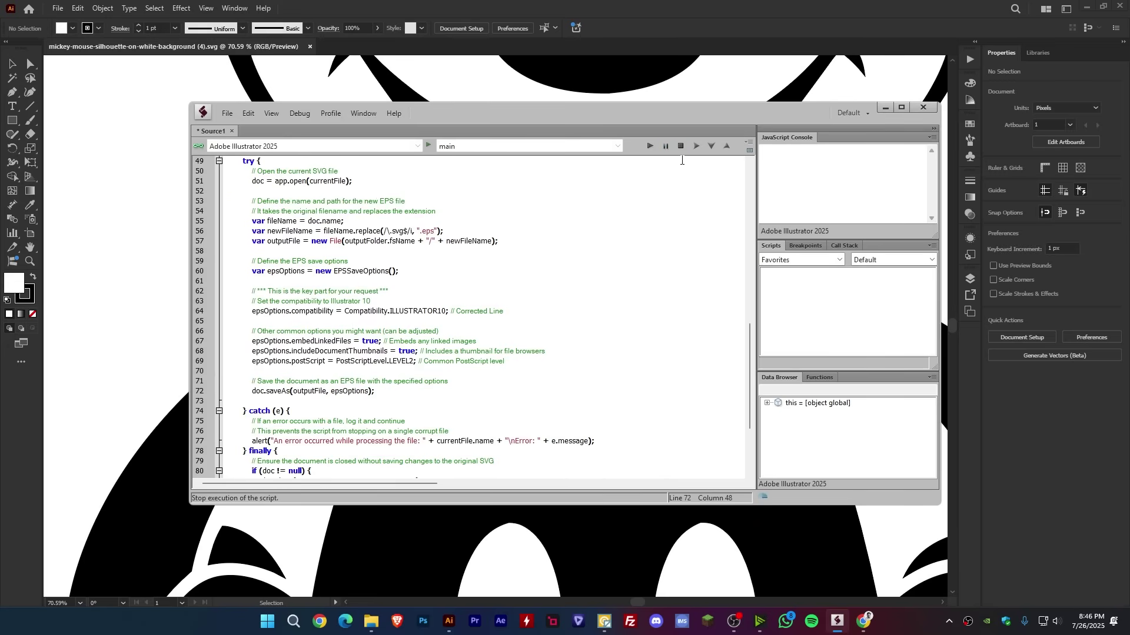
{"action": "scroll", "coordinate": [681, 160], "scroll_direction": "up", "scroll_amount": 1}
{"action": "scroll", "coordinate": [680, 160], "scroll_direction": "up", "scroll_amount": 1}
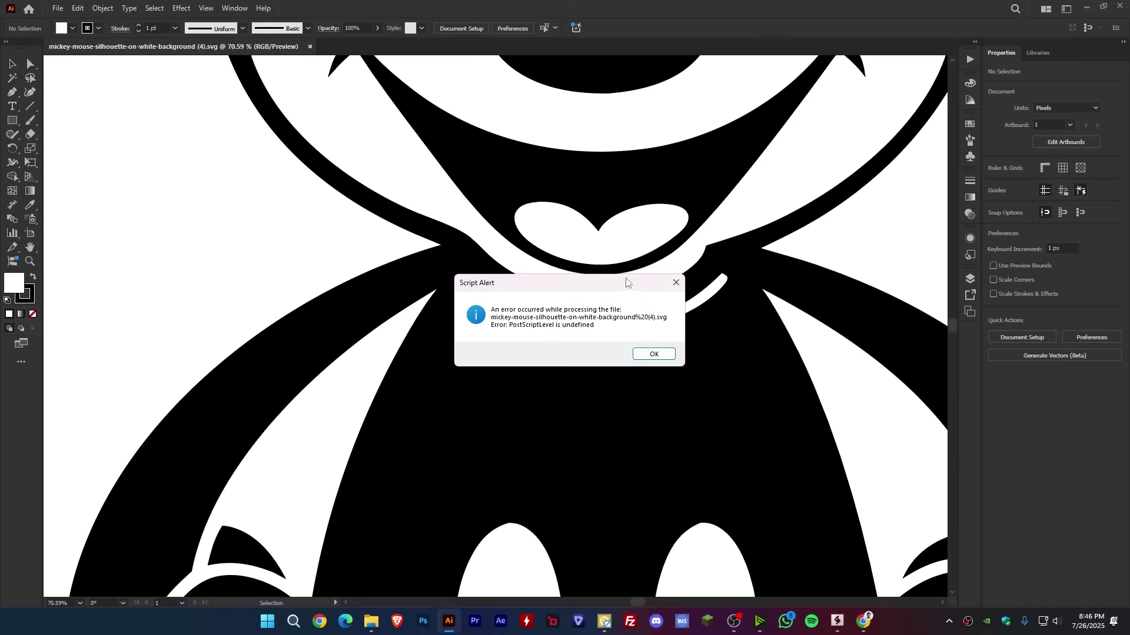
{"action": "left_click", "coordinate": [651, 352]}
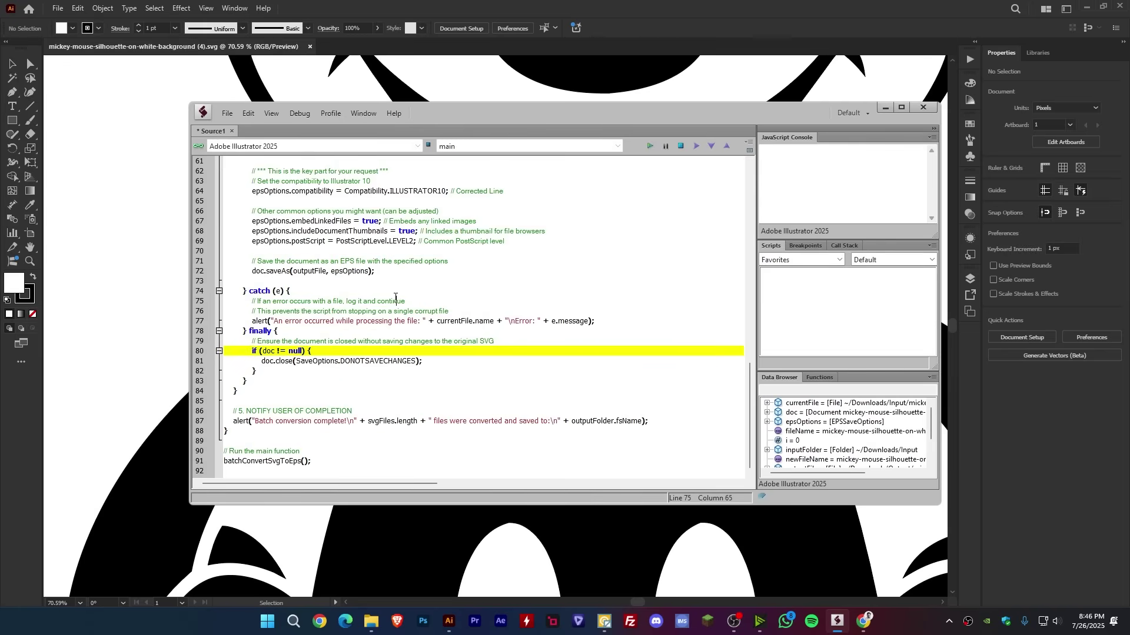
Step: Halt the paused run and replace the old code with the PostScriptLevelValue.LEVEL2 script
{"action": "scroll", "coordinate": [414, 205], "scroll_direction": "up", "scroll_amount": 10}
{"action": "left_click", "coordinate": [414, 205]}
{"action": "key", "text": "ctrl+a"}
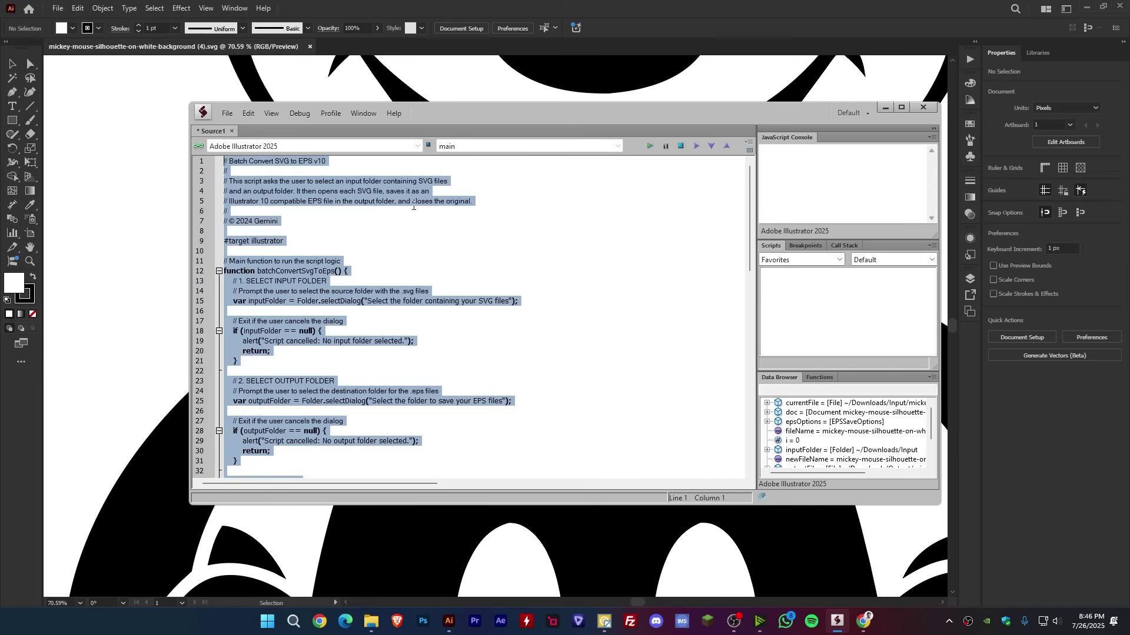
{"action": "scroll", "coordinate": [505, 286], "scroll_direction": "down", "scroll_amount": 6}
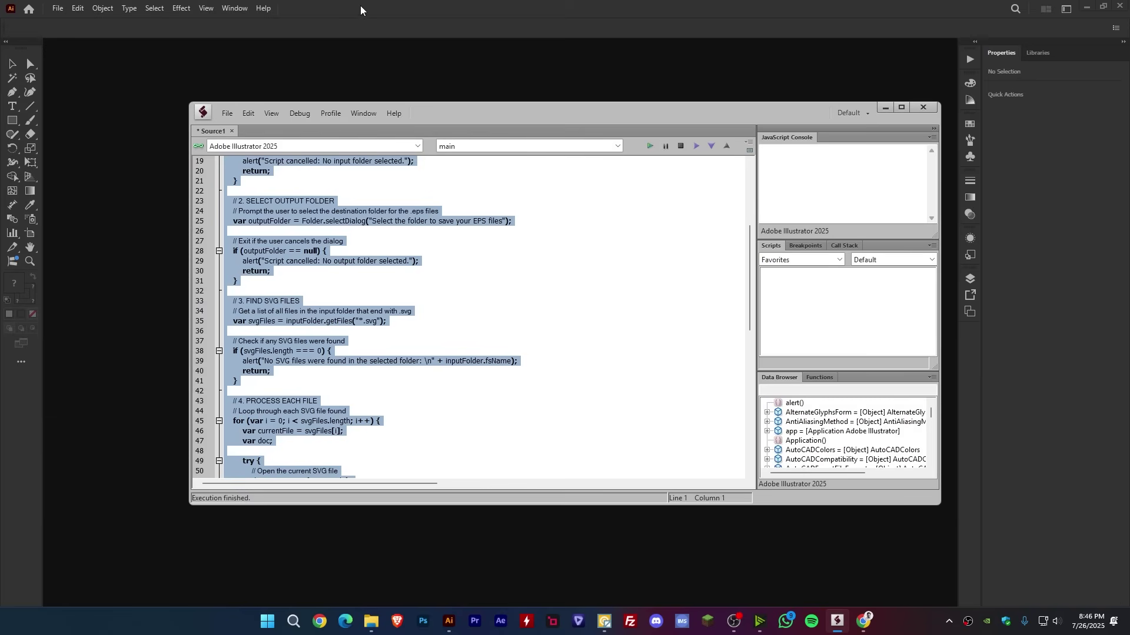
{"action": "left_click", "coordinate": [360, 5]}
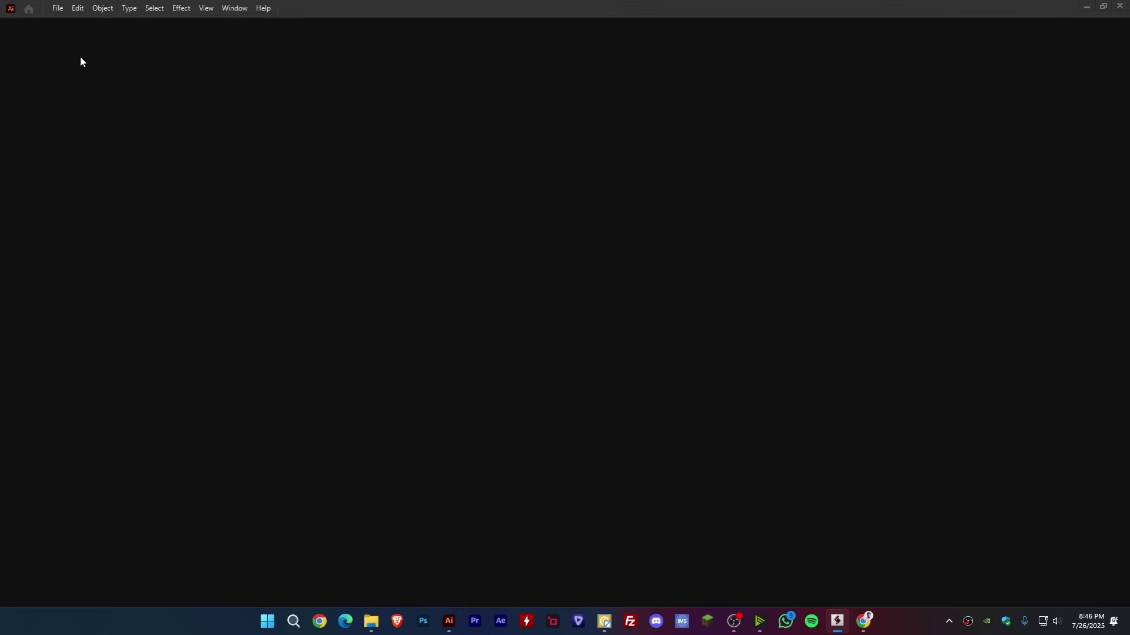
{"action": "left_click", "coordinate": [837, 622]}
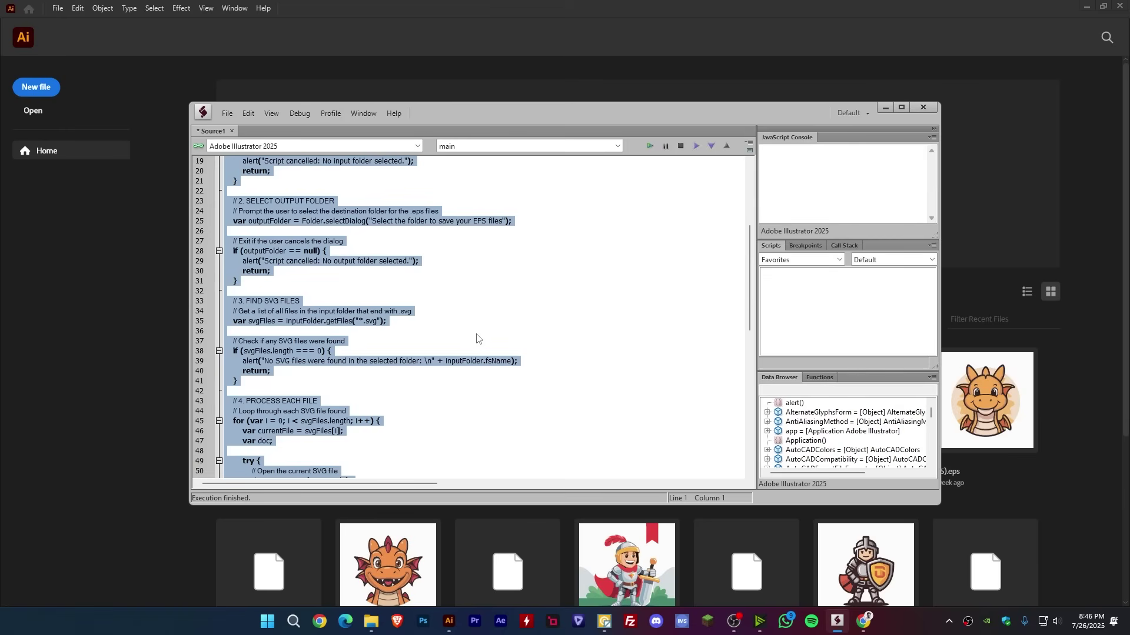
{"action": "key", "text": "ctrl+v"}
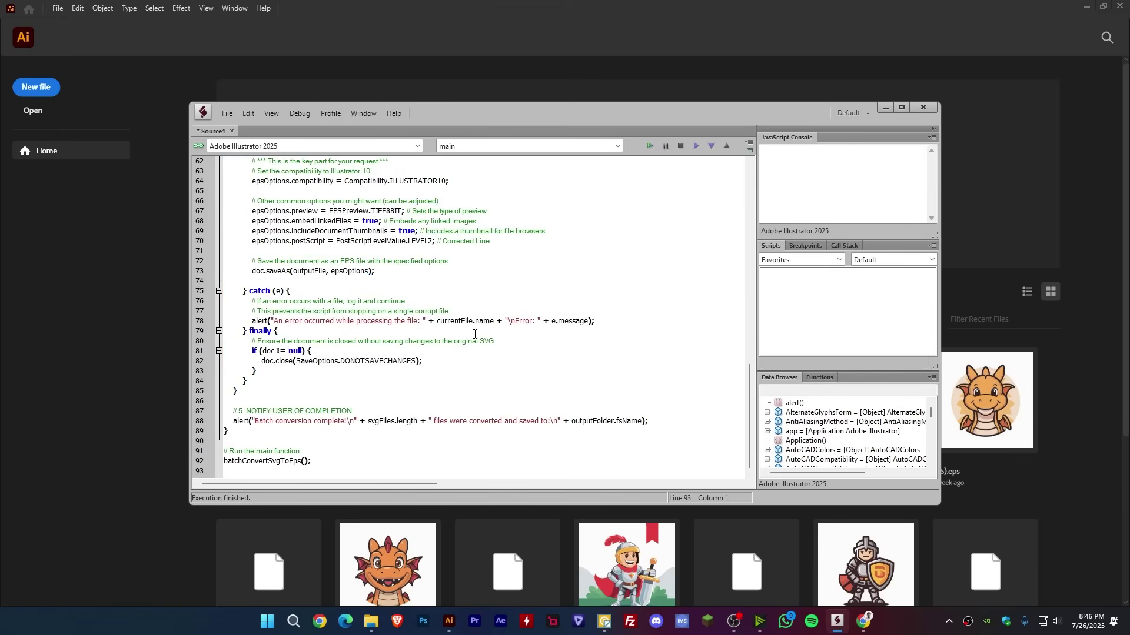
{"action": "scroll", "coordinate": [474, 334], "scroll_direction": "up", "scroll_amount": 1}
{"action": "scroll", "coordinate": [474, 334], "scroll_direction": "up", "scroll_amount": 8}
{"action": "scroll", "coordinate": [473, 332], "scroll_direction": "up", "scroll_amount": 9}
{"action": "scroll", "coordinate": [471, 328], "scroll_direction": "up", "scroll_amount": 3}
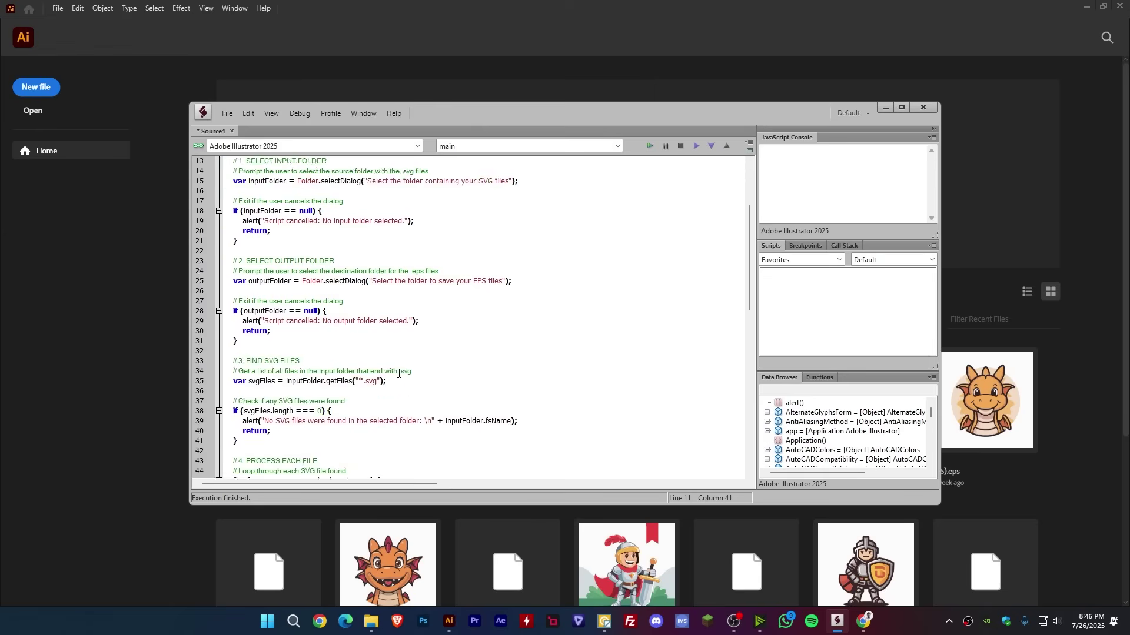
Step: Rerun the corrected script, choosing the SVG source folder and Output as the EPS destination
{"action": "left_click", "coordinate": [649, 146]}
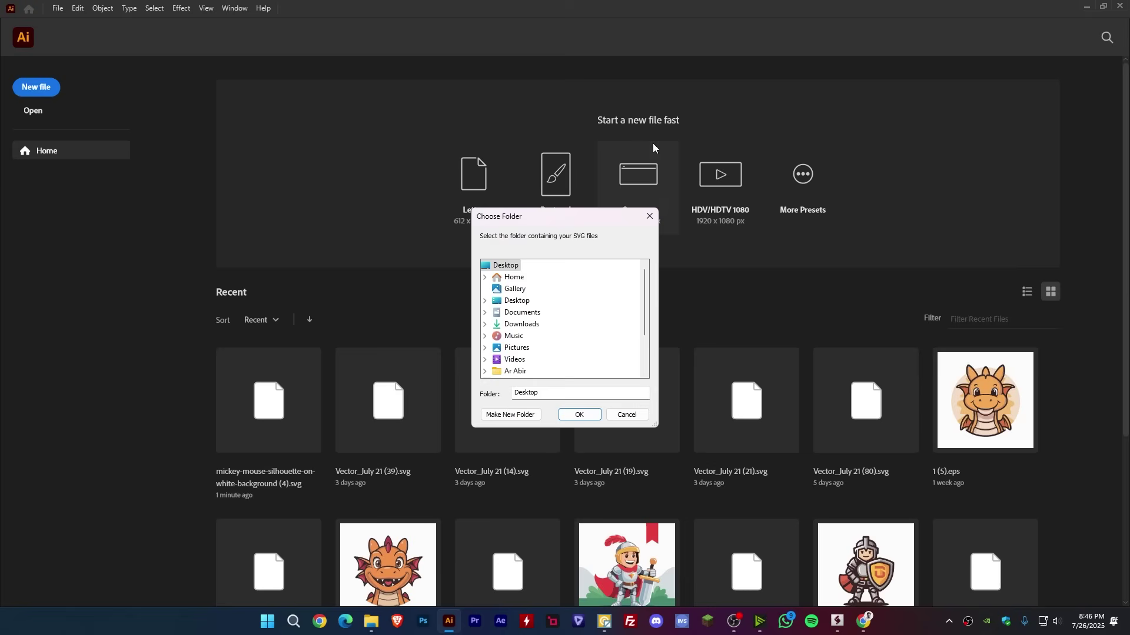
{"action": "scroll", "coordinate": [563, 318], "scroll_direction": "down", "scroll_amount": 5}
{"action": "scroll", "coordinate": [563, 318], "scroll_direction": "down", "scroll_amount": 3}
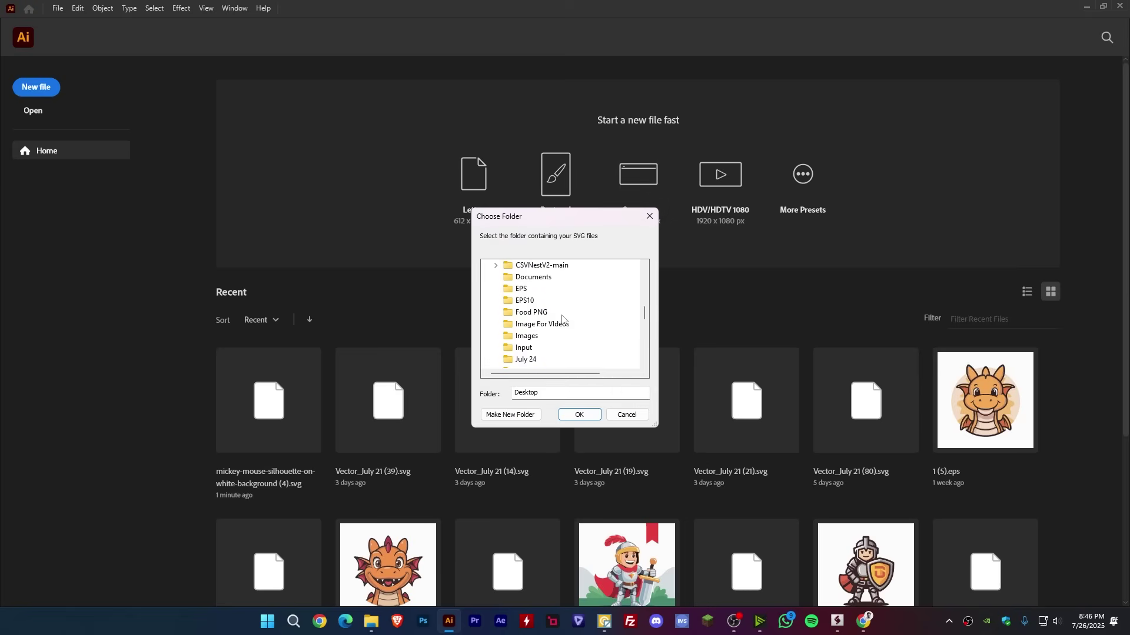
{"action": "left_click", "coordinate": [547, 347]}
{"action": "left_click", "coordinate": [573, 415]}
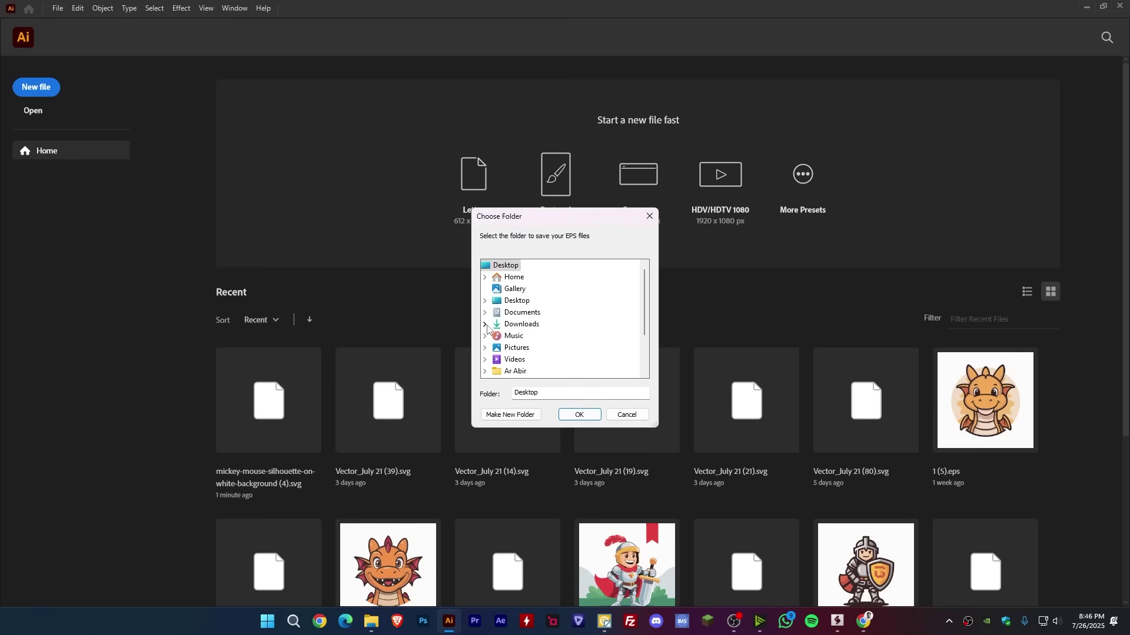
{"action": "scroll", "coordinate": [535, 339], "scroll_direction": "down", "scroll_amount": 5}
{"action": "scroll", "coordinate": [536, 327], "scroll_direction": "down", "scroll_amount": 2}
{"action": "left_click", "coordinate": [534, 316]}
{"action": "left_click", "coordinate": [580, 415]}
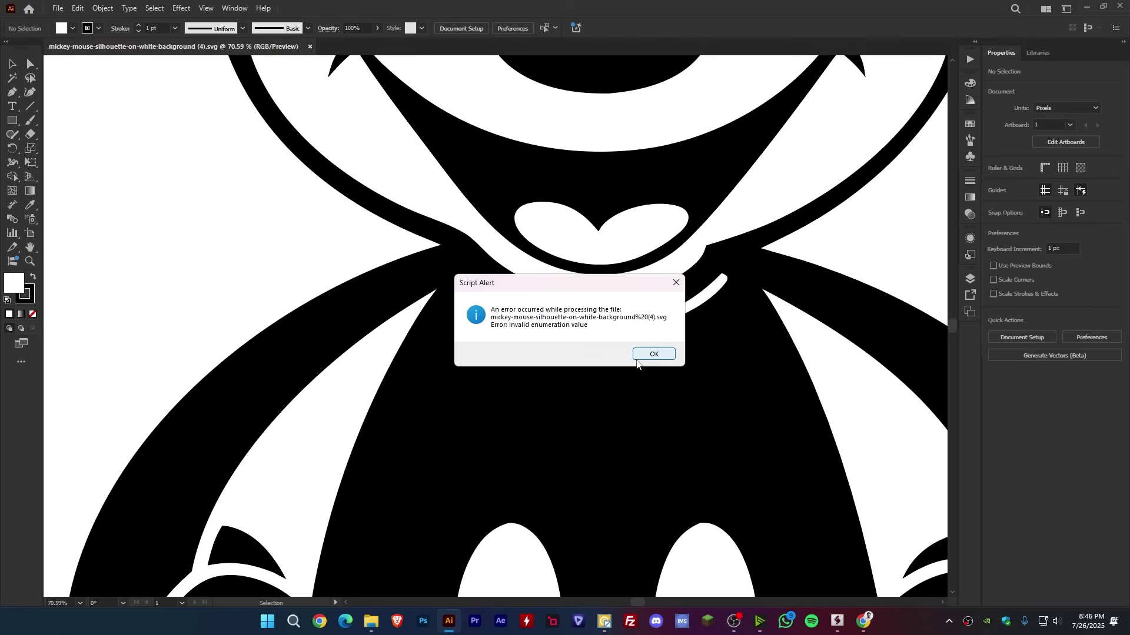
Step: Dismiss the mickey-mouse 'Invalid enumeration value' error and return to the script in ExtendScript Toolkit
{"action": "left_click", "coordinate": [650, 355]}
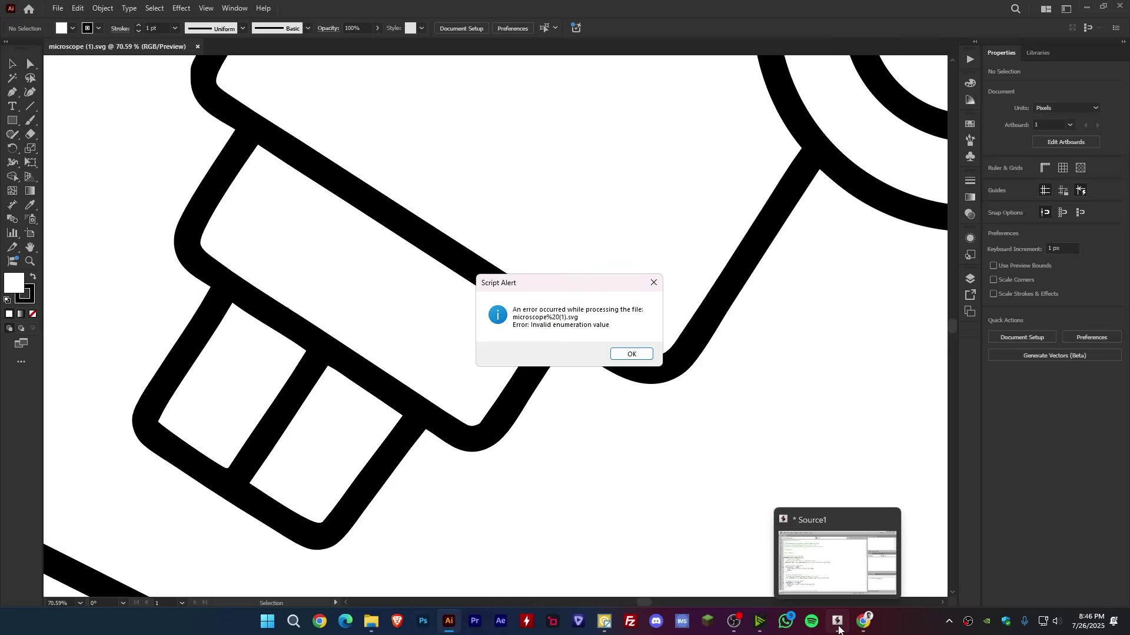
{"action": "left_click", "coordinate": [838, 621]}
{"action": "scroll", "coordinate": [464, 336], "scroll_direction": "down", "scroll_amount": 9}
{"action": "scroll", "coordinate": [467, 338], "scroll_direction": "down", "scroll_amount": 9}
Step: Delete the epsOptions.preview line from the conversion script
{"action": "scroll", "coordinate": [468, 341], "scroll_direction": "down", "scroll_amount": 3}
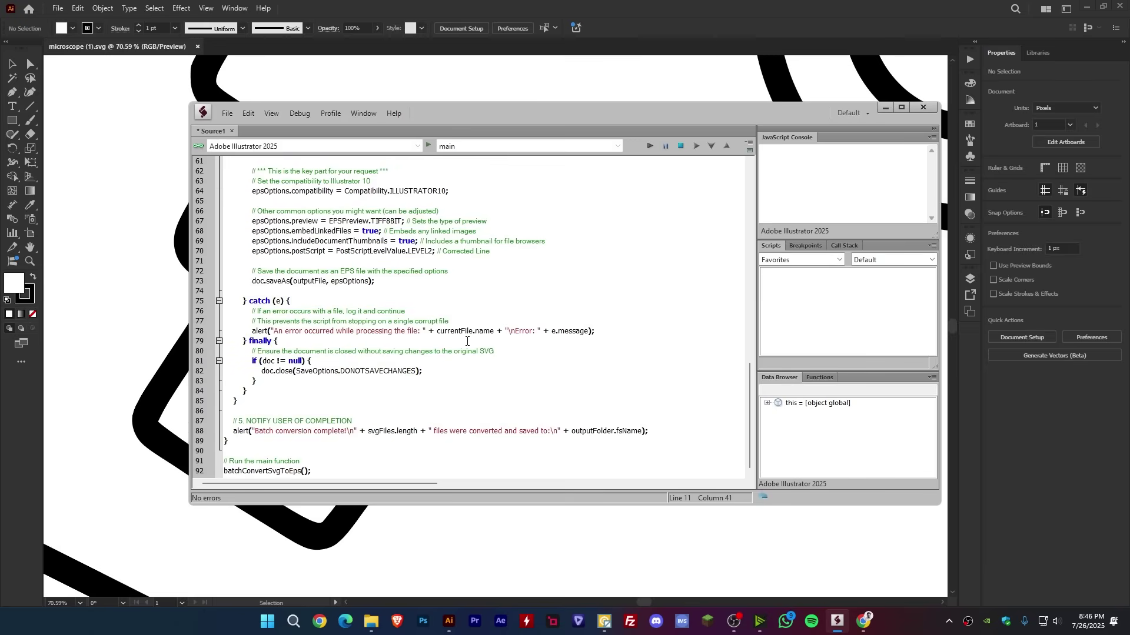
{"action": "scroll", "coordinate": [467, 341], "scroll_direction": "up", "scroll_amount": 6}
{"action": "scroll", "coordinate": [467, 342], "scroll_direction": "up", "scroll_amount": 11}
{"action": "scroll", "coordinate": [465, 339], "scroll_direction": "up", "scroll_amount": 3}
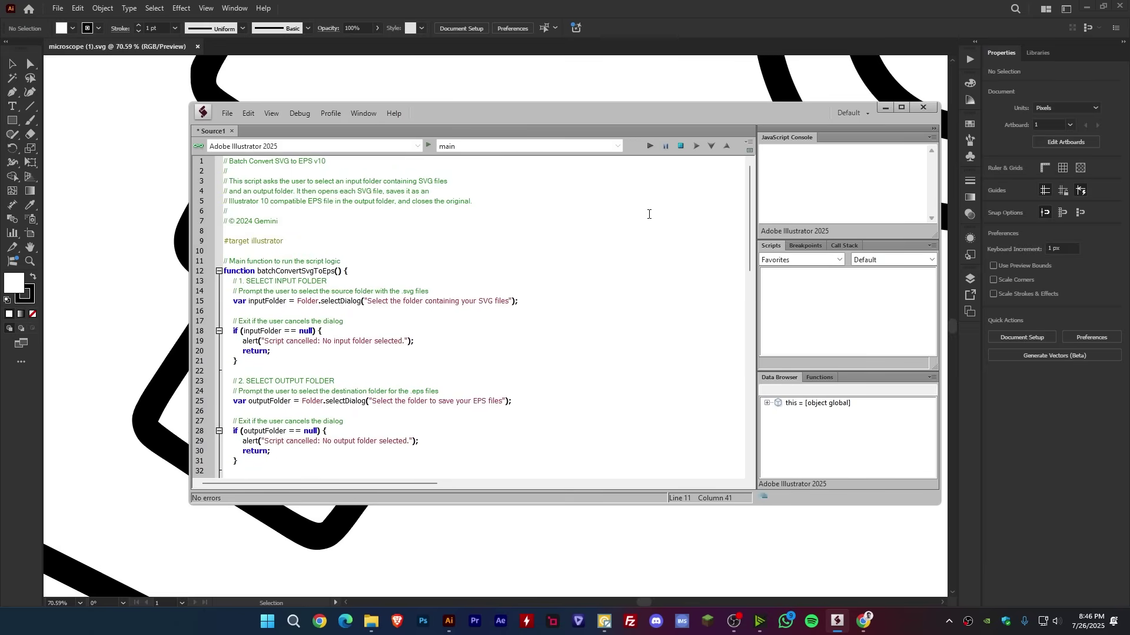
{"action": "scroll", "coordinate": [299, 266], "scroll_direction": "down", "scroll_amount": 4}
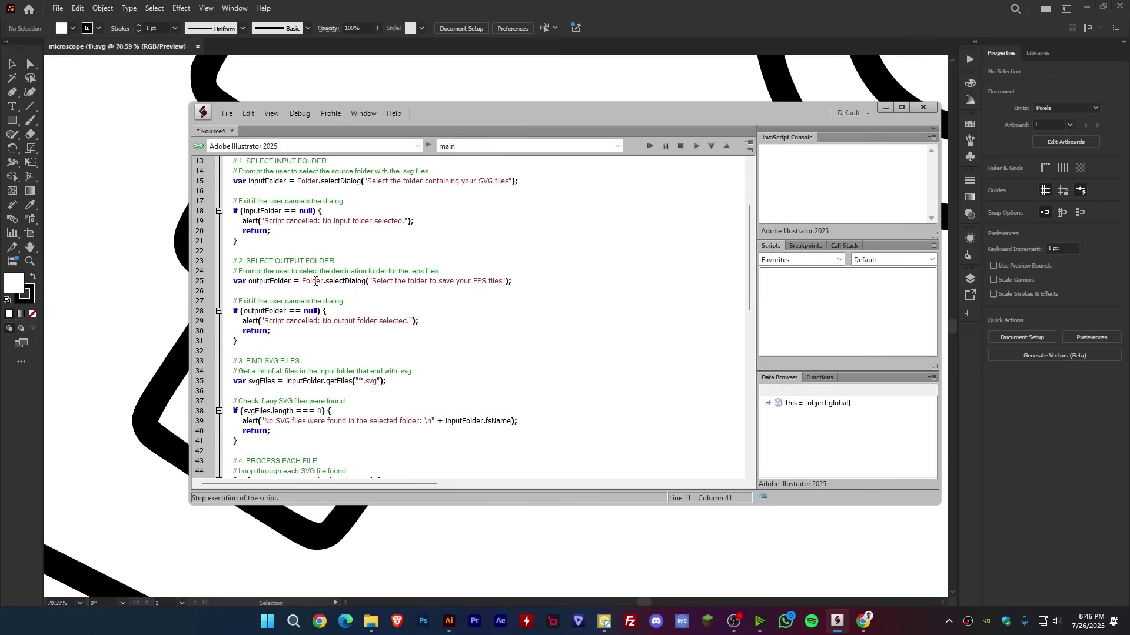
{"action": "scroll", "coordinate": [382, 316], "scroll_direction": "down", "scroll_amount": 8}
{"action": "scroll", "coordinate": [426, 365], "scroll_direction": "down", "scroll_amount": 3}
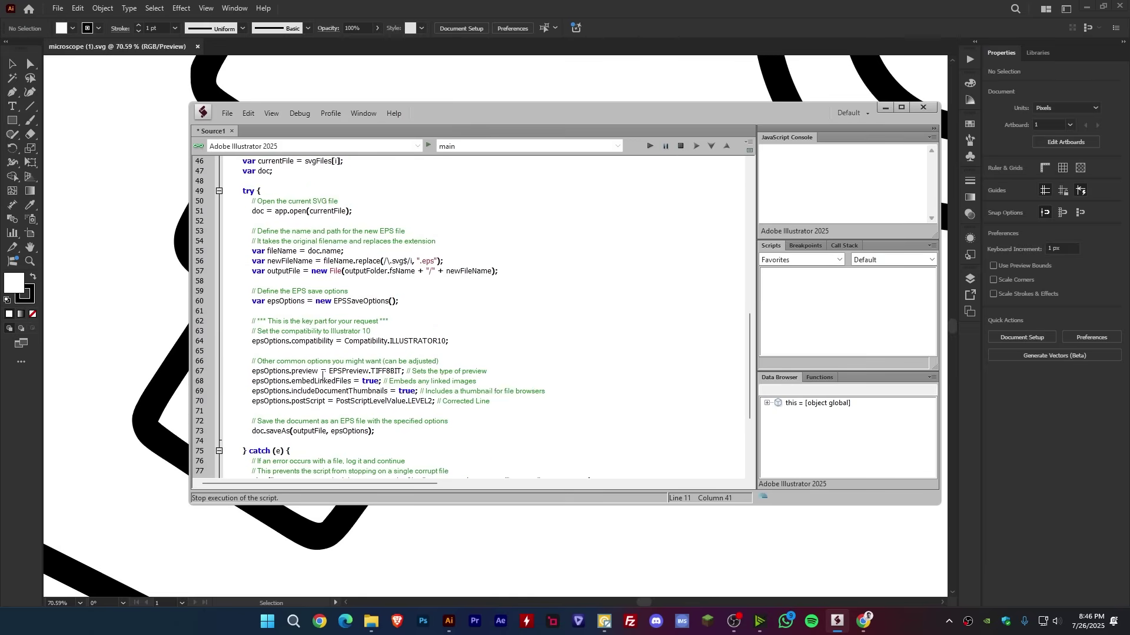
{"action": "left_click_drag", "start_coordinate": [512, 372], "coordinate": [229, 373]}
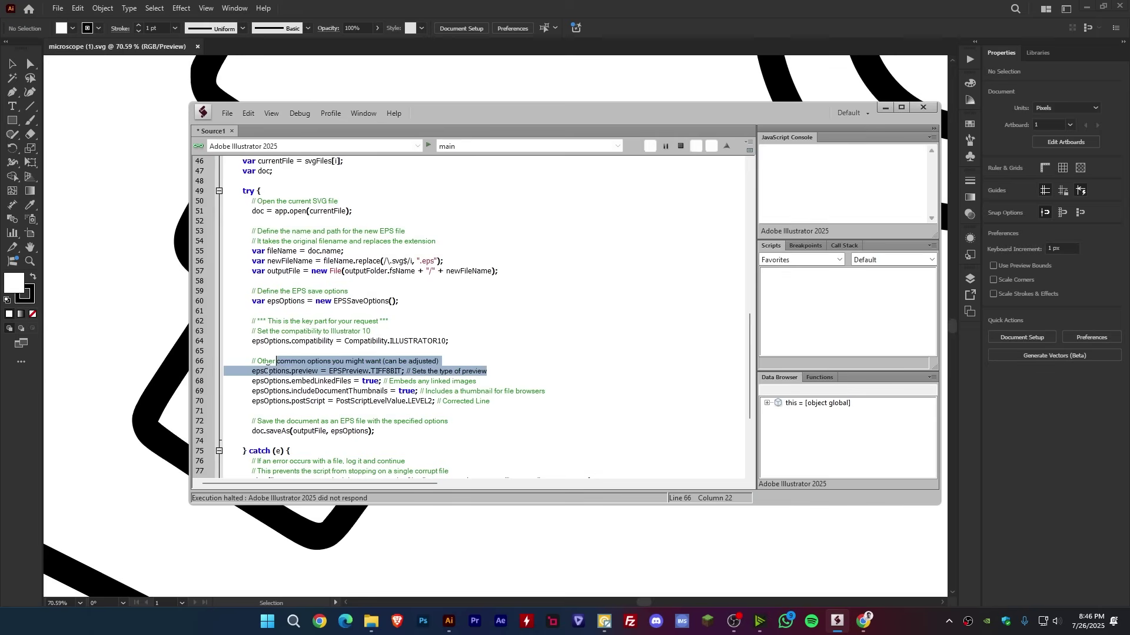
{"action": "key", "text": "BackSpace"}
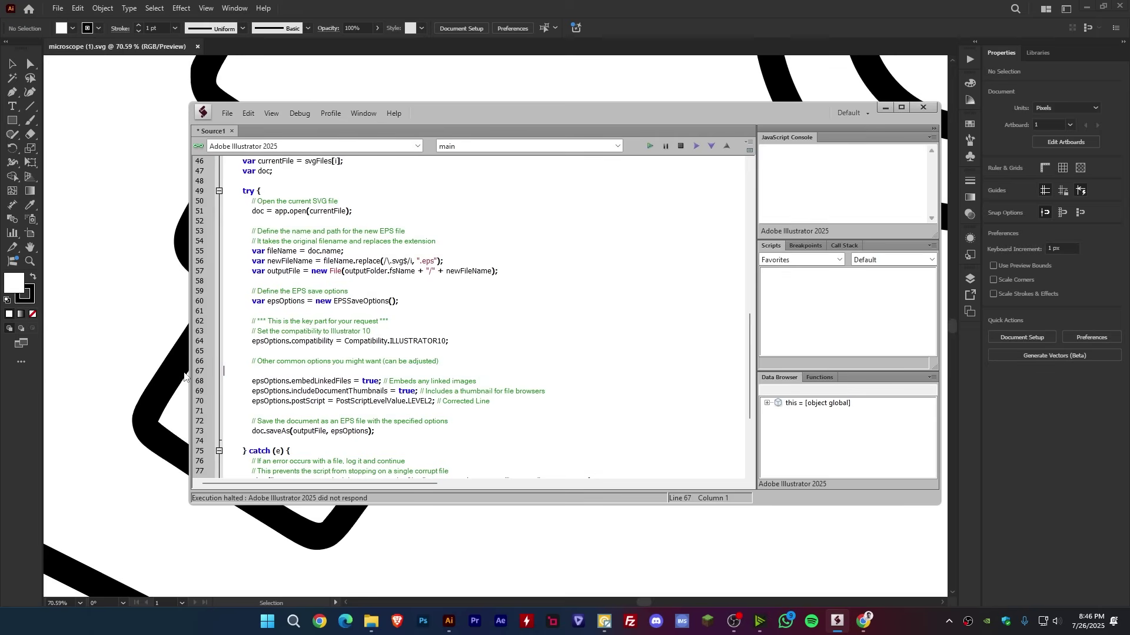
{"action": "key", "text": "BackSpace"}
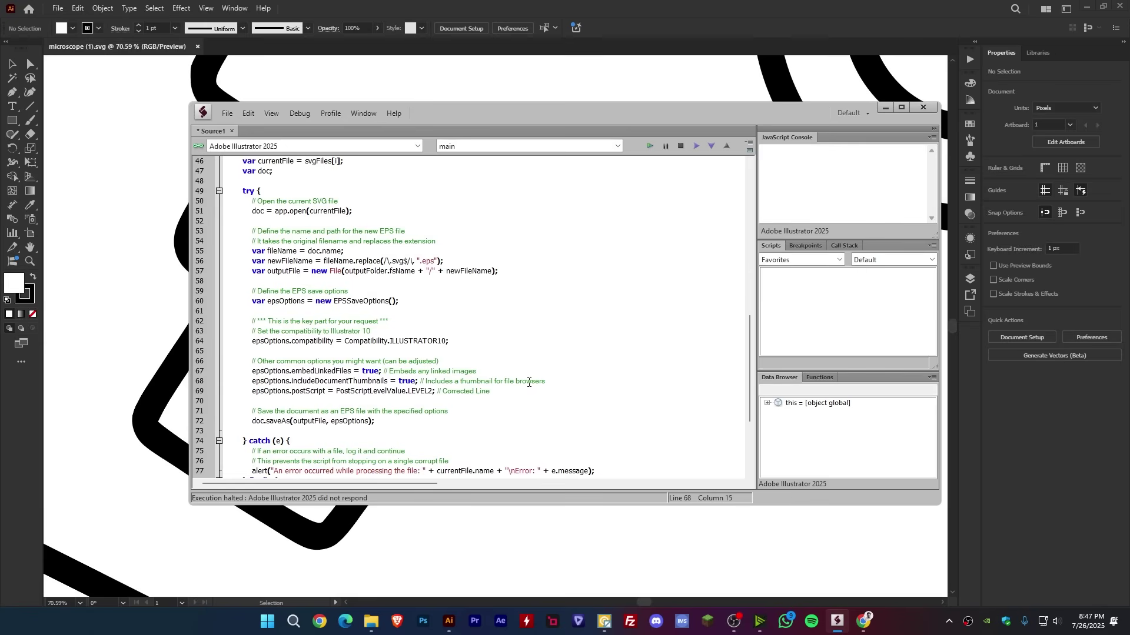
Step: Delete the epsOptions.includeDocumentThumbnails line and place the cursor on the #target illustrator line
{"action": "left_click_drag", "start_coordinate": [558, 380], "coordinate": [223, 383]}
{"action": "key", "text": "BackSpace"}
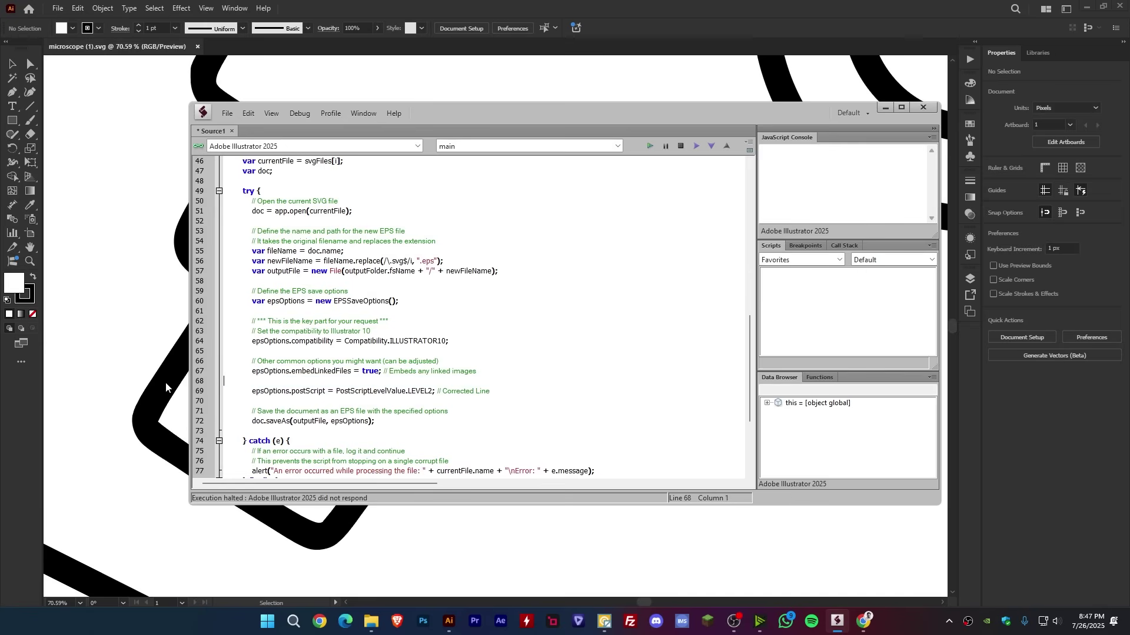
{"action": "key", "text": "BackSpace"}
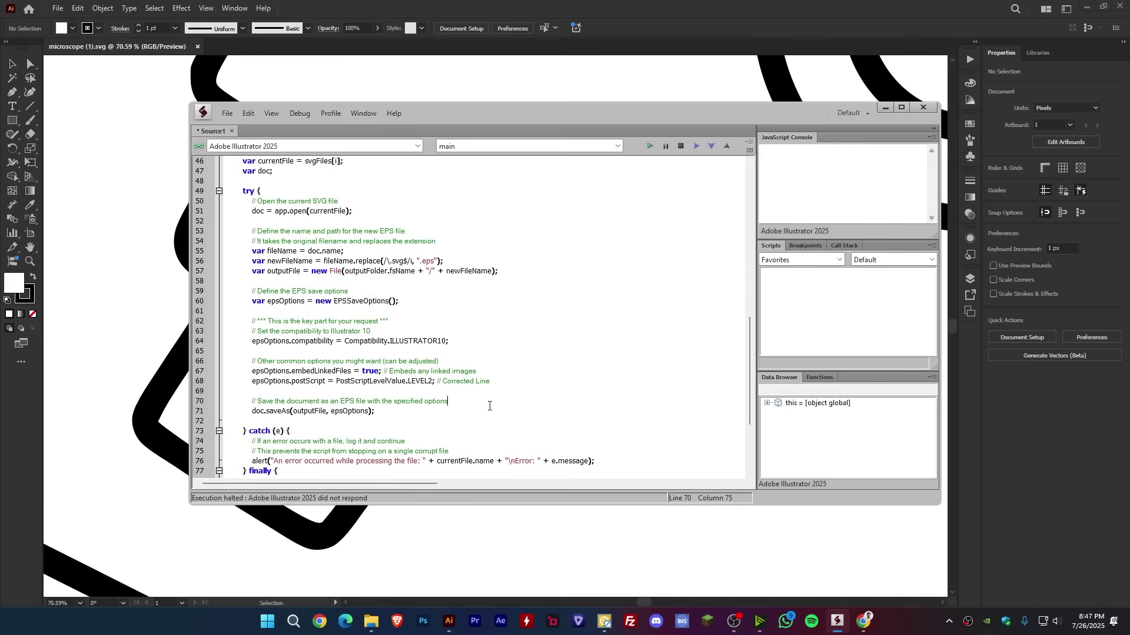
{"action": "scroll", "coordinate": [489, 406], "scroll_direction": "down", "scroll_amount": 1}
{"action": "scroll", "coordinate": [342, 416], "scroll_direction": "down", "scroll_amount": 3}
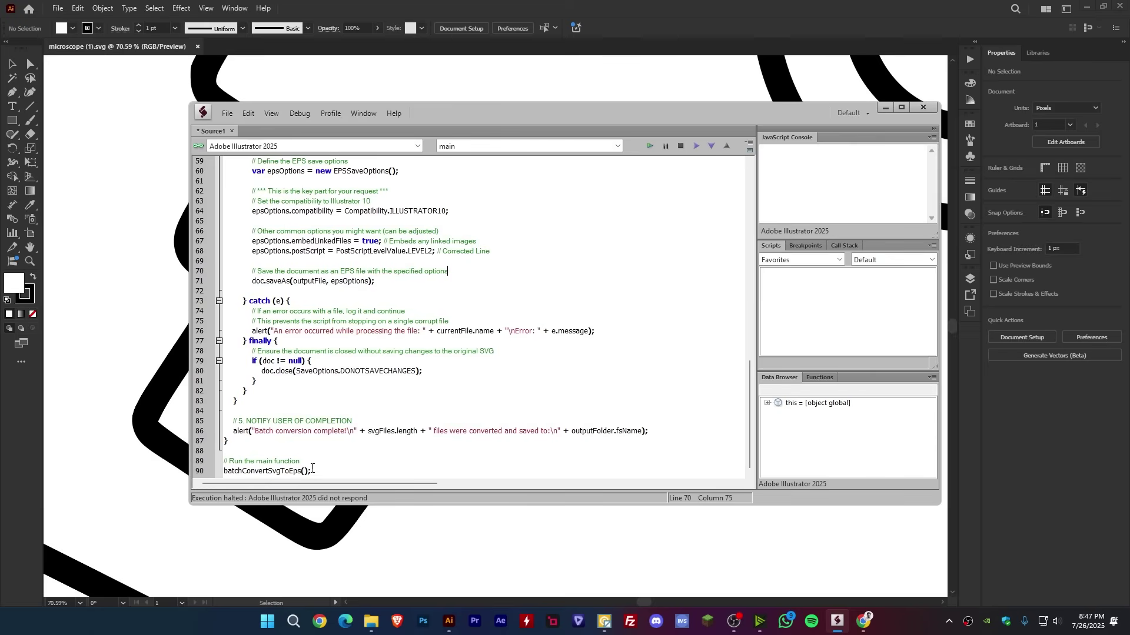
{"action": "scroll", "coordinate": [422, 362], "scroll_direction": "up", "scroll_amount": 8}
{"action": "scroll", "coordinate": [447, 294], "scroll_direction": "up", "scroll_amount": 10}
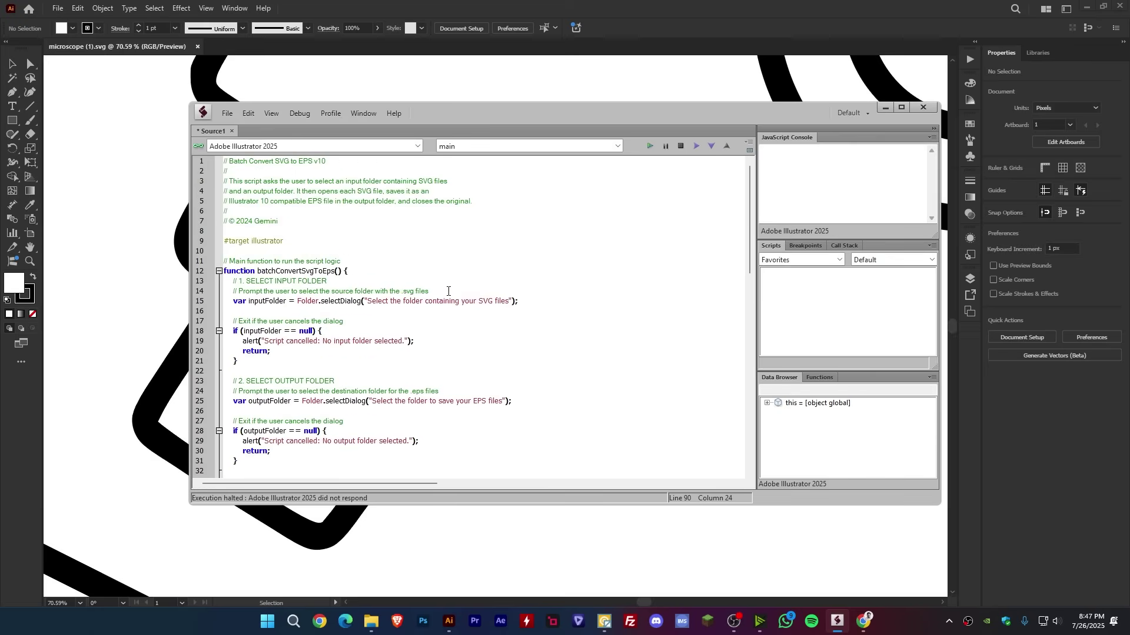
{"action": "left_click", "coordinate": [462, 240]}
Step: Cancel saving the script, close microscope (1).svg in Illustrator, and return to ExtendScript Toolkit
{"action": "key", "text": "ctrl+s"}
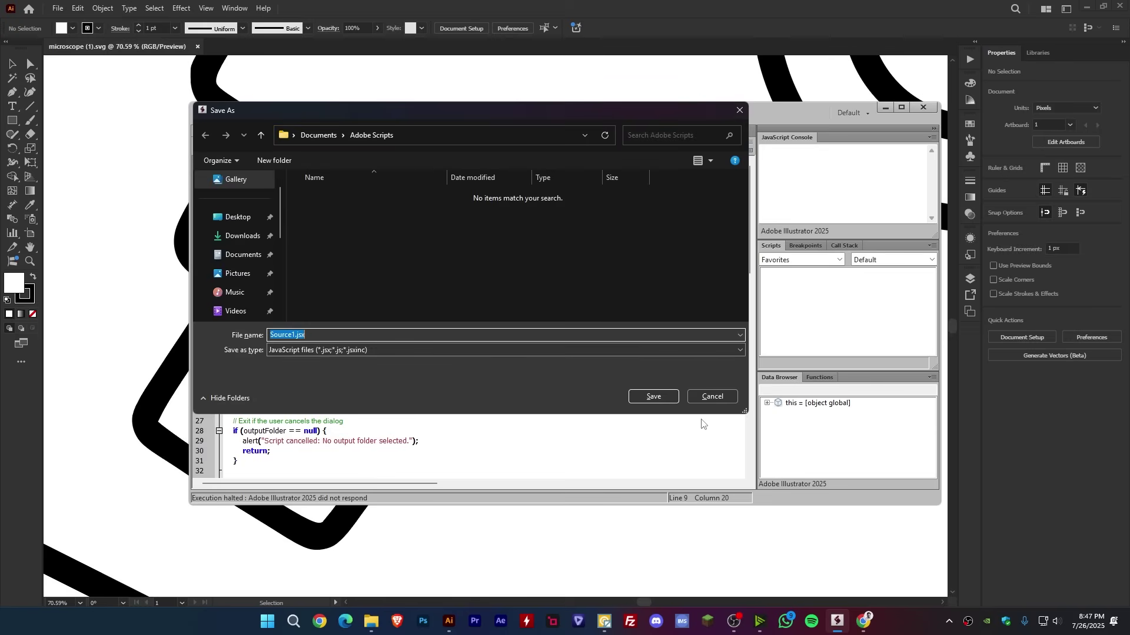
{"action": "left_click", "coordinate": [712, 397]}
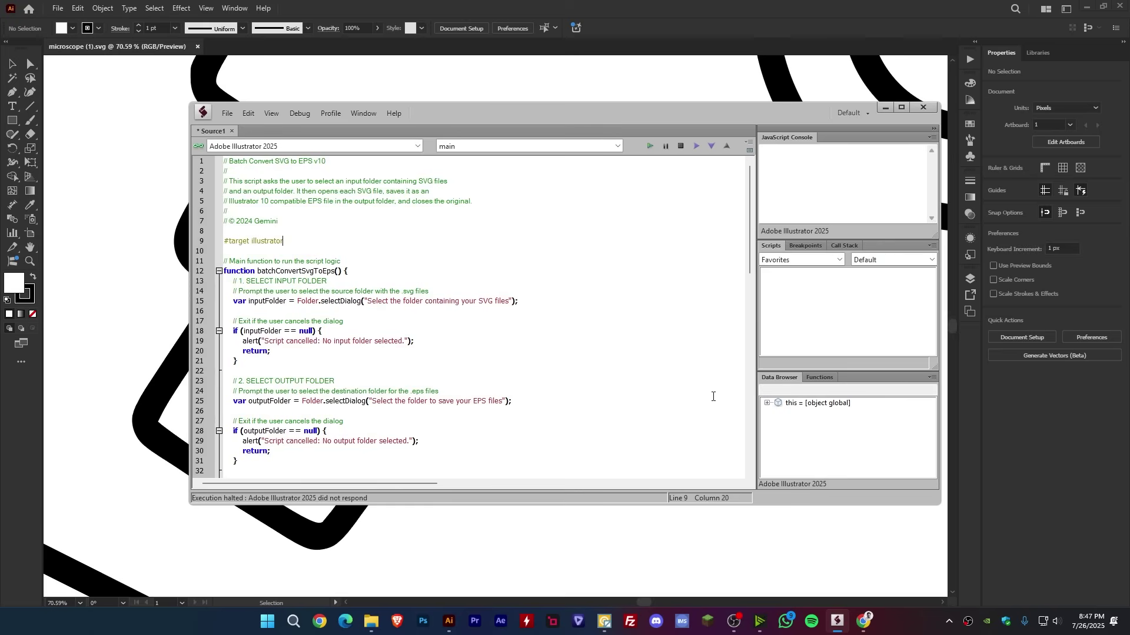
{"action": "left_click", "coordinate": [203, 45]}
{"action": "left_click", "coordinate": [630, 354]}
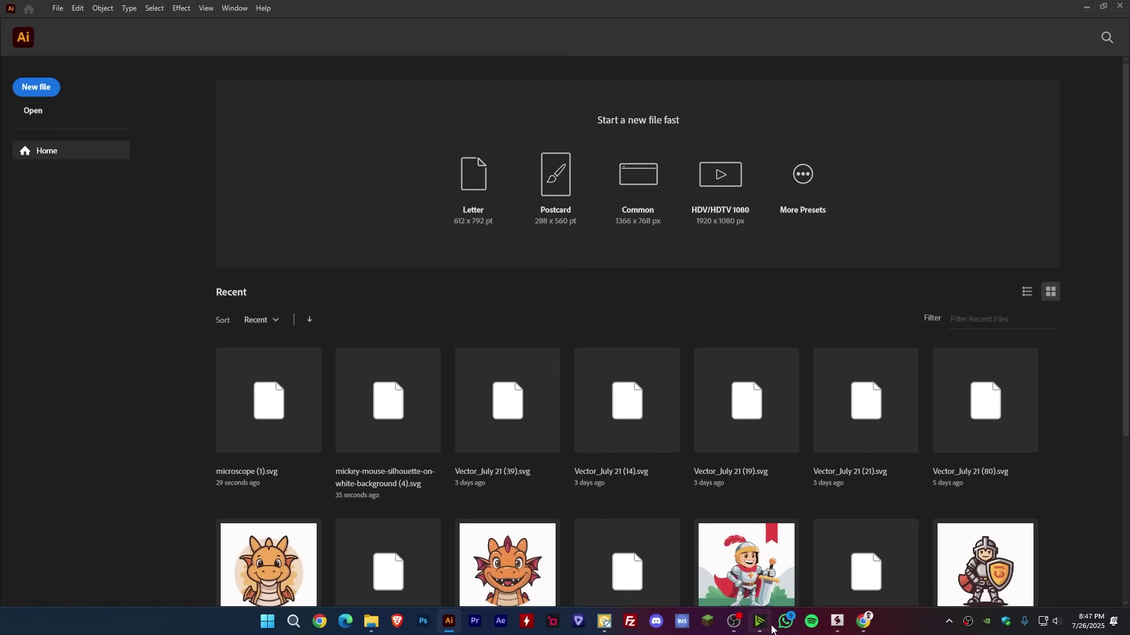
{"action": "left_click", "coordinate": [837, 622]}
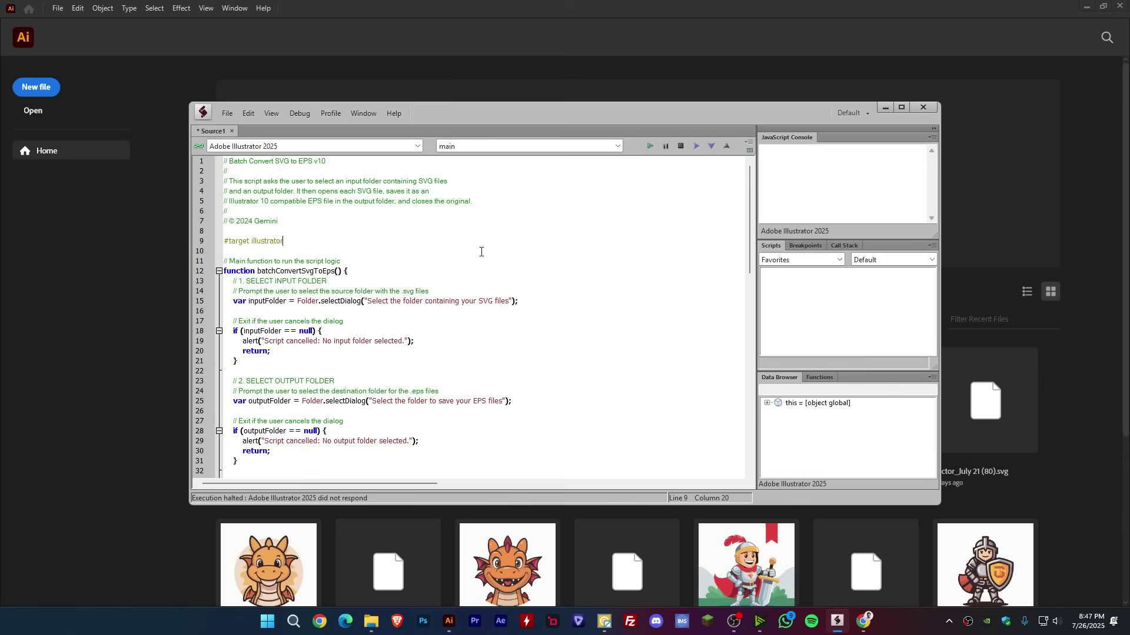
Step: Run the edited script and choose Downloads > Input as the SVG source folder
{"action": "left_click", "coordinate": [649, 147]}
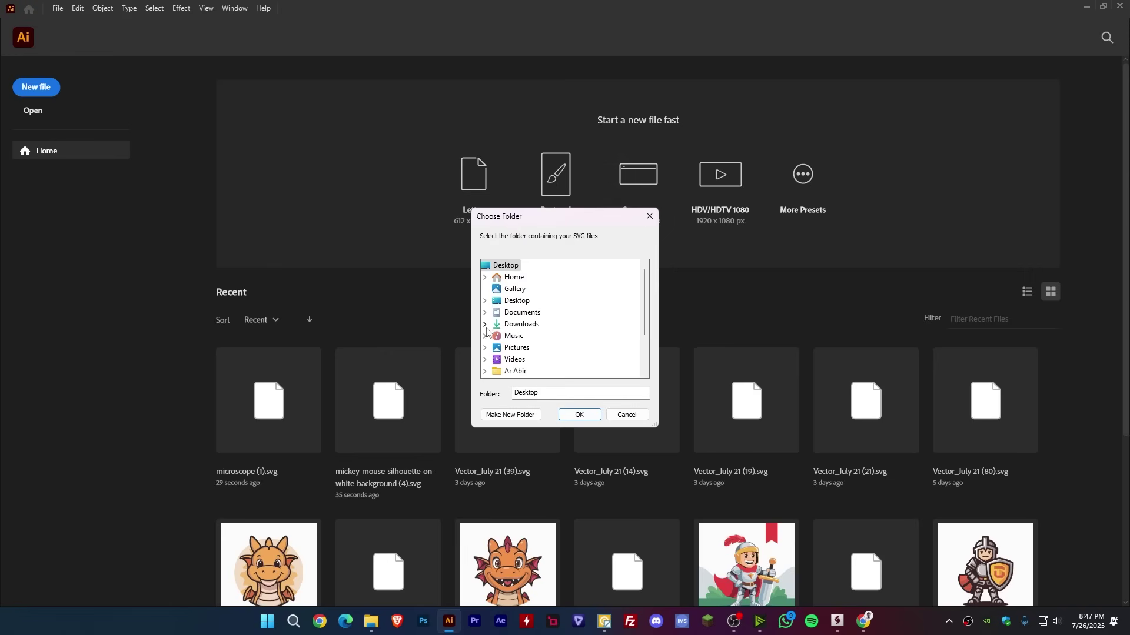
{"action": "left_click", "coordinate": [485, 324]}
{"action": "scroll", "coordinate": [551, 335], "scroll_direction": "down", "scroll_amount": 5}
{"action": "scroll", "coordinate": [551, 337], "scroll_direction": "down", "scroll_amount": 5}
{"action": "scroll", "coordinate": [551, 335], "scroll_direction": "down", "scroll_amount": 1}
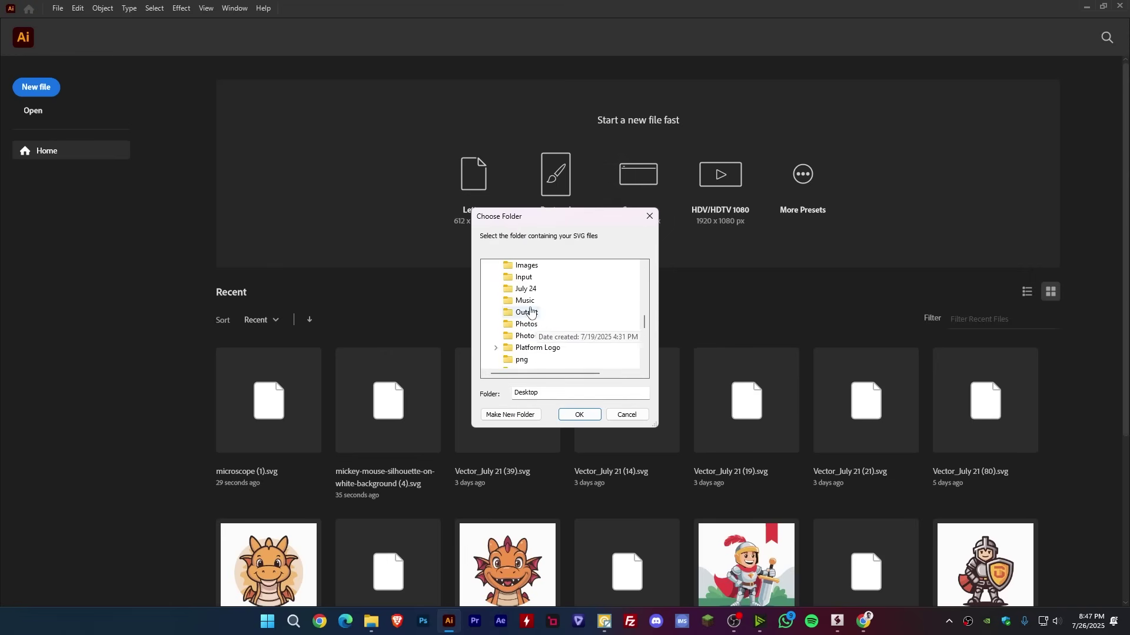
{"action": "left_click", "coordinate": [523, 277]}
{"action": "left_click", "coordinate": [579, 415]}
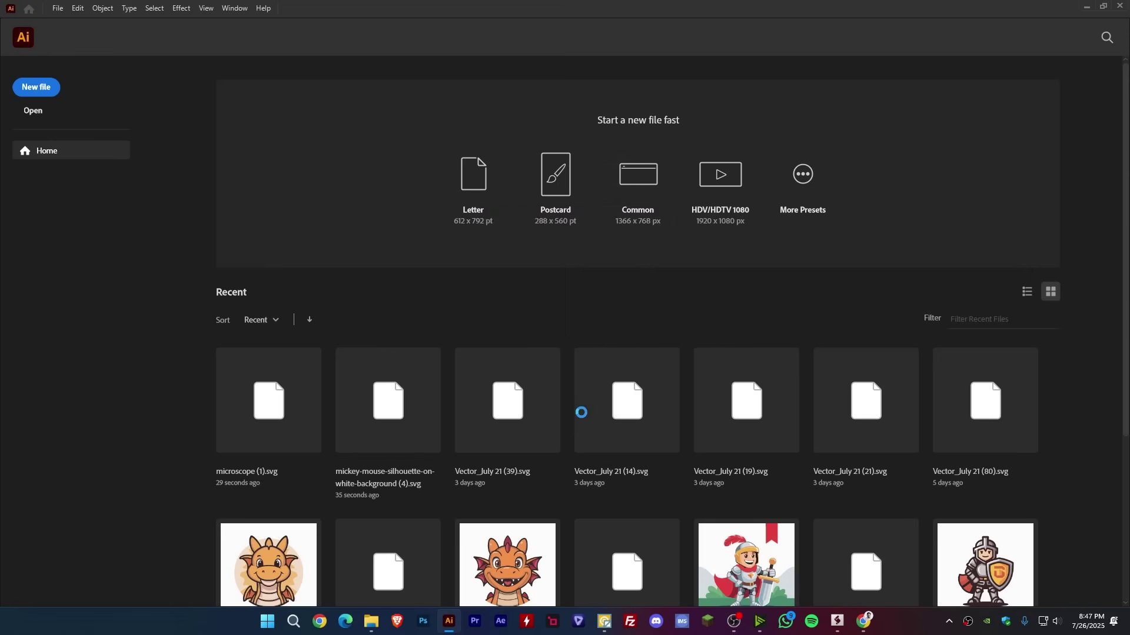
Step: Choose Downloads > Output as the EPS destination folder
{"action": "left_click", "coordinate": [518, 324]}
{"action": "scroll", "coordinate": [561, 329], "scroll_direction": "down", "scroll_amount": 3}
{"action": "scroll", "coordinate": [561, 329], "scroll_direction": "down", "scroll_amount": 3}
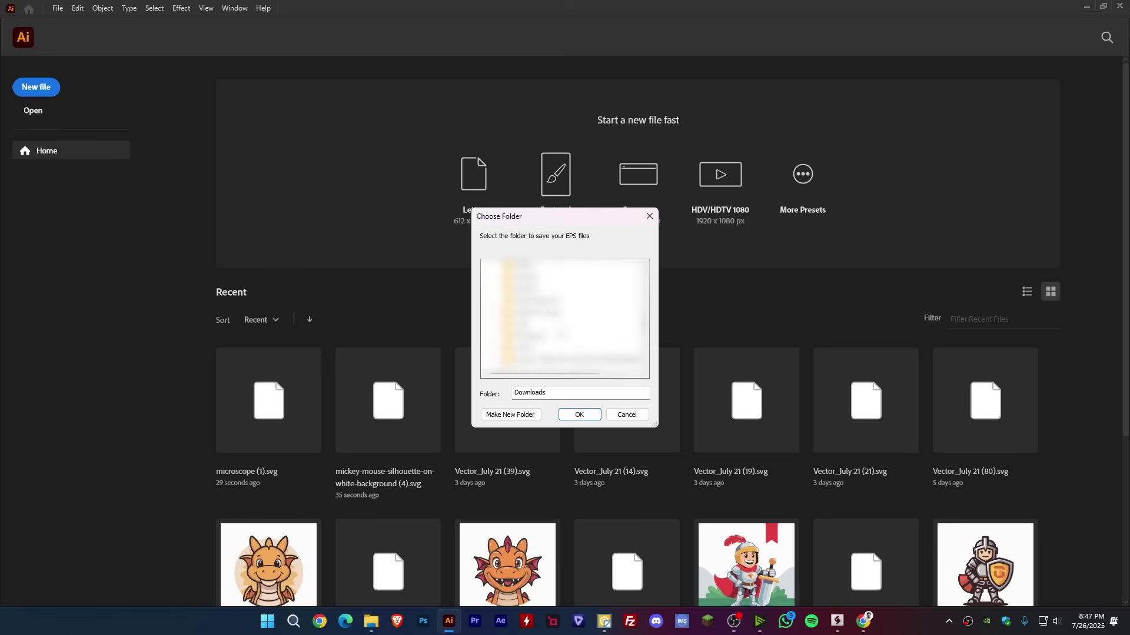
{"action": "left_click", "coordinate": [525, 277]}
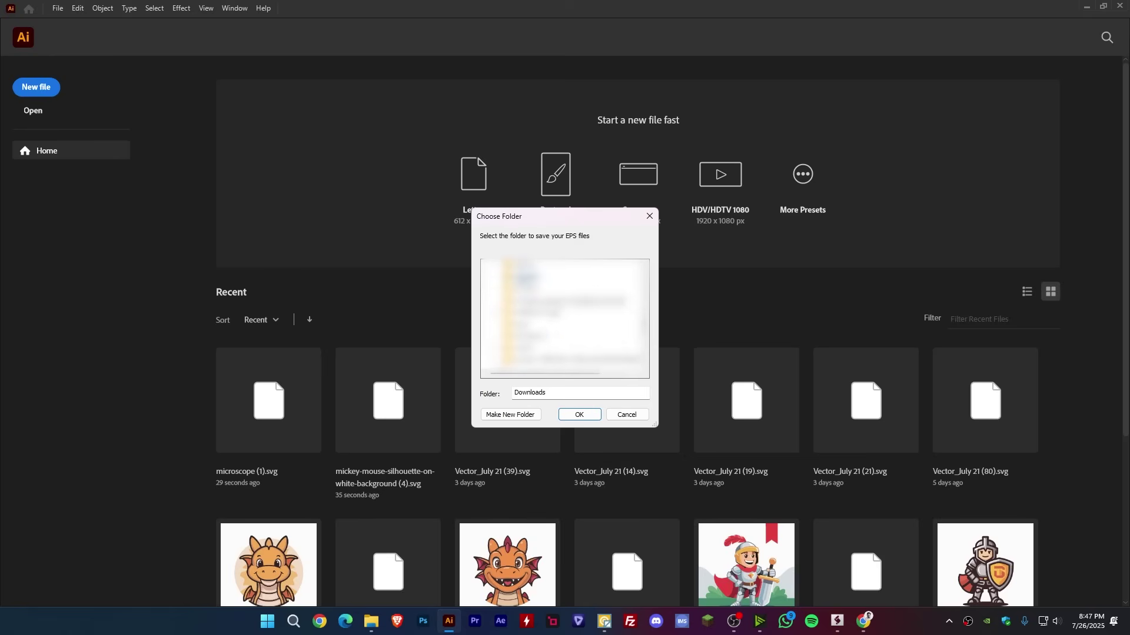
{"action": "left_click", "coordinate": [581, 415]}
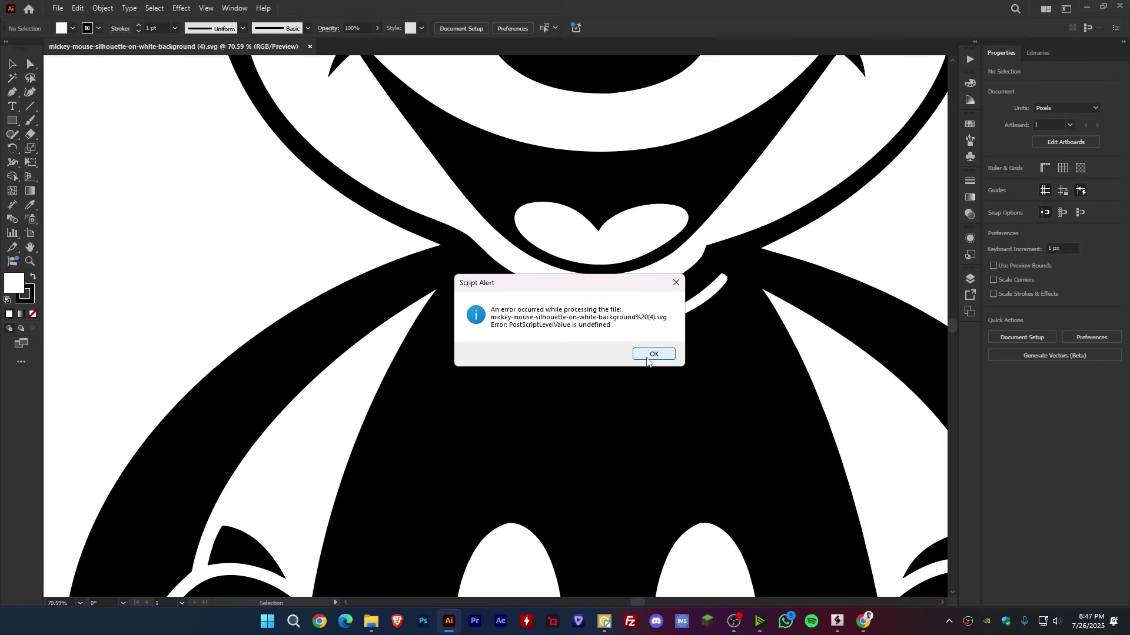
Step: Dismiss the 'PostScriptLevelValue is undefined' alerts for mickey-mouse and microscope (1).svg, then return to ExtendScript Toolkit
{"action": "left_click", "coordinate": [646, 360]}
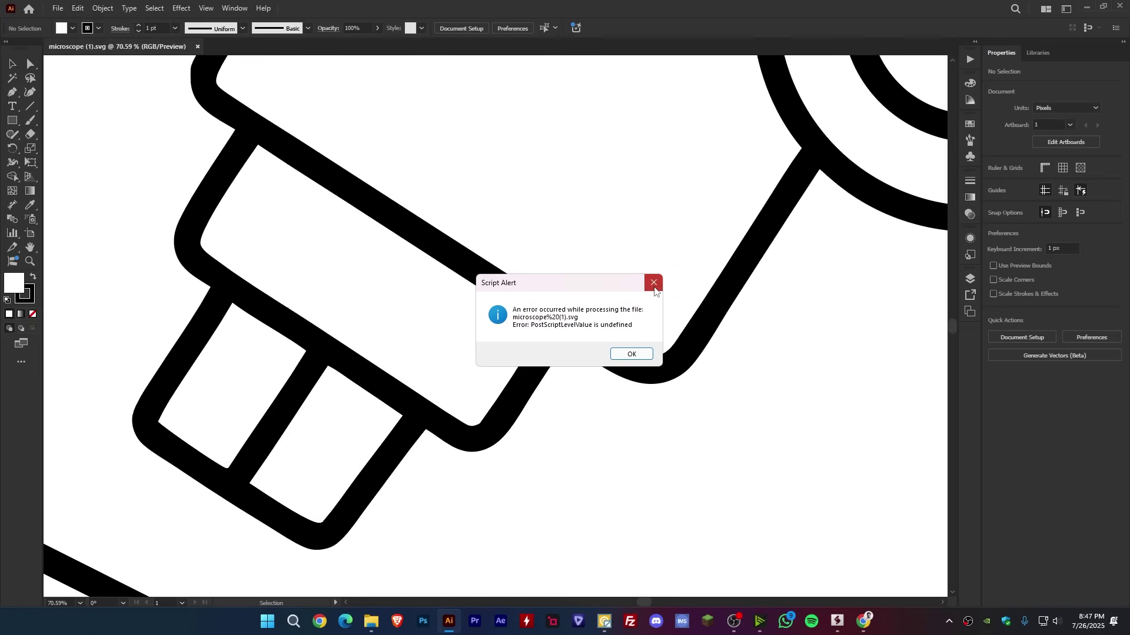
{"action": "left_click", "coordinate": [655, 287]}
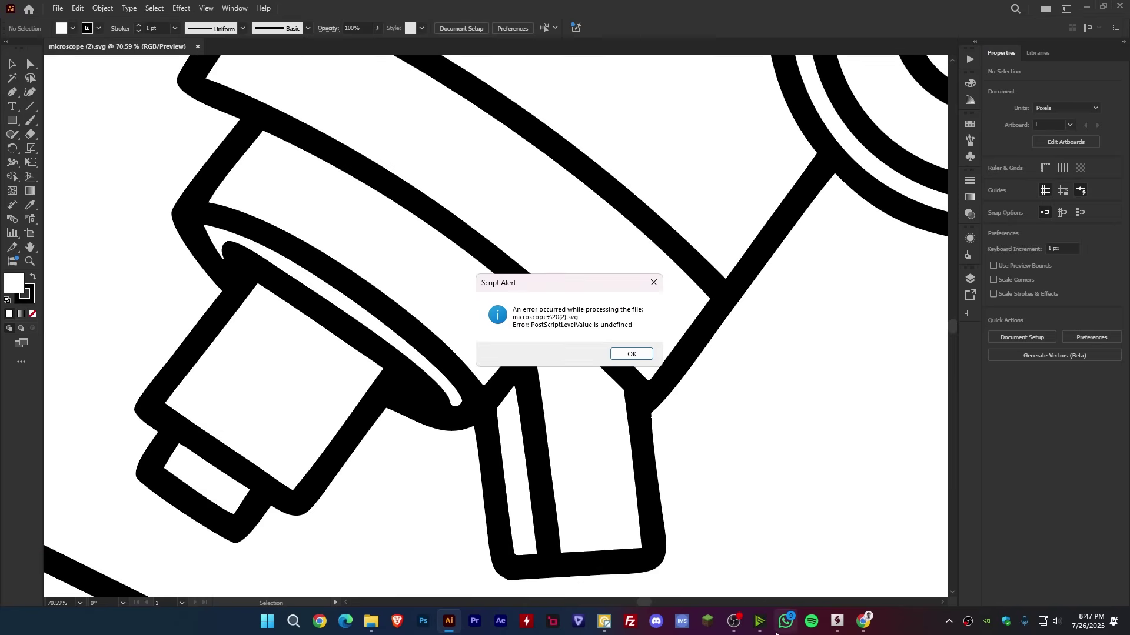
{"action": "left_click", "coordinate": [837, 622]}
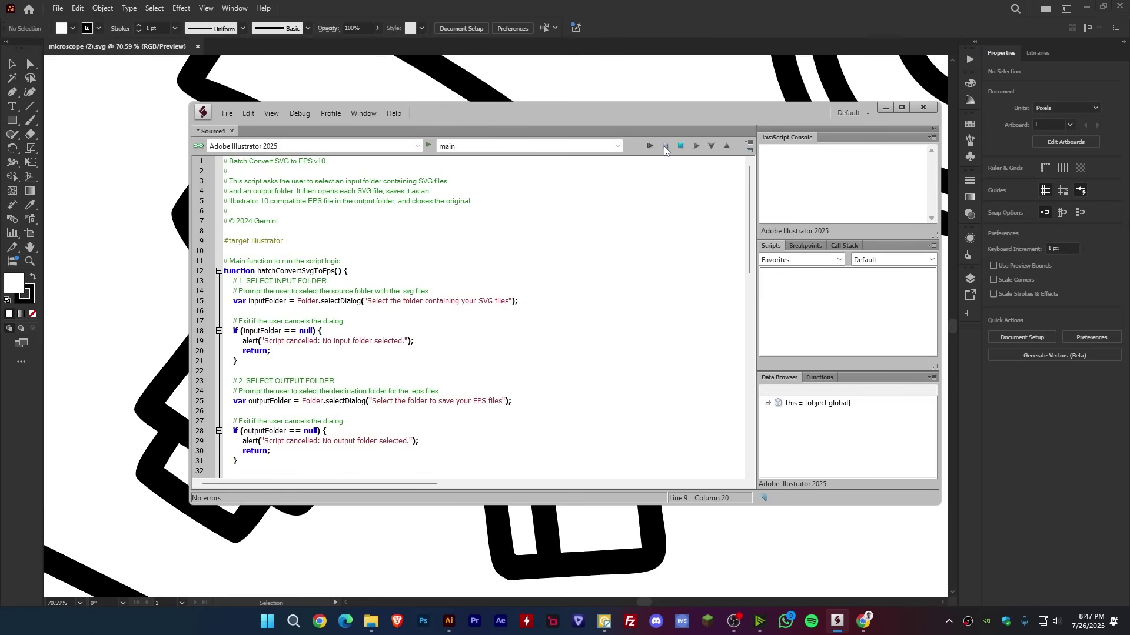
Step: Close the purple Chrome window and open the ChatGPT site in the other window
{"action": "left_click", "coordinate": [321, 622]}
{"action": "left_click", "coordinate": [830, 72]}
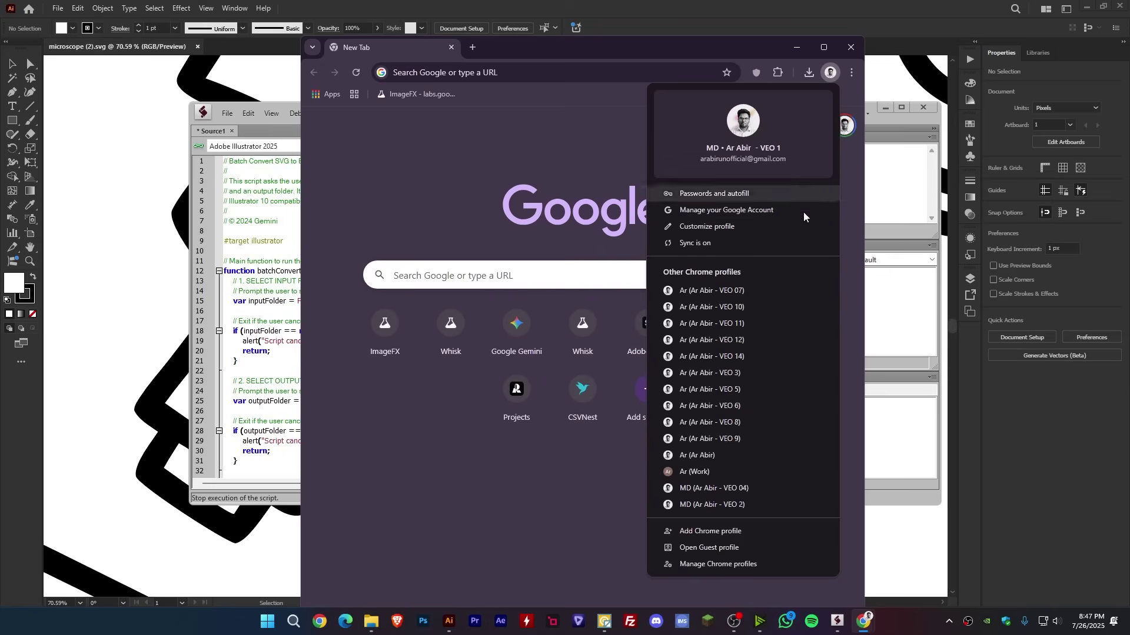
{"action": "left_click", "coordinate": [722, 456]}
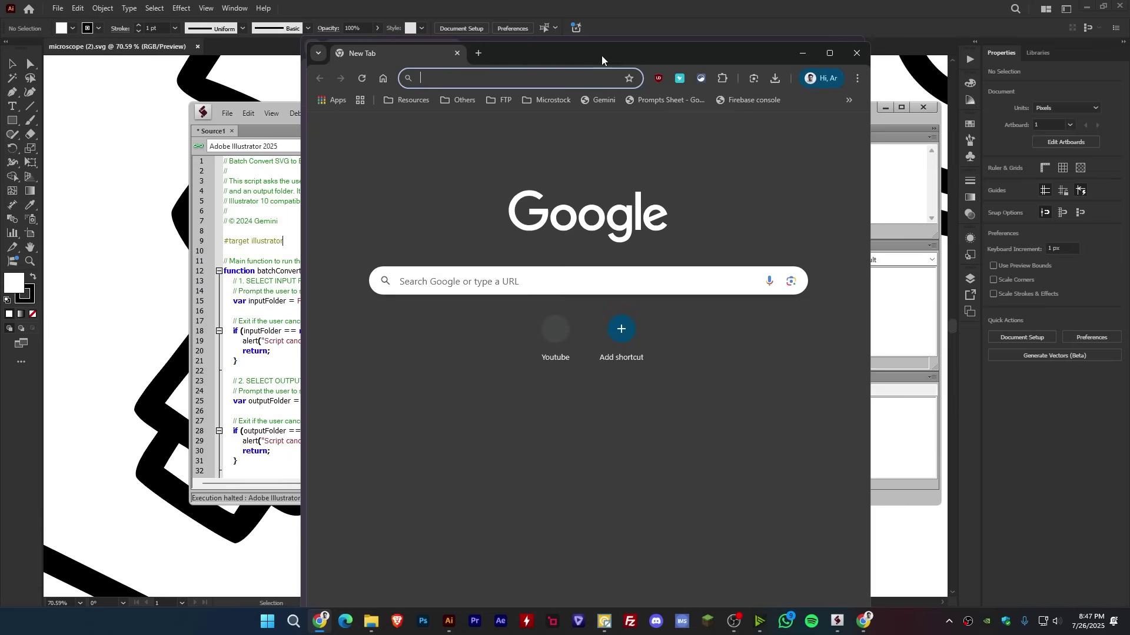
{"action": "left_click", "coordinate": [845, 47]}
{"action": "left_click", "coordinate": [832, 51]}
{"action": "type", "text": "c"}
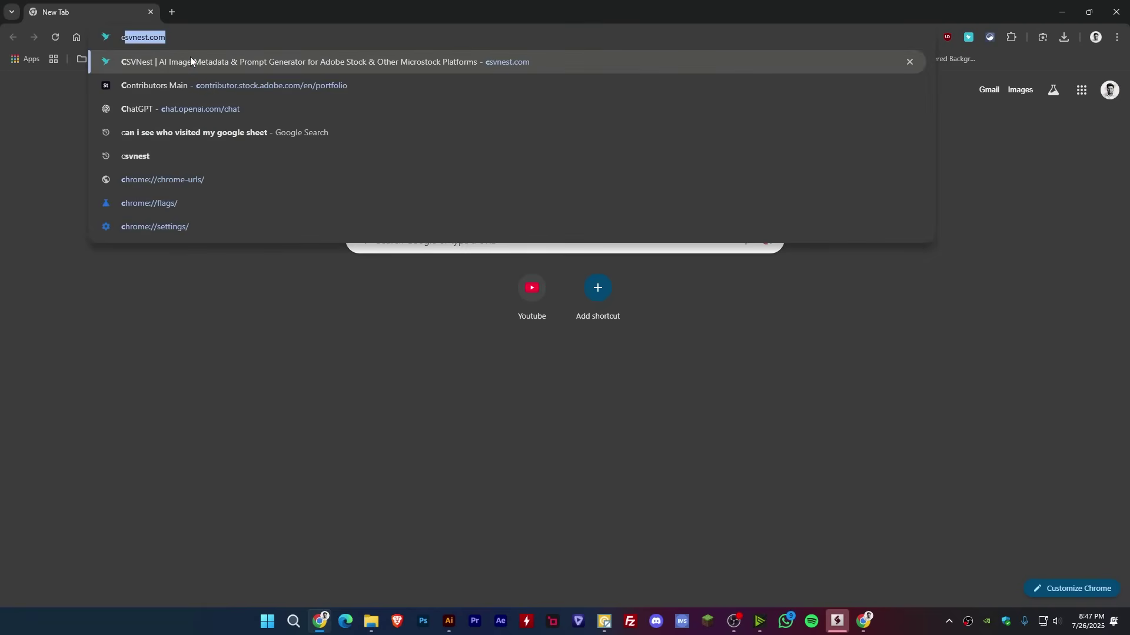
{"action": "type", "text": "hat.openai"}
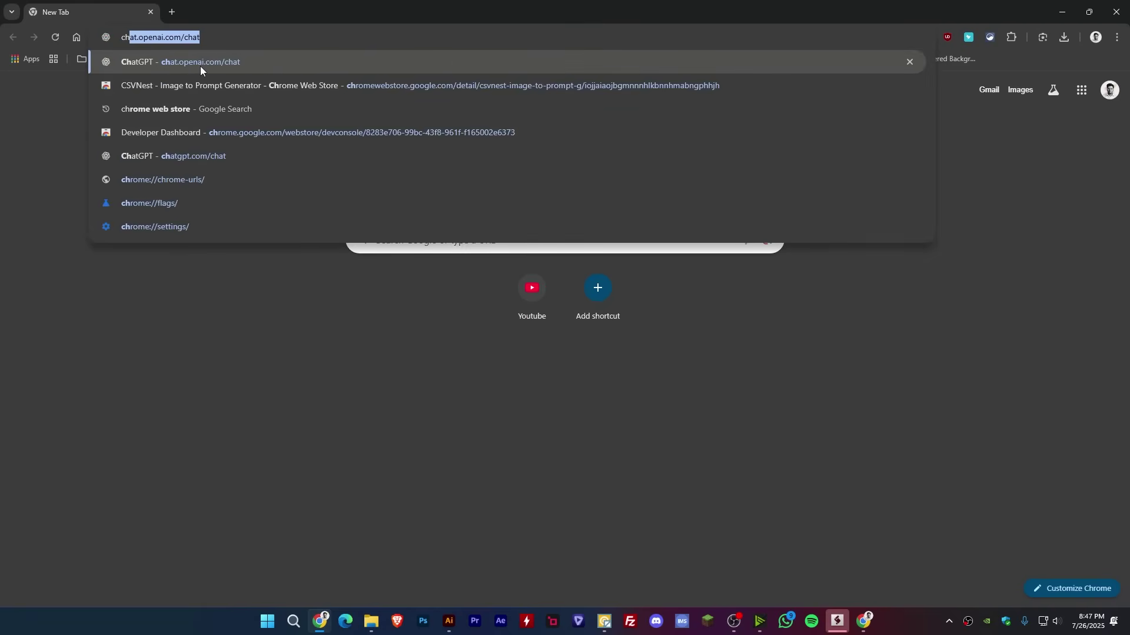
{"action": "left_click", "coordinate": [200, 66]}
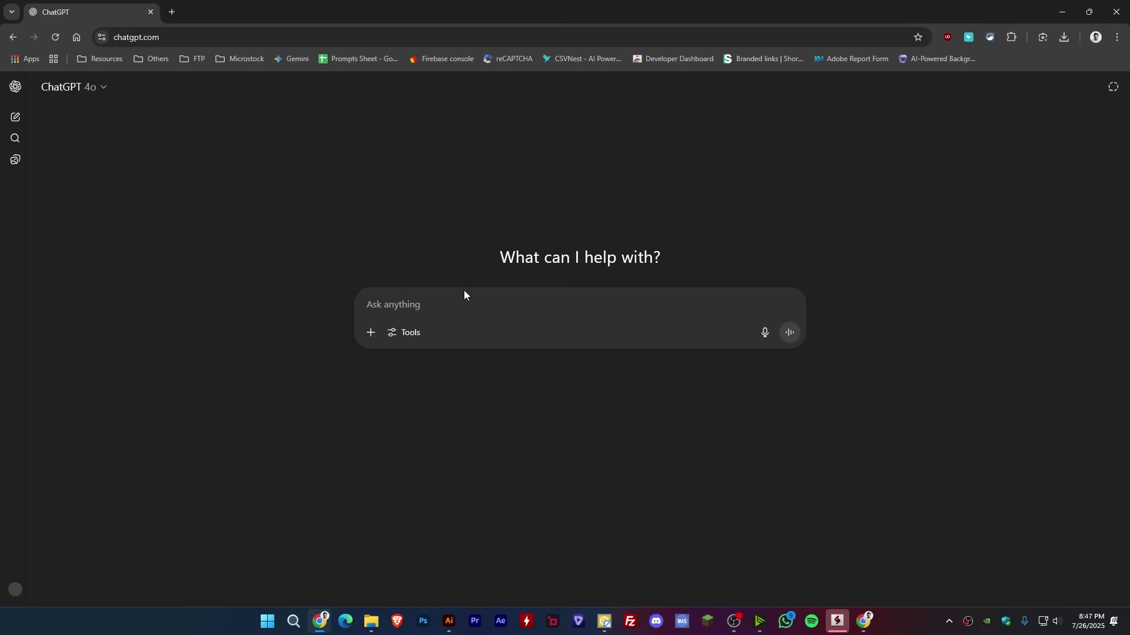
{"action": "mouse_move", "coordinate": [371, 620]}
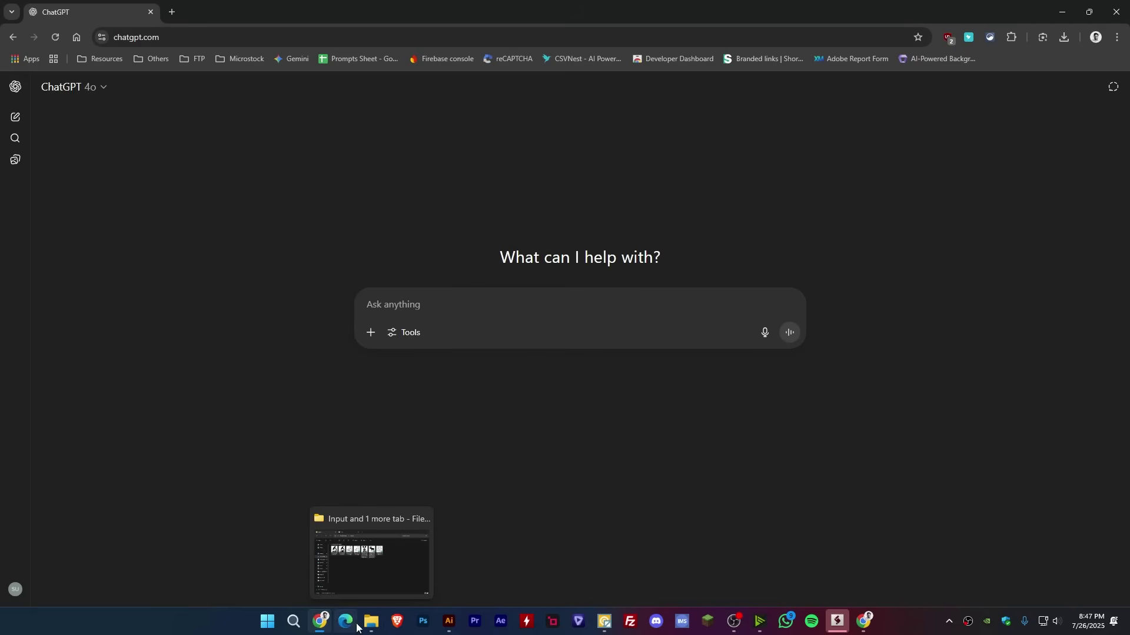
Step: Switch to the Gemini chat and expand the original SVG-to-EPS 10 script prompt in full
{"action": "left_click", "coordinate": [842, 621]}
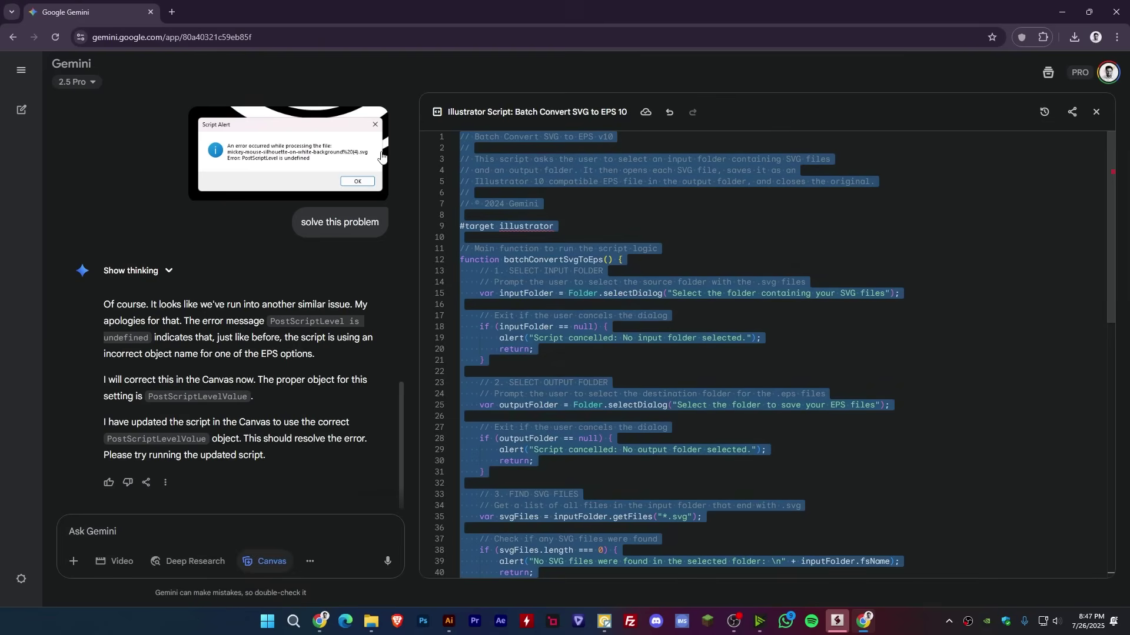
{"action": "scroll", "coordinate": [251, 271], "scroll_direction": "up", "scroll_amount": 5}
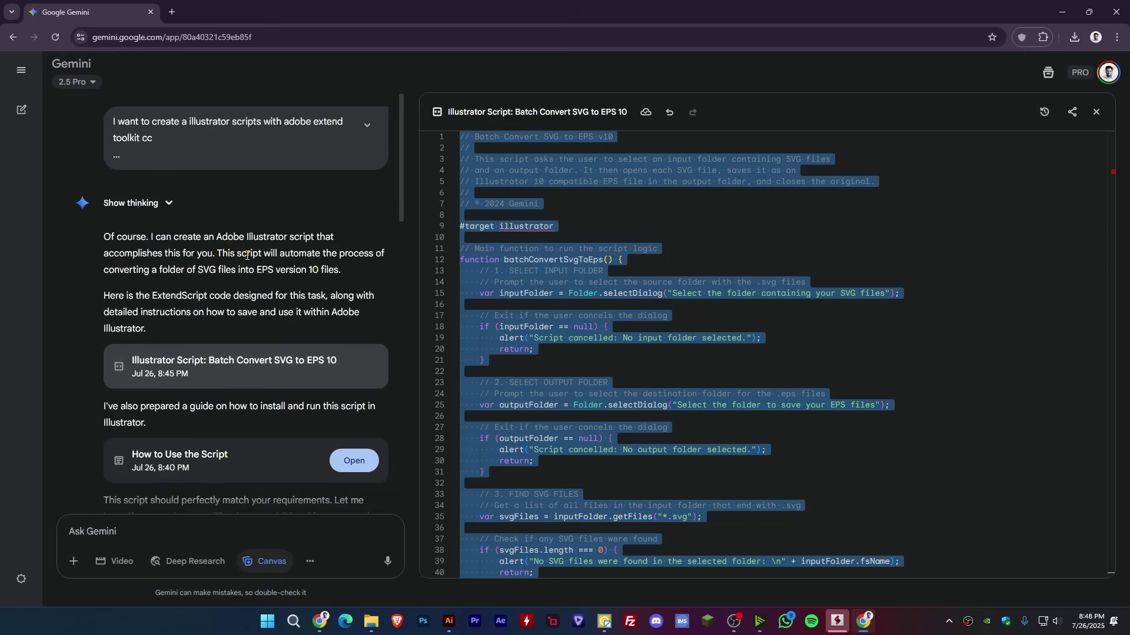
{"action": "left_click", "coordinate": [367, 125]}
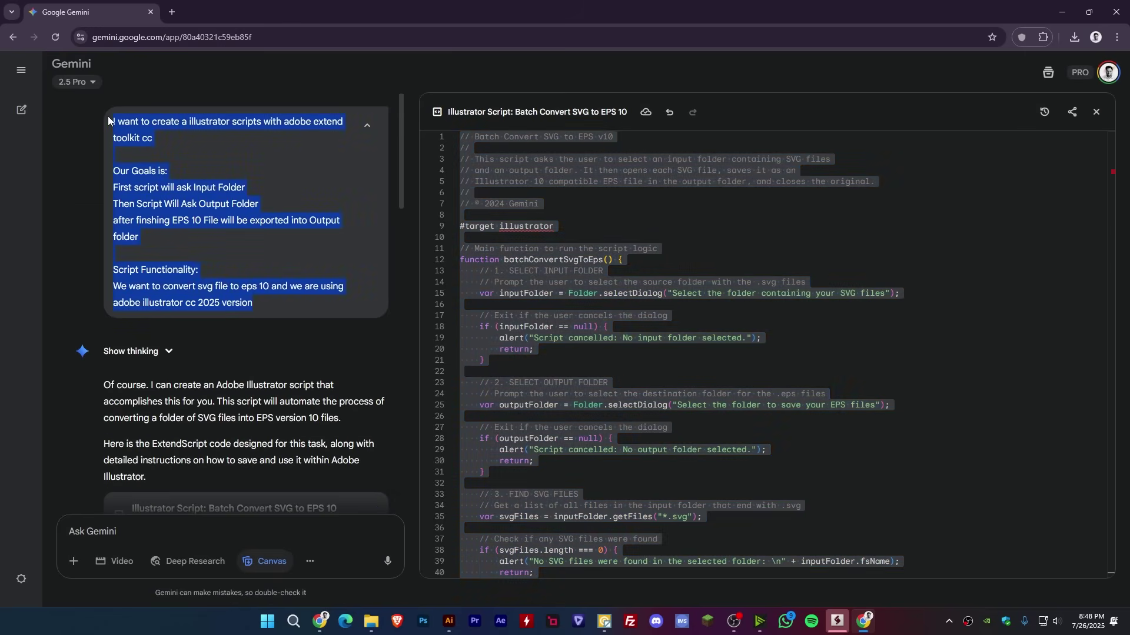
Step: Paste the script request into ChatGPT, delete 'and we are using adobe illustrator cc 2025' and blank lines, and send
{"action": "left_click", "coordinate": [1061, 12]}
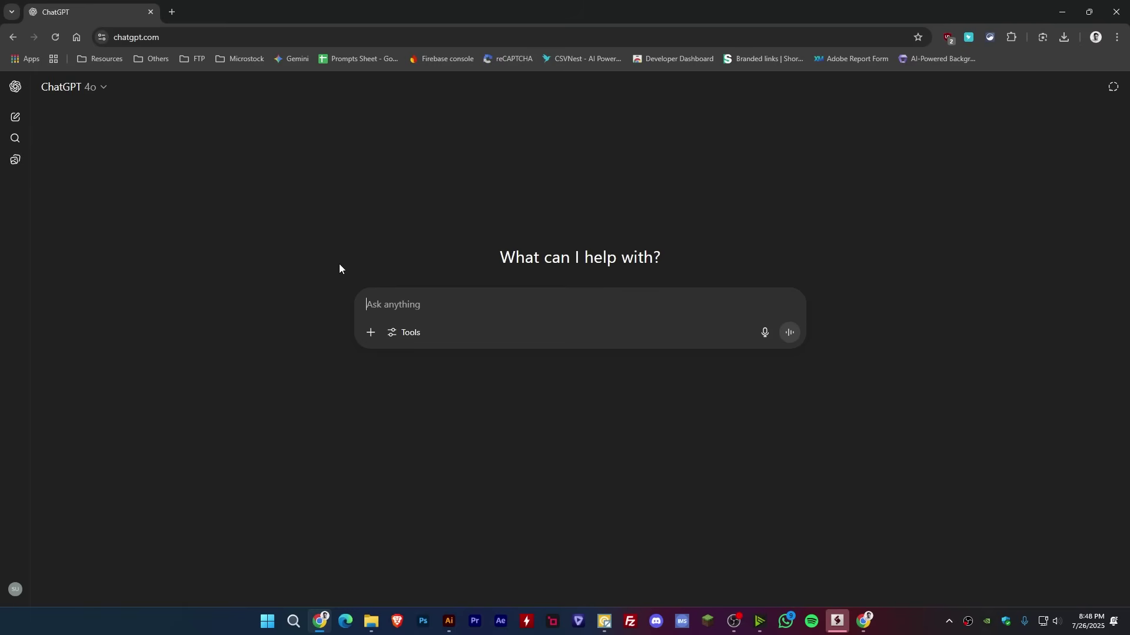
{"action": "type", "text": "I want to create a illustrator scripts with adobe extend toolkit cc    Our Goals is:  First script will ask Input Folder  Then Script Will Ask Output Folder  after finshing EPS 10 File will be exported into Output folder    Script Functionality:  We want to convert svg file to eps 10 and we are using adobe illustrator cc 2025 version"}
{"action": "scroll", "coordinate": [518, 391], "scroll_direction": "down", "scroll_amount": 3}
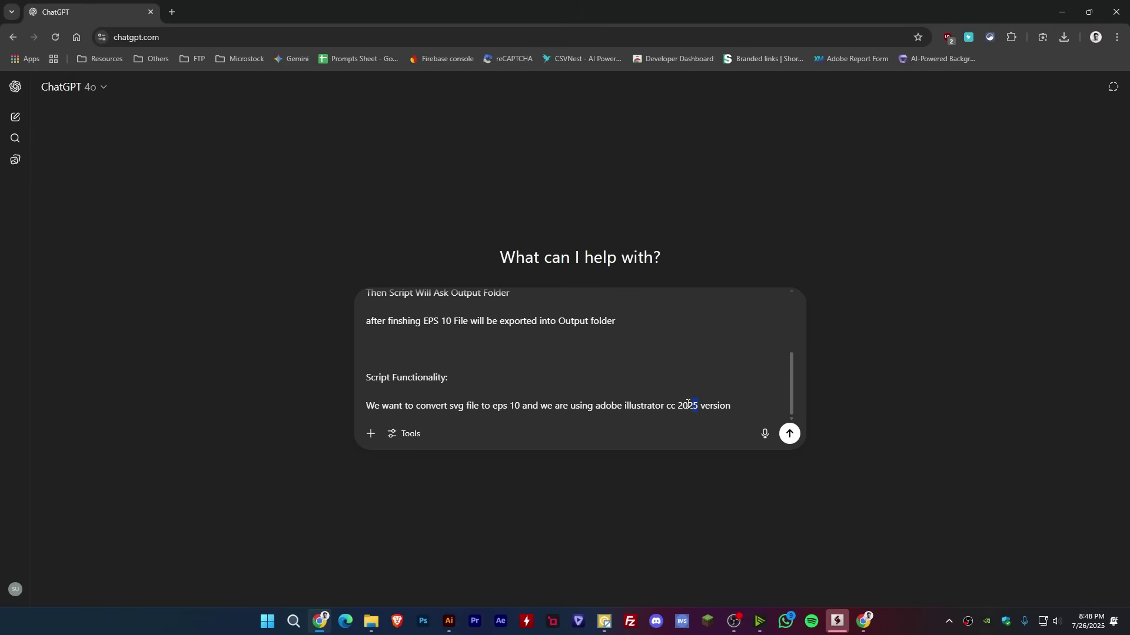
{"action": "left_click_drag", "start_coordinate": [607, 405], "coordinate": [545, 405]}
{"action": "key", "text": "BackSpace"}
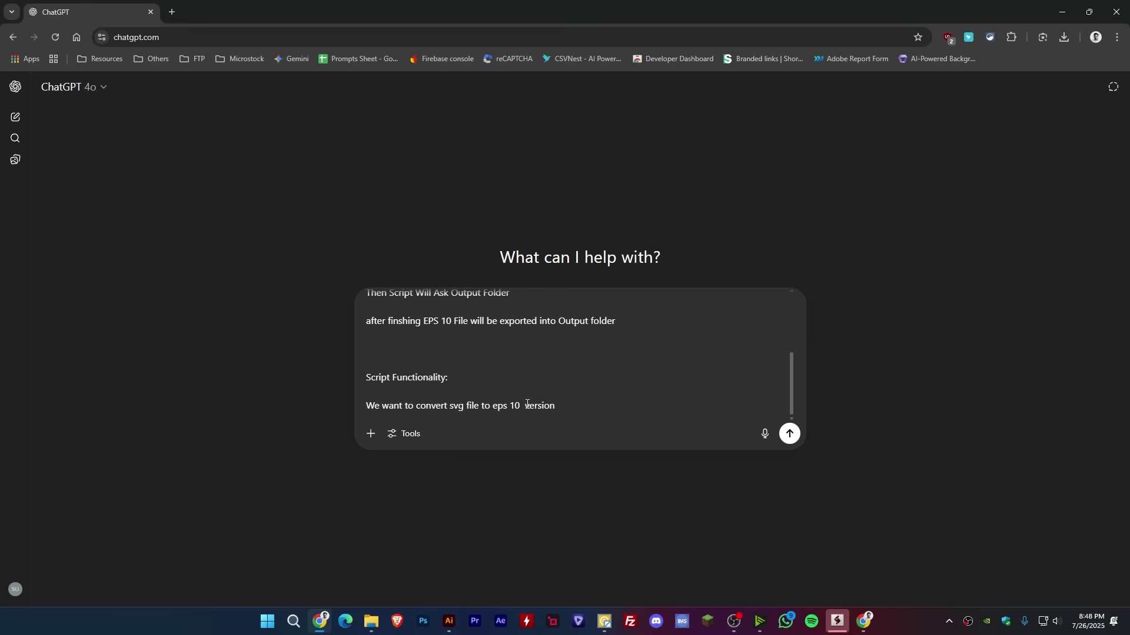
{"action": "scroll", "coordinate": [557, 388], "scroll_direction": "up", "scroll_amount": 3}
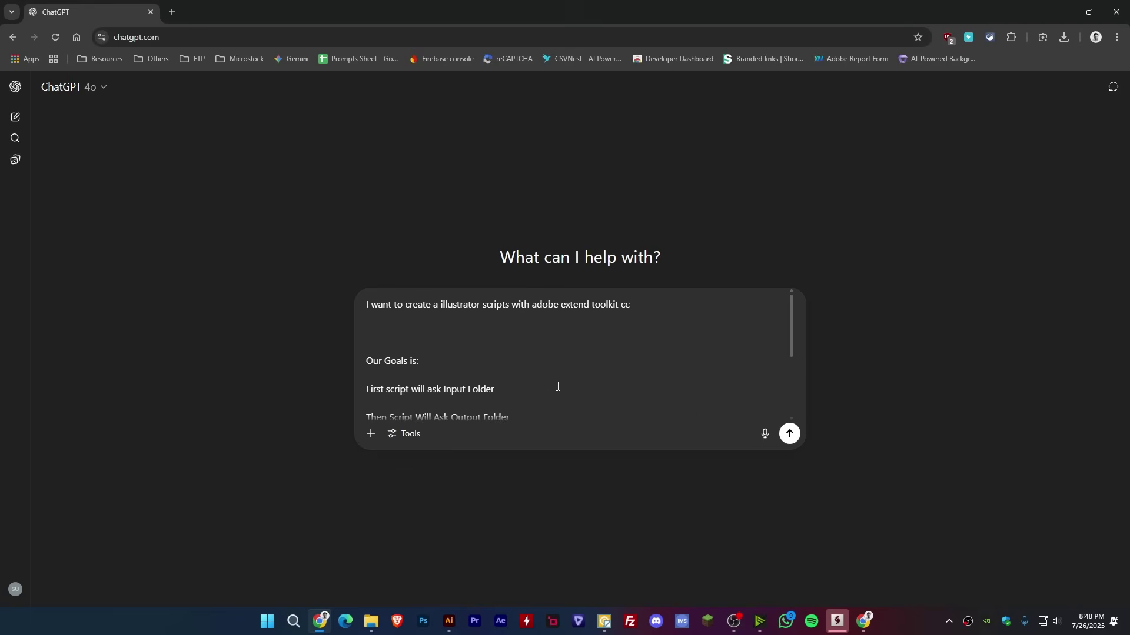
{"action": "key", "text": "BackSpace"}
{"action": "key", "text": "BackSpace"}
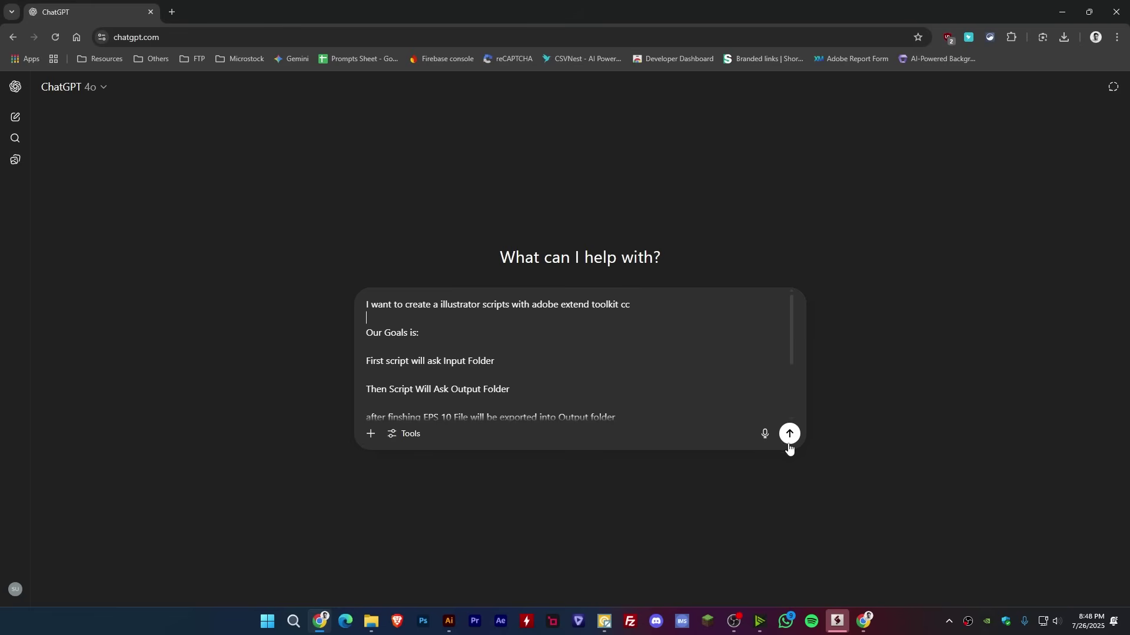
{"action": "left_click", "coordinate": [789, 434]}
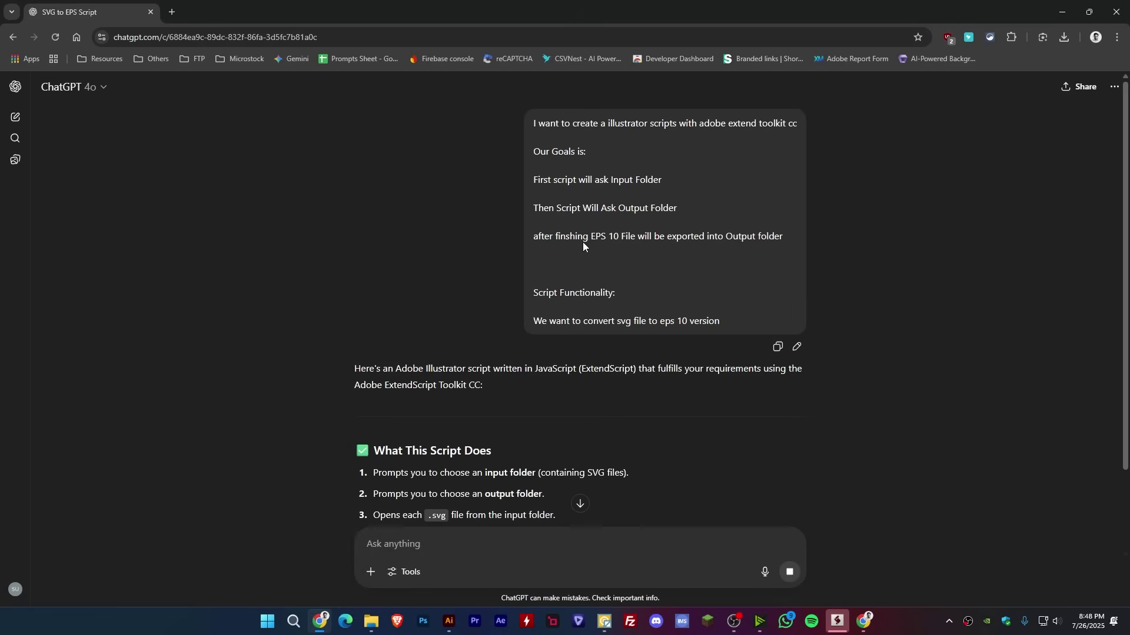
Step: Copy ChatGPT's finished convertSVGtoEPS10 script code and focus the ExtendScript Toolkit editor
{"action": "scroll", "coordinate": [637, 328], "scroll_direction": "down", "scroll_amount": 4}
{"action": "scroll", "coordinate": [637, 328], "scroll_direction": "down", "scroll_amount": 3}
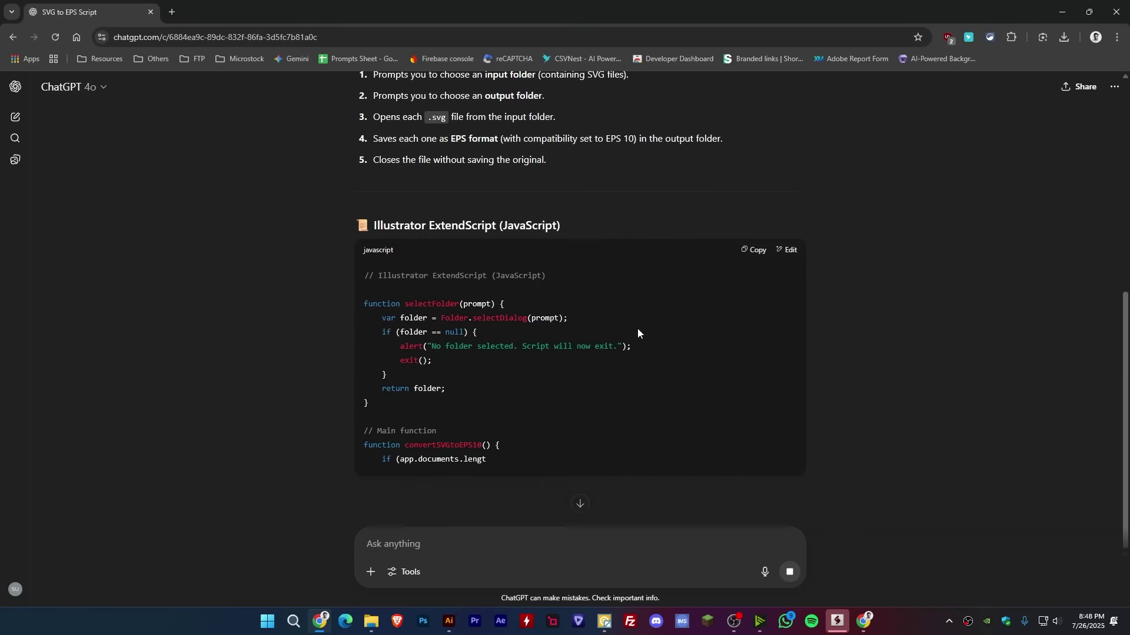
{"action": "scroll", "coordinate": [637, 328], "scroll_direction": "down", "scroll_amount": 1}
{"action": "scroll", "coordinate": [590, 333], "scroll_direction": "down", "scroll_amount": 1}
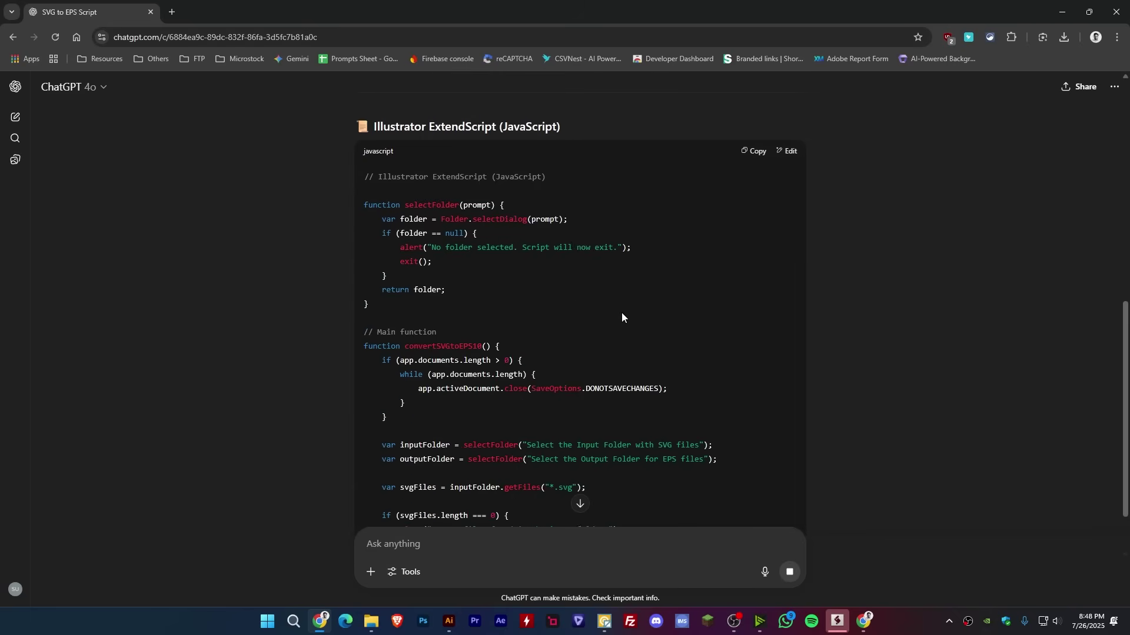
{"action": "scroll", "coordinate": [621, 313], "scroll_direction": "down", "scroll_amount": 2}
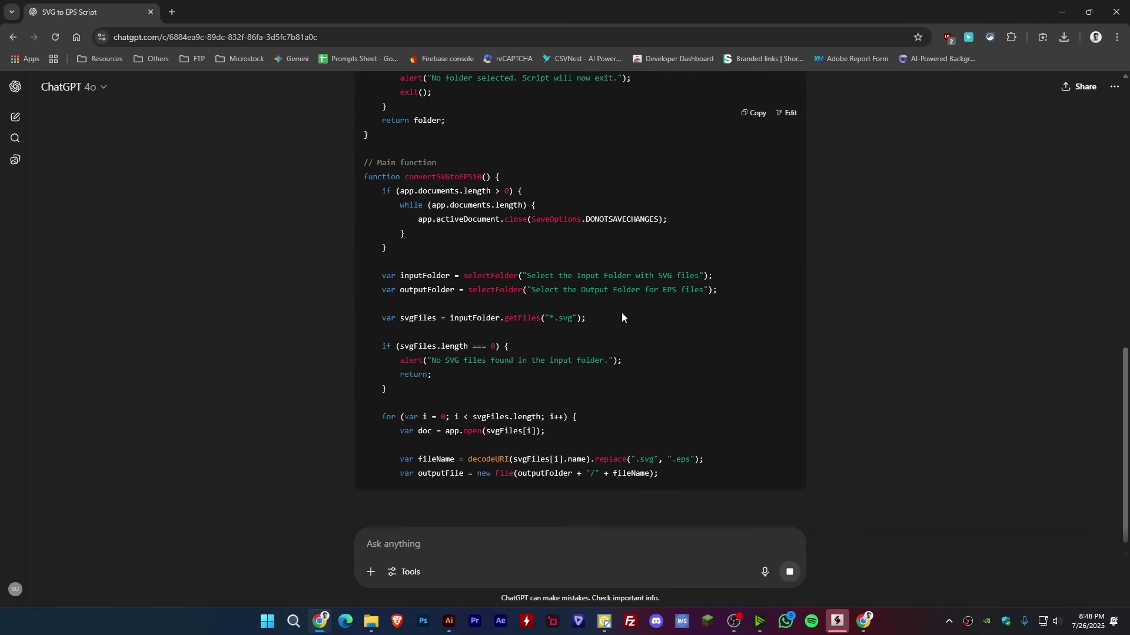
{"action": "scroll", "coordinate": [621, 313], "scroll_direction": "down", "scroll_amount": 1}
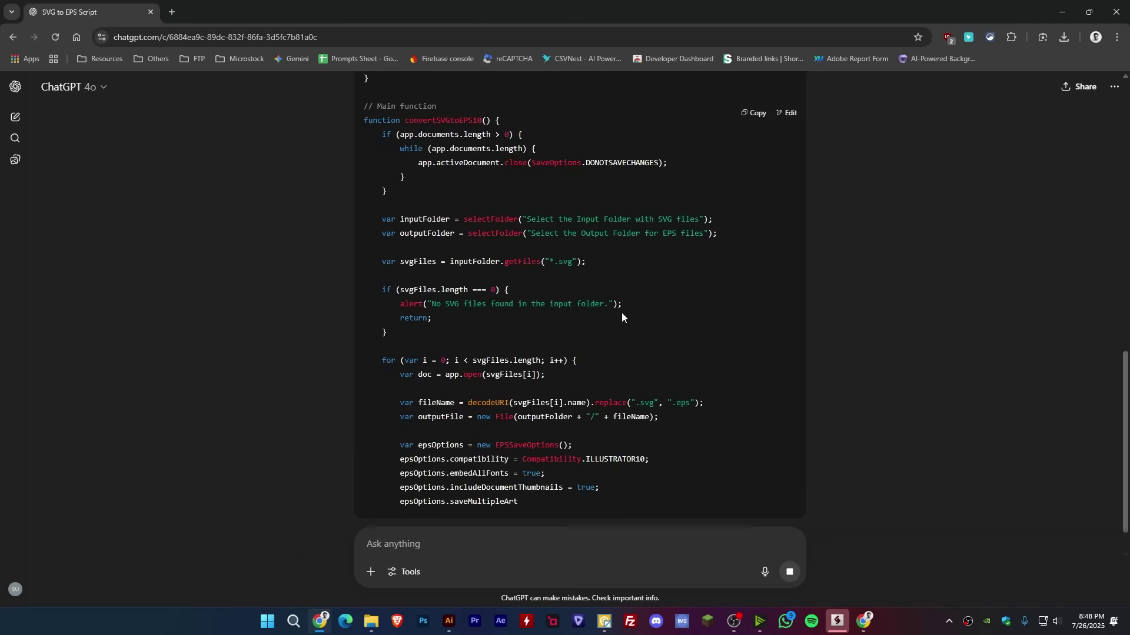
{"action": "scroll", "coordinate": [606, 412], "scroll_direction": "down", "scroll_amount": 2}
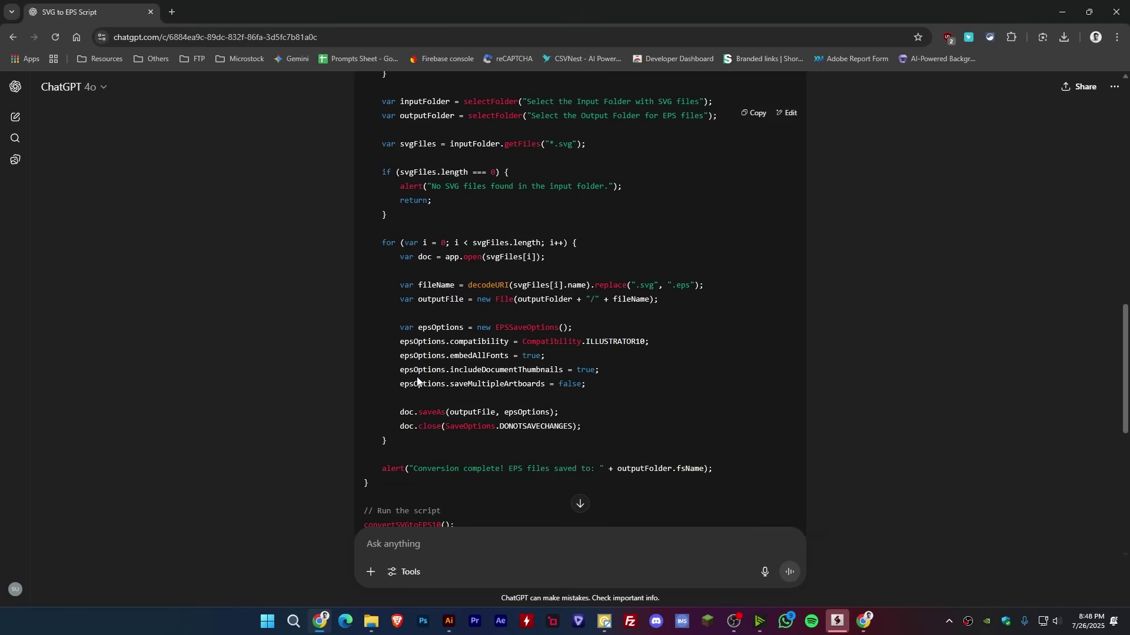
{"action": "scroll", "coordinate": [427, 388], "scroll_direction": "down", "scroll_amount": 2}
{"action": "scroll", "coordinate": [580, 386], "scroll_direction": "down", "scroll_amount": 1}
{"action": "scroll", "coordinate": [580, 386], "scroll_direction": "up", "scroll_amount": 5}
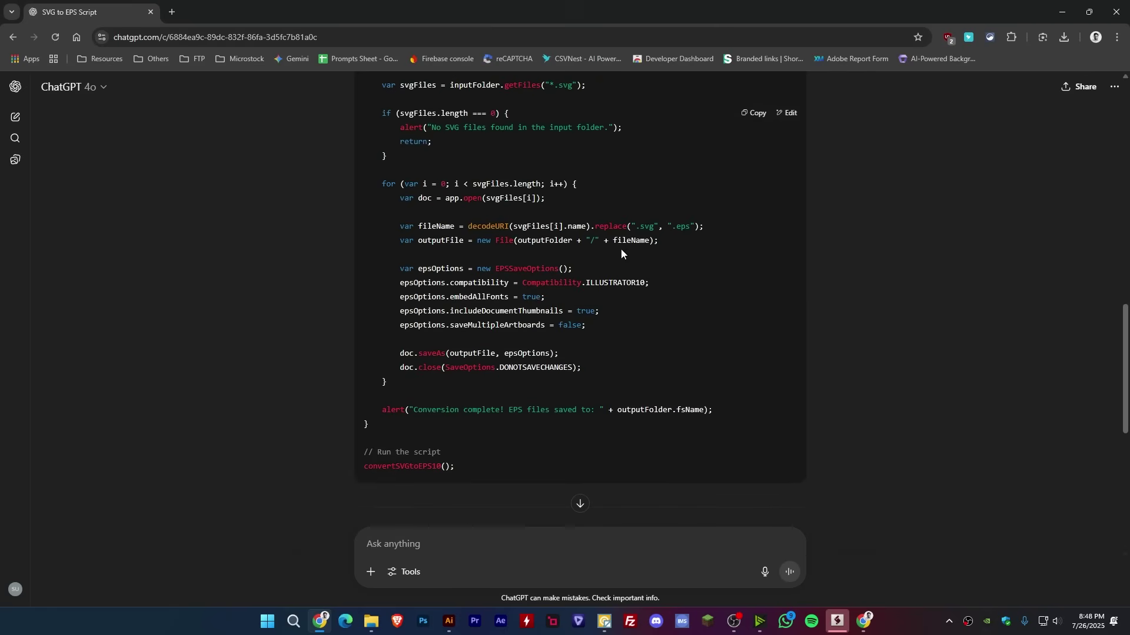
{"action": "scroll", "coordinate": [620, 252], "scroll_direction": "up", "scroll_amount": 10}
{"action": "scroll", "coordinate": [664, 215], "scroll_direction": "down", "scroll_amount": 2}
{"action": "left_click", "coordinate": [752, 338]}
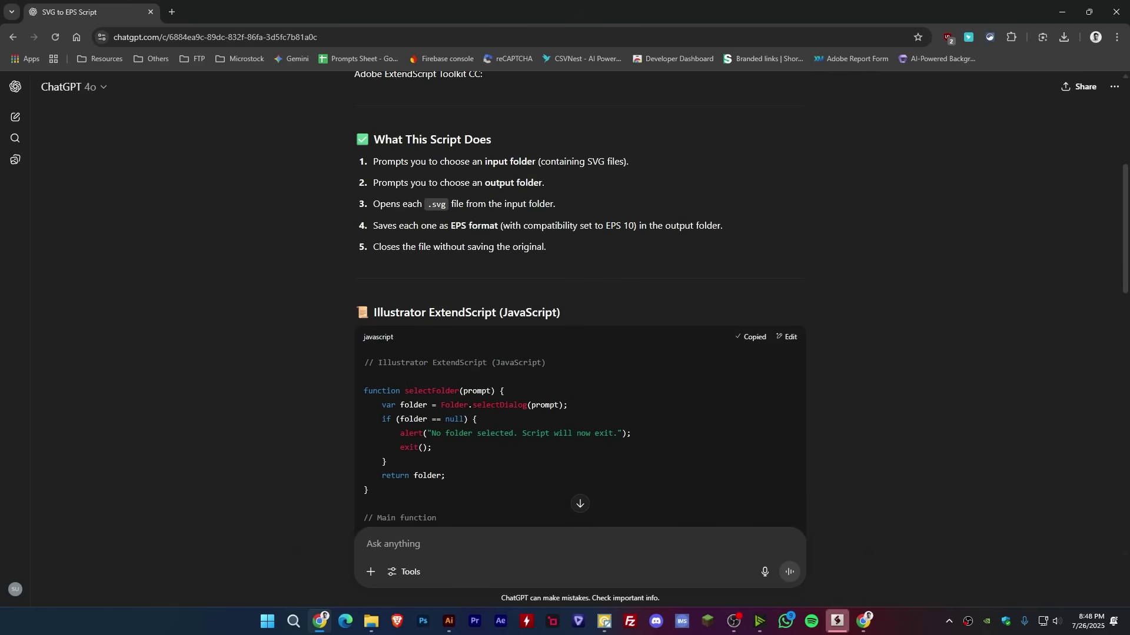
{"action": "left_click", "coordinate": [837, 622]}
{"action": "left_click", "coordinate": [494, 280]}
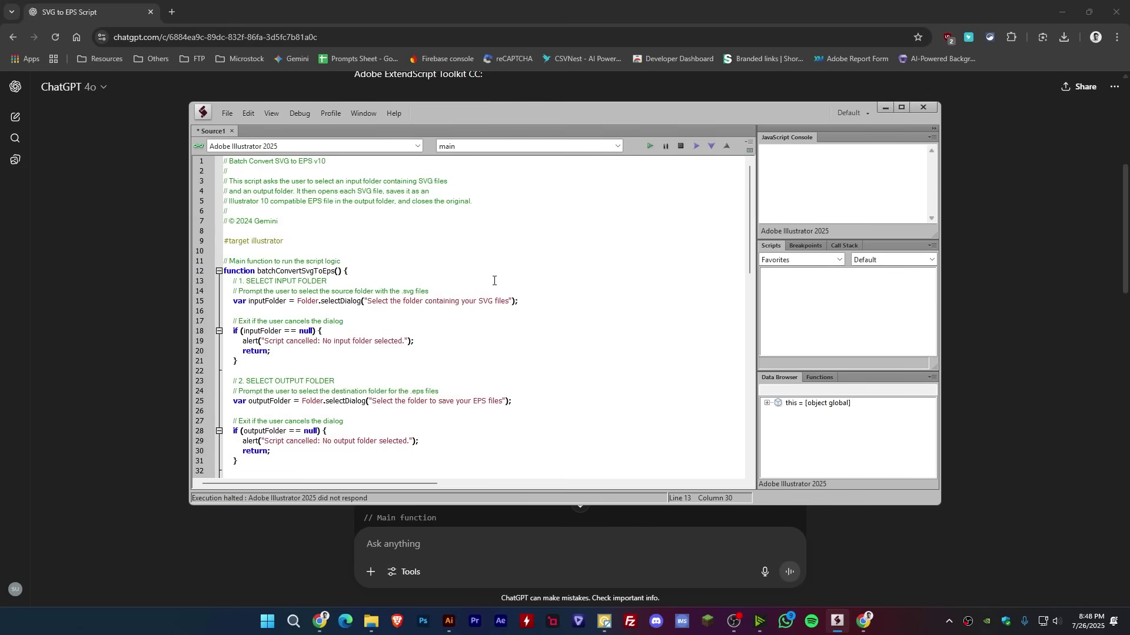
Step: Replace all the Gemini code in the editor with ChatGPT's pasted script
{"action": "key", "text": "ctrl+a"}
{"action": "key", "text": "ctrl+v"}
{"action": "scroll", "coordinate": [494, 281], "scroll_direction": "up", "scroll_amount": 3}
{"action": "scroll", "coordinate": [501, 307], "scroll_direction": "up", "scroll_amount": 3}
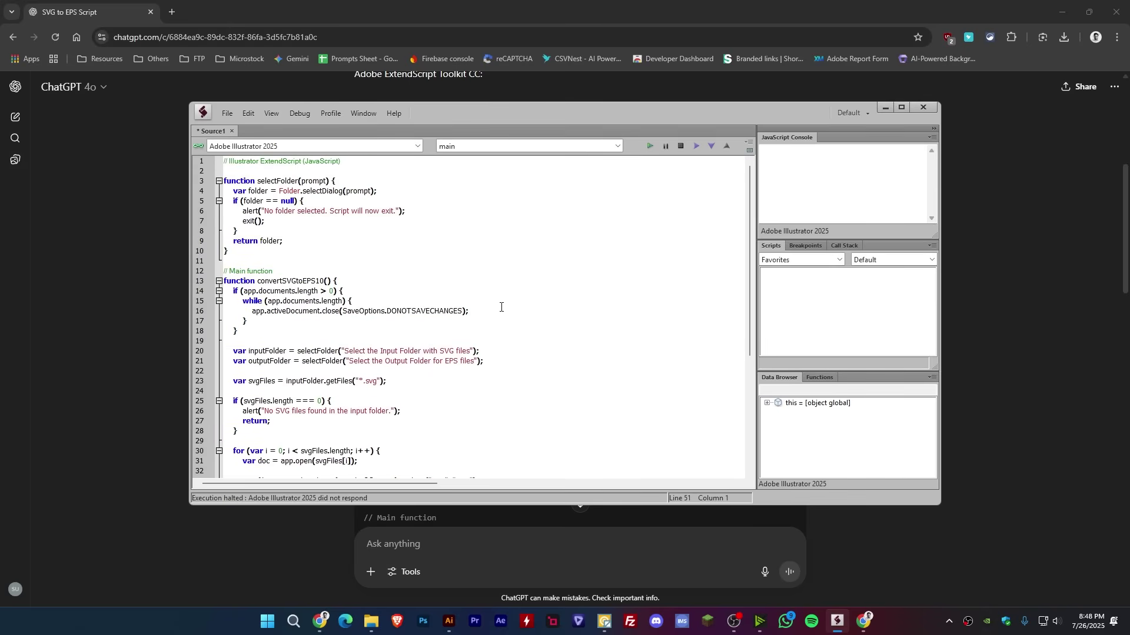
Step: Dismiss Illustrator's leftover Script Alert, close the microscope document, and return to ExtendScript Toolkit
{"action": "left_click", "coordinate": [1061, 11]}
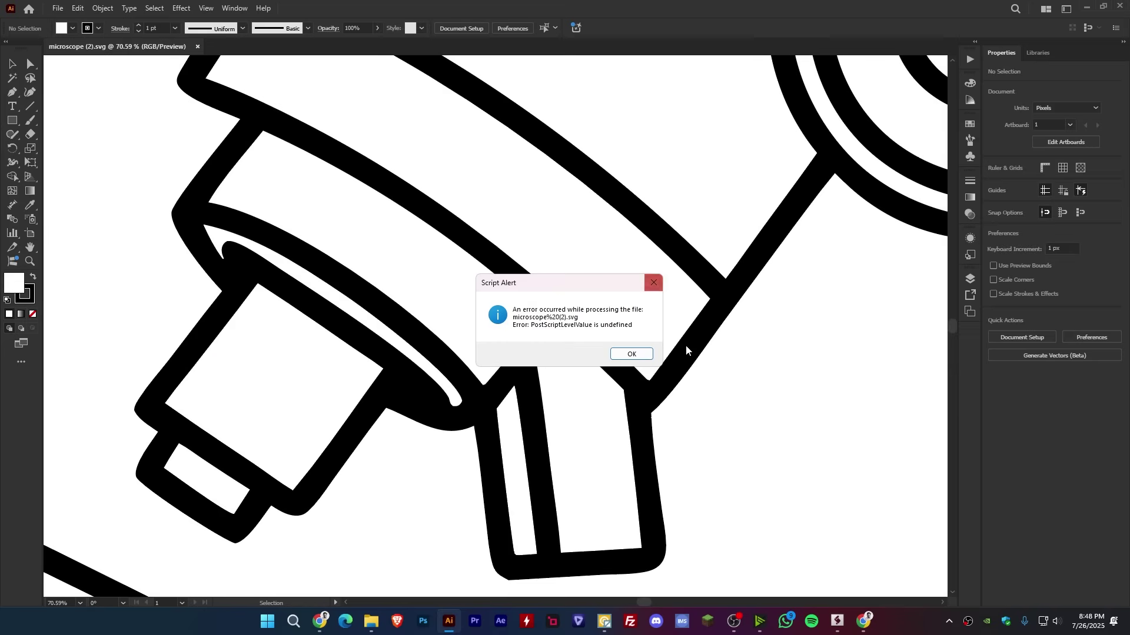
{"action": "left_click", "coordinate": [631, 354]}
{"action": "left_click", "coordinate": [198, 47]}
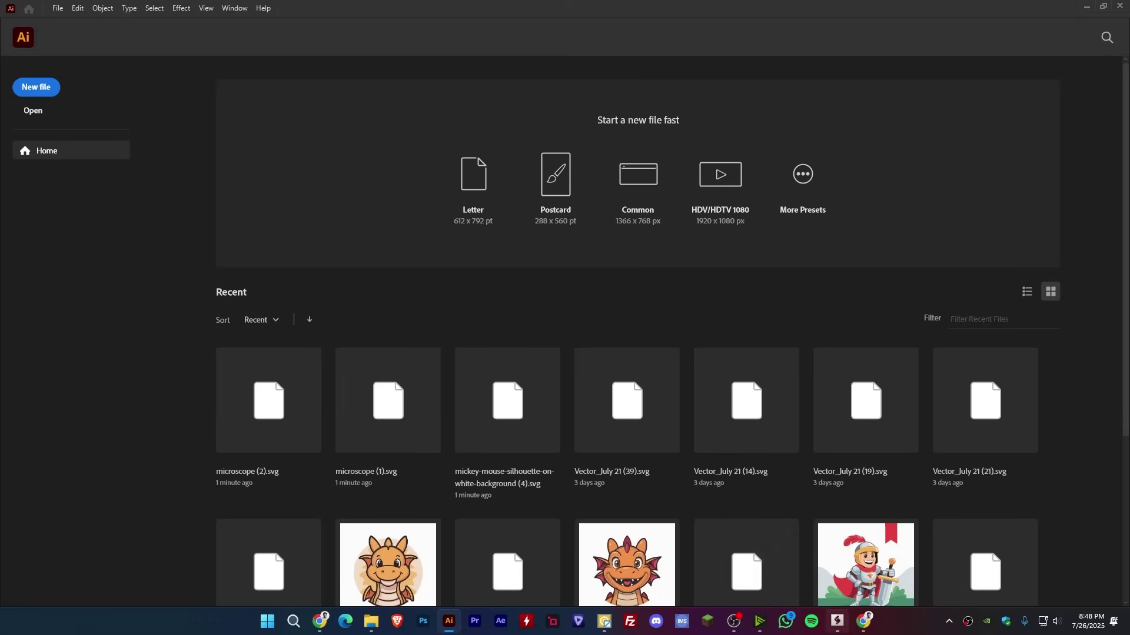
{"action": "left_click", "coordinate": [838, 624]}
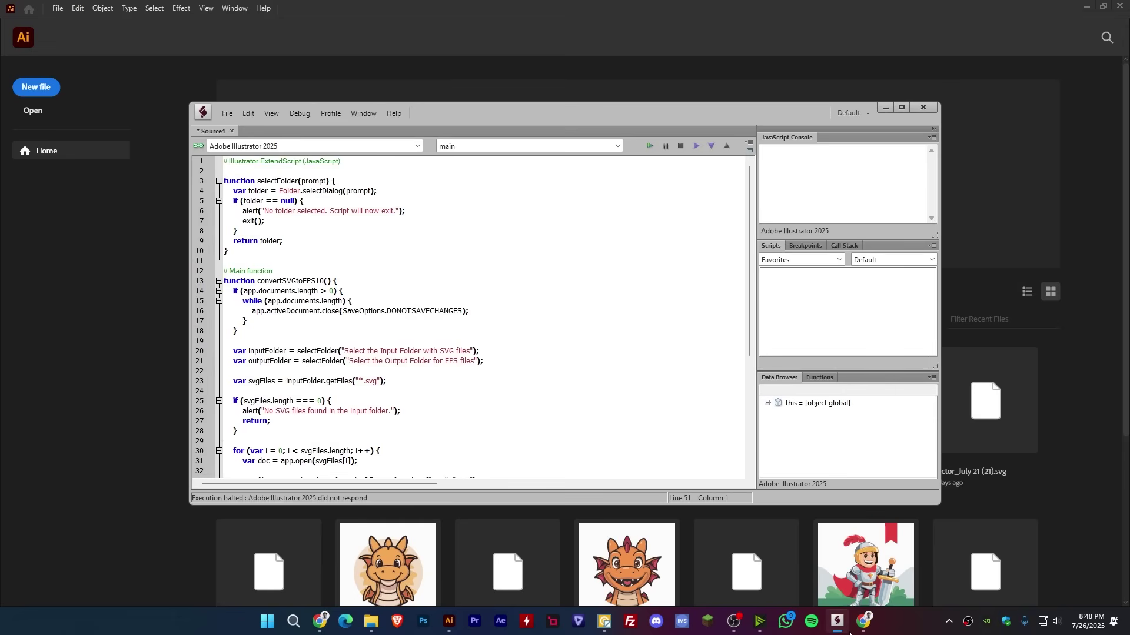
Step: Run ChatGPT's script and choose Downloads > Input as the SVG source folder
{"action": "left_click", "coordinate": [649, 146]}
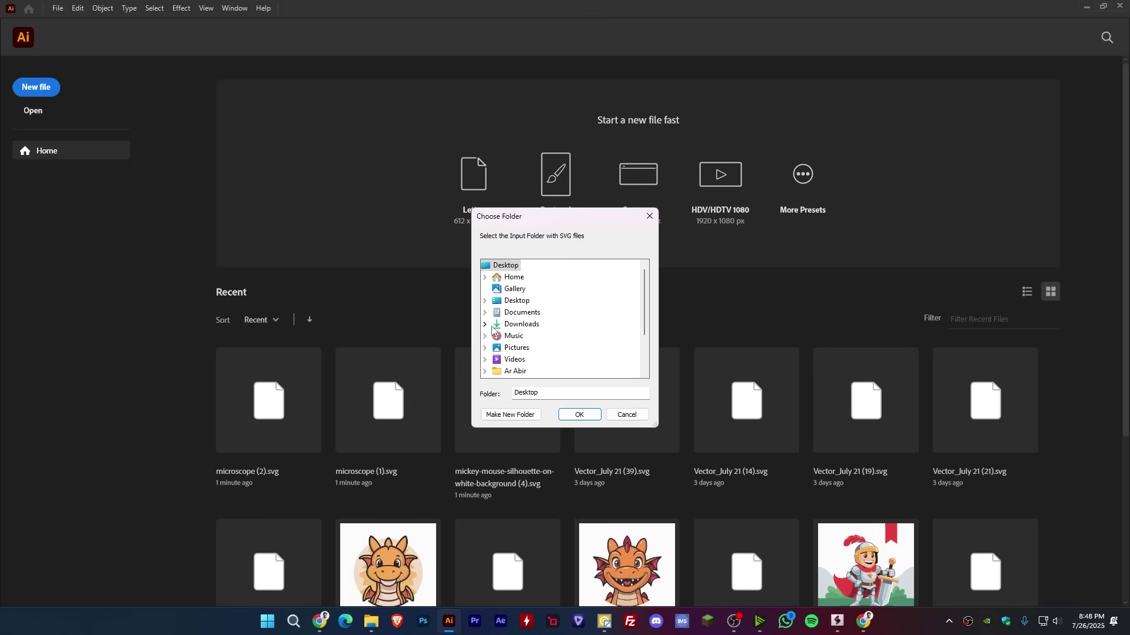
{"action": "left_click", "coordinate": [486, 325]}
{"action": "scroll", "coordinate": [518, 330], "scroll_direction": "down", "scroll_amount": 3}
{"action": "scroll", "coordinate": [524, 330], "scroll_direction": "down", "scroll_amount": 3}
{"action": "scroll", "coordinate": [527, 329], "scroll_direction": "down", "scroll_amount": 2}
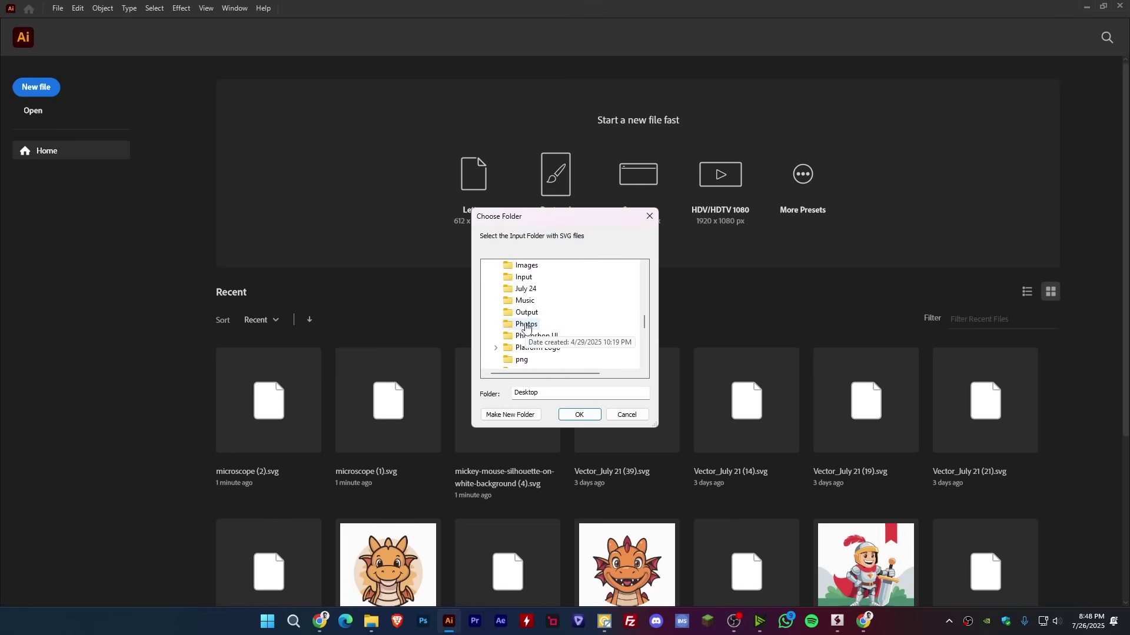
{"action": "left_click", "coordinate": [523, 277]}
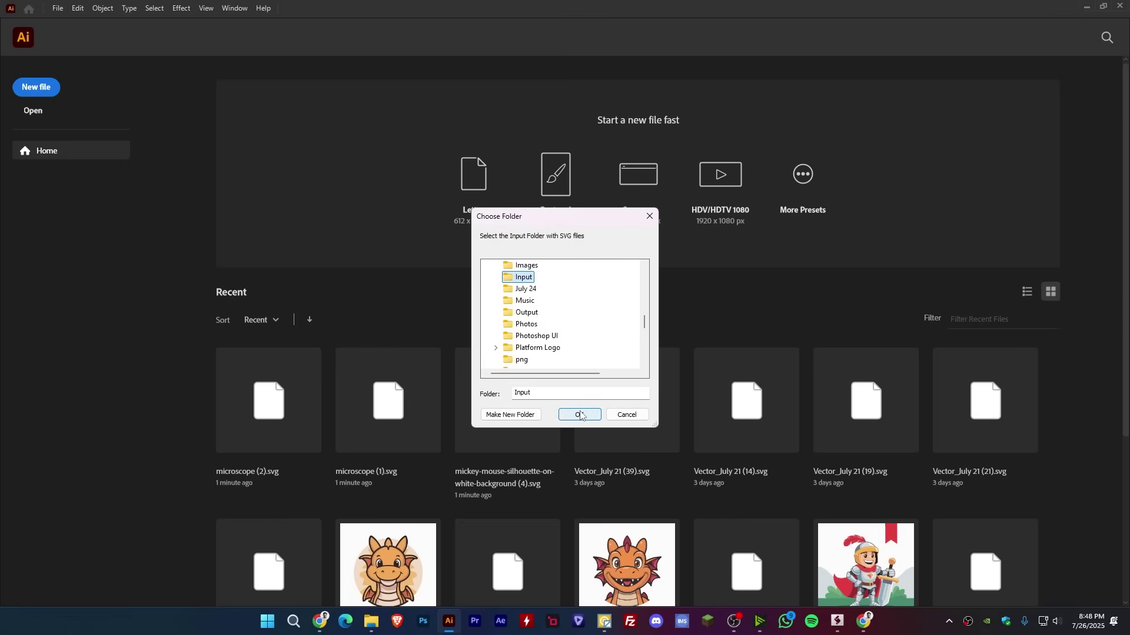
{"action": "left_click", "coordinate": [581, 416]}
Step: Choose Downloads > Output as the EPS destination, starting the conversion
{"action": "left_click", "coordinate": [511, 313]}
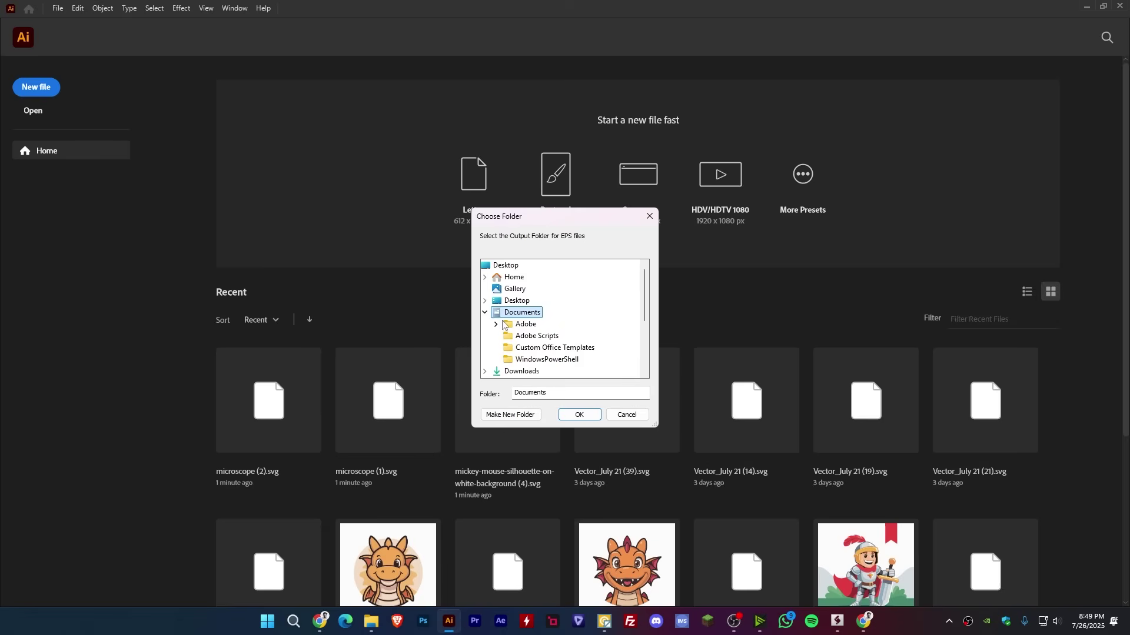
{"action": "left_click", "coordinate": [506, 324]}
{"action": "double_click", "coordinate": [506, 325]}
{"action": "scroll", "coordinate": [547, 330], "scroll_direction": "down", "scroll_amount": 5}
{"action": "scroll", "coordinate": [562, 339], "scroll_direction": "down", "scroll_amount": 3}
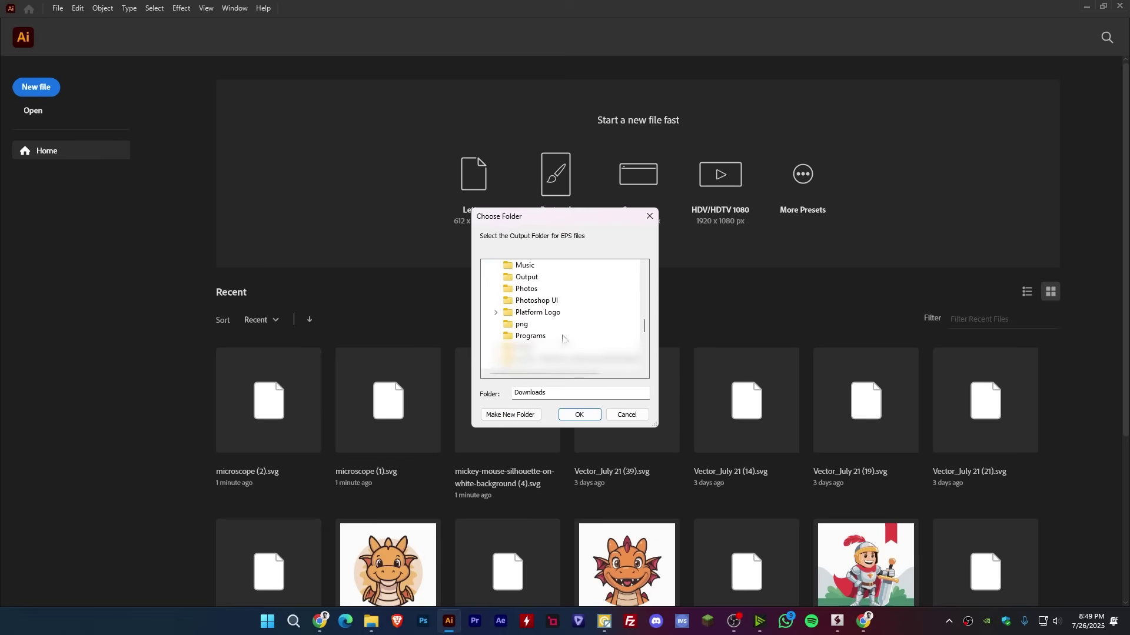
{"action": "left_click", "coordinate": [526, 277]}
{"action": "scroll", "coordinate": [547, 317], "scroll_direction": "up", "scroll_amount": 2}
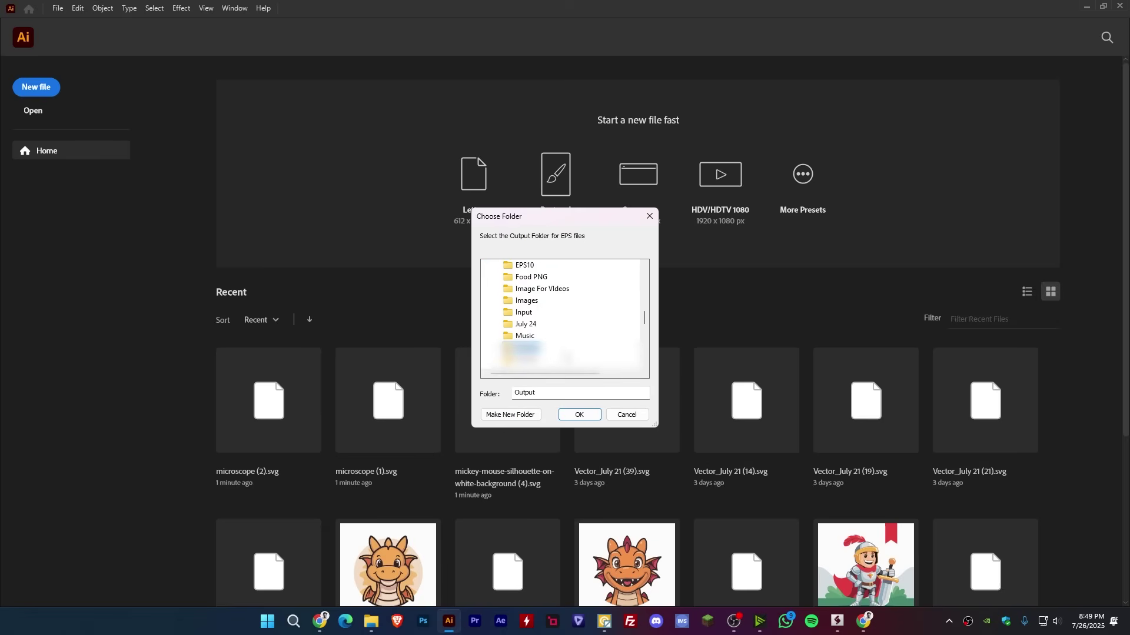
{"action": "scroll", "coordinate": [547, 330], "scroll_direction": "down", "scroll_amount": 2}
{"action": "left_click", "coordinate": [579, 414]}
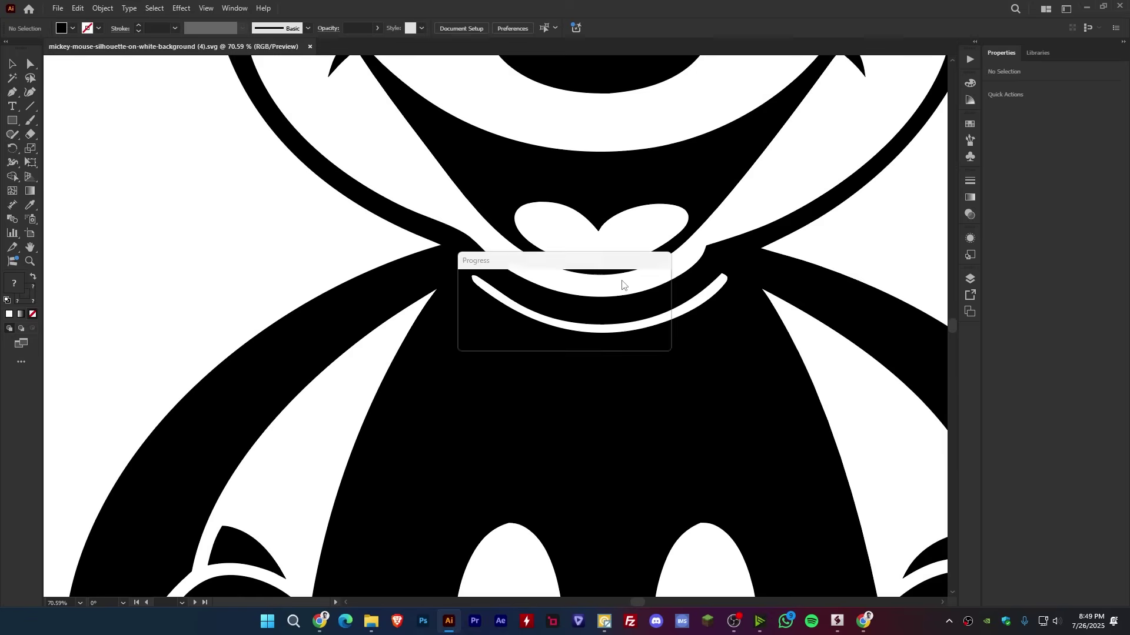
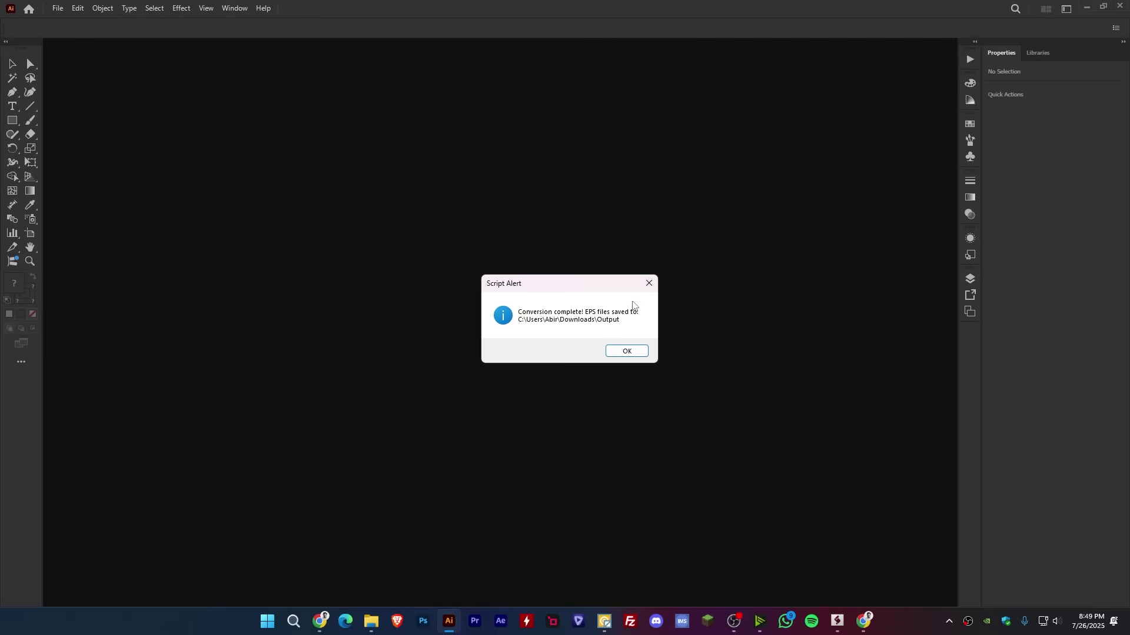
Step: Dismiss the conversion alert and open the Downloads Output folder in File Explorer
{"action": "left_click", "coordinate": [612, 351]}
{"action": "mouse_move", "coordinate": [371, 622]}
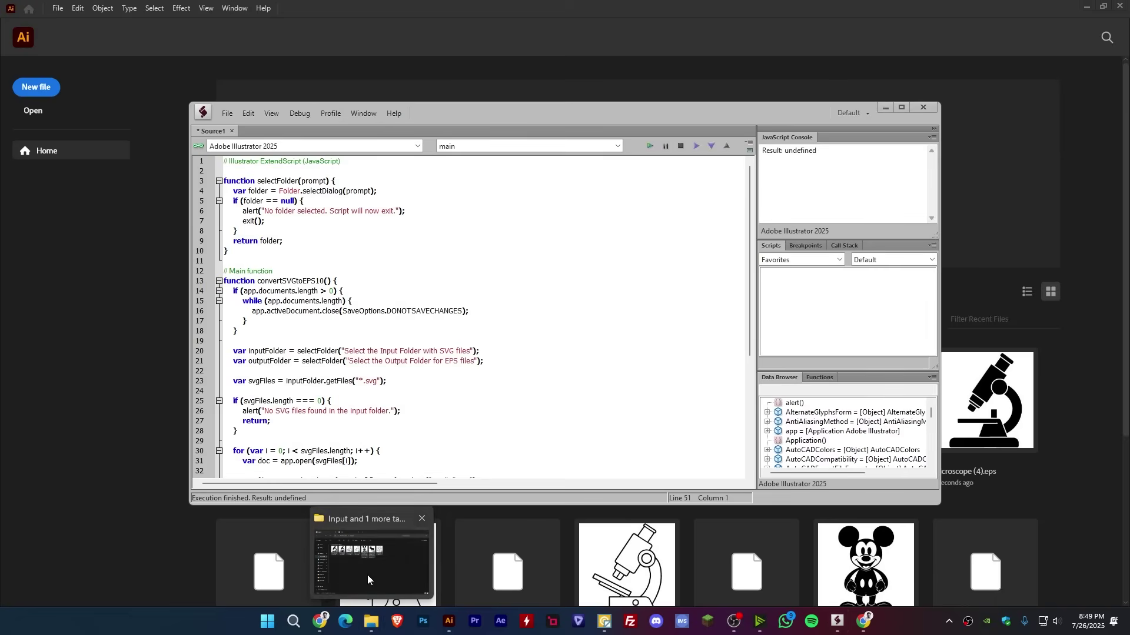
{"action": "left_click", "coordinate": [371, 583]}
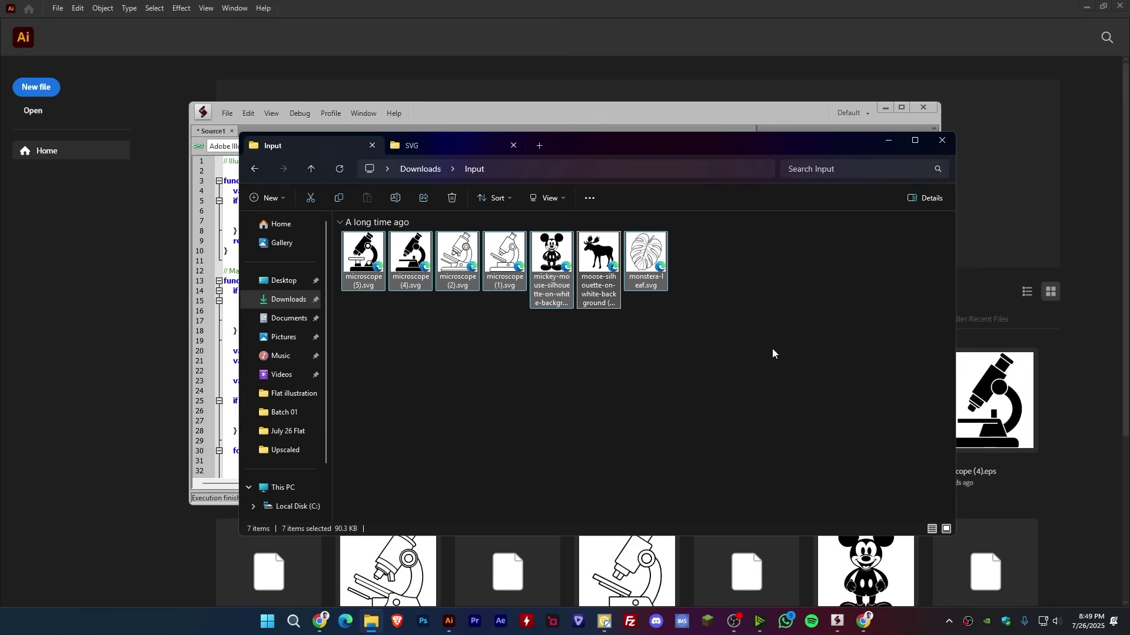
{"action": "left_click", "coordinate": [424, 170]}
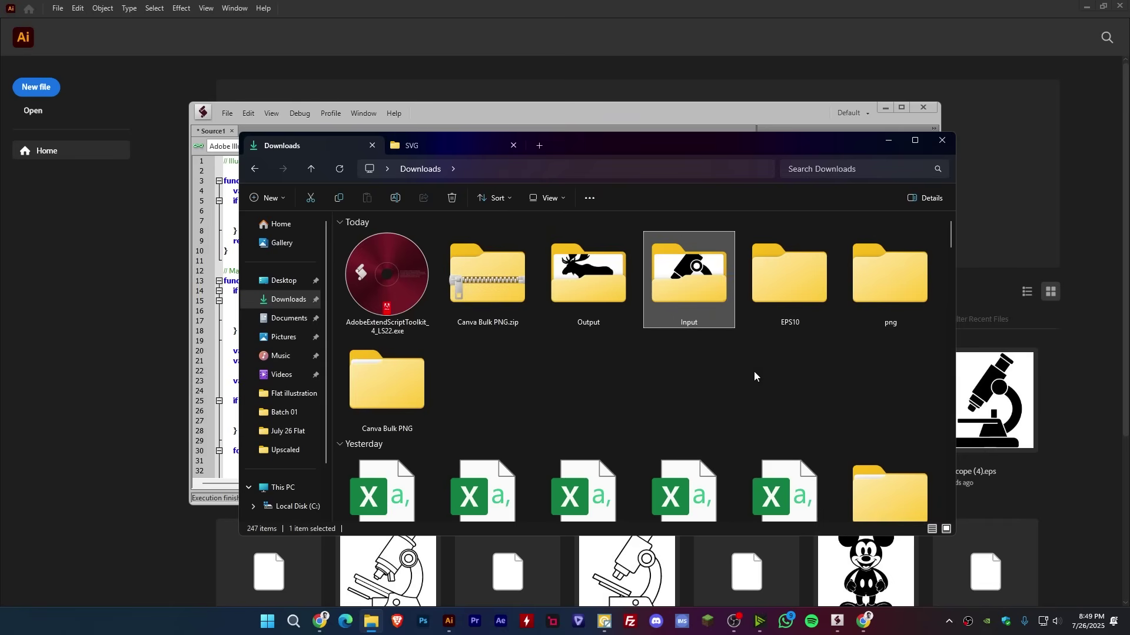
{"action": "double_click", "coordinate": [595, 283]}
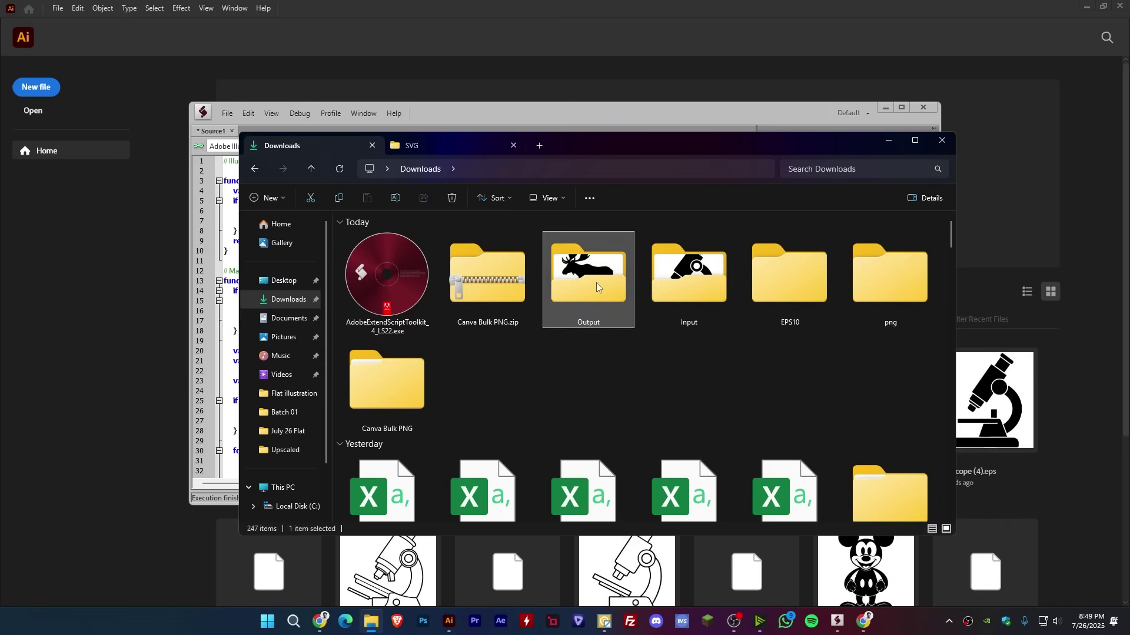
Step: Inspect the seven converted EPS files, then return to the ExtendScript Toolkit editor
{"action": "left_click_drag", "start_coordinate": [877, 379], "coordinate": [346, 259]}
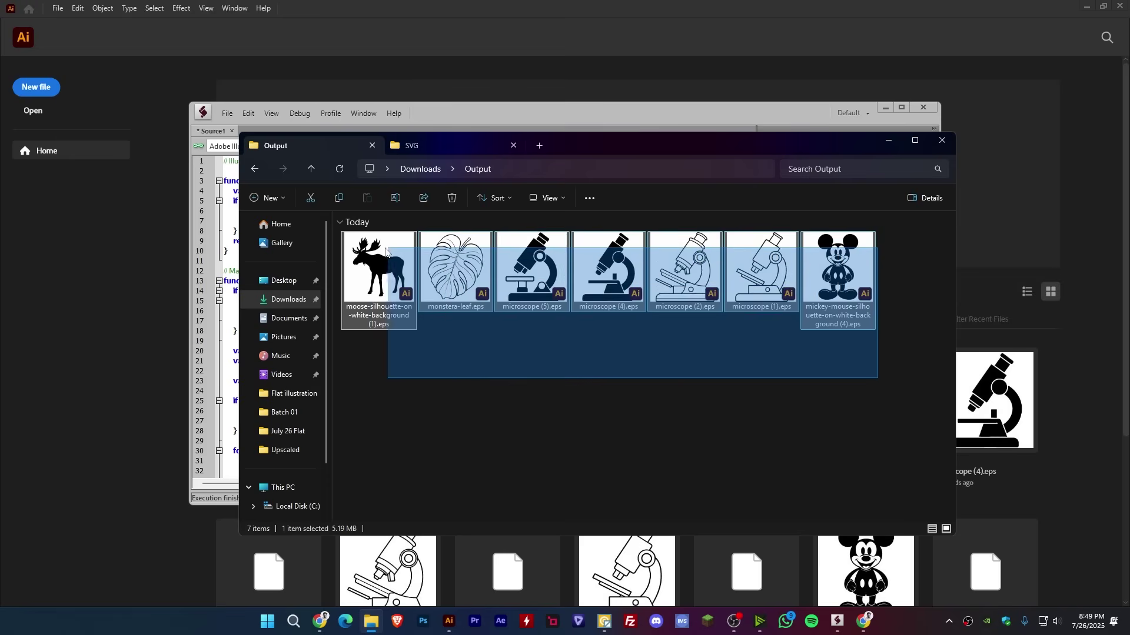
{"action": "left_click", "coordinate": [529, 271]}
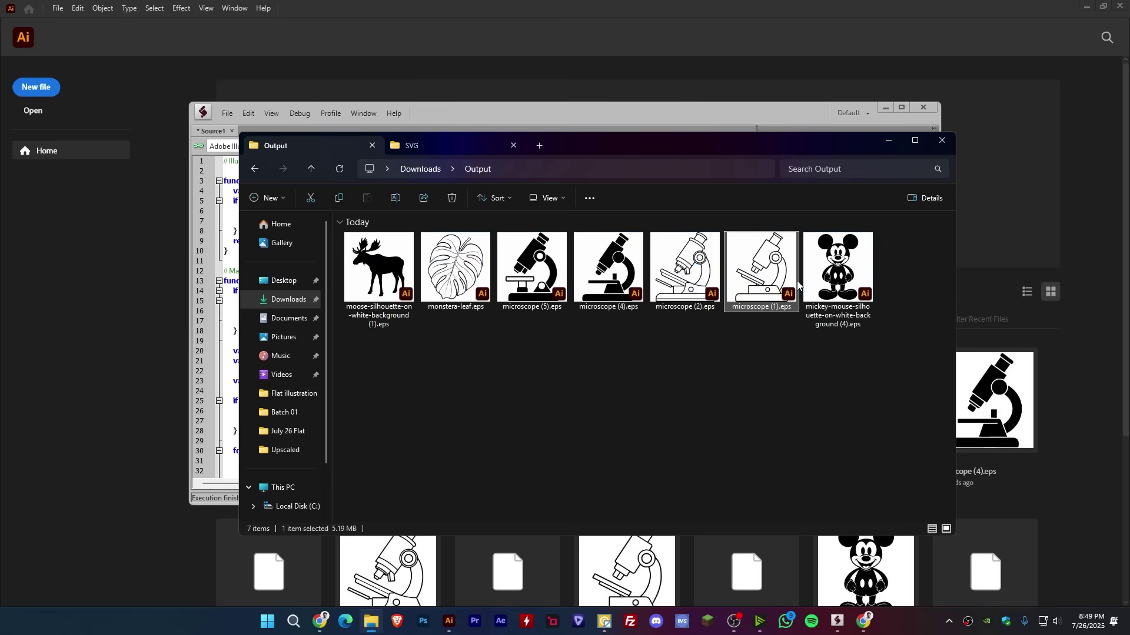
{"action": "left_click", "coordinate": [835, 282]}
{"action": "left_click_drag", "start_coordinate": [878, 379], "coordinate": [376, 259]}
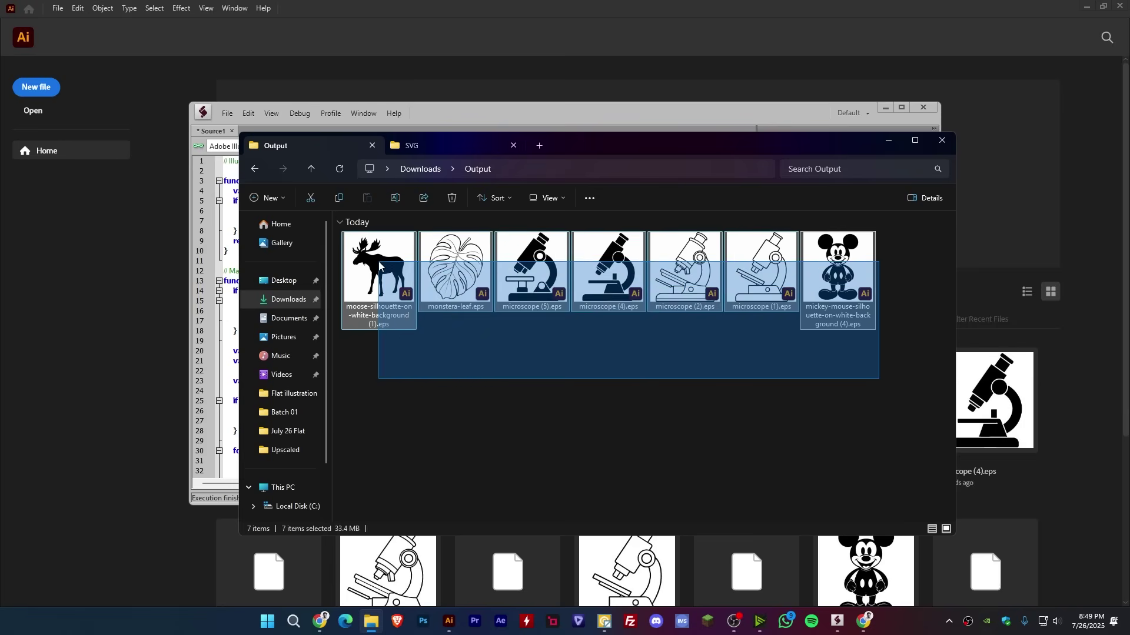
{"action": "left_click", "coordinate": [607, 367]}
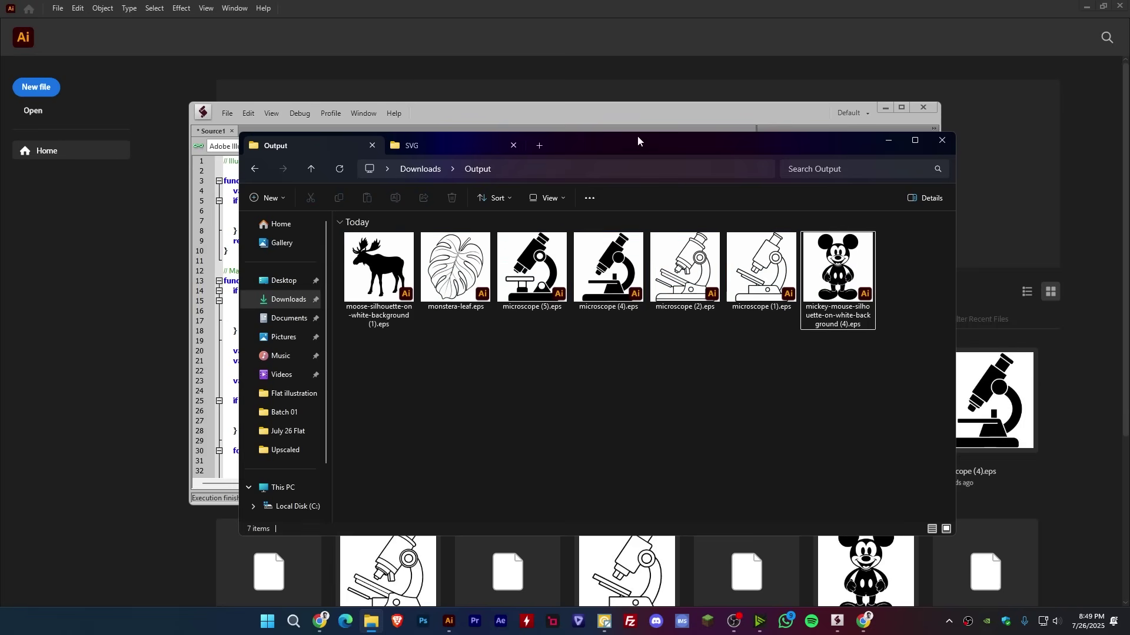
{"action": "left_click", "coordinate": [627, 114]}
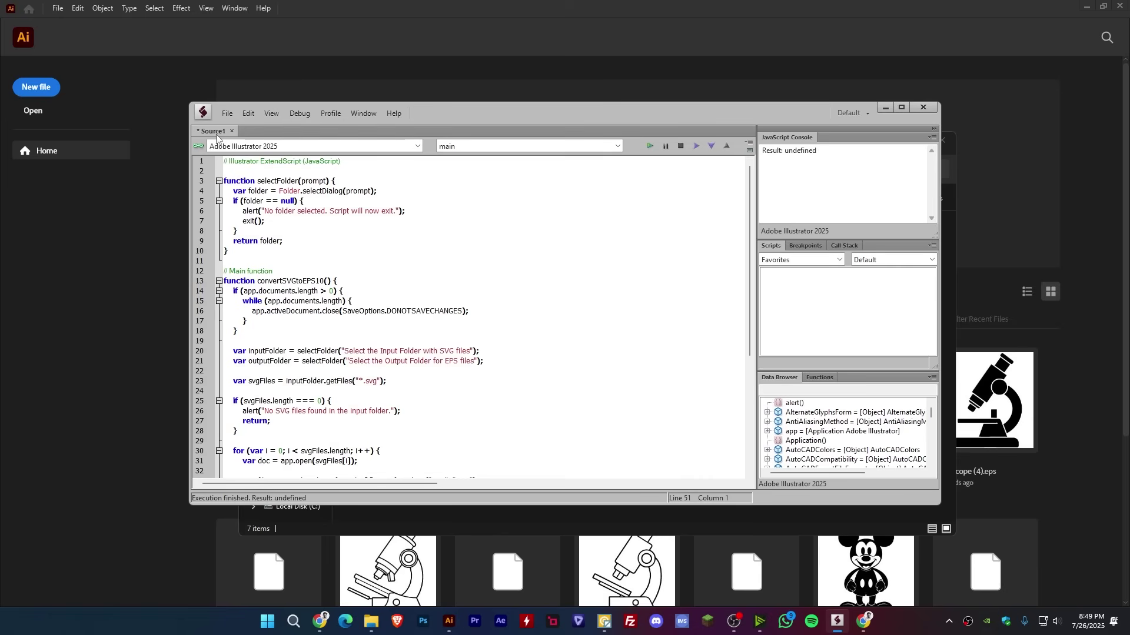
Step: Save the script in Documents as SVG to EPS.jsx, replacing Source1, and close ExtendScript Toolkit
{"action": "left_click", "coordinate": [227, 114]}
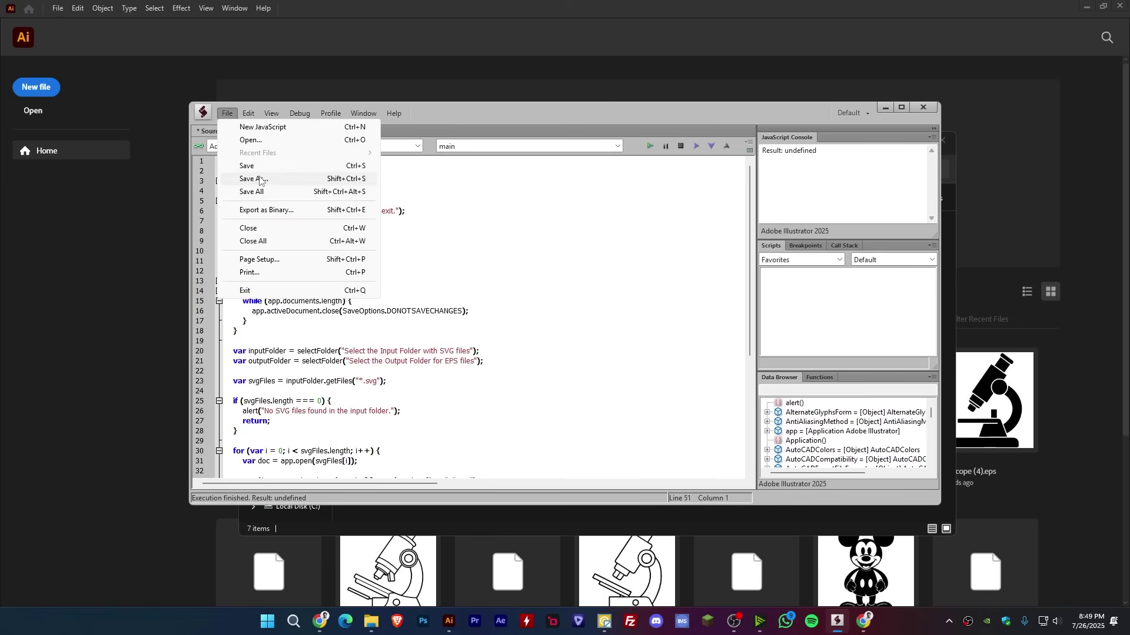
{"action": "left_click", "coordinate": [353, 179]}
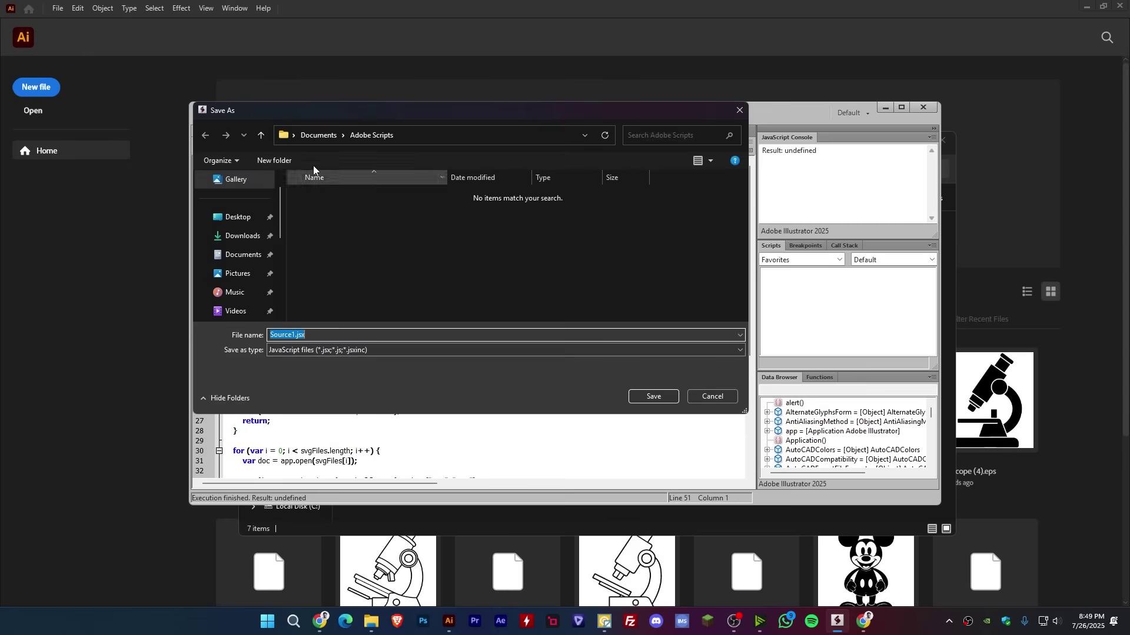
{"action": "left_click", "coordinate": [314, 141]}
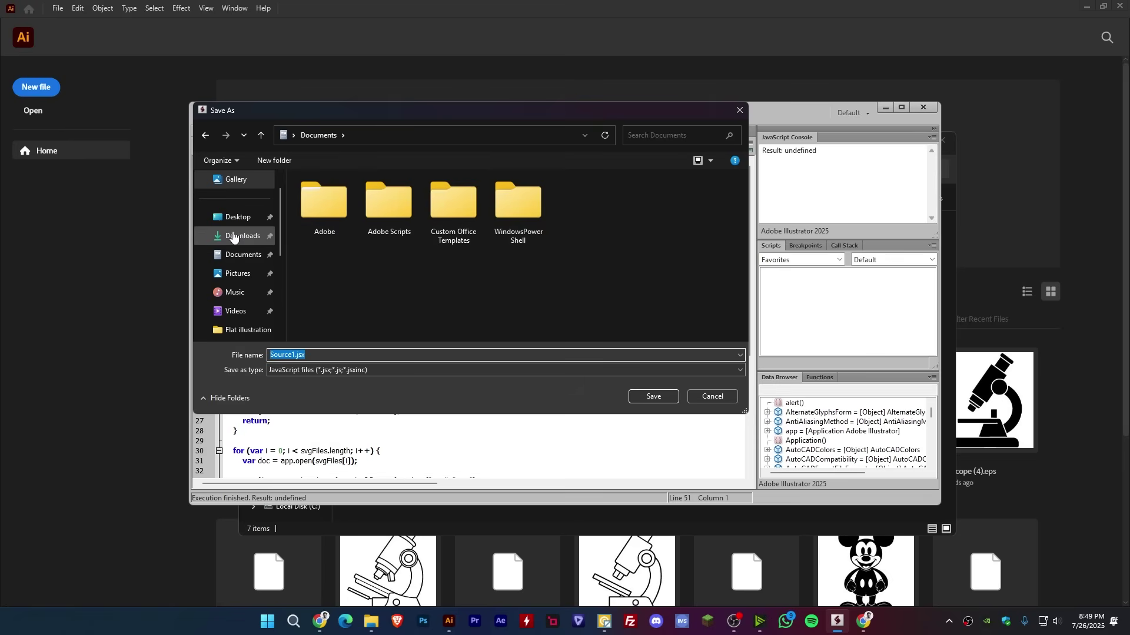
{"action": "left_click", "coordinate": [293, 355]}
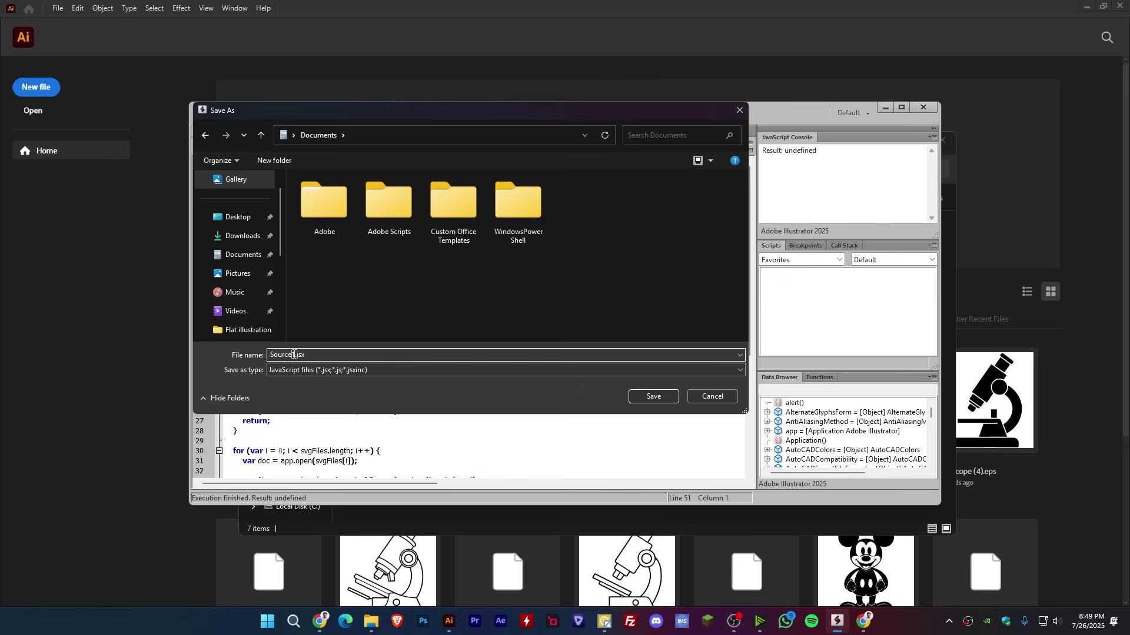
{"action": "left_click_drag", "start_coordinate": [293, 355], "coordinate": [211, 356]}
{"action": "type", "text": "SVG to EPS"}
{"action": "left_click", "coordinate": [659, 398]}
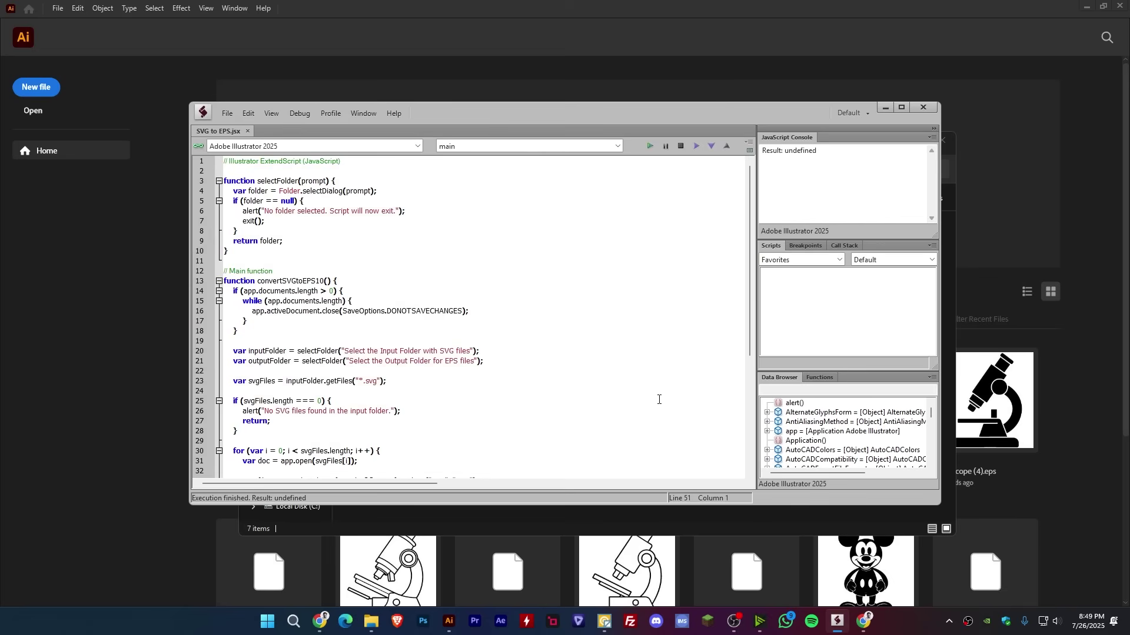
{"action": "left_click", "coordinate": [923, 108]}
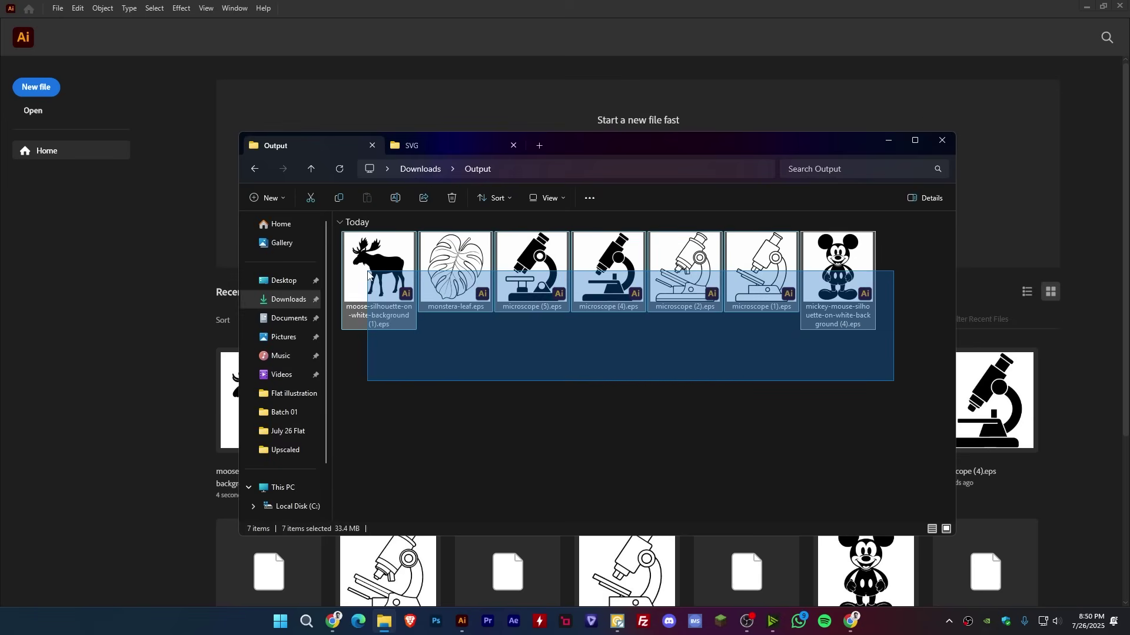
Step: Delete the seven EPS files from Output, check Illustrator's File > Scripts list, then return to File Explorer
{"action": "left_click_drag", "start_coordinate": [868, 382], "coordinate": [365, 238]}
{"action": "key", "text": "Delete"}
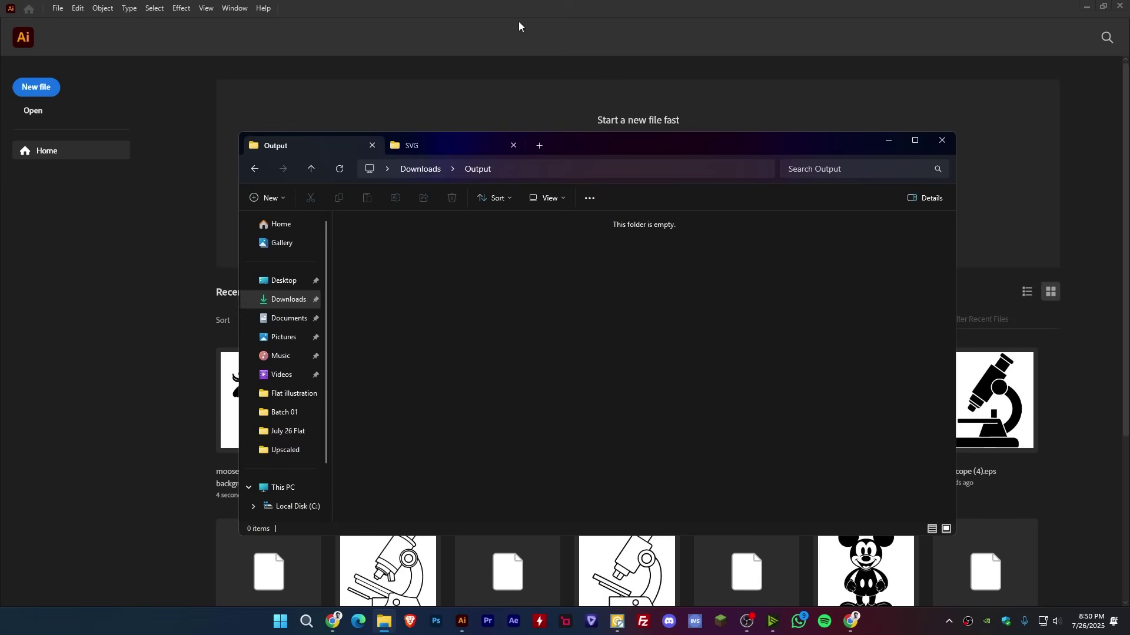
{"action": "left_click", "coordinate": [519, 23]}
{"action": "left_click", "coordinate": [57, 9]}
{"action": "mouse_move", "coordinate": [81, 322]}
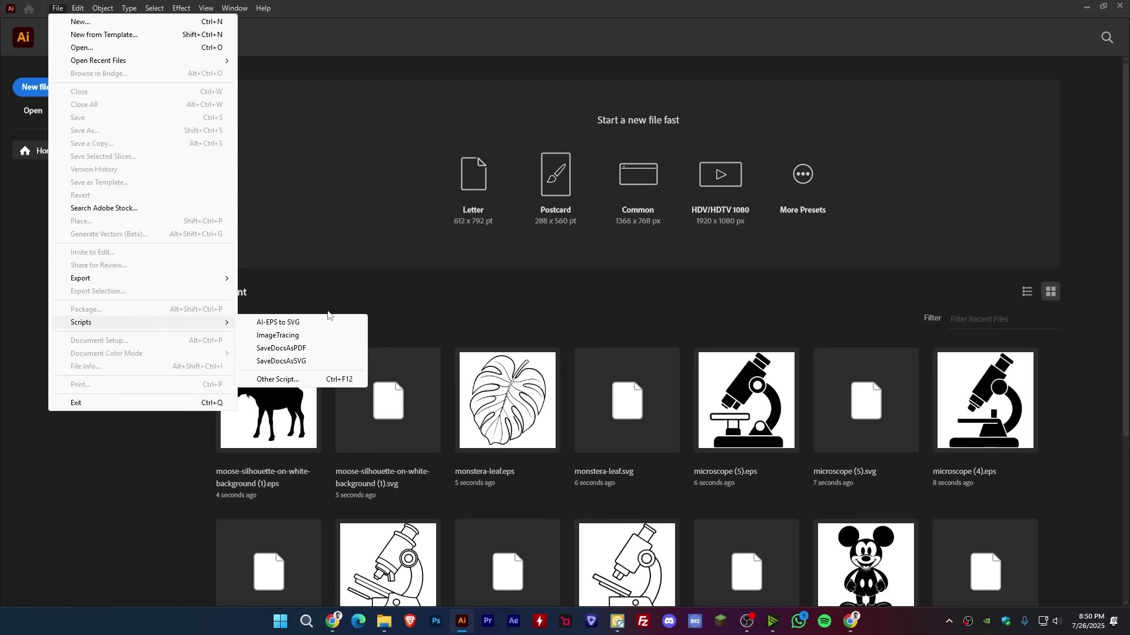
{"action": "left_click", "coordinate": [297, 384]}
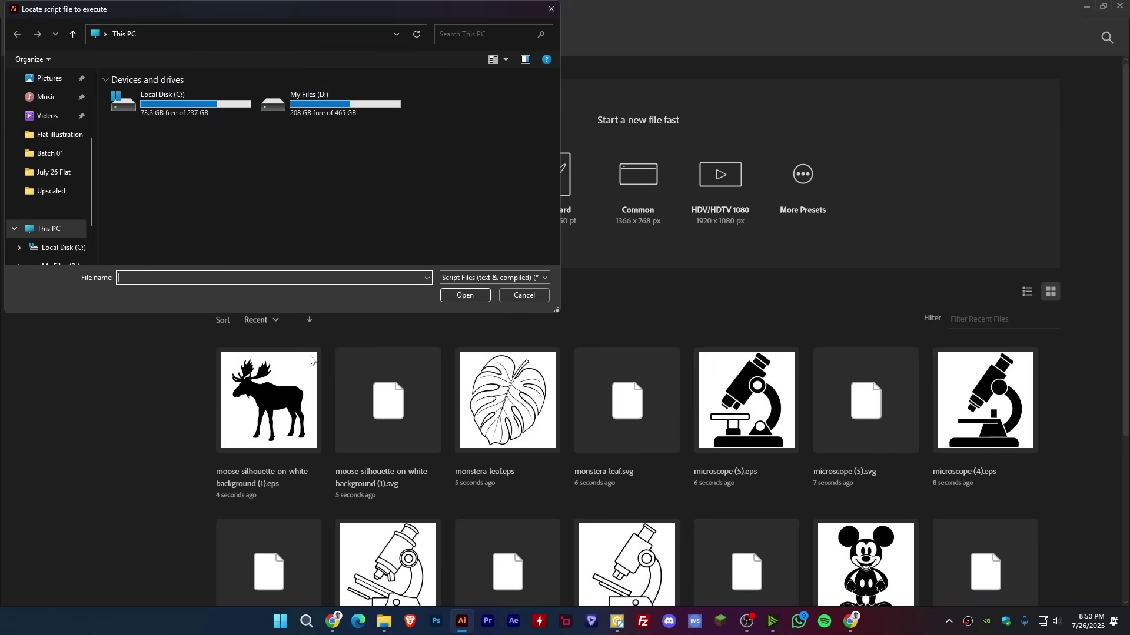
{"action": "left_click", "coordinate": [533, 297]}
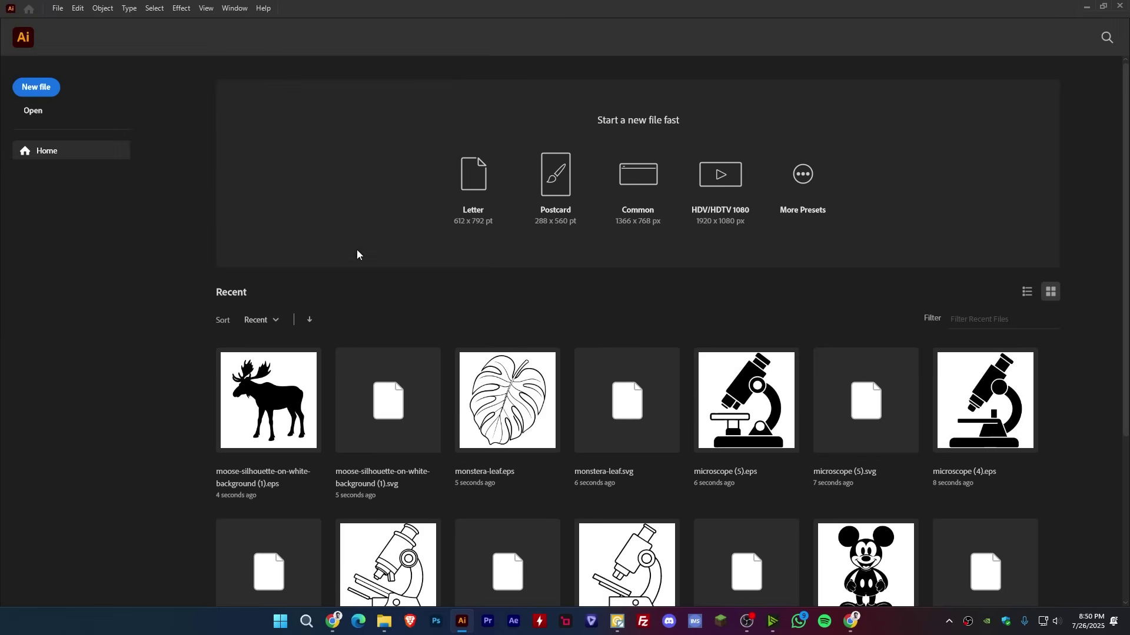
{"action": "left_click", "coordinate": [384, 623]}
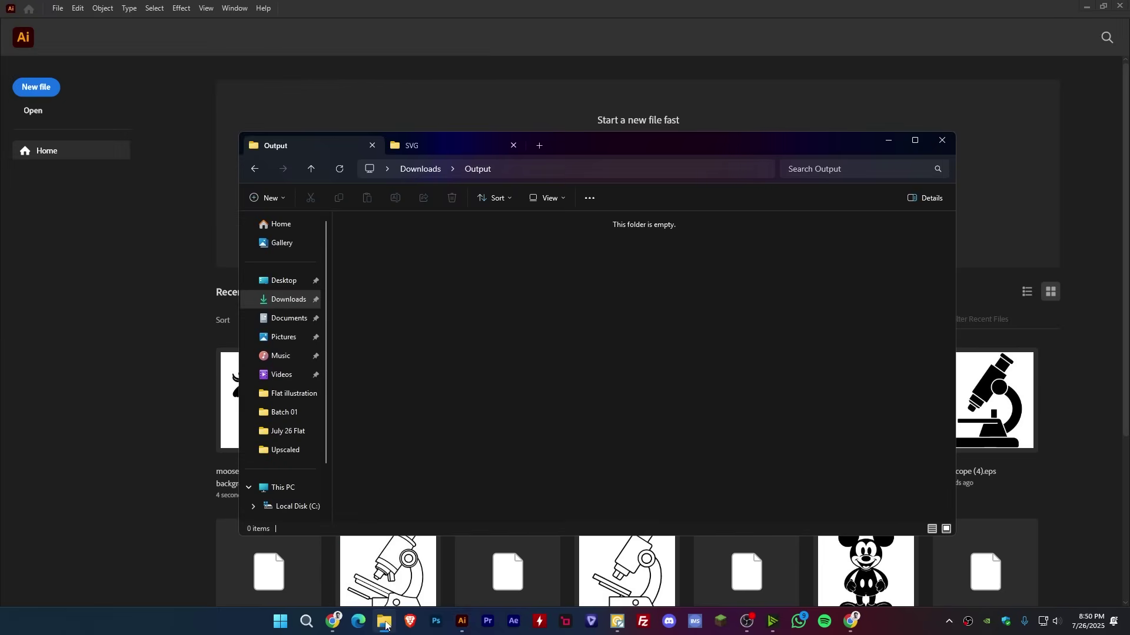
Step: Open C:\Program Files\Adobe\Adobe Illustrator 2025\Presets\en_US\Scripts, which holds four scripts, in a new tab
{"action": "left_click", "coordinate": [537, 146]}
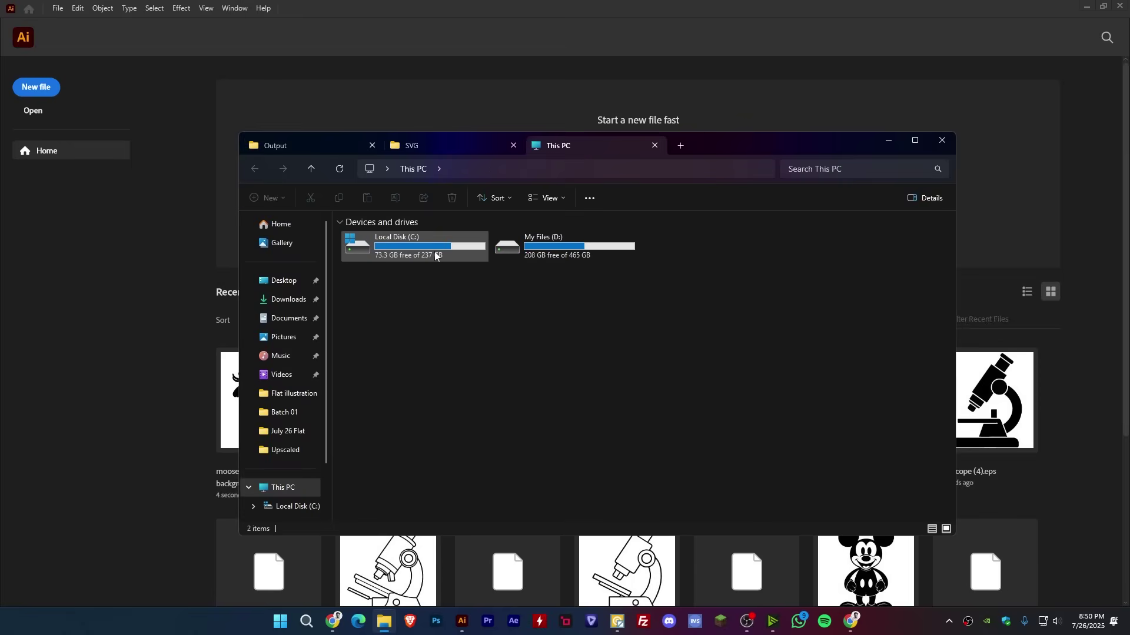
{"action": "left_click", "coordinate": [435, 256]}
{"action": "double_click", "coordinate": [435, 255]}
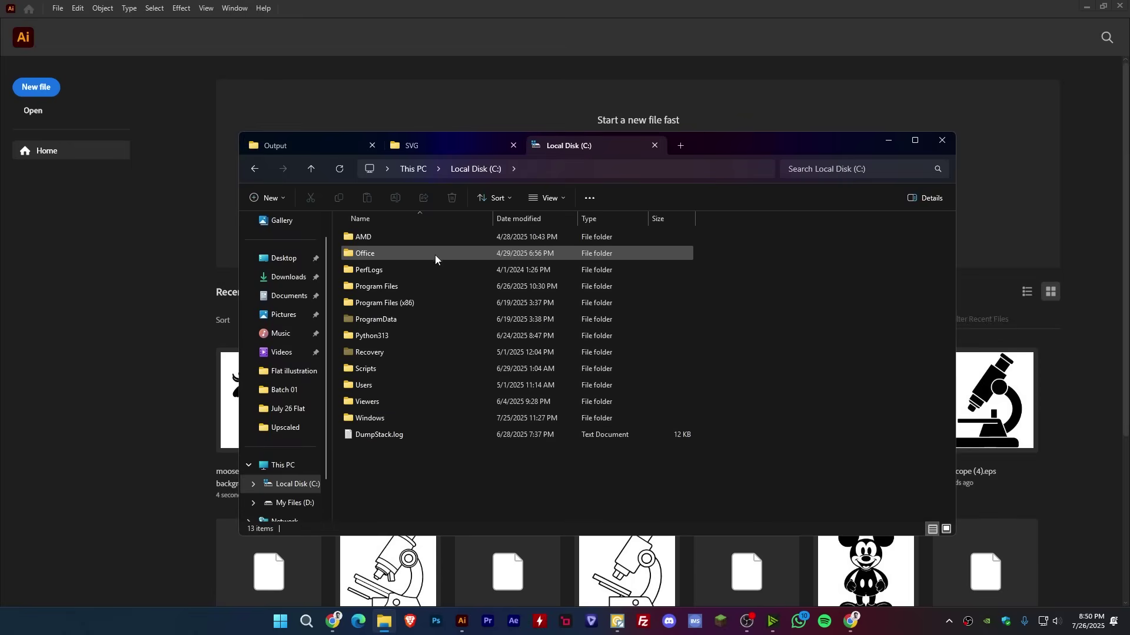
{"action": "double_click", "coordinate": [400, 287]}
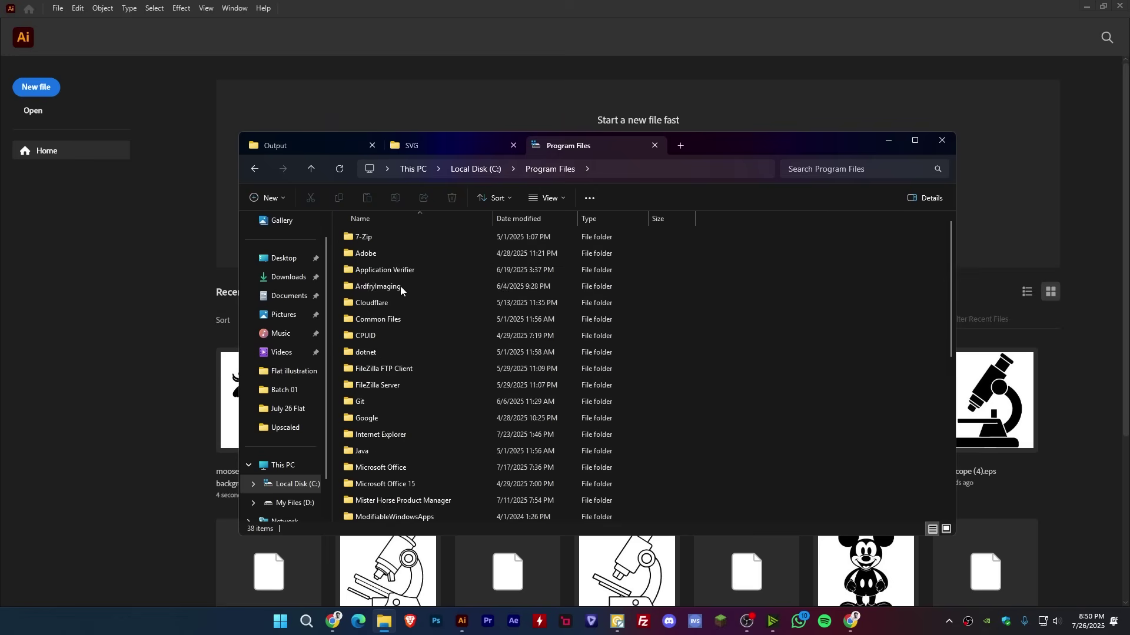
{"action": "double_click", "coordinate": [389, 252]}
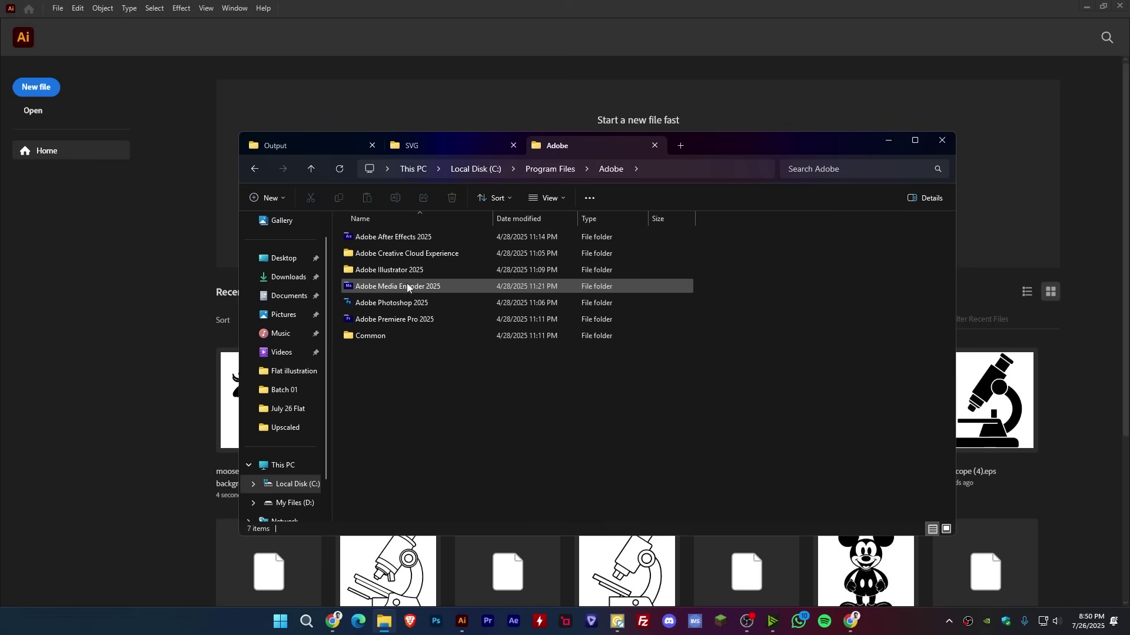
{"action": "double_click", "coordinate": [442, 271]}
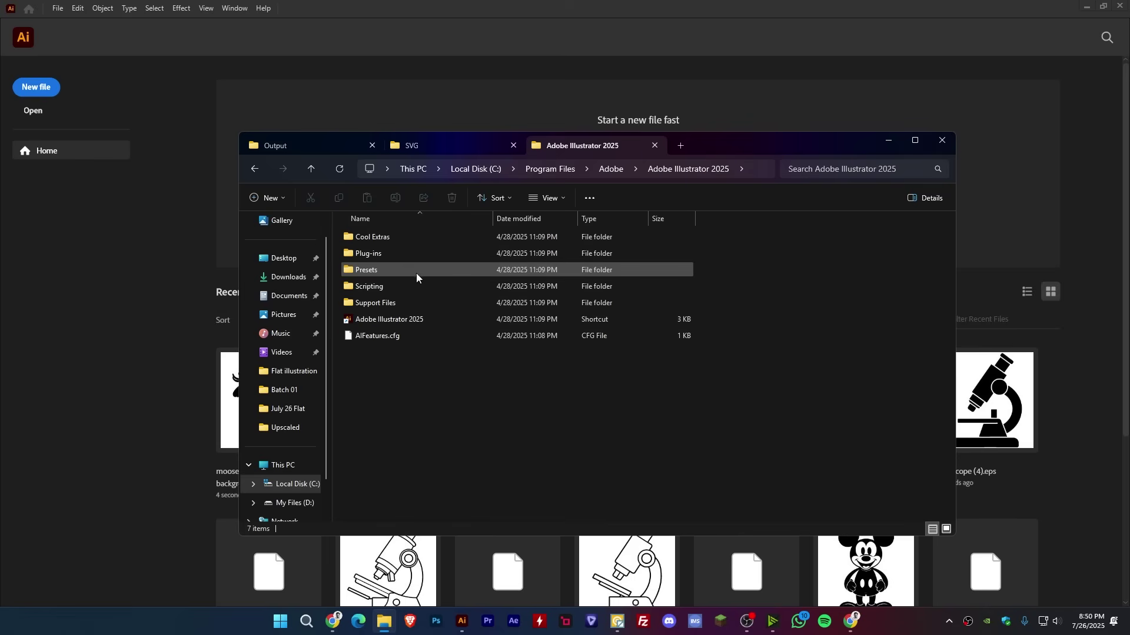
{"action": "double_click", "coordinate": [409, 273]}
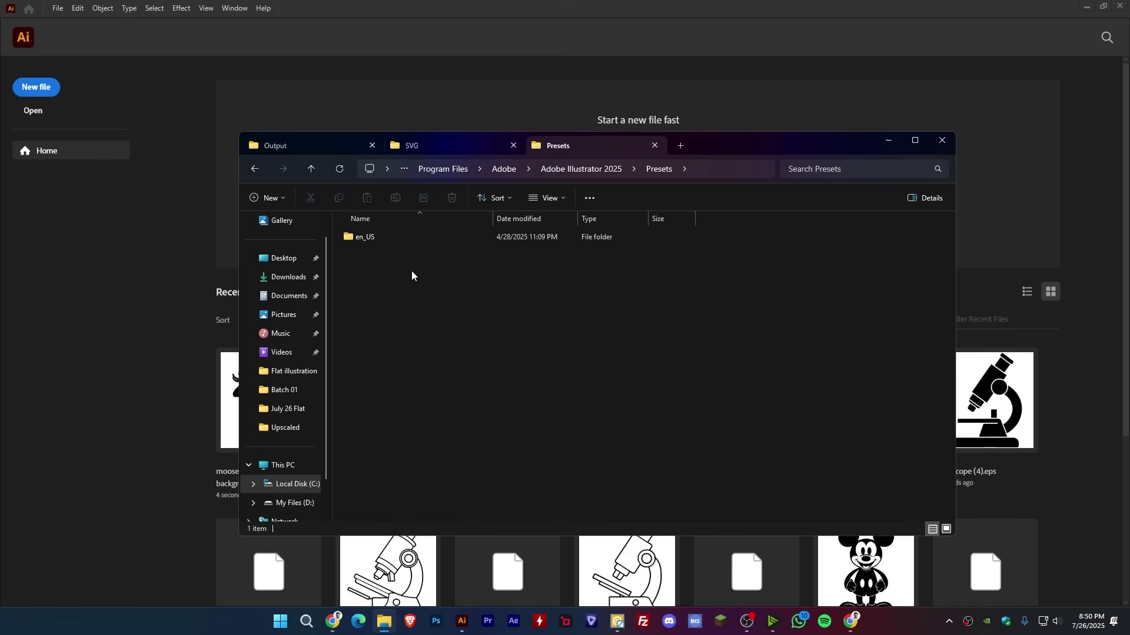
{"action": "double_click", "coordinate": [402, 237]}
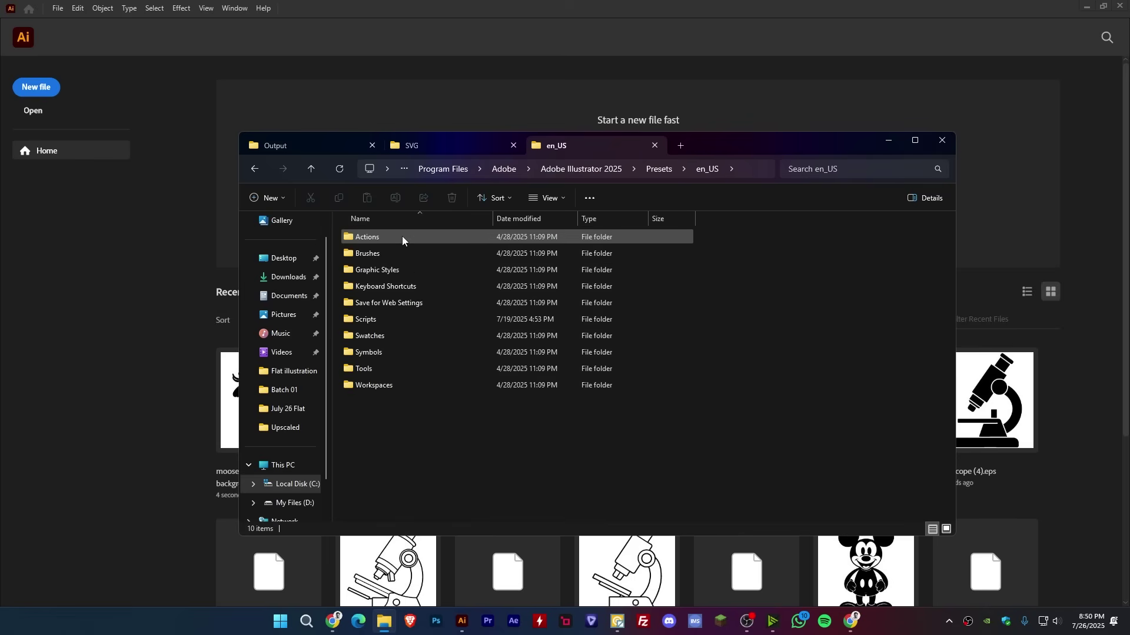
{"action": "double_click", "coordinate": [374, 319]}
{"action": "left_click_drag", "start_coordinate": [446, 339], "coordinate": [365, 223]}
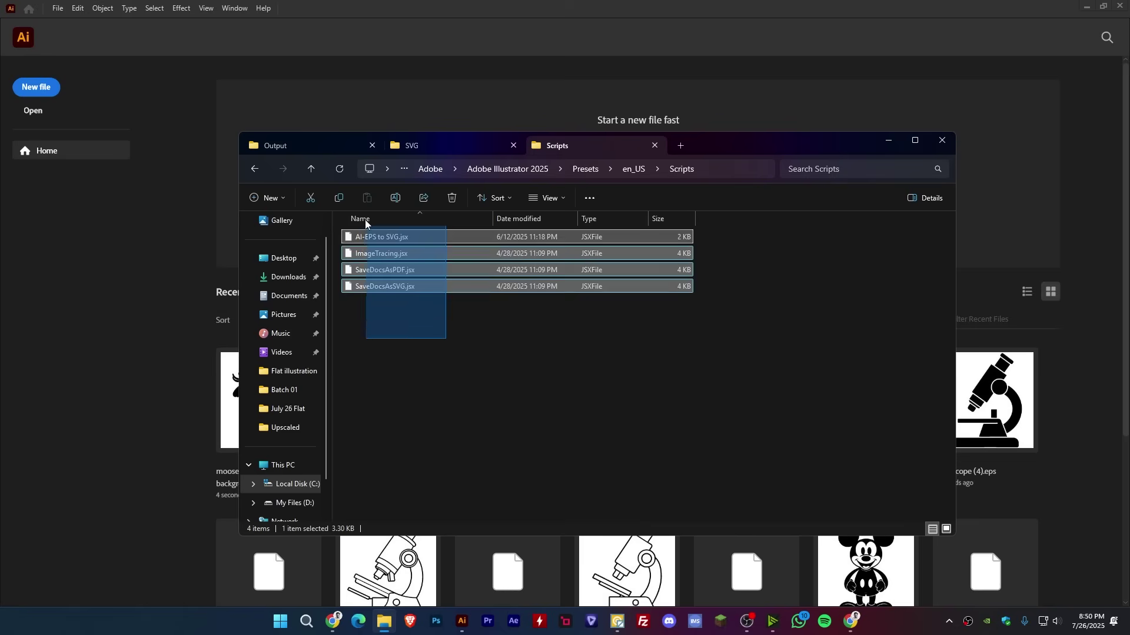
{"action": "left_click", "coordinate": [443, 353]}
Step: Copy SVG to EPS.jsx from Documents into that Scripts folder, granting administrator permission
{"action": "left_click", "coordinate": [287, 145]}
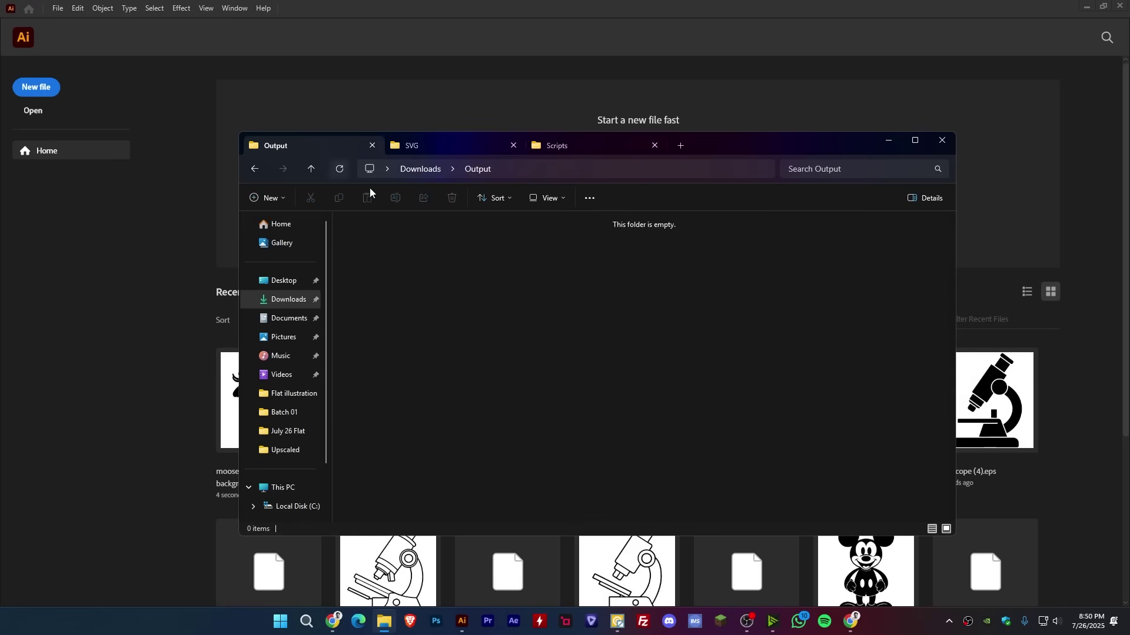
{"action": "left_click", "coordinate": [288, 319]}
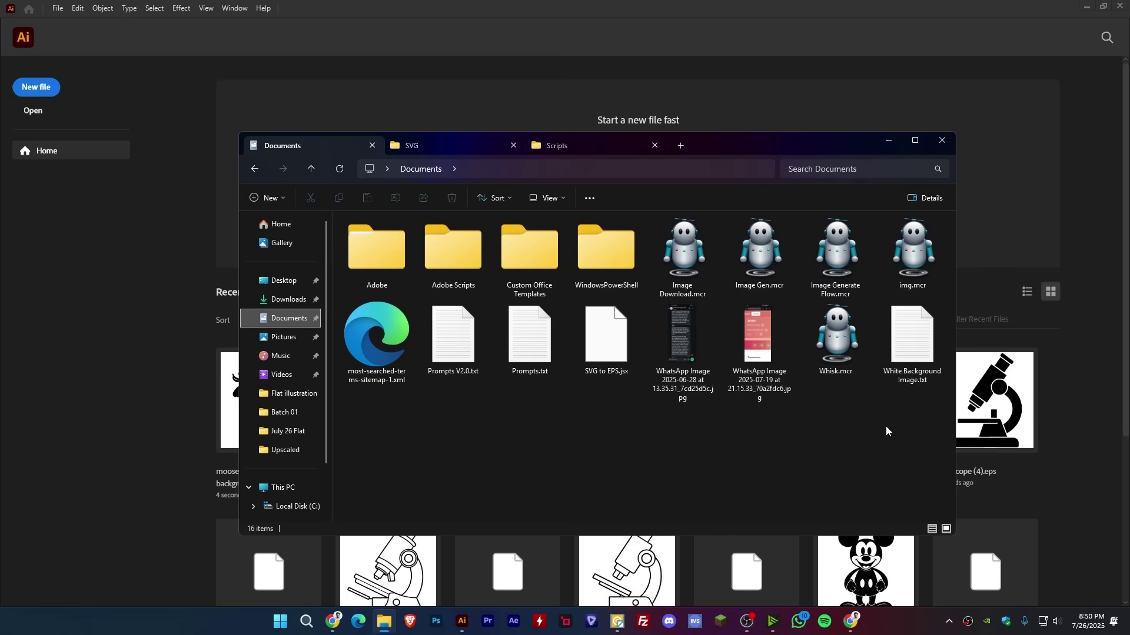
{"action": "double_click", "coordinate": [469, 257]}
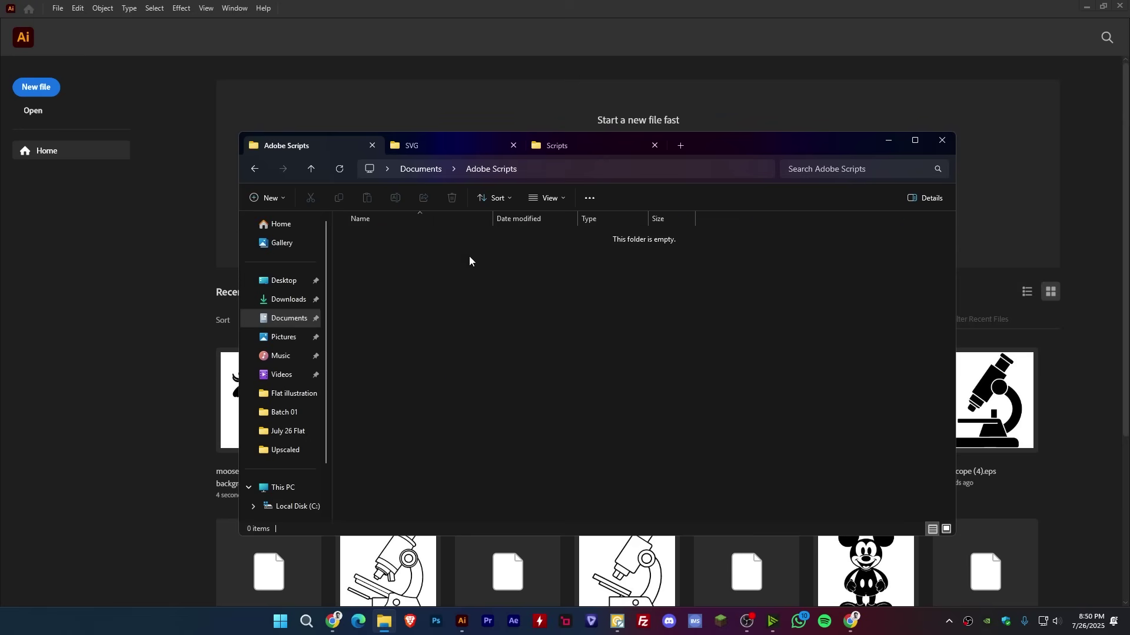
{"action": "left_click", "coordinate": [254, 170]}
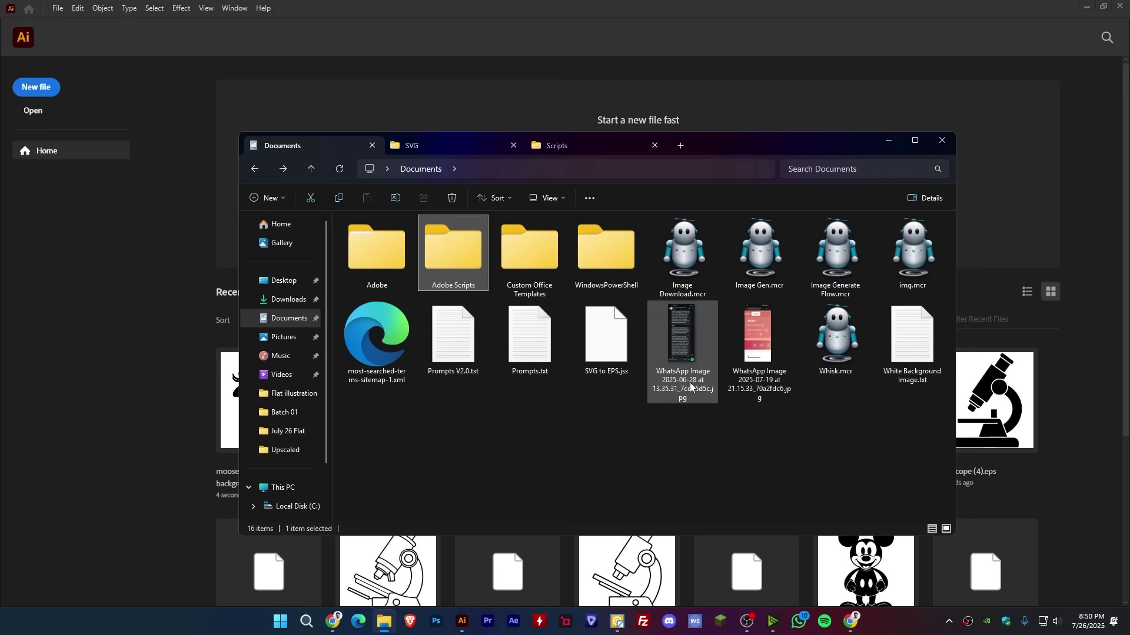
{"action": "left_click", "coordinate": [612, 347]}
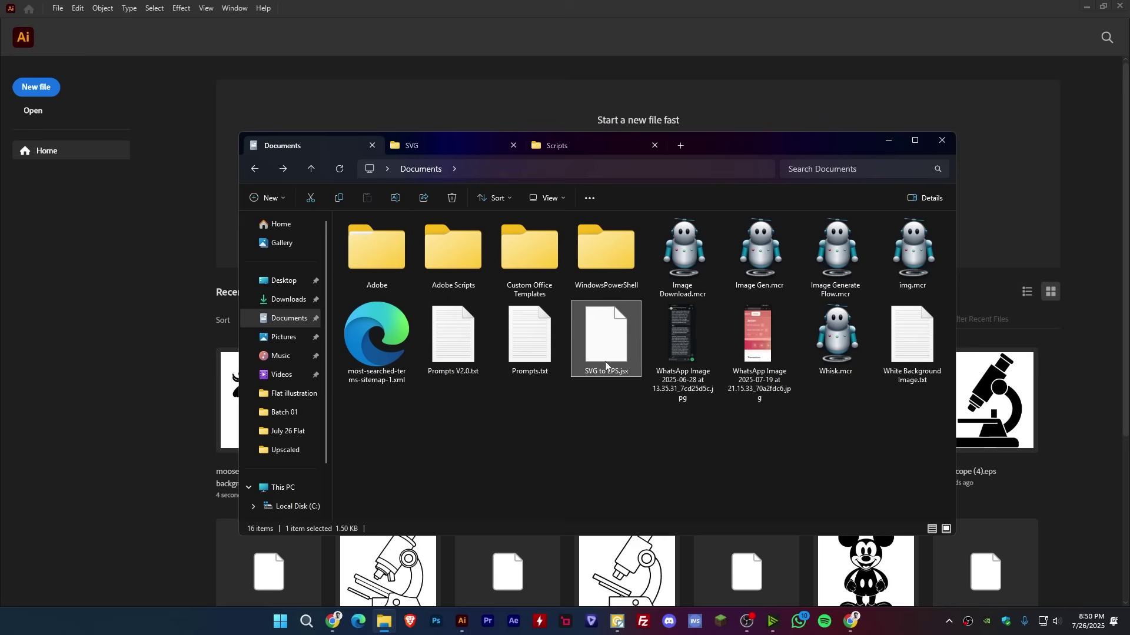
{"action": "left_click_drag", "start_coordinate": [605, 361], "coordinate": [542, 414]}
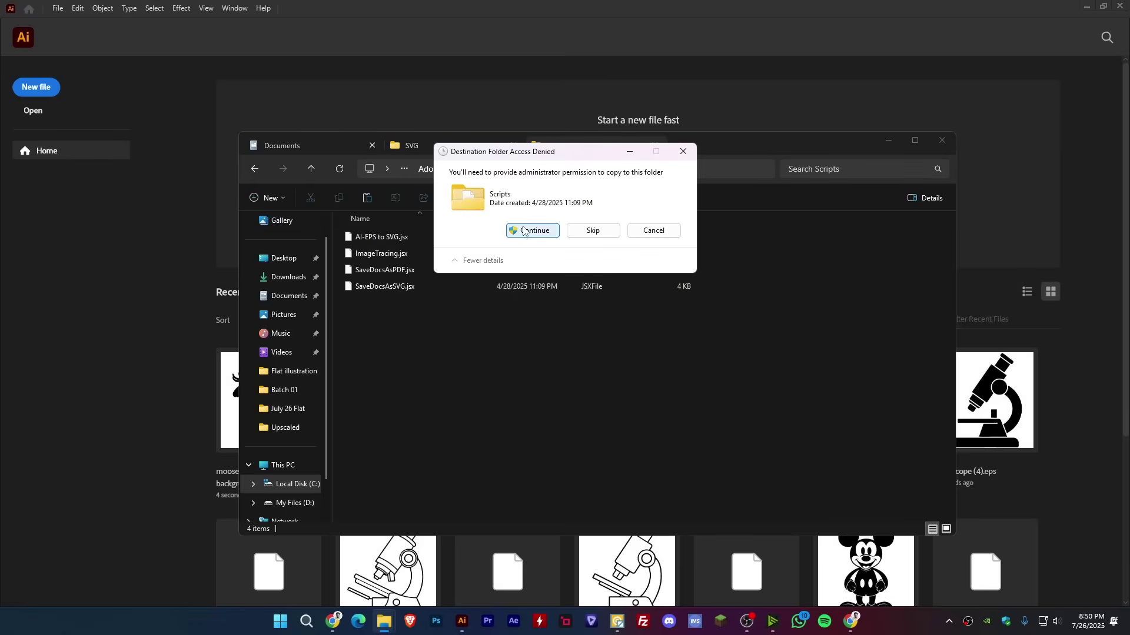
{"action": "left_click", "coordinate": [538, 232]}
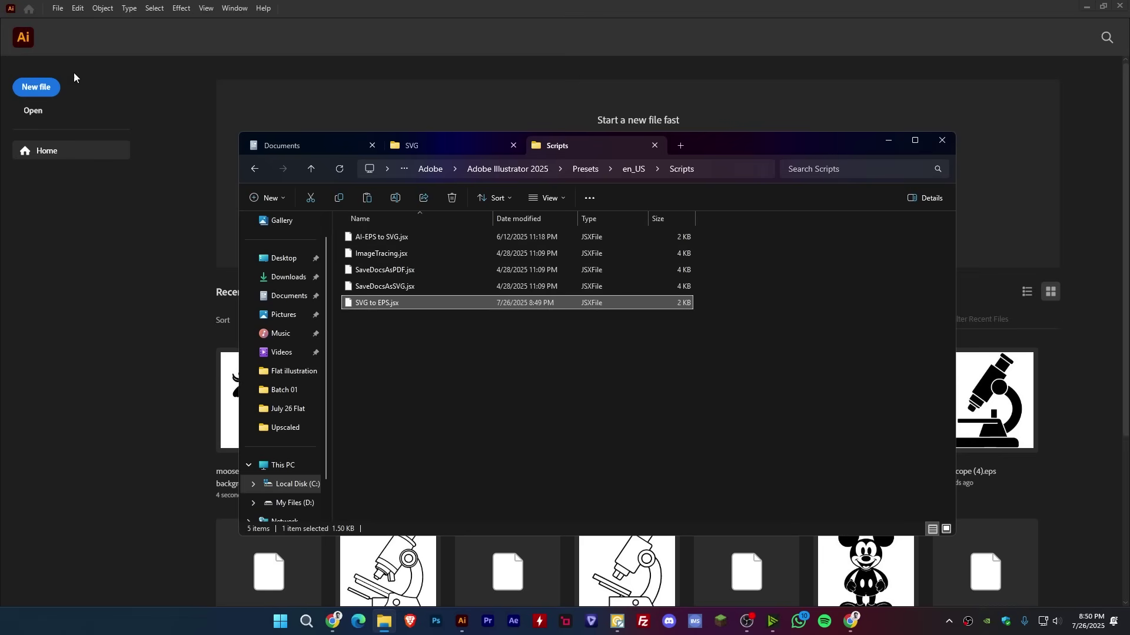
Step: Check the File > Scripts list, then quit and relaunch Illustrator to load SVG to EPS
{"action": "left_click", "coordinate": [58, 8]}
{"action": "mouse_move", "coordinate": [81, 322]}
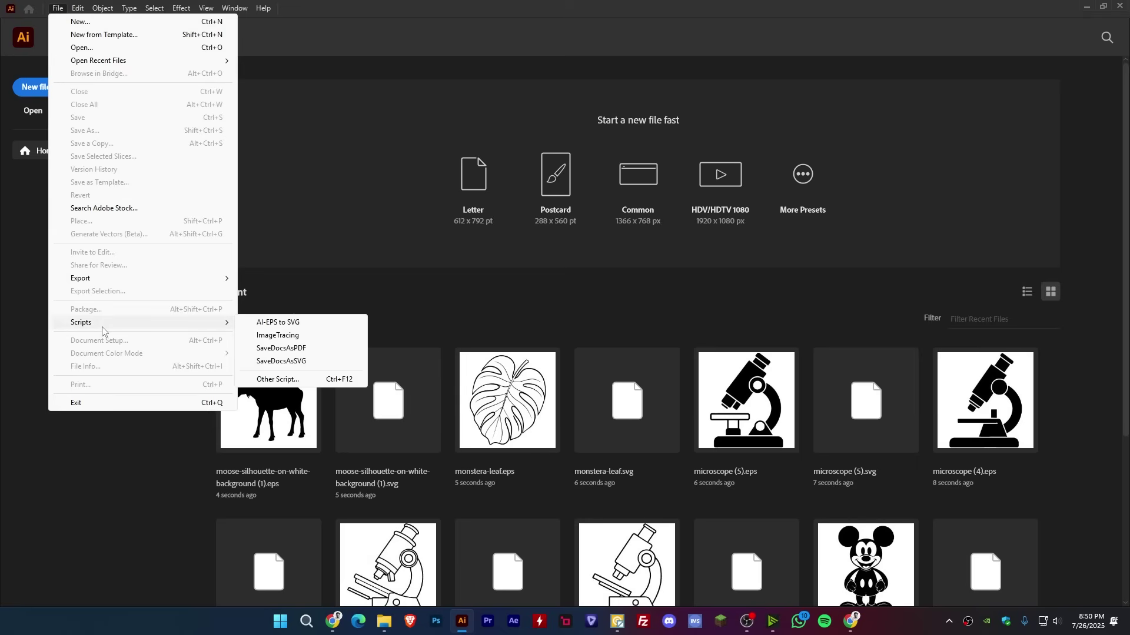
{"action": "left_click", "coordinate": [262, 325]}
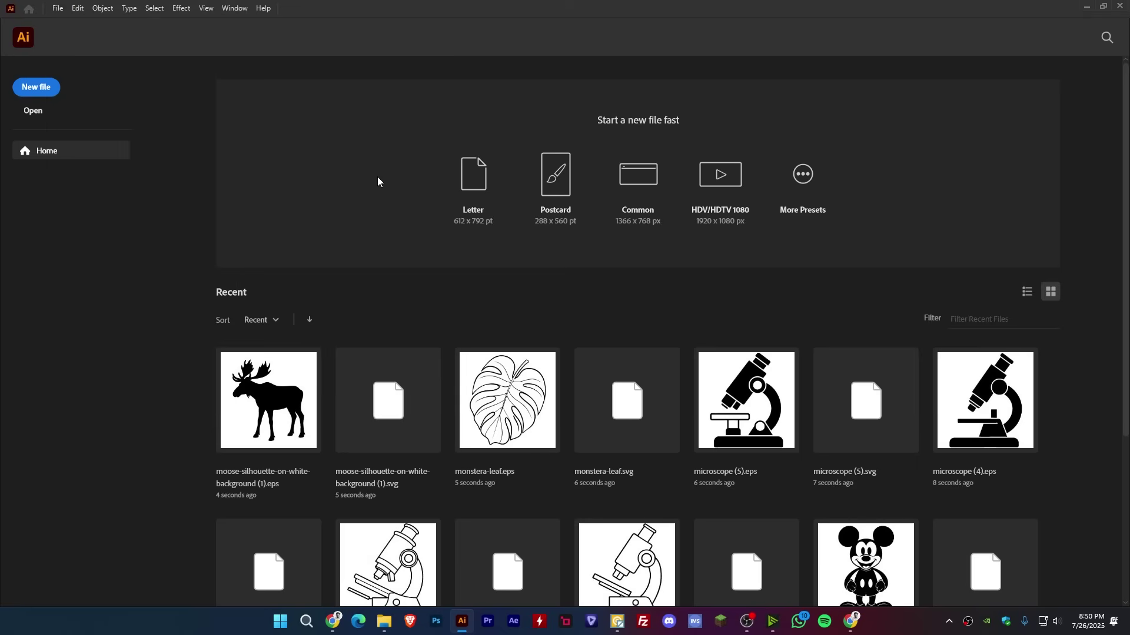
{"action": "left_click", "coordinate": [1119, 6]}
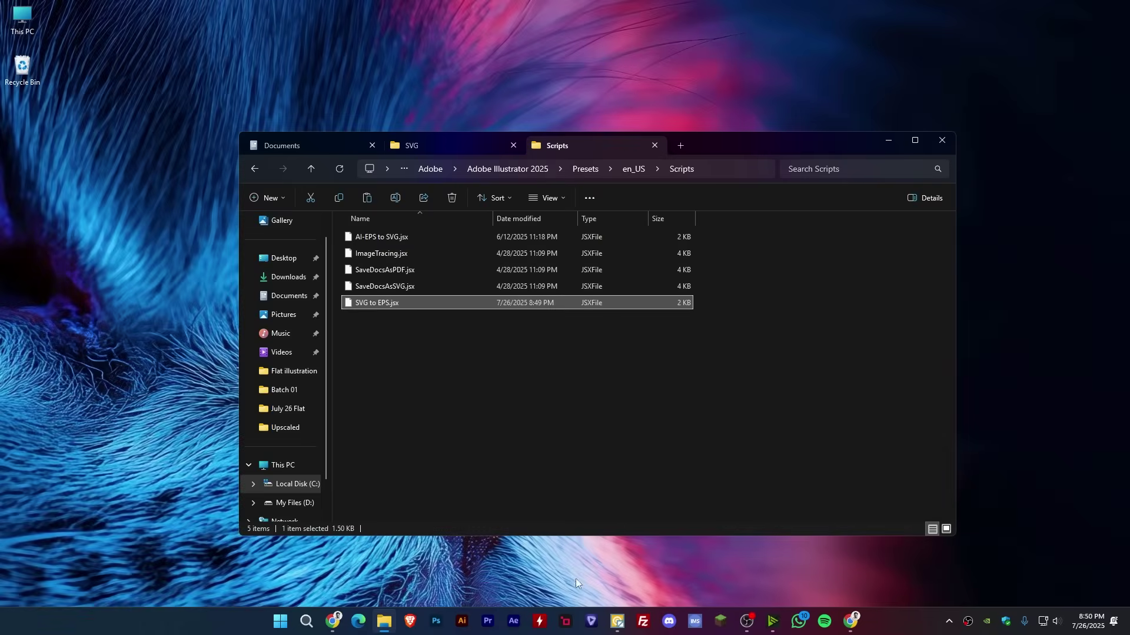
{"action": "left_click", "coordinate": [475, 575]}
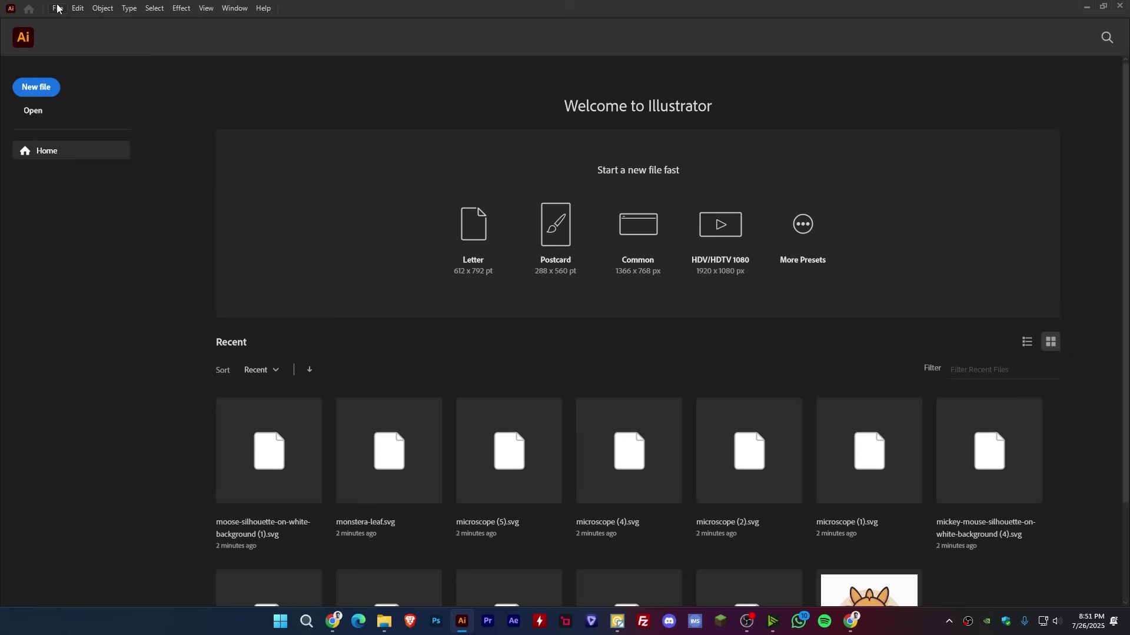
Step: Run File > Scripts > SVG to EPS and choose Downloads\Input as the SVG source folder
{"action": "left_click", "coordinate": [56, 8]}
{"action": "mouse_move", "coordinate": [81, 323]}
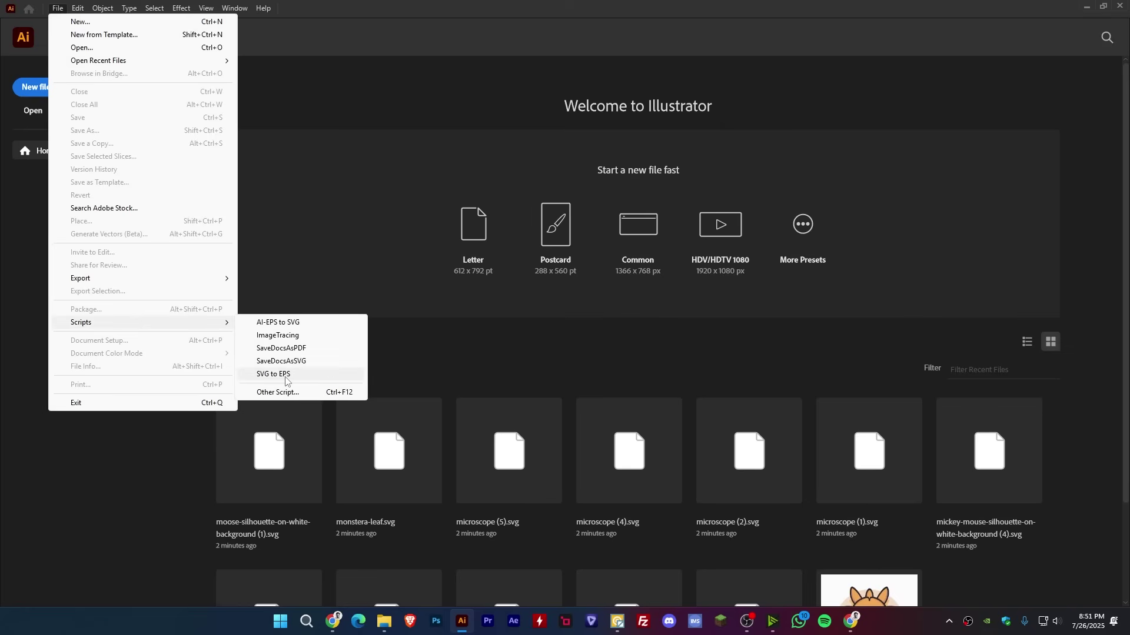
{"action": "left_click", "coordinate": [301, 377]}
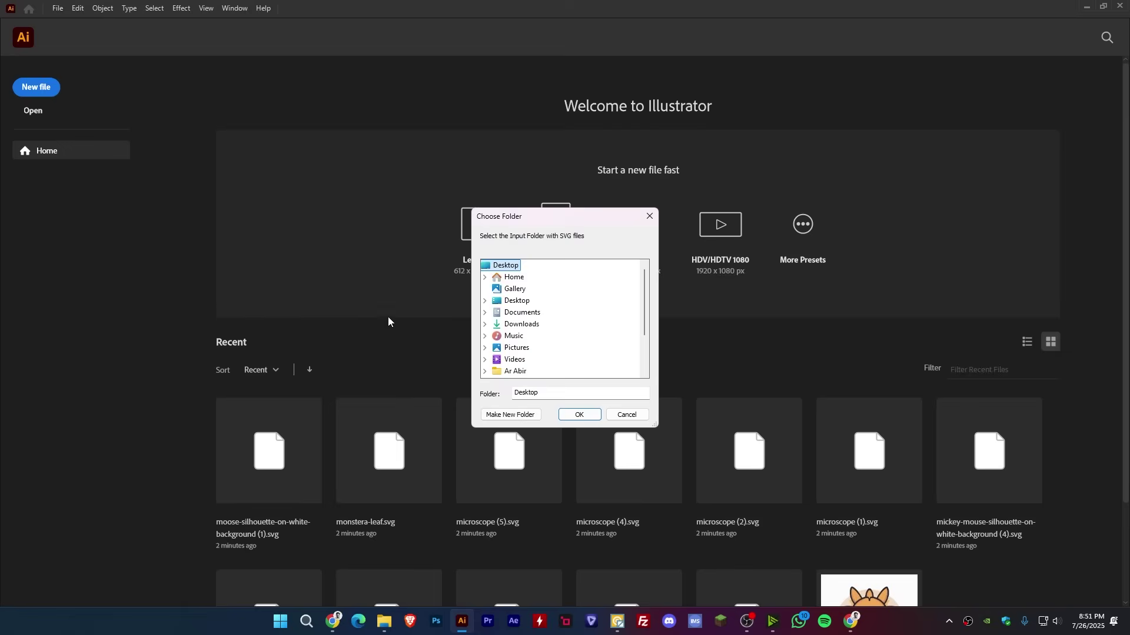
{"action": "scroll", "coordinate": [503, 322], "scroll_direction": "down", "scroll_amount": 1}
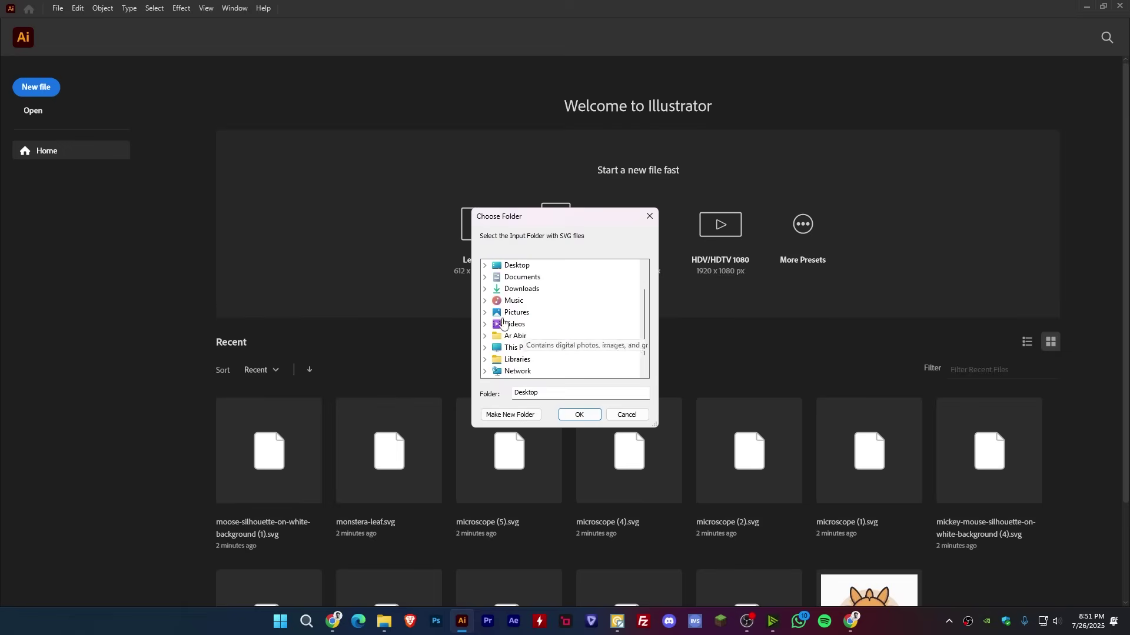
{"action": "left_click", "coordinate": [486, 289]}
{"action": "scroll", "coordinate": [552, 336], "scroll_direction": "down", "scroll_amount": 2}
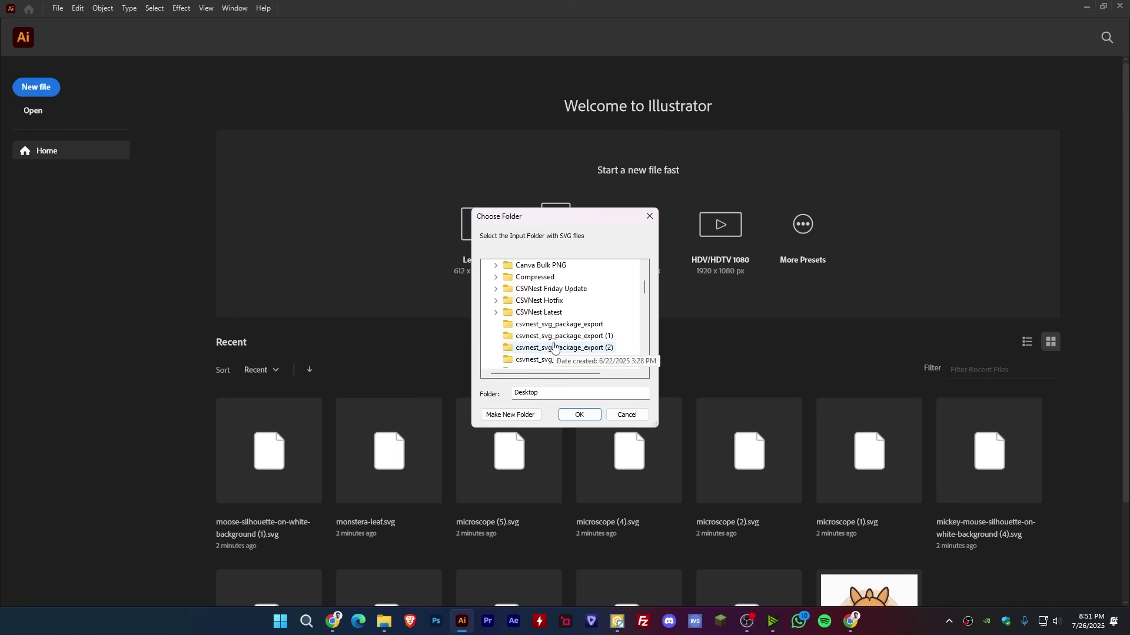
{"action": "scroll", "coordinate": [554, 347], "scroll_direction": "down", "scroll_amount": 2}
{"action": "scroll", "coordinate": [553, 345], "scroll_direction": "down", "scroll_amount": 3}
{"action": "scroll", "coordinate": [550, 336], "scroll_direction": "down", "scroll_amount": 1}
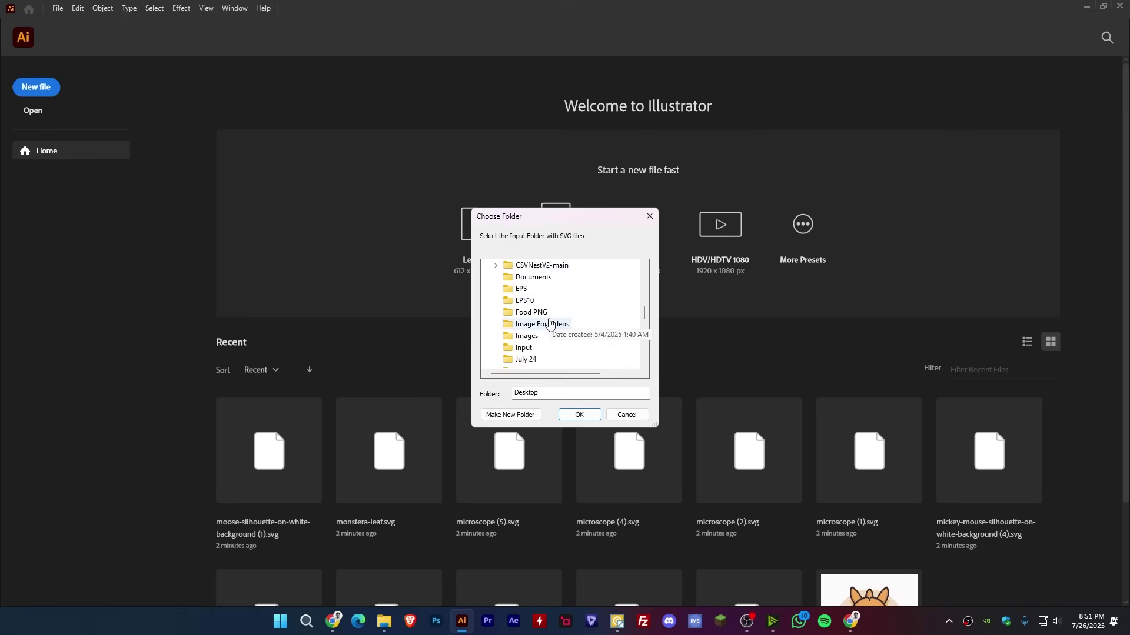
{"action": "left_click", "coordinate": [524, 348]}
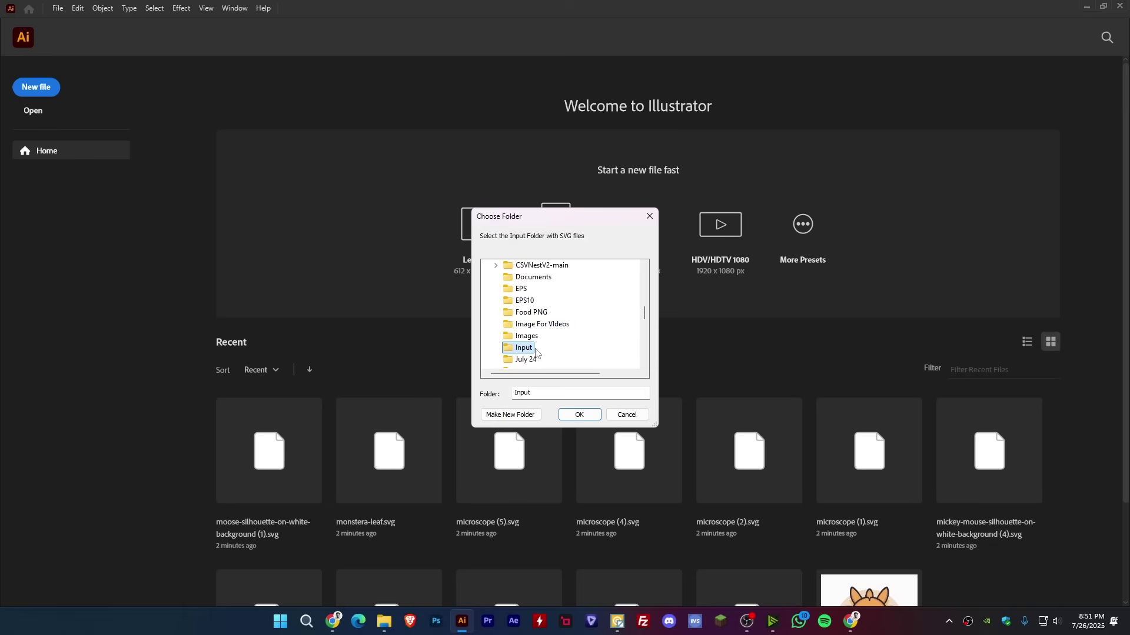
{"action": "left_click", "coordinate": [581, 419]}
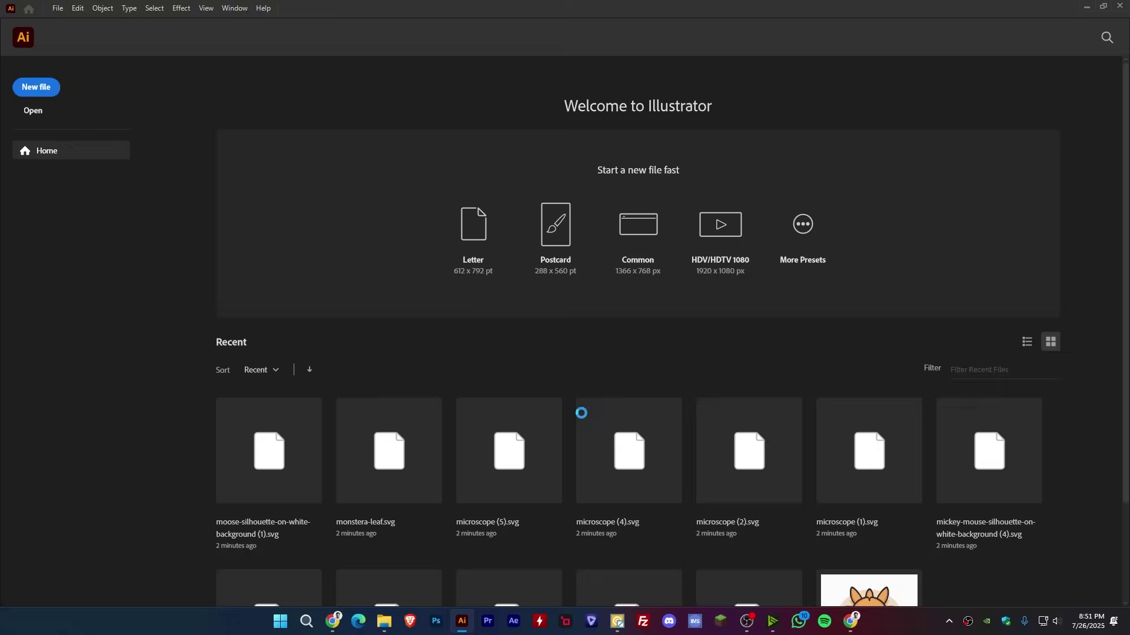
Step: Choose Downloads\Output as the EPS destination, let conversion finish, and dismiss the completion alert
{"action": "left_click", "coordinate": [485, 324]}
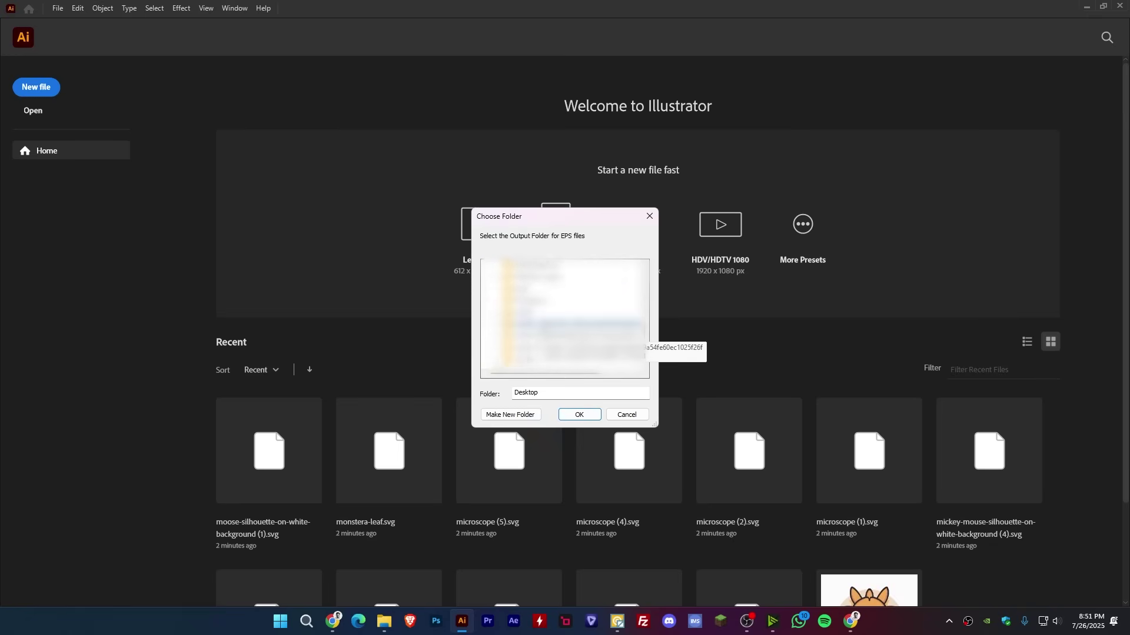
{"action": "scroll", "coordinate": [564, 330], "scroll_direction": "up", "scroll_amount": 3}
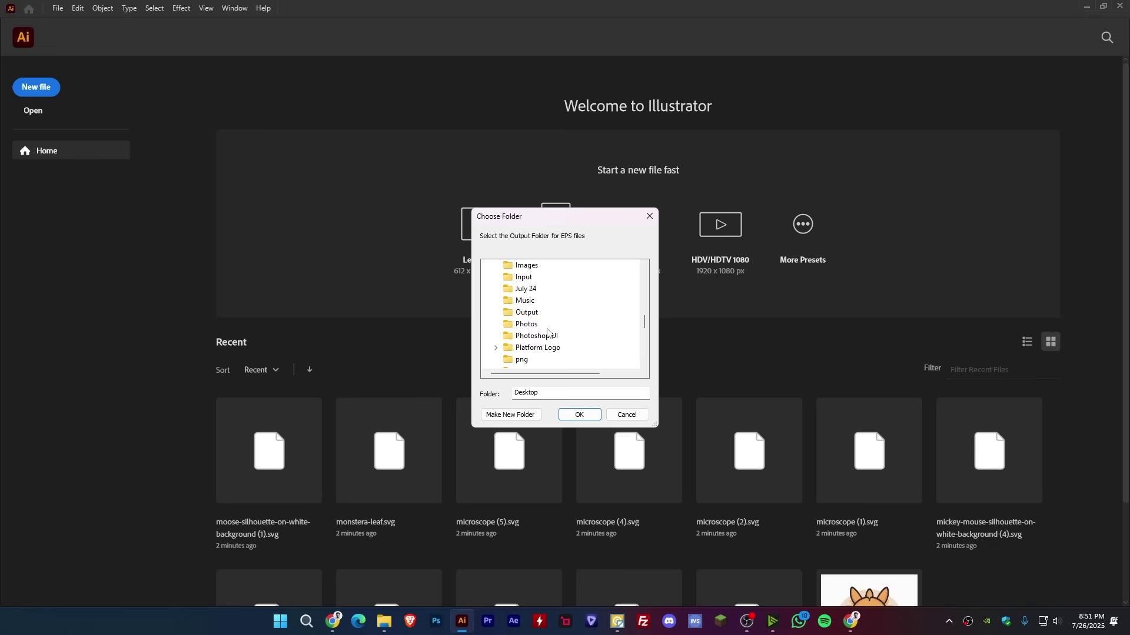
{"action": "left_click", "coordinate": [527, 312]}
{"action": "left_click", "coordinate": [580, 415]}
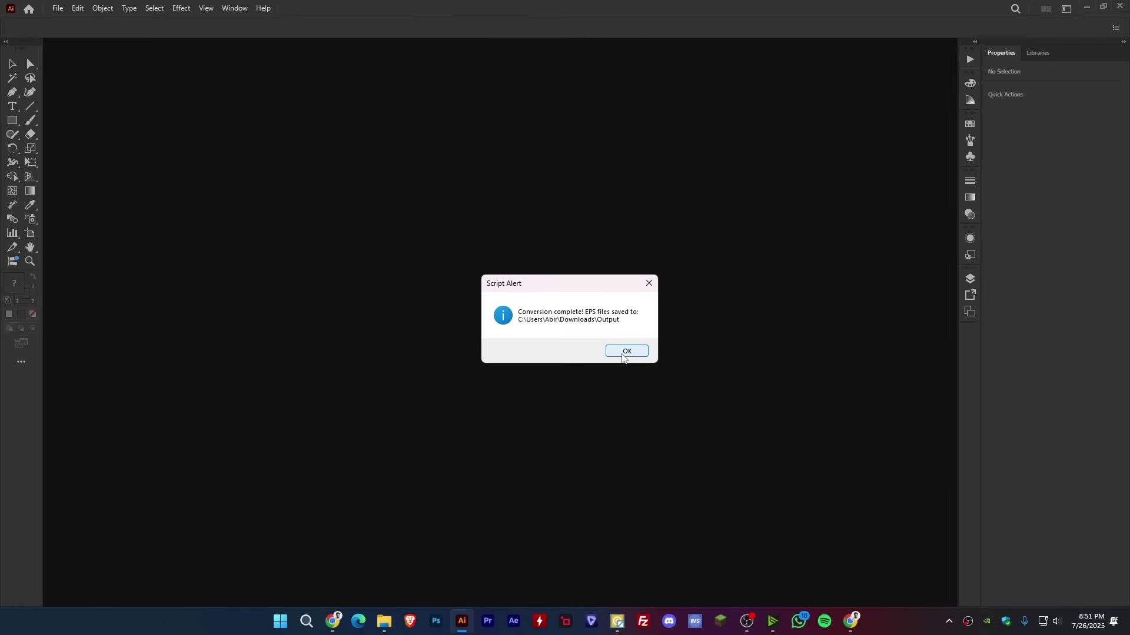
{"action": "left_click", "coordinate": [622, 352]}
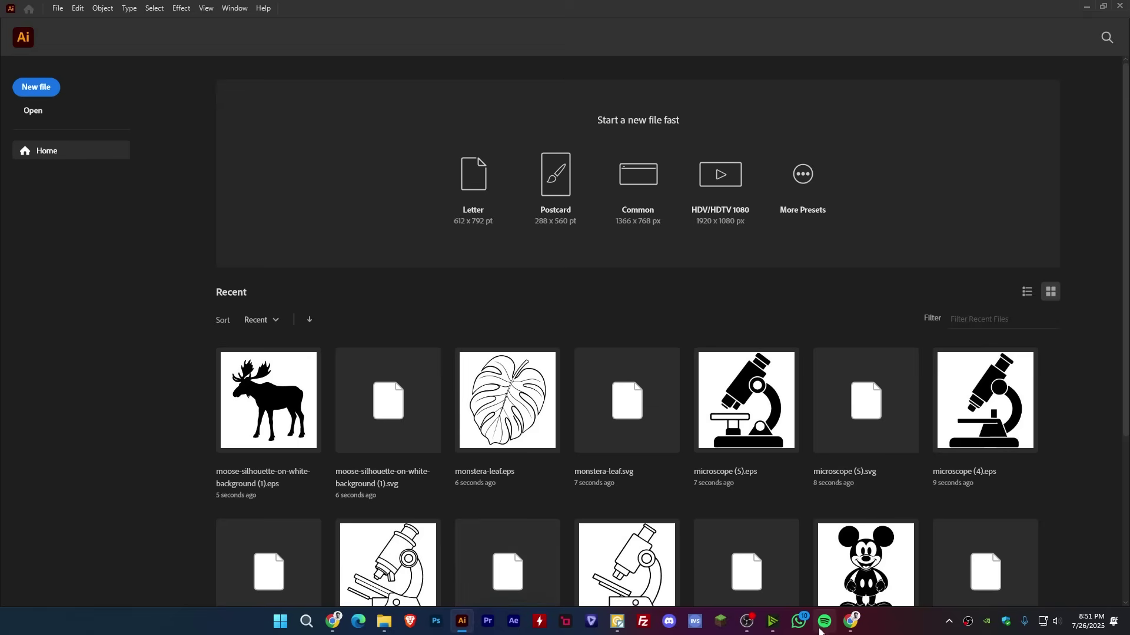
{"action": "mouse_move", "coordinate": [849, 621]}
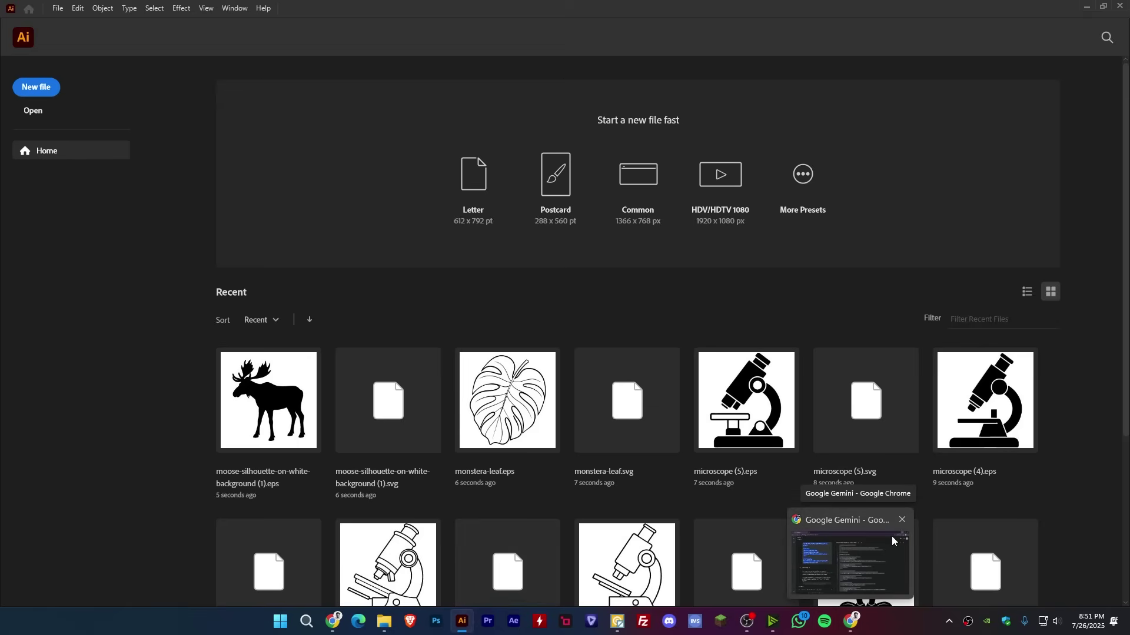
{"action": "left_click", "coordinate": [902, 519]}
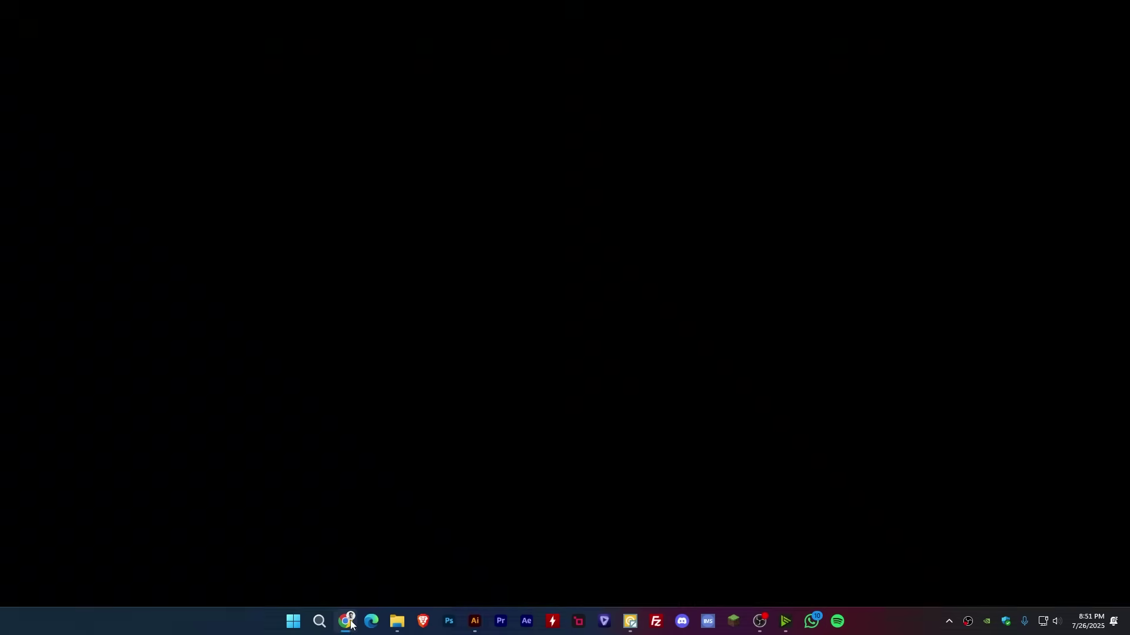
Step: Switch to the SVG to EPS Script ChatGPT chat and scroll through the prompt, code and usage notes
{"action": "left_click", "coordinate": [346, 621]}
{"action": "scroll", "coordinate": [603, 371], "scroll_direction": "down", "scroll_amount": 2}
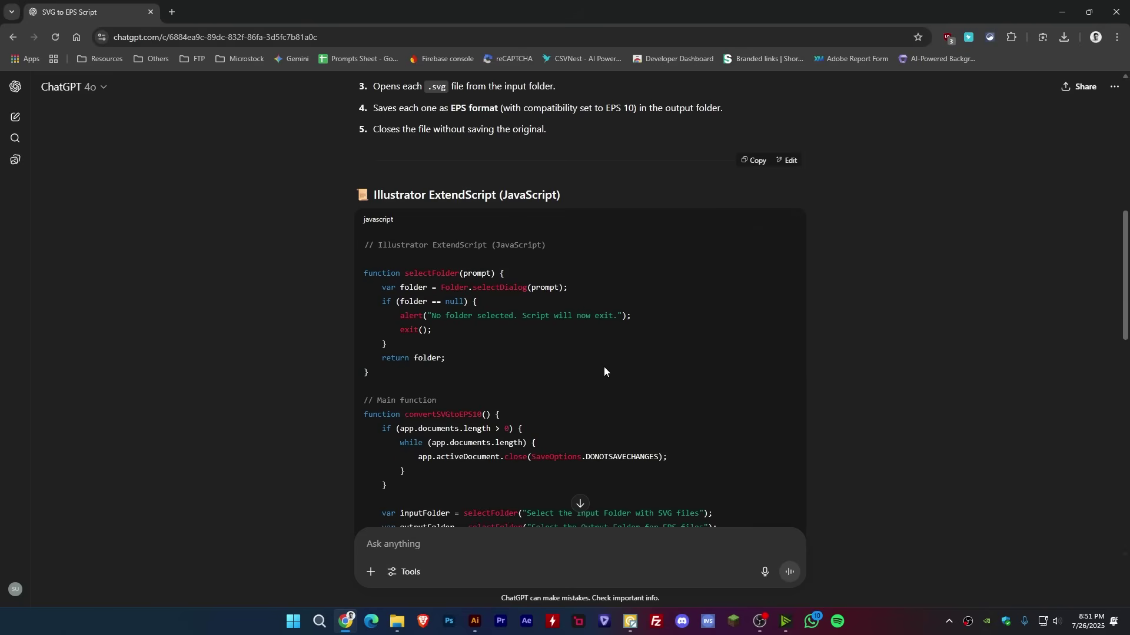
{"action": "scroll", "coordinate": [603, 366], "scroll_direction": "down", "scroll_amount": 10}
{"action": "scroll", "coordinate": [606, 371], "scroll_direction": "down", "scroll_amount": 3}
{"action": "scroll", "coordinate": [606, 372], "scroll_direction": "up", "scroll_amount": 4}
{"action": "scroll", "coordinate": [608, 358], "scroll_direction": "up", "scroll_amount": 12}
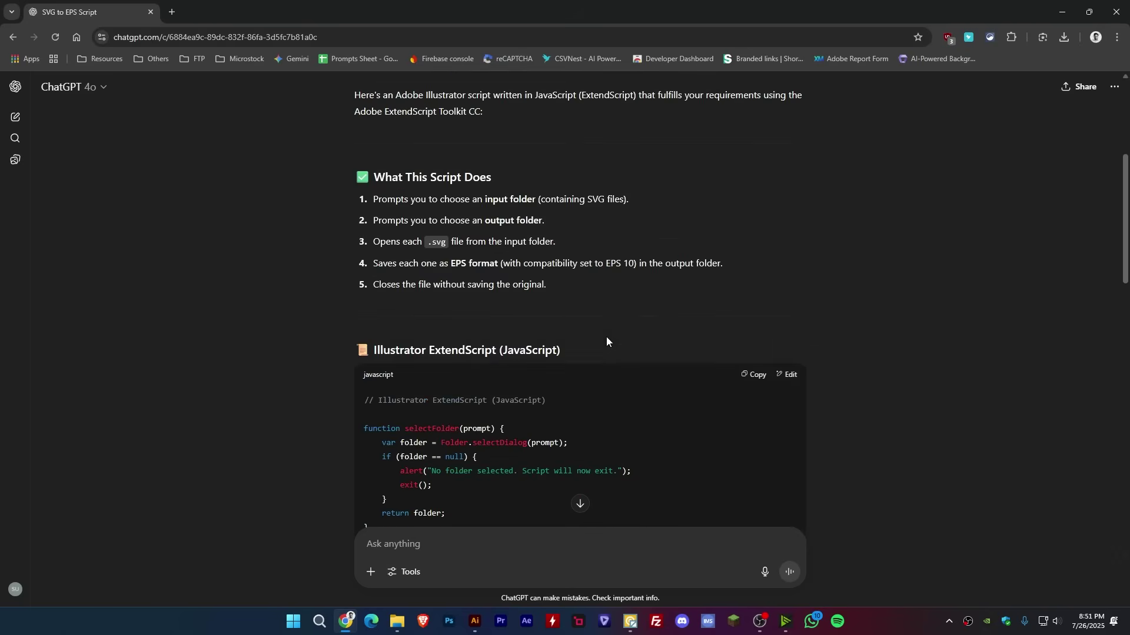
{"action": "scroll", "coordinate": [606, 337], "scroll_direction": "up", "scroll_amount": 5}
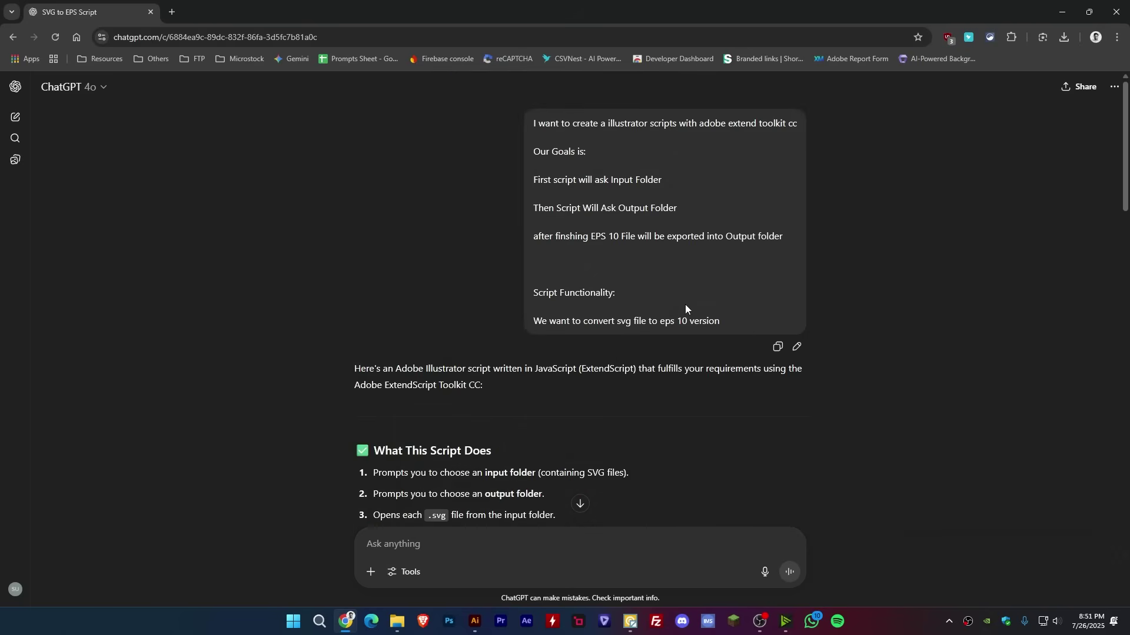
{"action": "scroll", "coordinate": [648, 318], "scroll_direction": "down", "scroll_amount": 4}
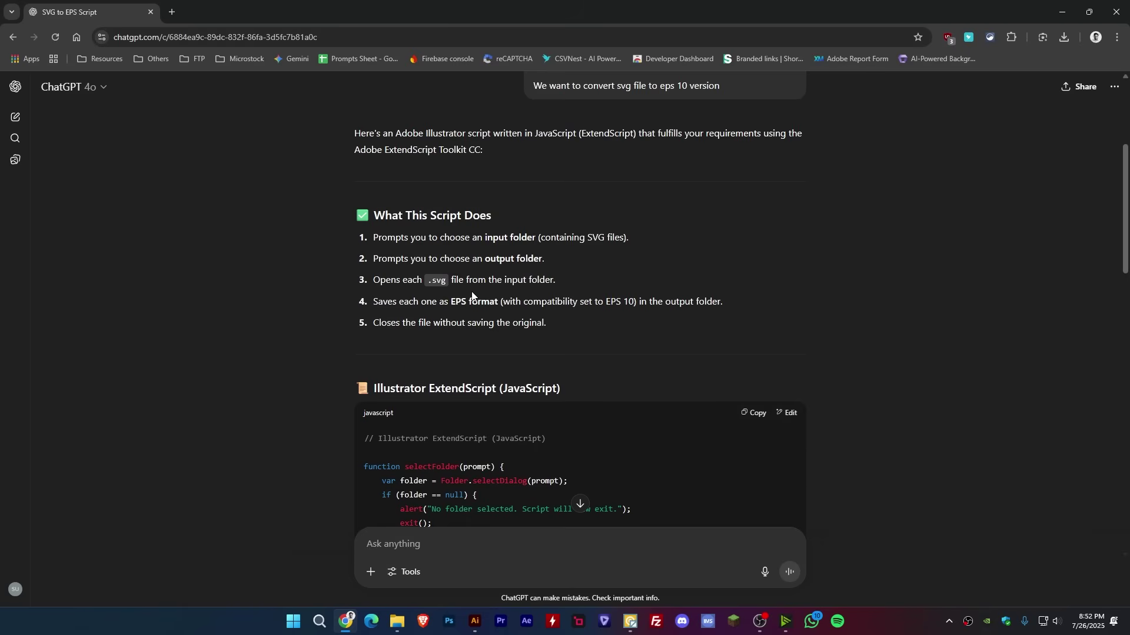
{"action": "scroll", "coordinate": [473, 298], "scroll_direction": "down", "scroll_amount": 4}
{"action": "scroll", "coordinate": [549, 300], "scroll_direction": "down", "scroll_amount": 2}
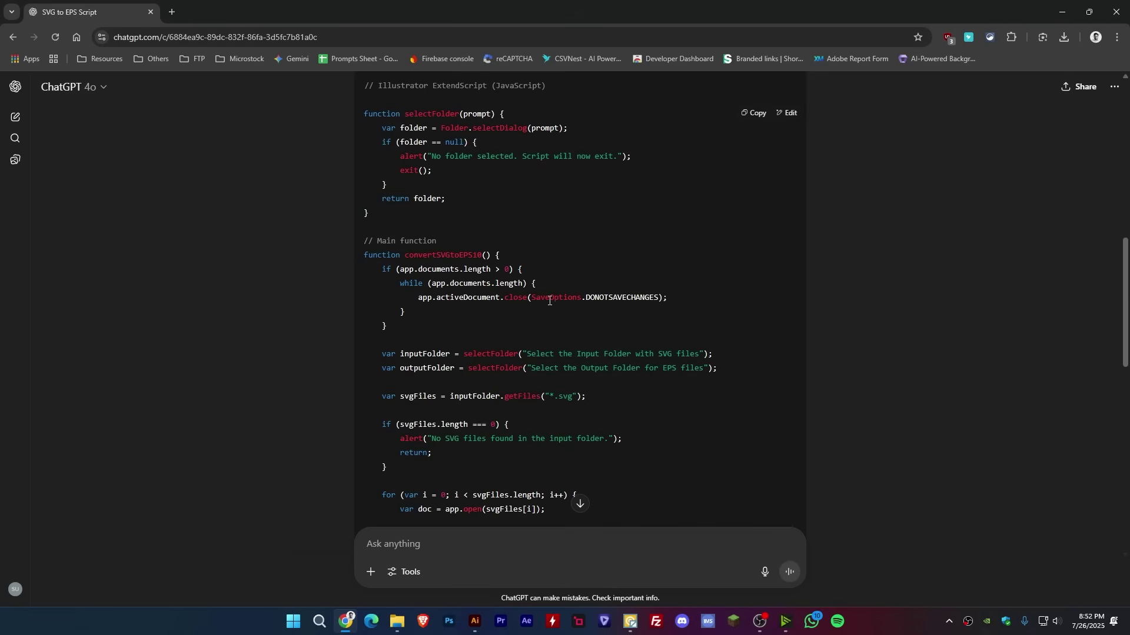
{"action": "scroll", "coordinate": [549, 301], "scroll_direction": "down", "scroll_amount": 4}
{"action": "scroll", "coordinate": [588, 353], "scroll_direction": "down", "scroll_amount": 3}
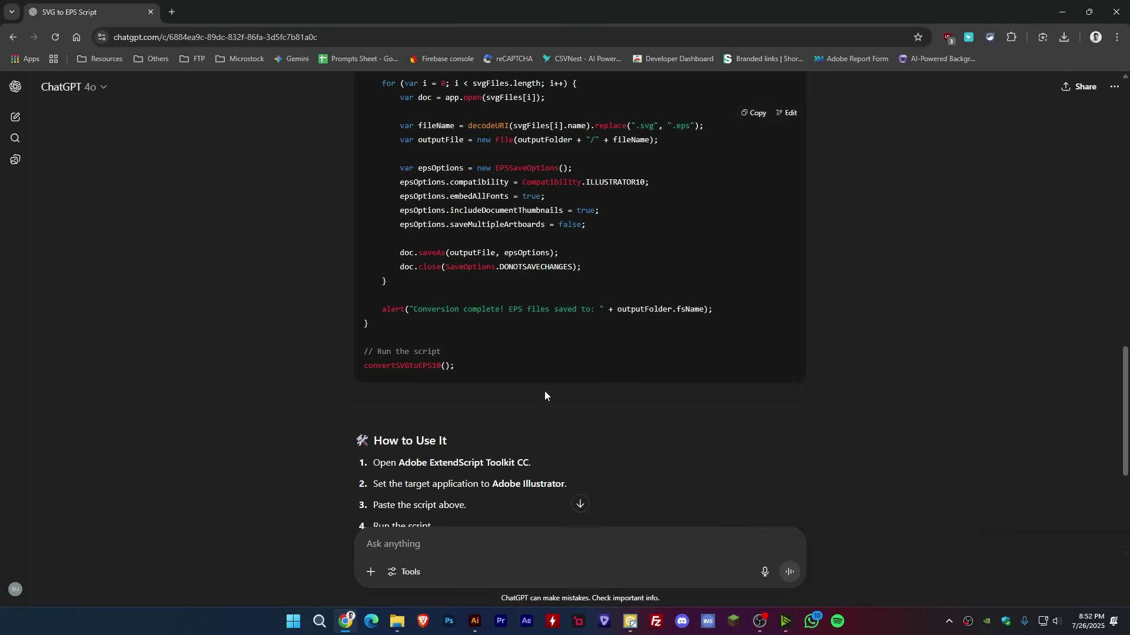
{"action": "scroll", "coordinate": [553, 303], "scroll_direction": "up", "scroll_amount": 10}
{"action": "scroll", "coordinate": [553, 302], "scroll_direction": "up", "scroll_amount": 5}
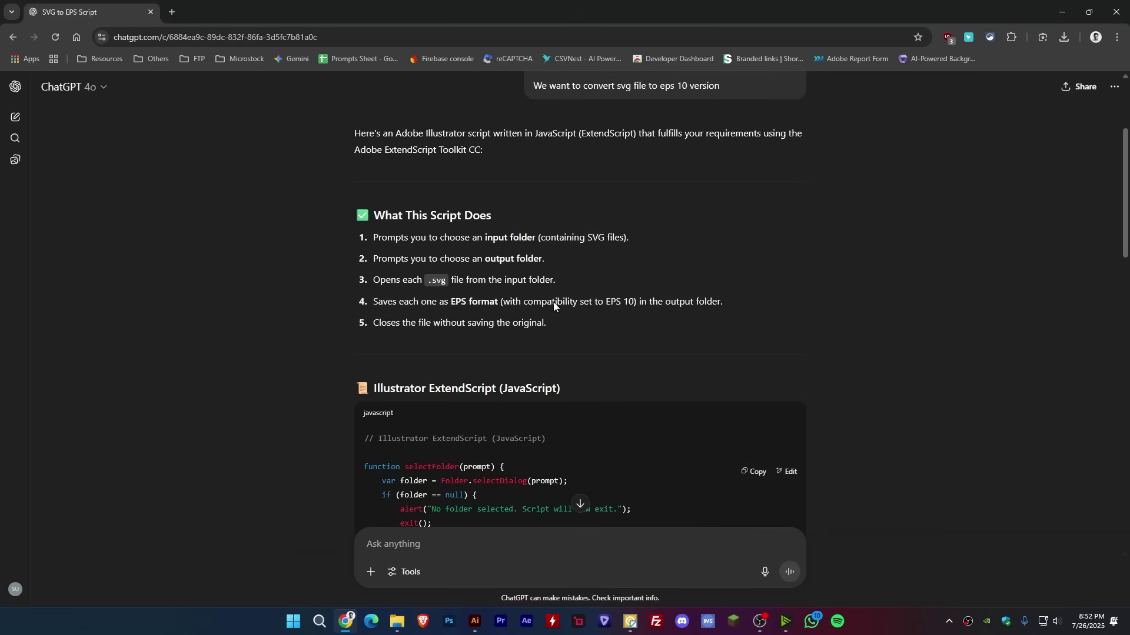
{"action": "scroll", "coordinate": [553, 301], "scroll_direction": "down", "scroll_amount": 4}
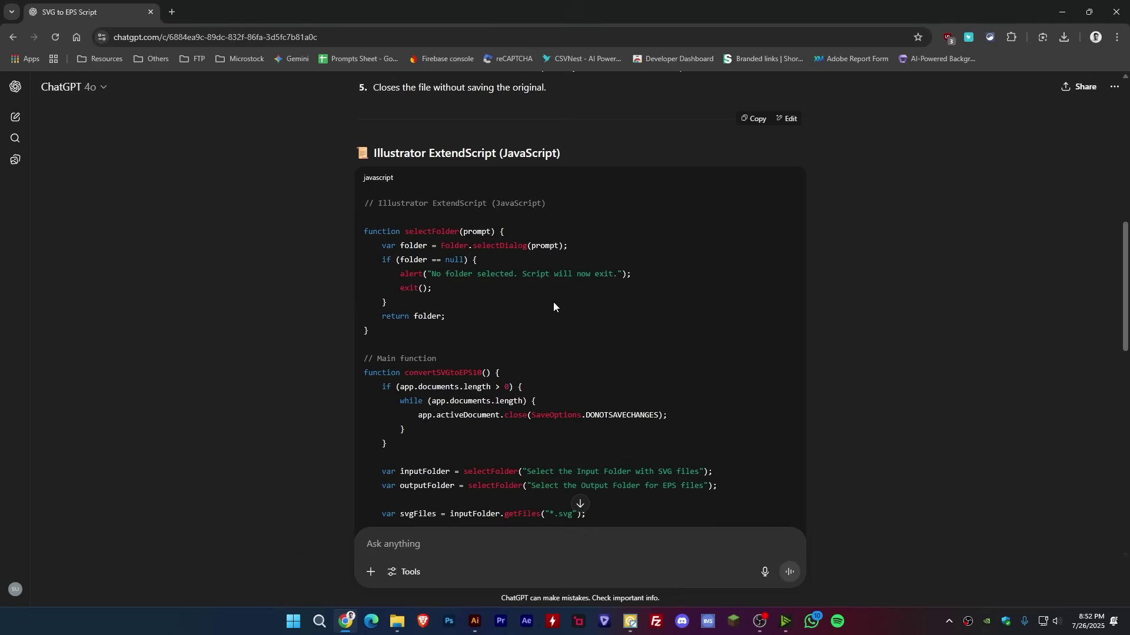
{"action": "scroll", "coordinate": [553, 301], "scroll_direction": "down", "scroll_amount": 1}
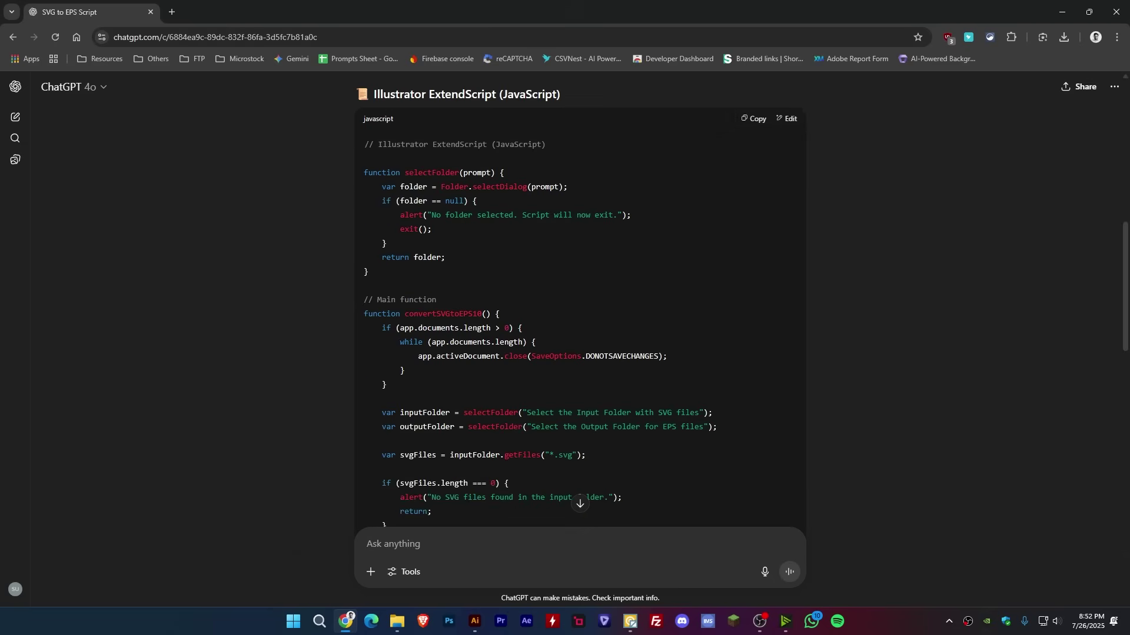